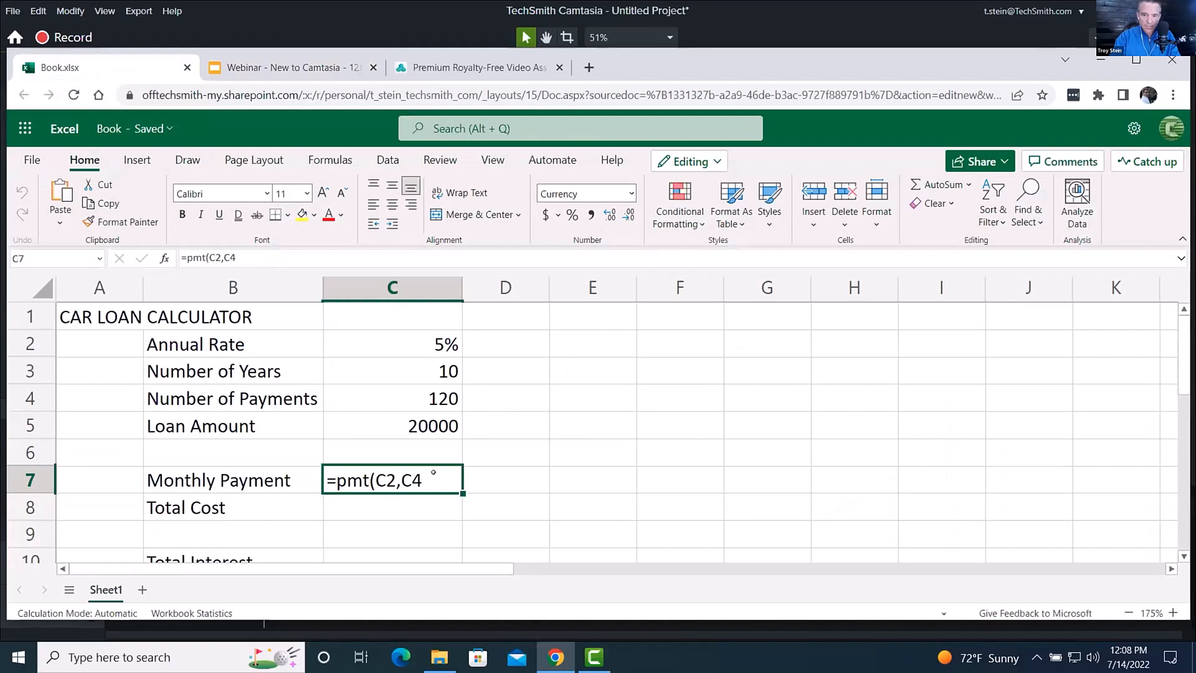
Clear the unfinished PMT formula from the Monthly Payment cell C7 and select cell A1
key("Escape")
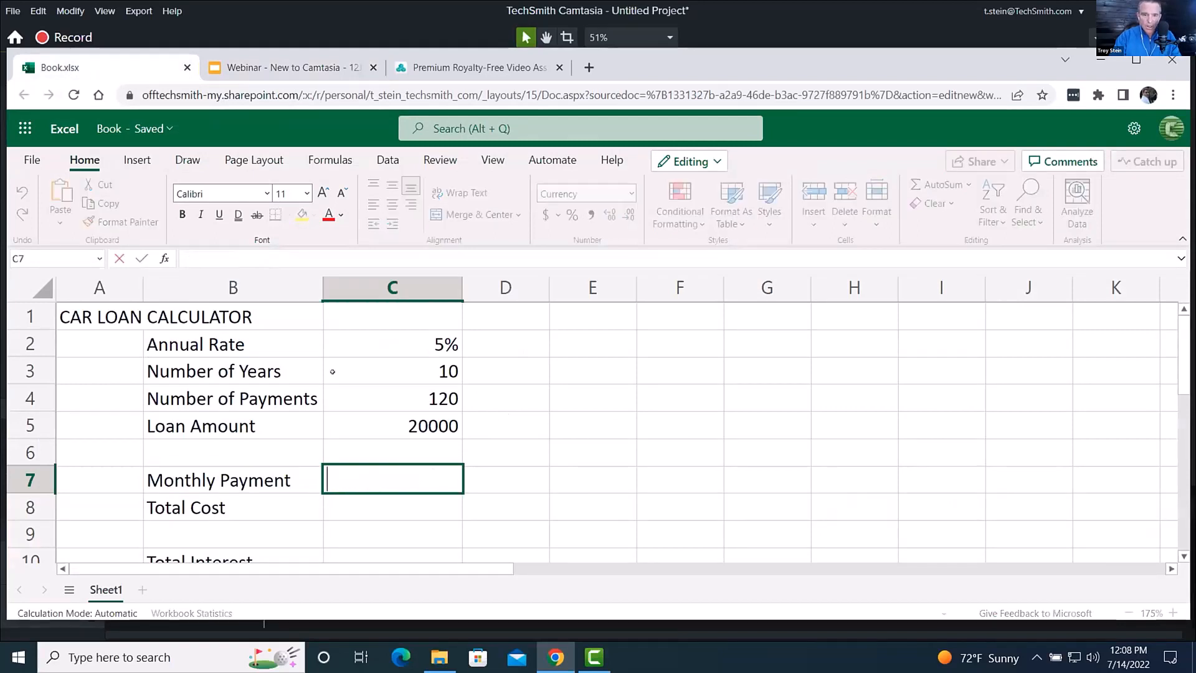
left_click(96, 315)
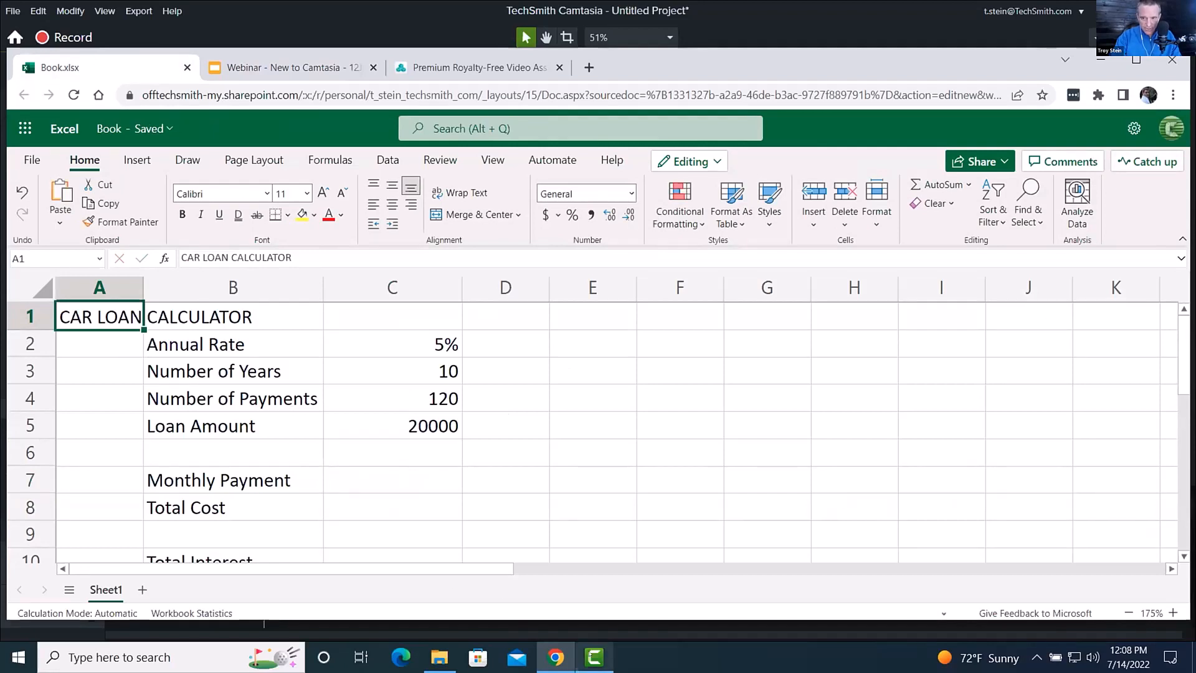
Switch to Camtasia and start a new screen recording with the capture area set to 1080p (1920x1080)
left_click(595, 657)
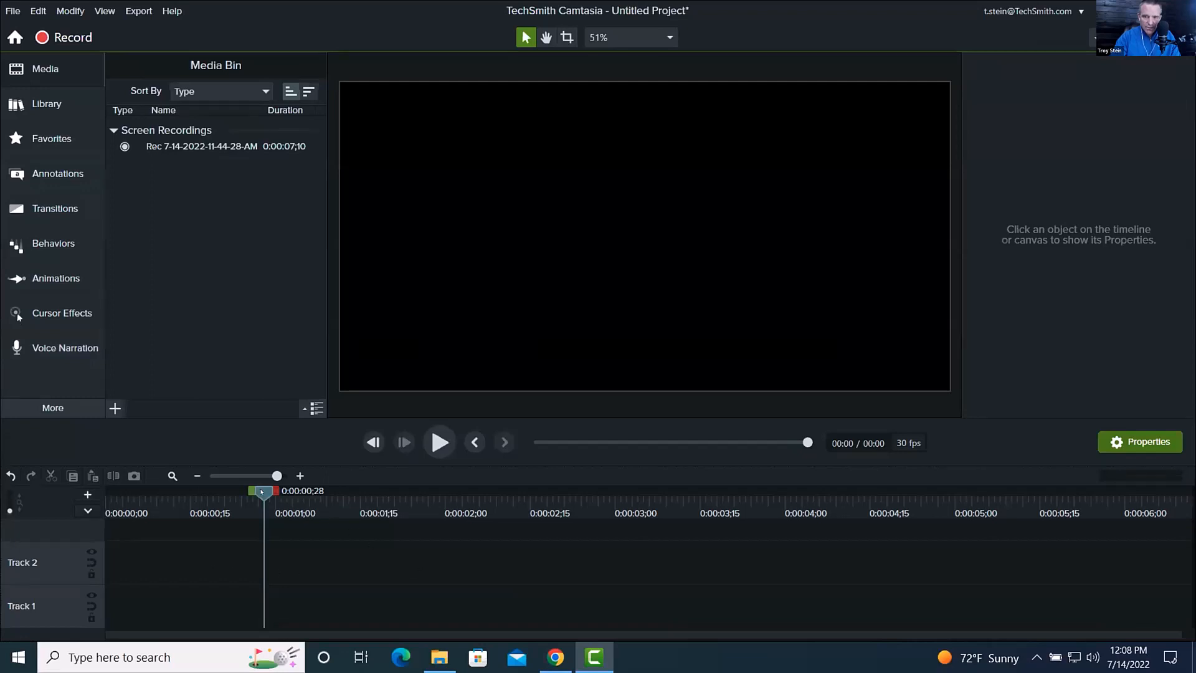
left_click_drag(261, 492, 640, 501)
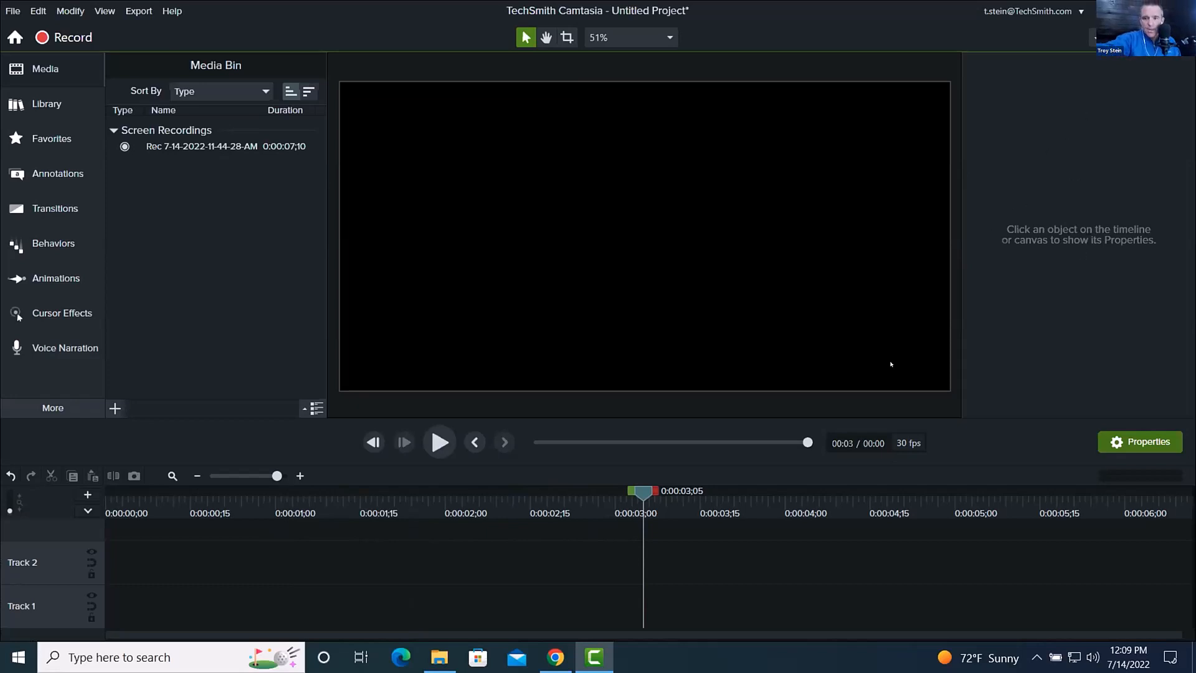
left_click(65, 38)
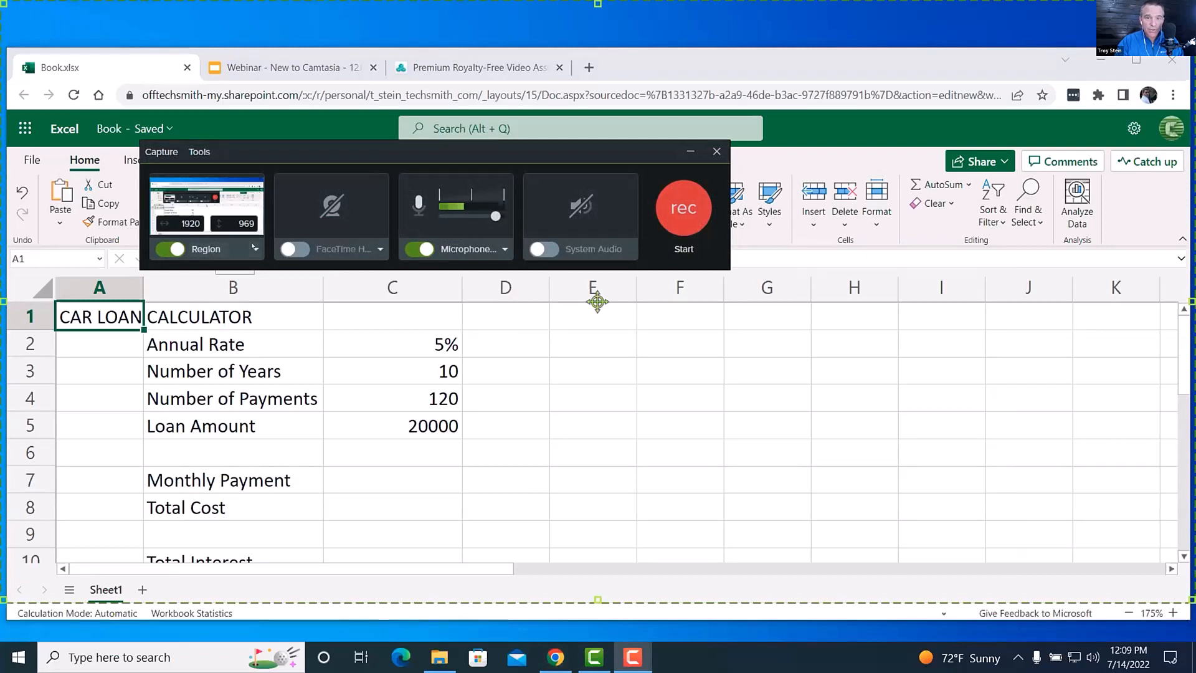
left_click(247, 247)
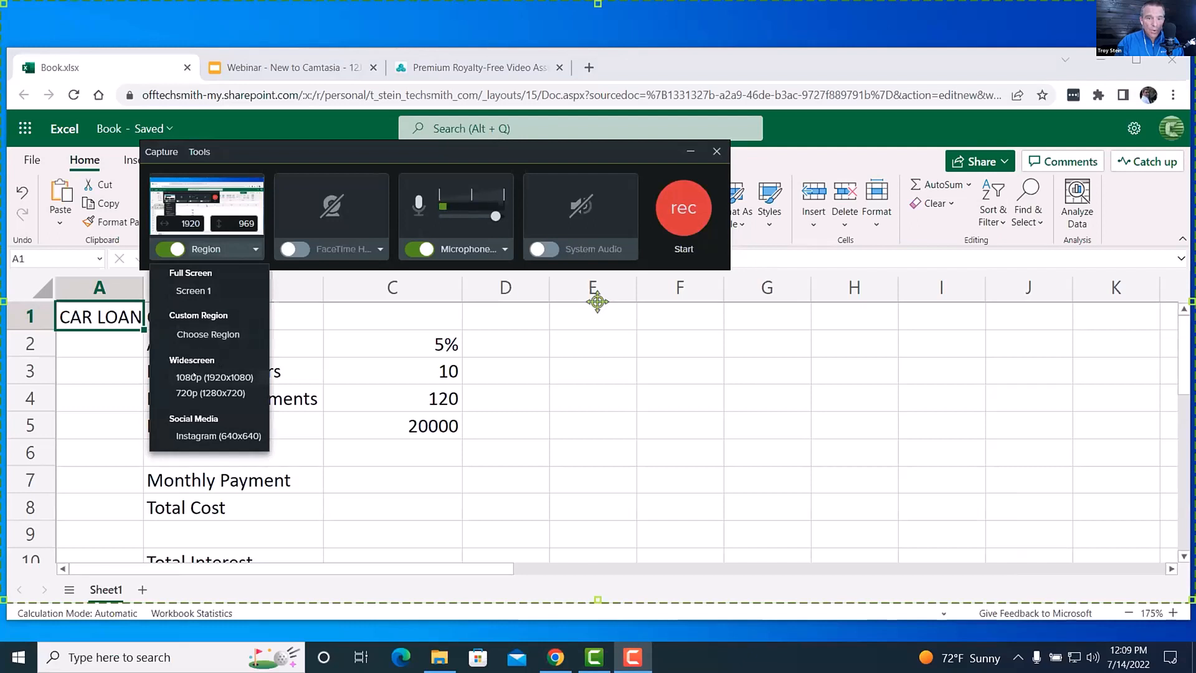
left_click(215, 376)
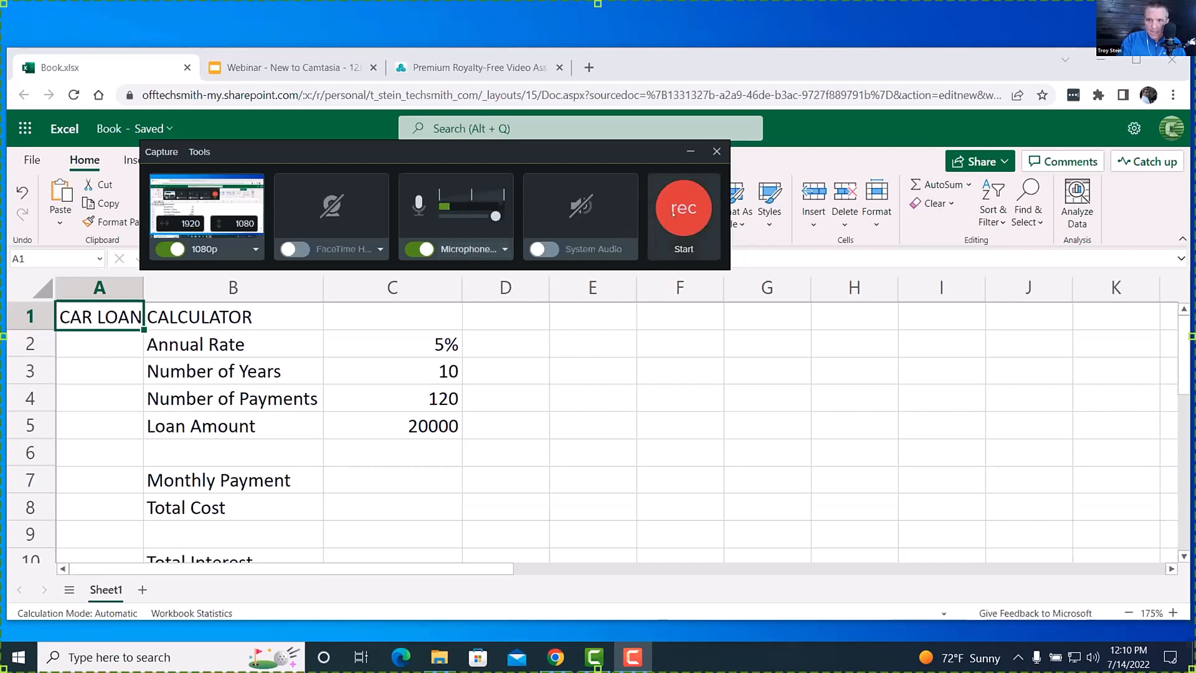
left_click(672, 213)
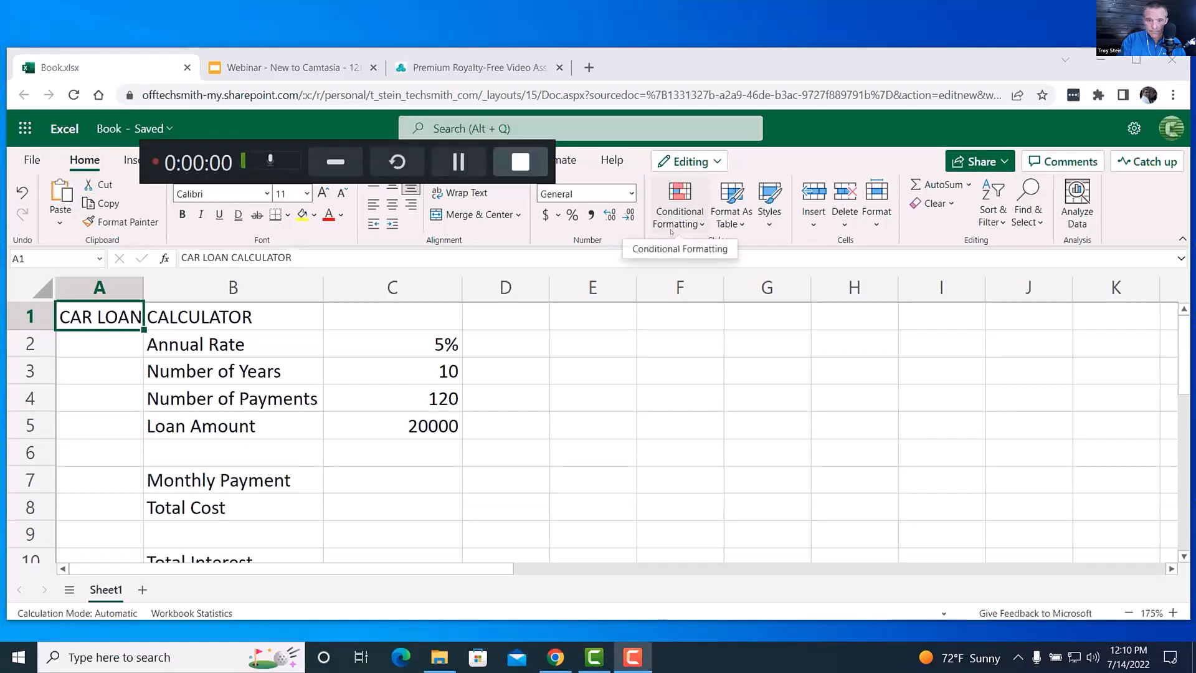
Record the start of the payment formula "=pmt(C2," being entered in cell C7 and stop the recording
left_click(382, 475)
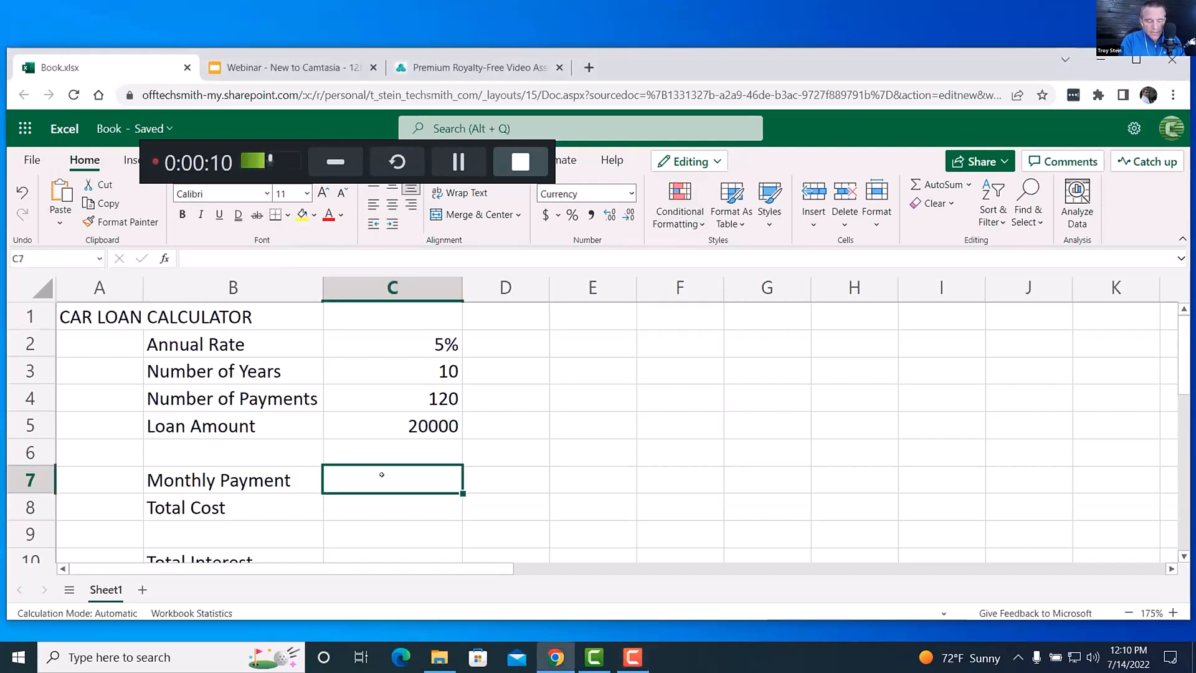
type("=")
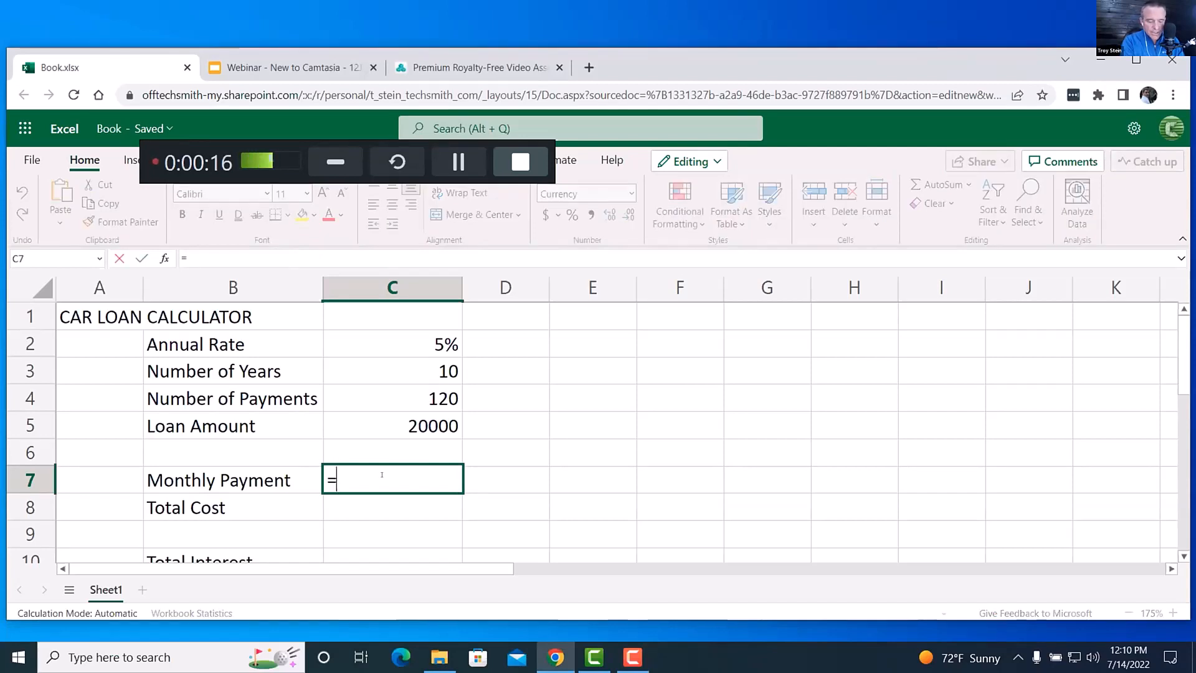
type("pmt")
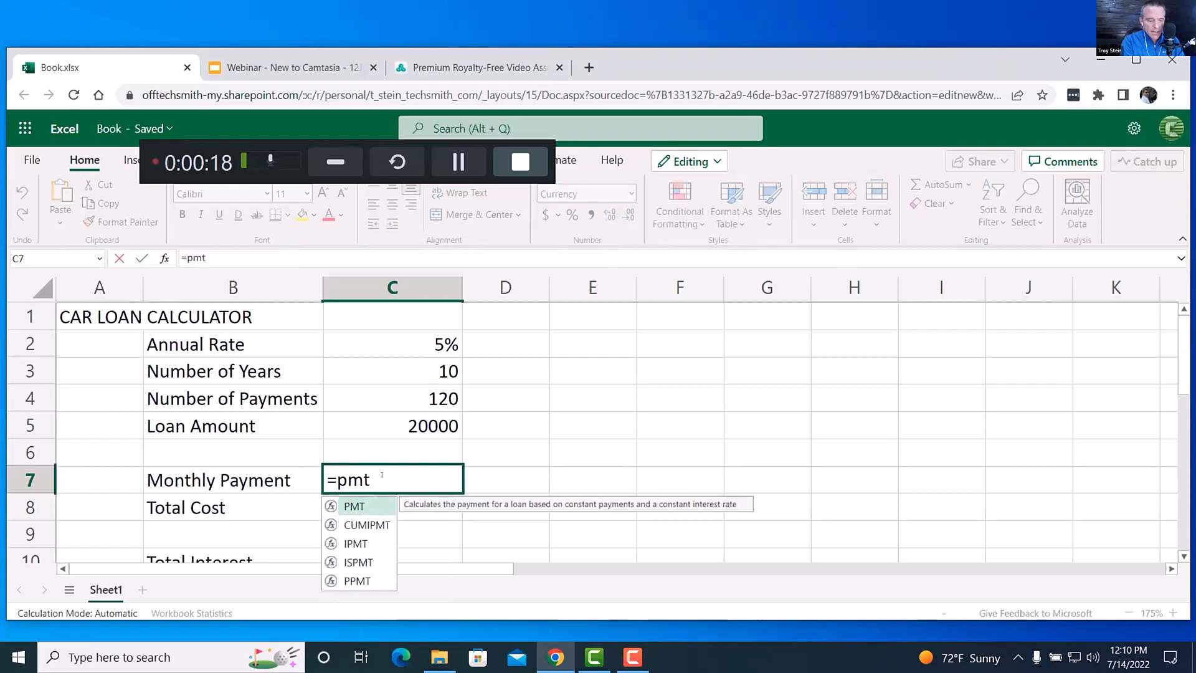
type("(")
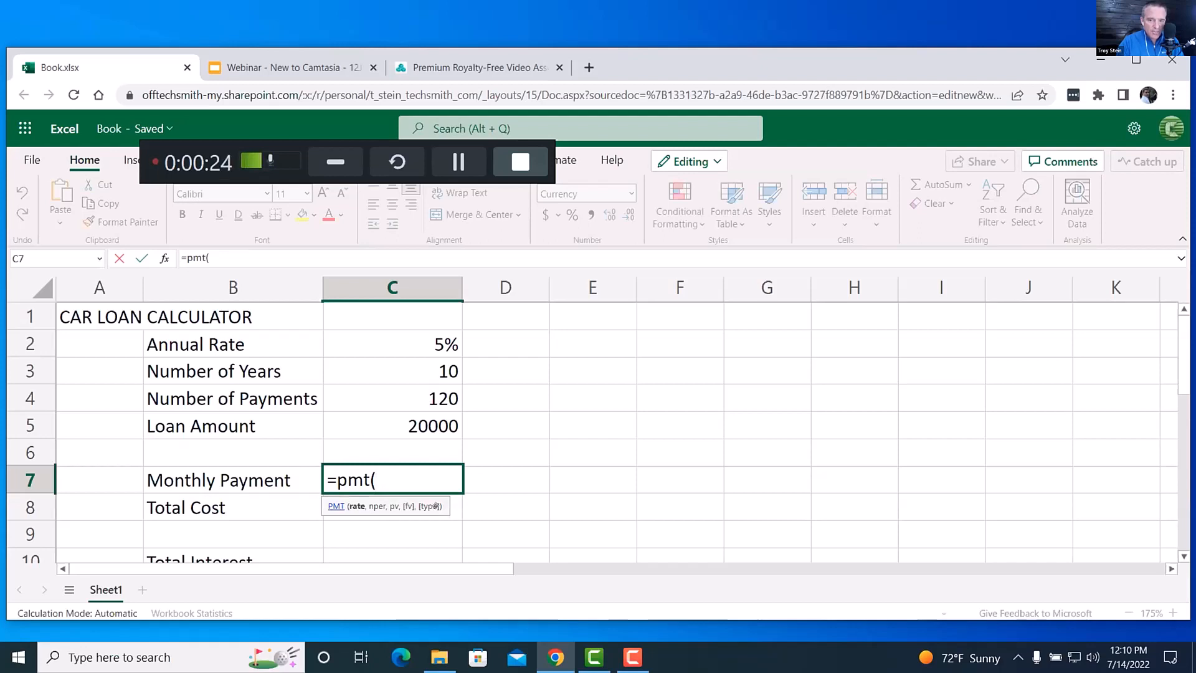
left_click(415, 335)
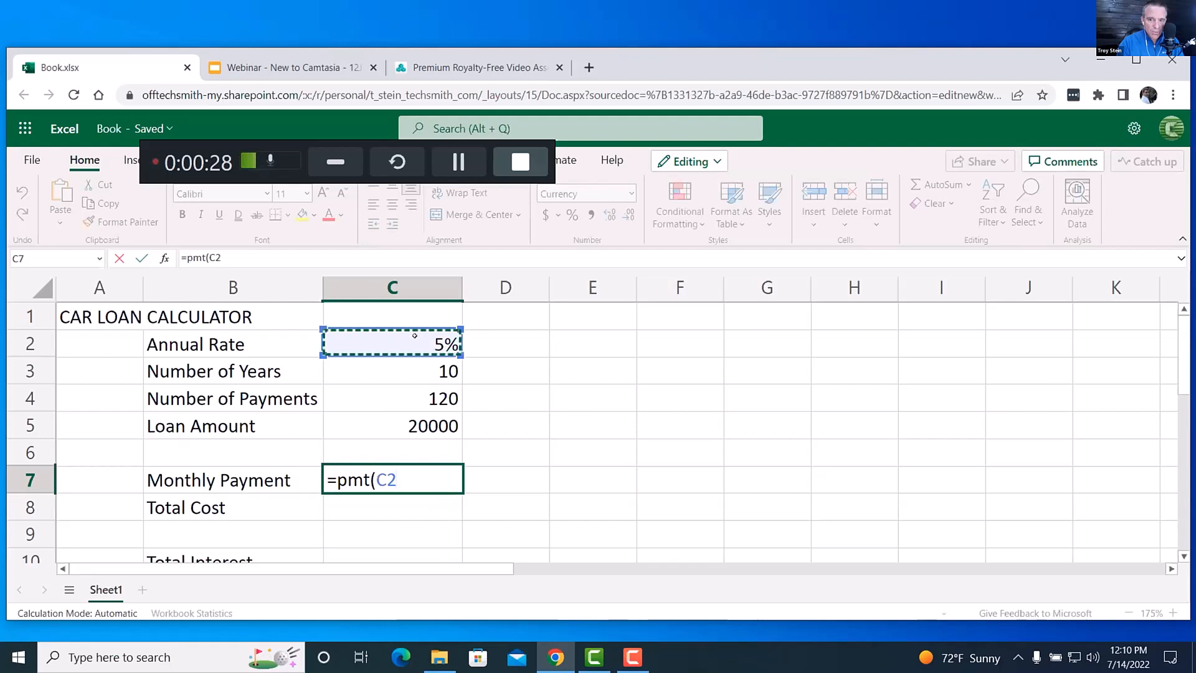
type(",")
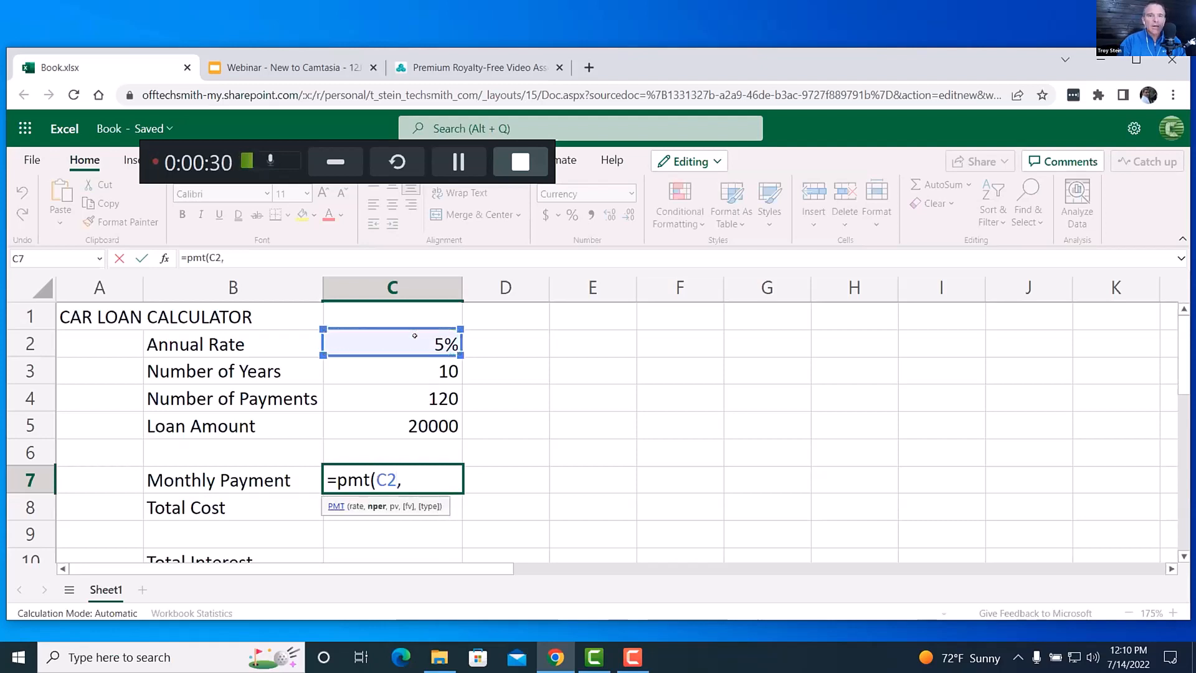
left_click(513, 159)
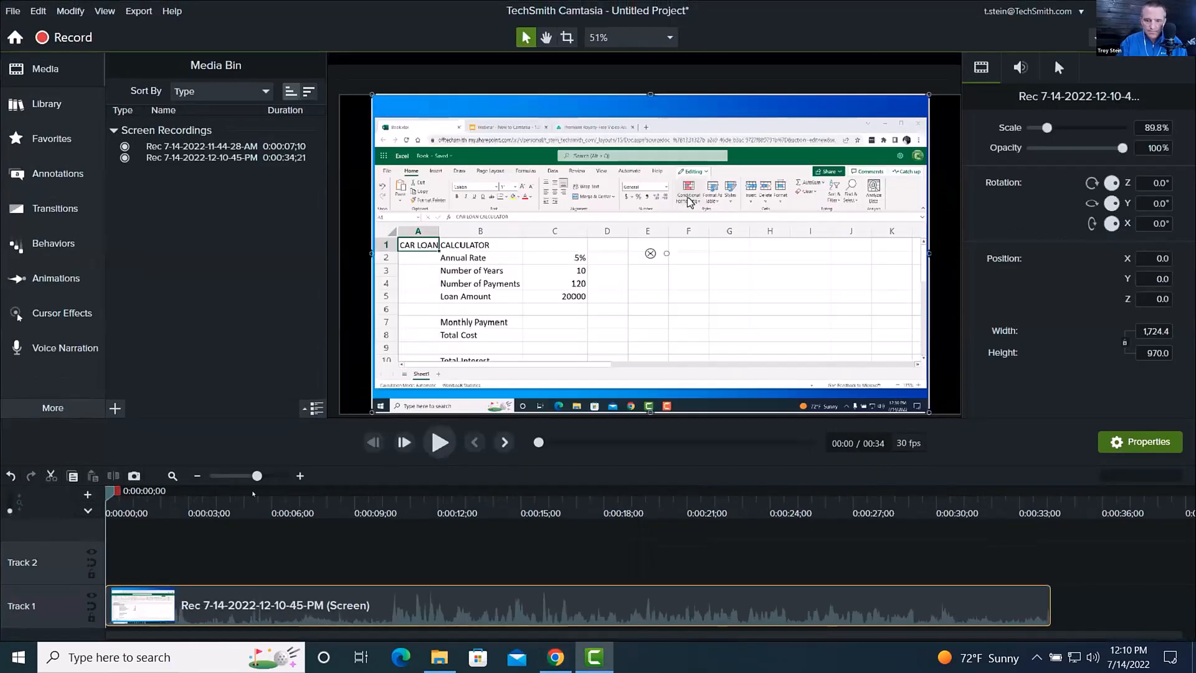
Preview the opening of the new recording, enlarge Track 1 and place the playhead at 0:00:08;07
mouse_move(213, 495)
left_mouse_down()
mouse_move(147, 495)
mouse_move(242, 494)
mouse_move(229, 495)
left_mouse_up()
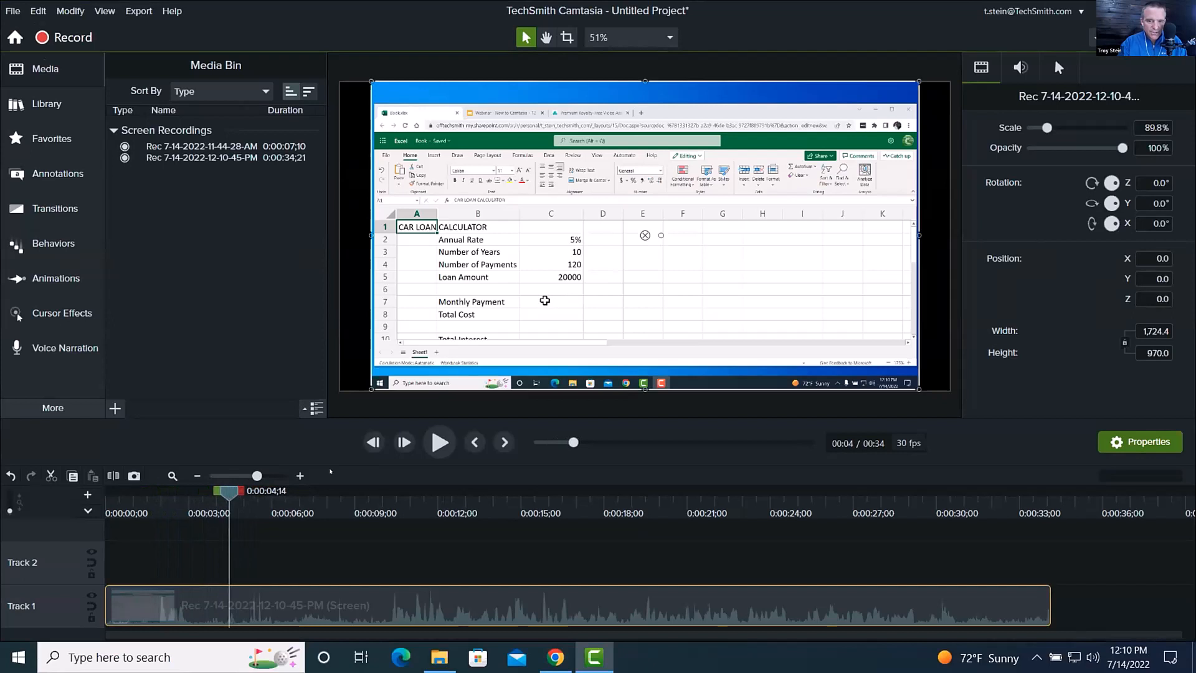
left_click(436, 441)
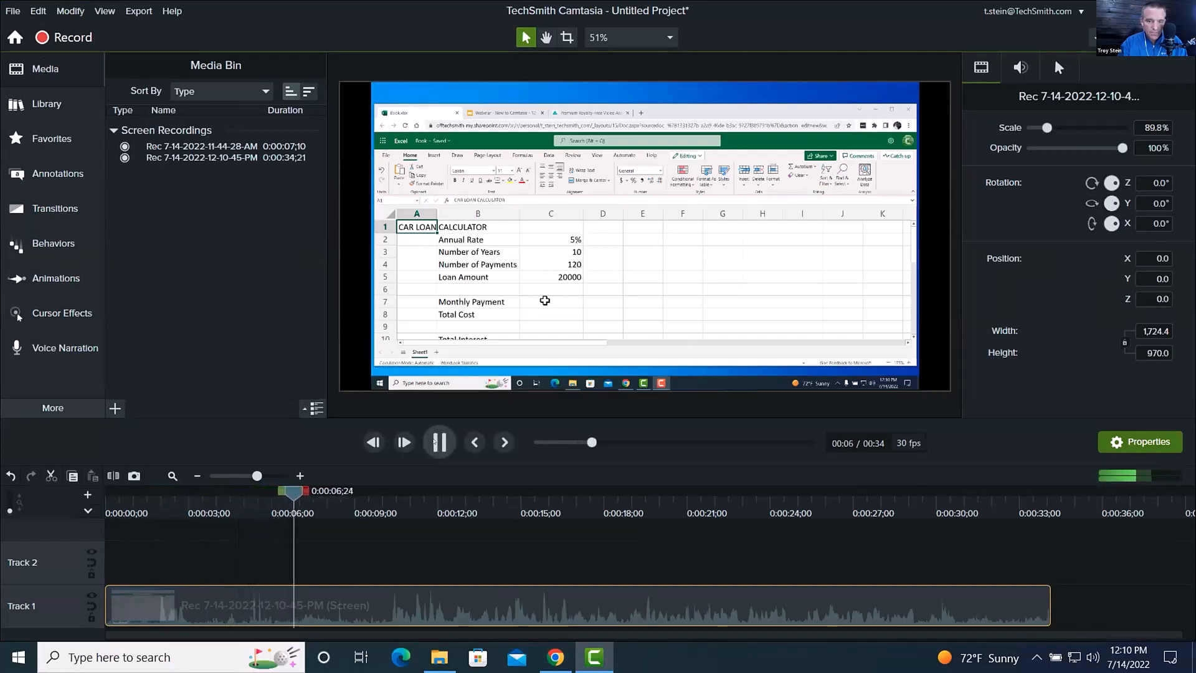
left_click(437, 442)
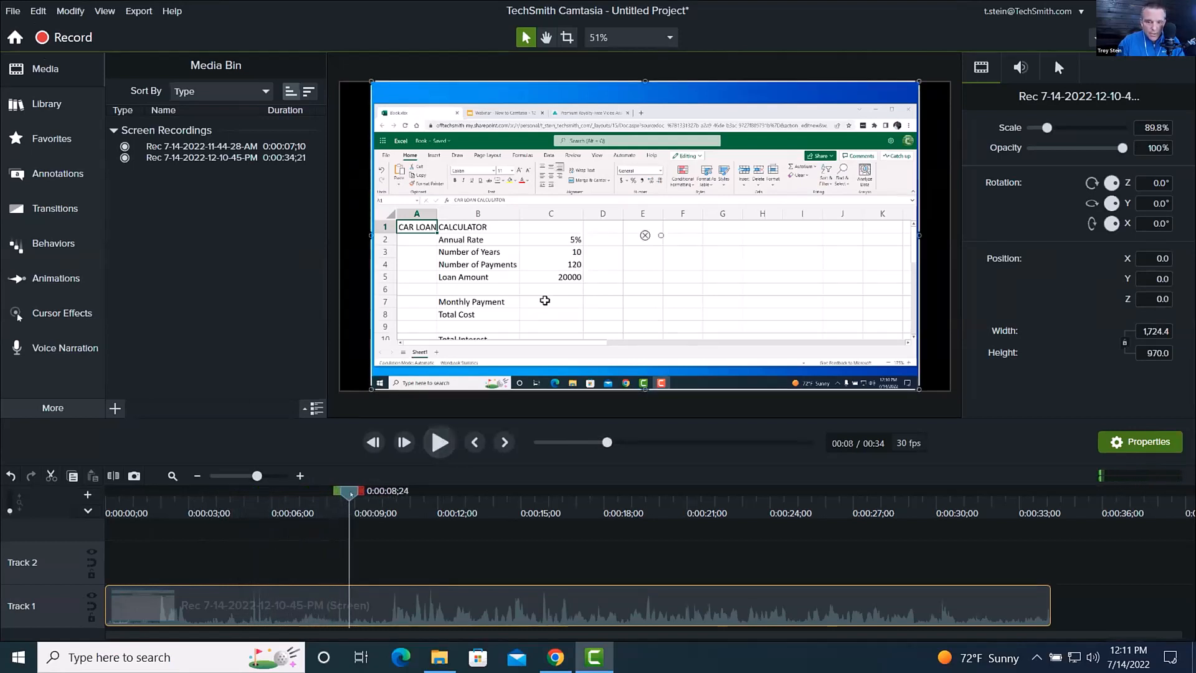
left_click_drag(351, 493, 350, 493)
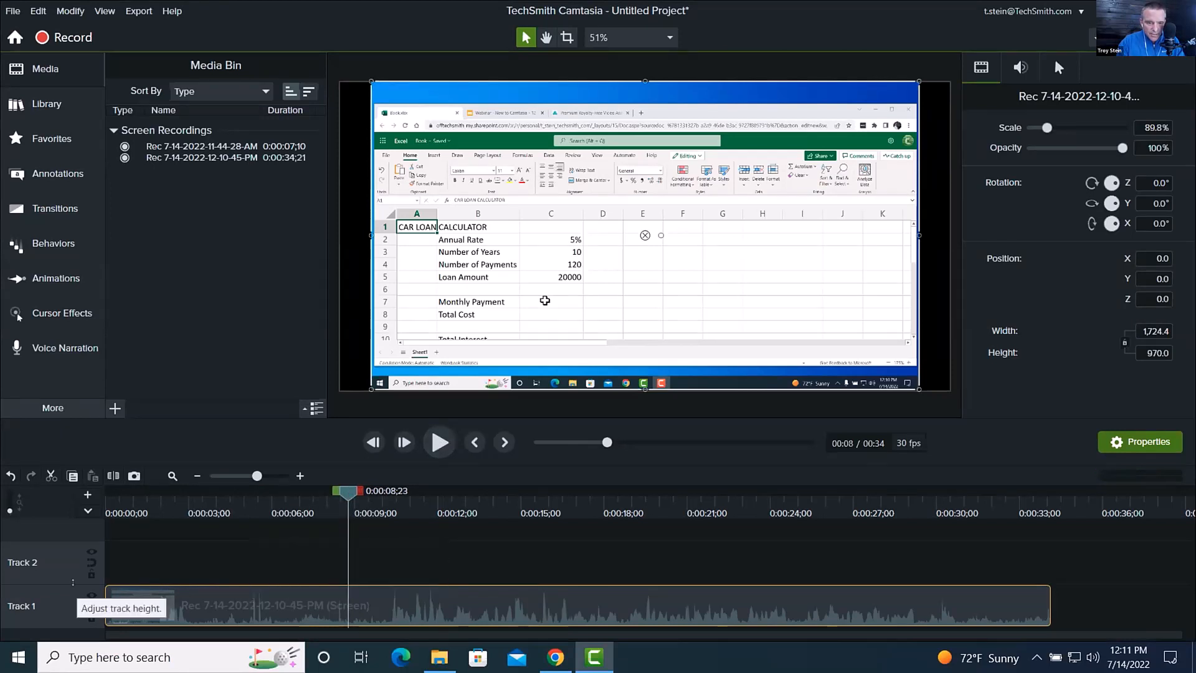
left_click_drag(72, 582, 71, 552)
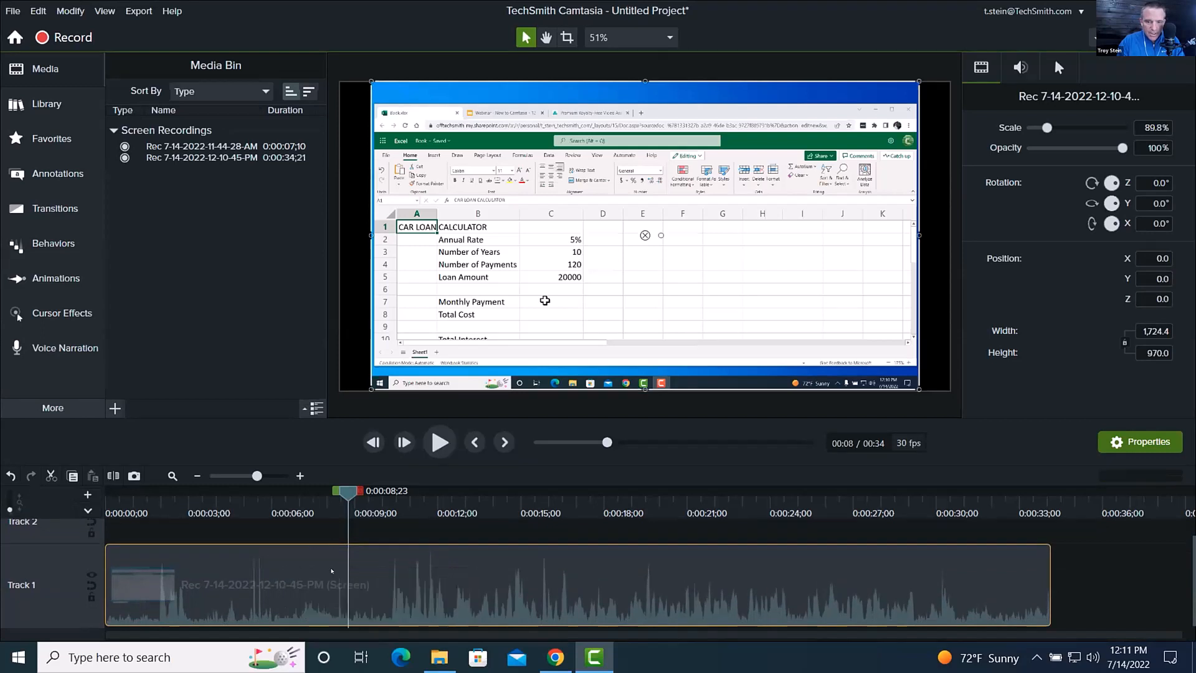
mouse_move(343, 494)
left_mouse_down()
mouse_move(328, 494)
mouse_move(376, 495)
mouse_move(333, 502)
left_mouse_up()
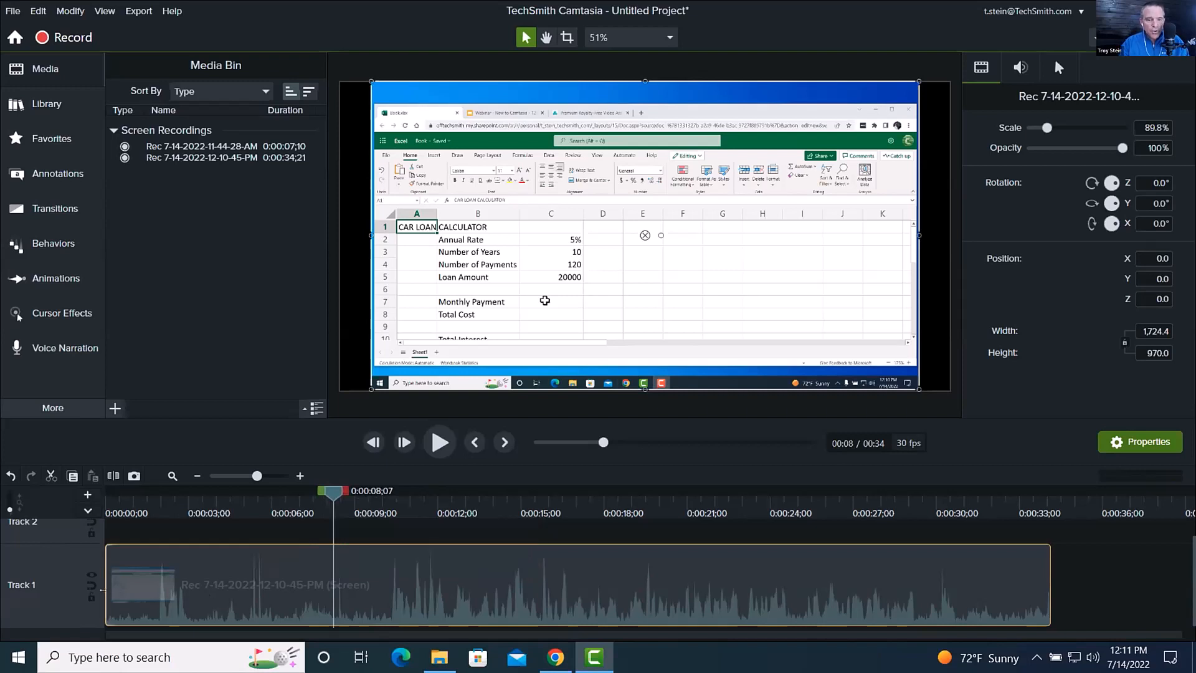
Trim about 10 seconds off the start of the clip and move it to the beginning of the timeline
left_click_drag(103, 589, 135, 591)
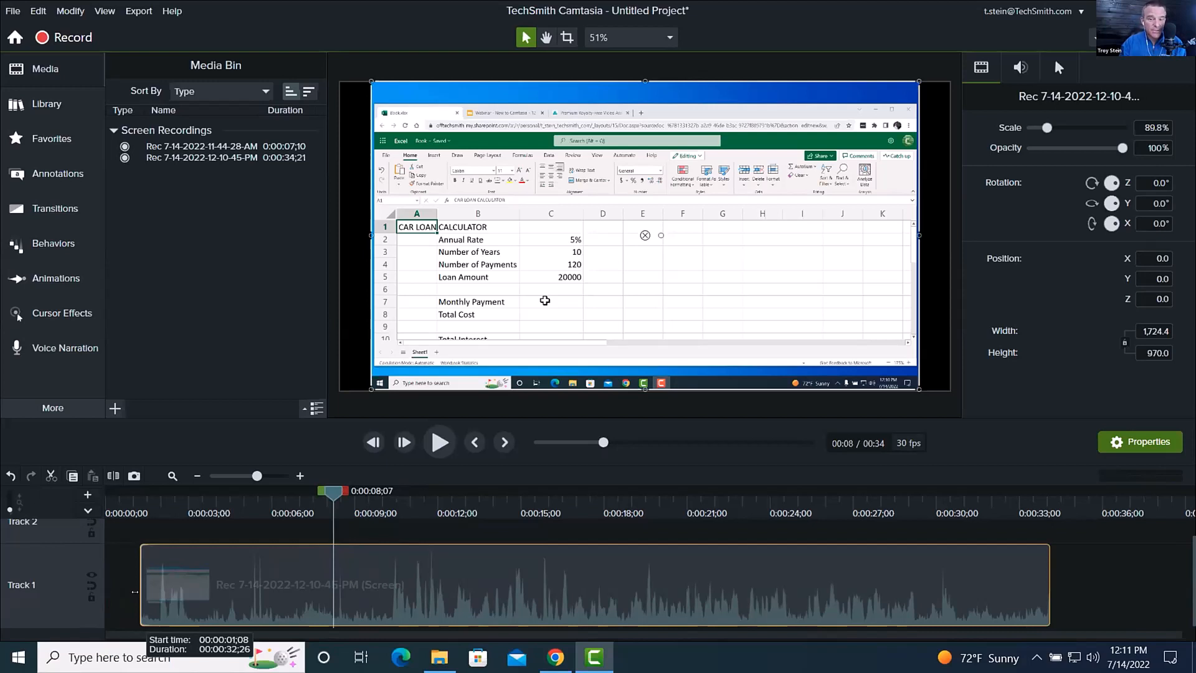
left_click_drag(135, 591, 322, 602)
left_click_drag(324, 601, 368, 601)
left_click_drag(570, 592, 327, 584)
Preview the end of the clip and trim its end back to 0:00:22;23
left_click_drag(609, 502, 643, 504)
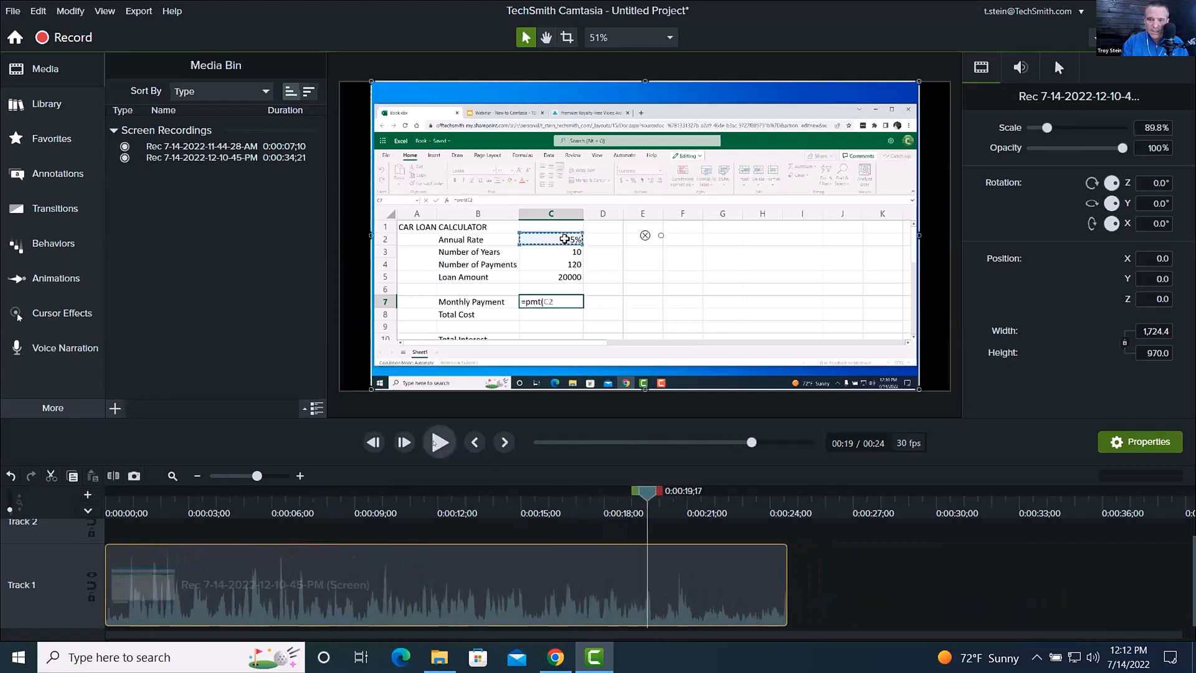
left_click(434, 442)
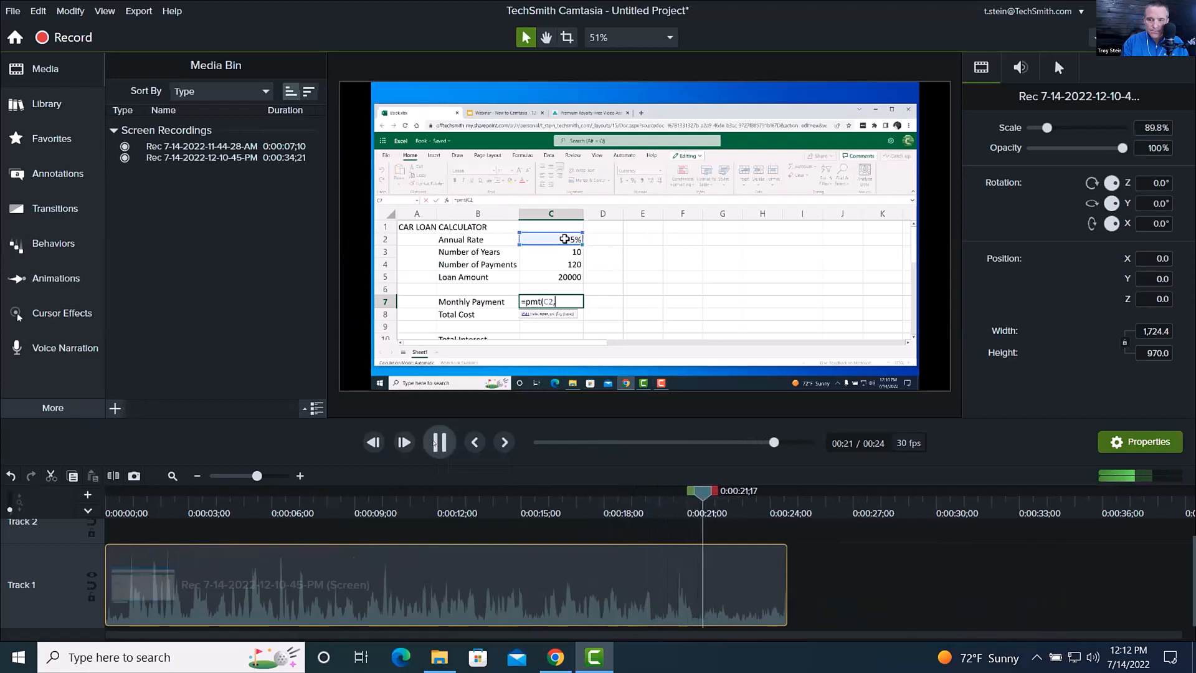
left_click(609, 159)
left_click_drag(735, 515, 735, 512)
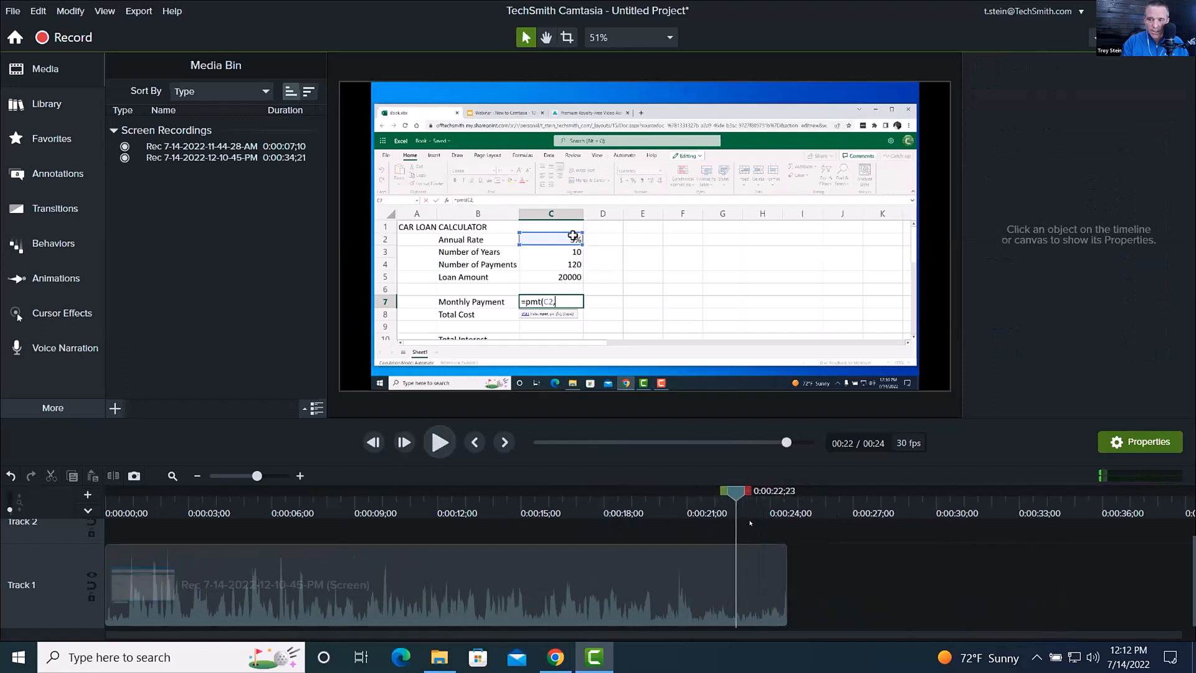
left_click(781, 563)
left_click_drag(781, 564, 733, 571)
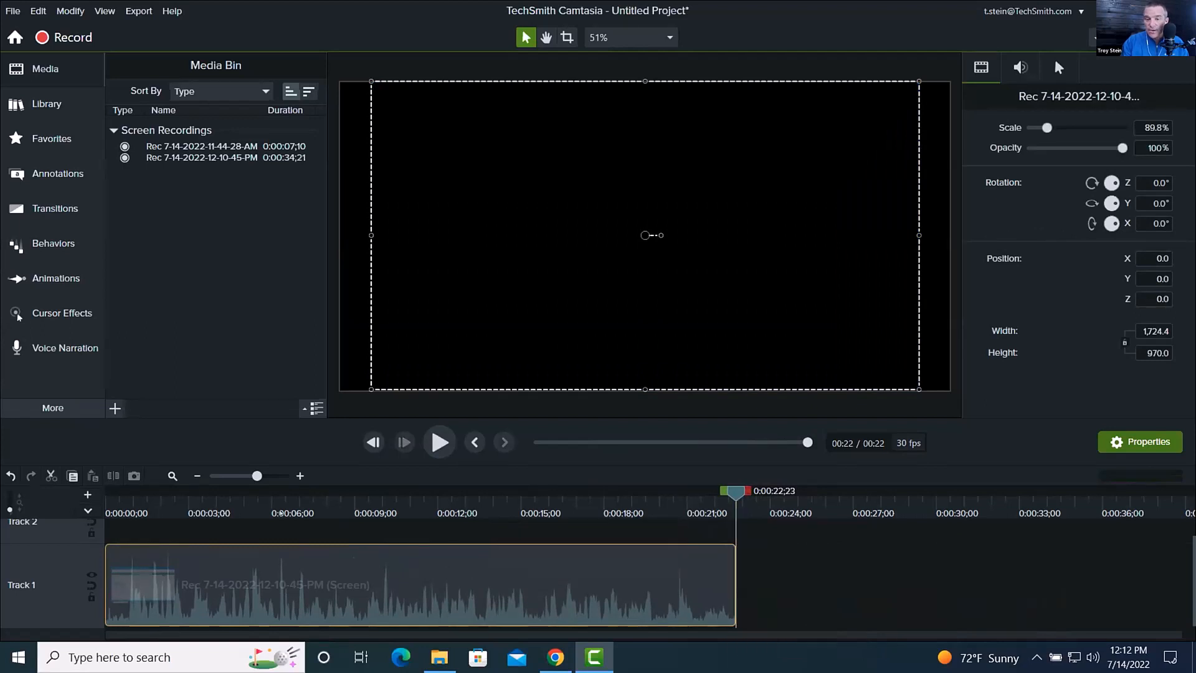
Split the clip at 0:00:09;07 and 0:00:13;17 and delete the middle piece
left_click_drag(260, 504, 362, 493)
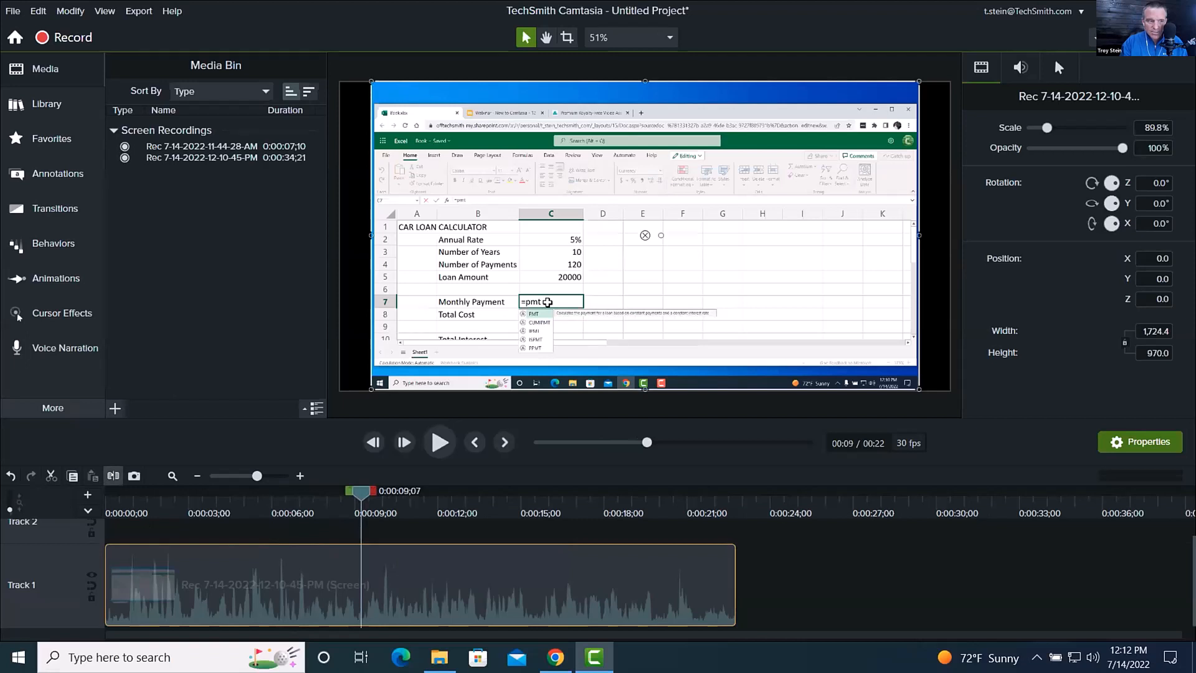
left_click(113, 476)
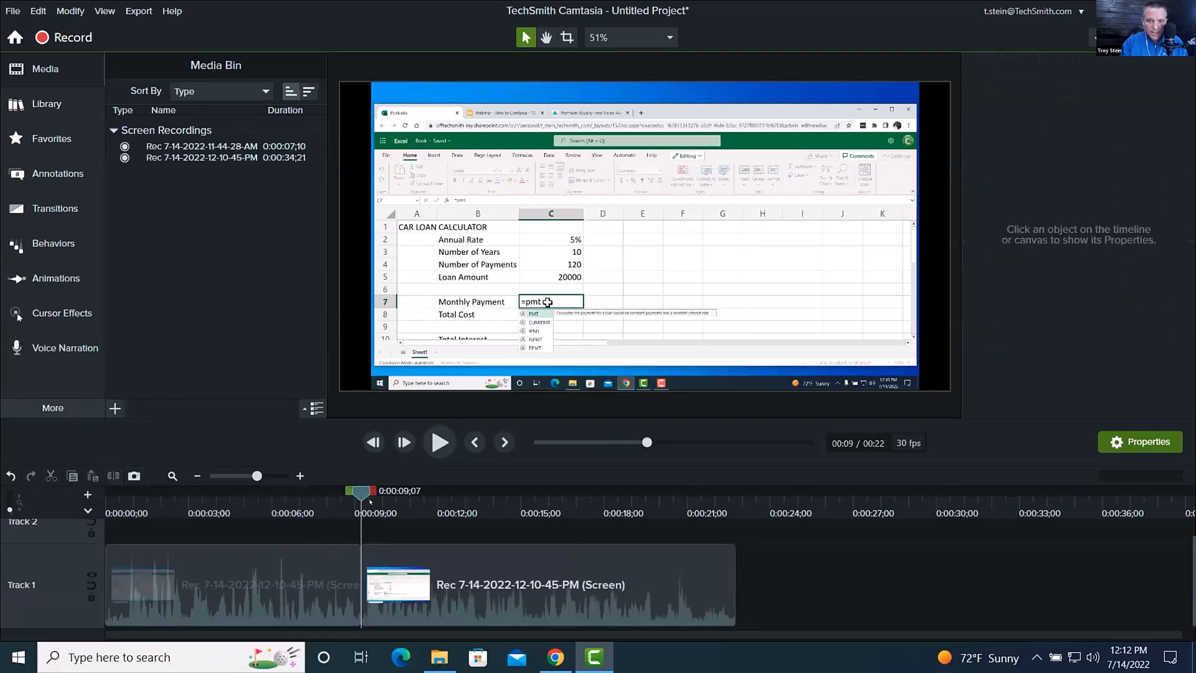
left_click_drag(362, 492, 472, 502)
left_click(554, 316)
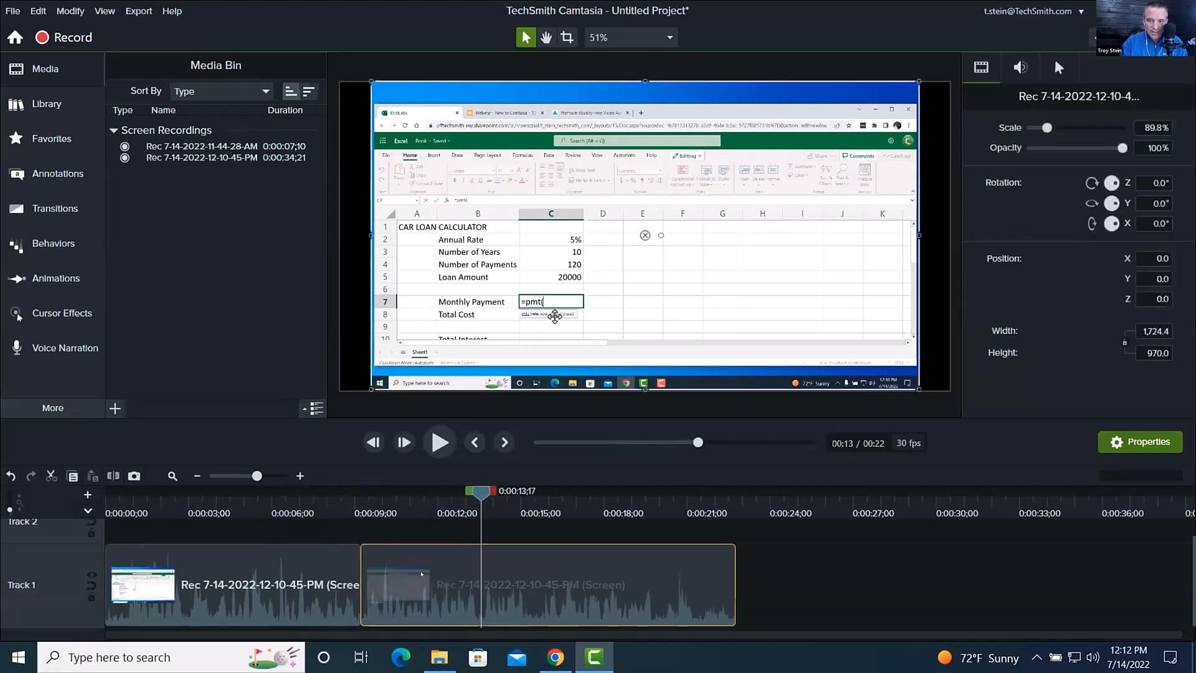
left_click(113, 476)
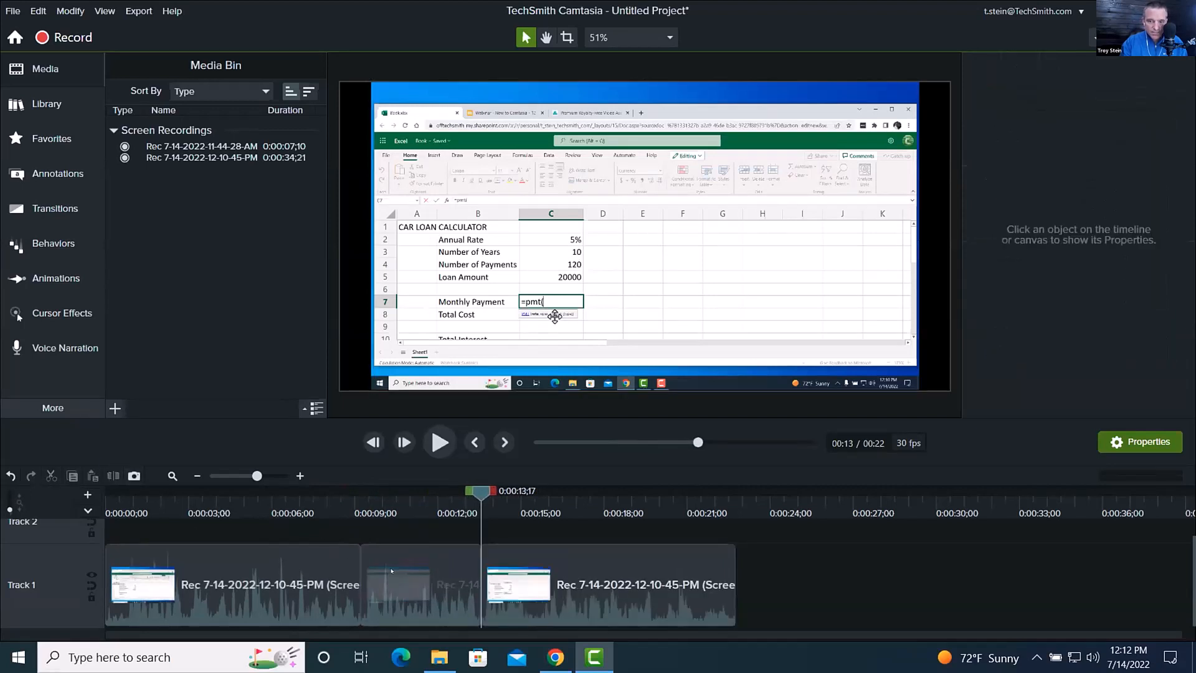
left_click(554, 316)
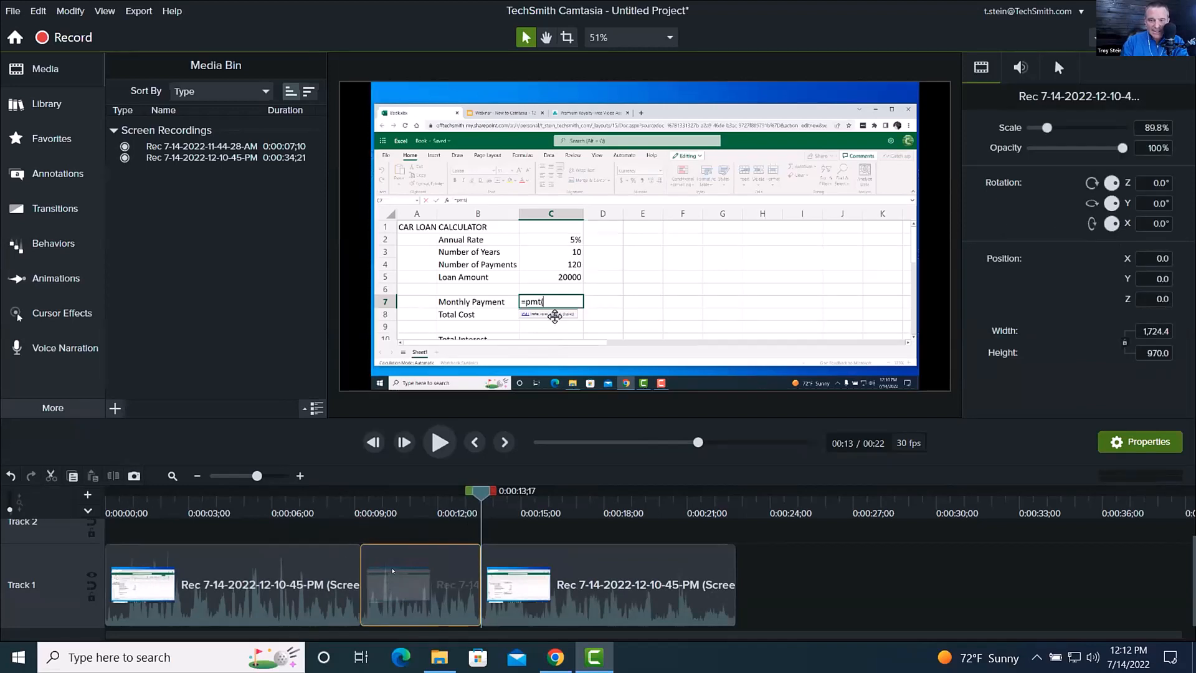
key("Delete")
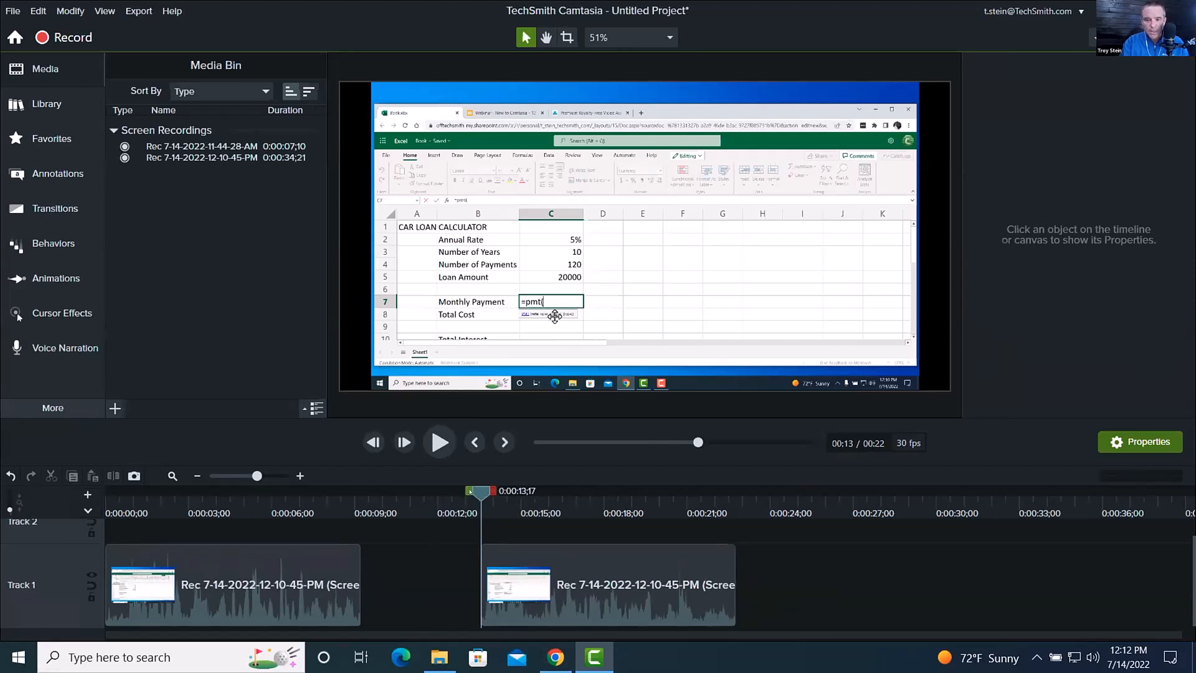
Select the timeline range from 0:00:13;16 to 0:00:15;24 and delete it, leaving the gap open
mouse_move(481, 492)
left_mouse_down()
mouse_move(368, 492)
mouse_move(475, 492)
mouse_move(480, 513)
left_mouse_up()
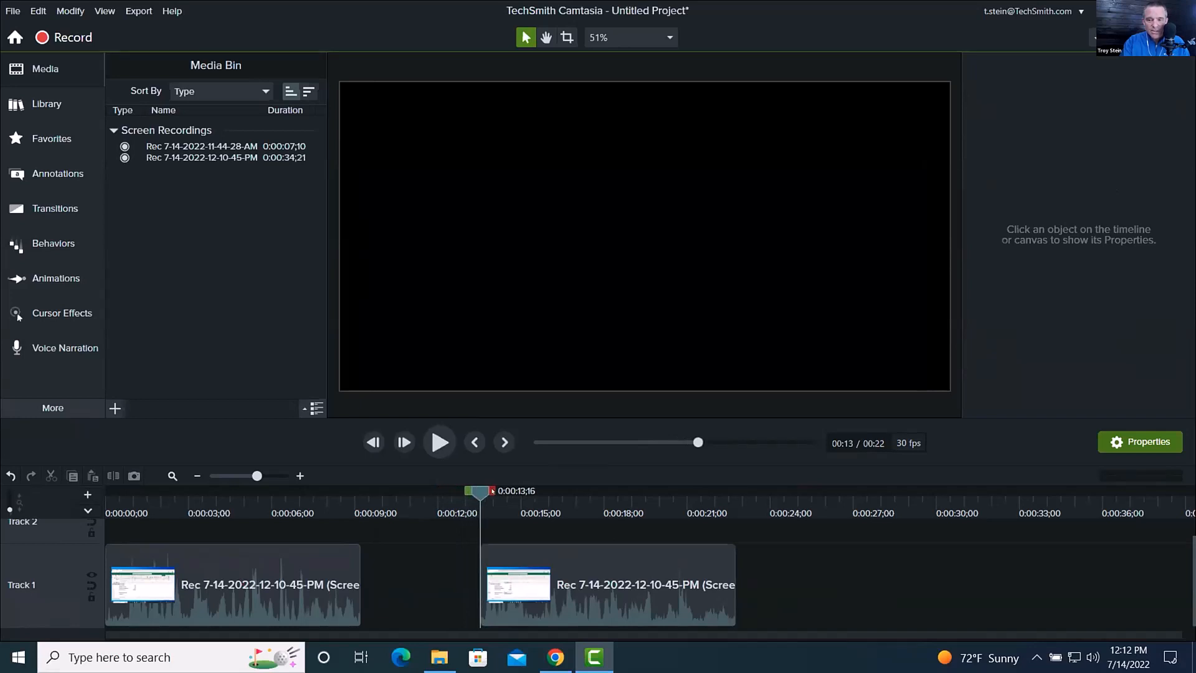
left_click_drag(490, 490, 560, 490)
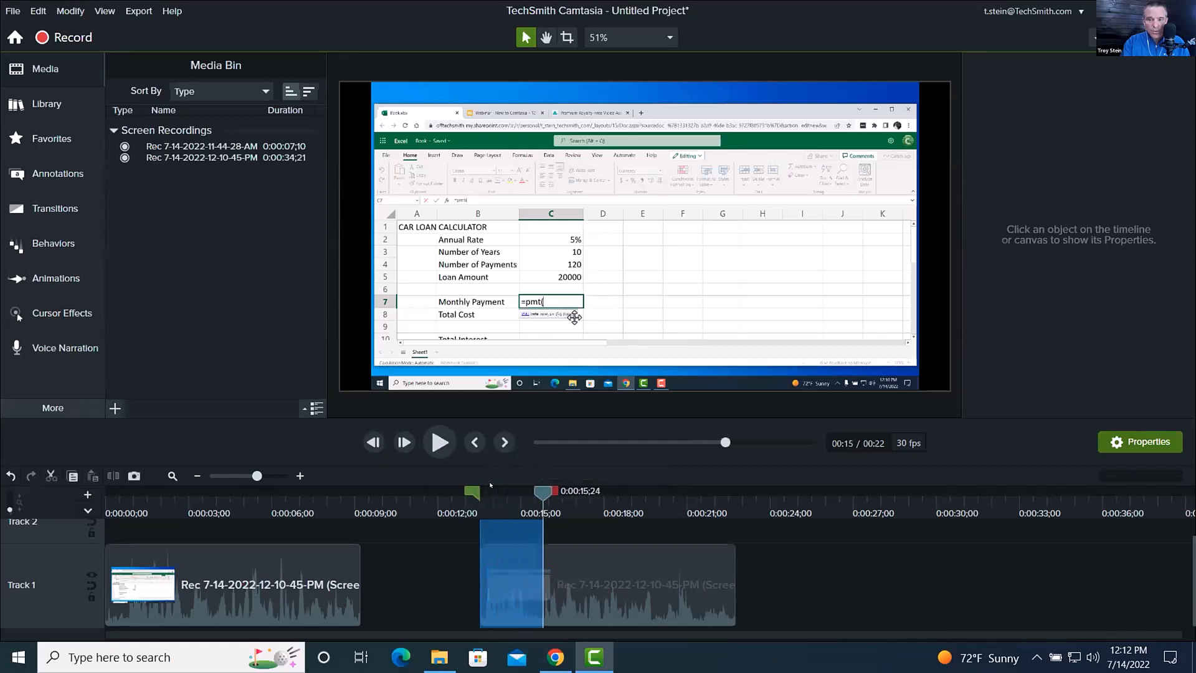
mouse_move(470, 492)
left_mouse_down()
mouse_move(336, 492)
mouse_move(471, 494)
left_mouse_up()
key("Delete")
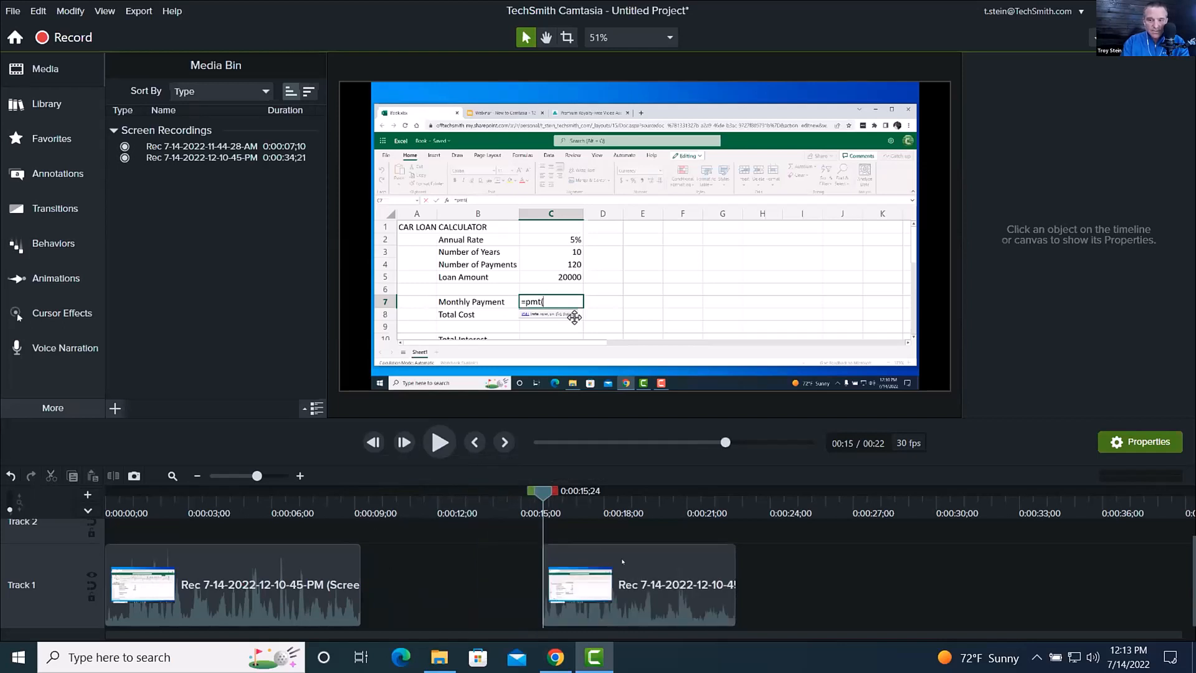
Move the second clip on Track 1 against the end of the first clip to close the gap
left_click_drag(622, 561, 424, 571)
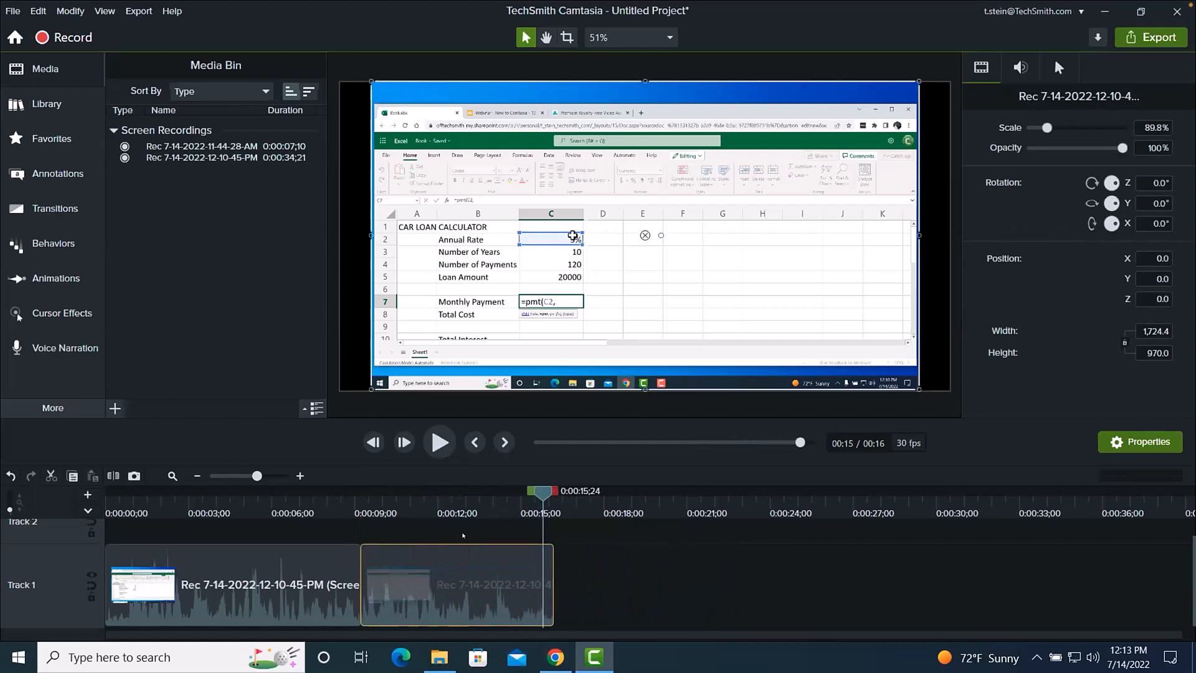
left_click_drag(530, 491, 393, 505)
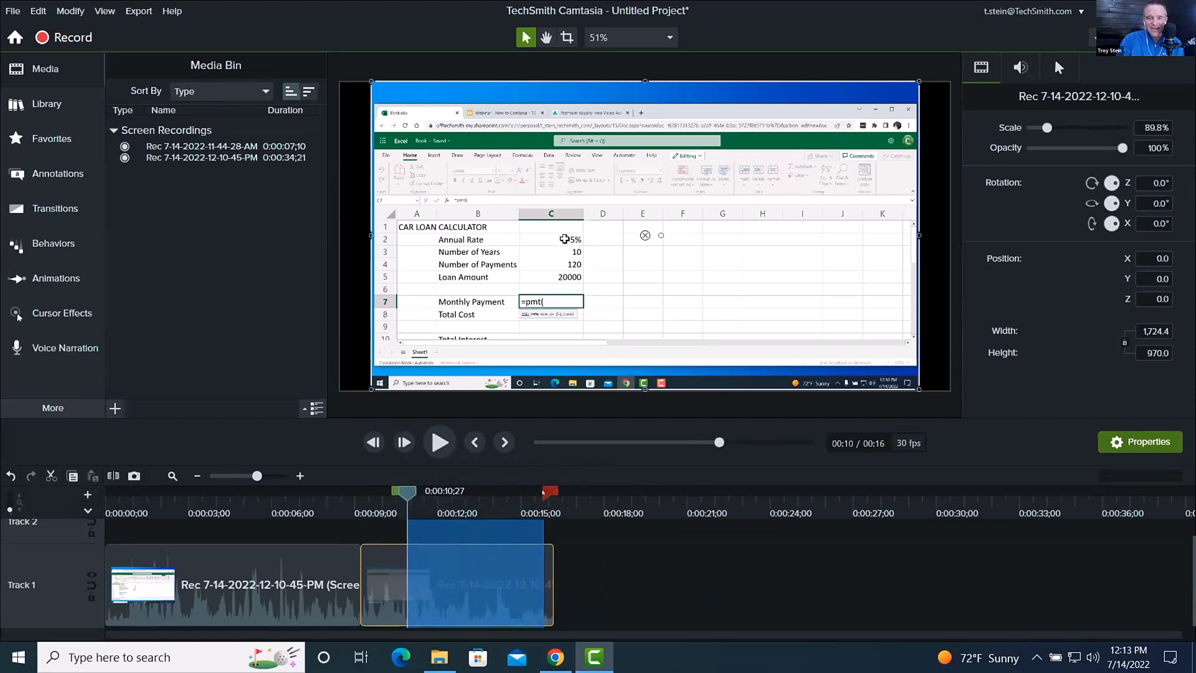
Split the first clip at 0:00:06;09, delete the short piece after the cut and close the gap with the last clip
left_click_drag(550, 492, 279, 492)
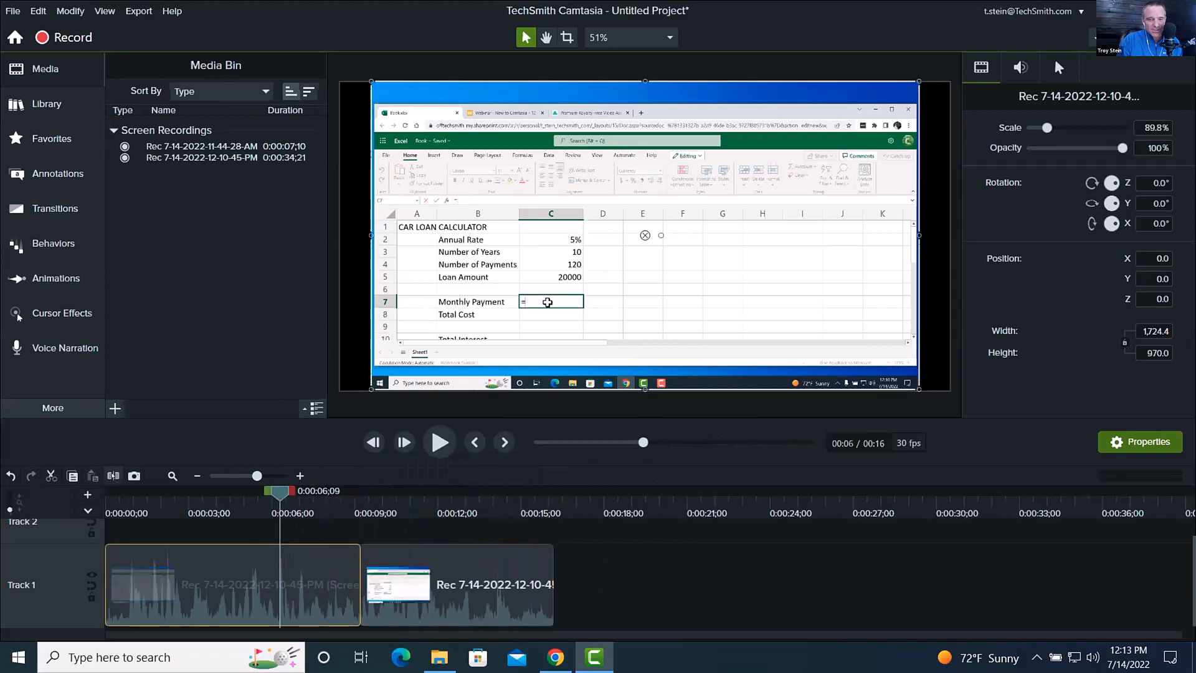
left_click(113, 475)
left_click(310, 571)
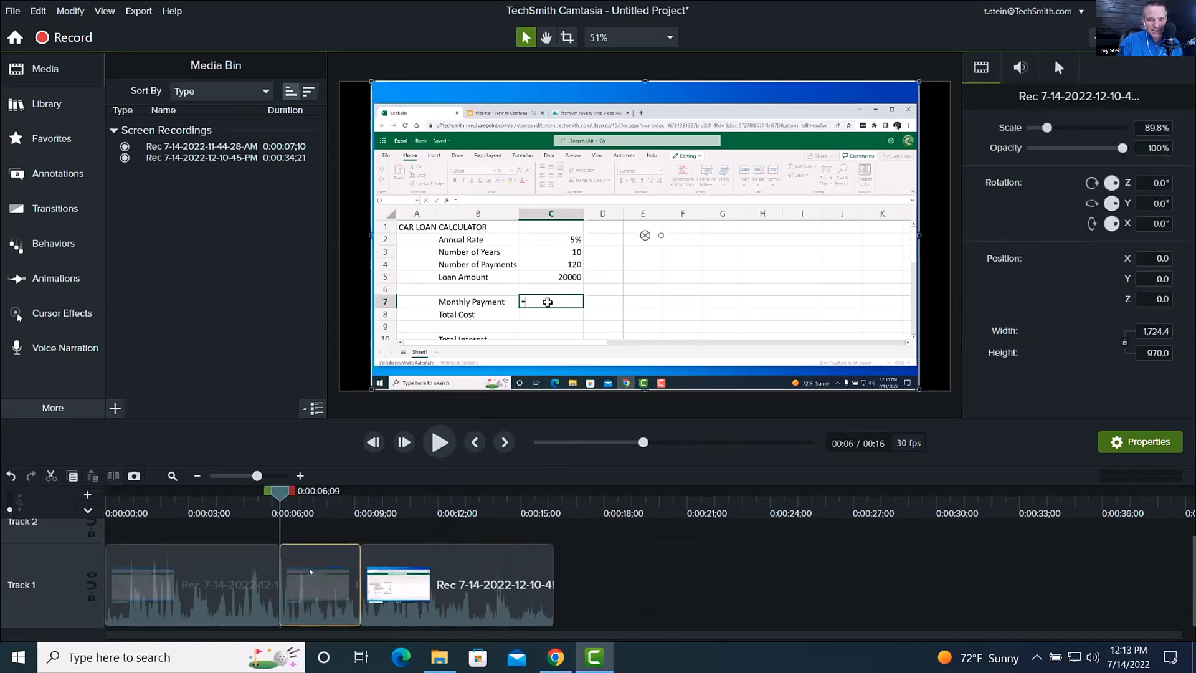
key("Delete")
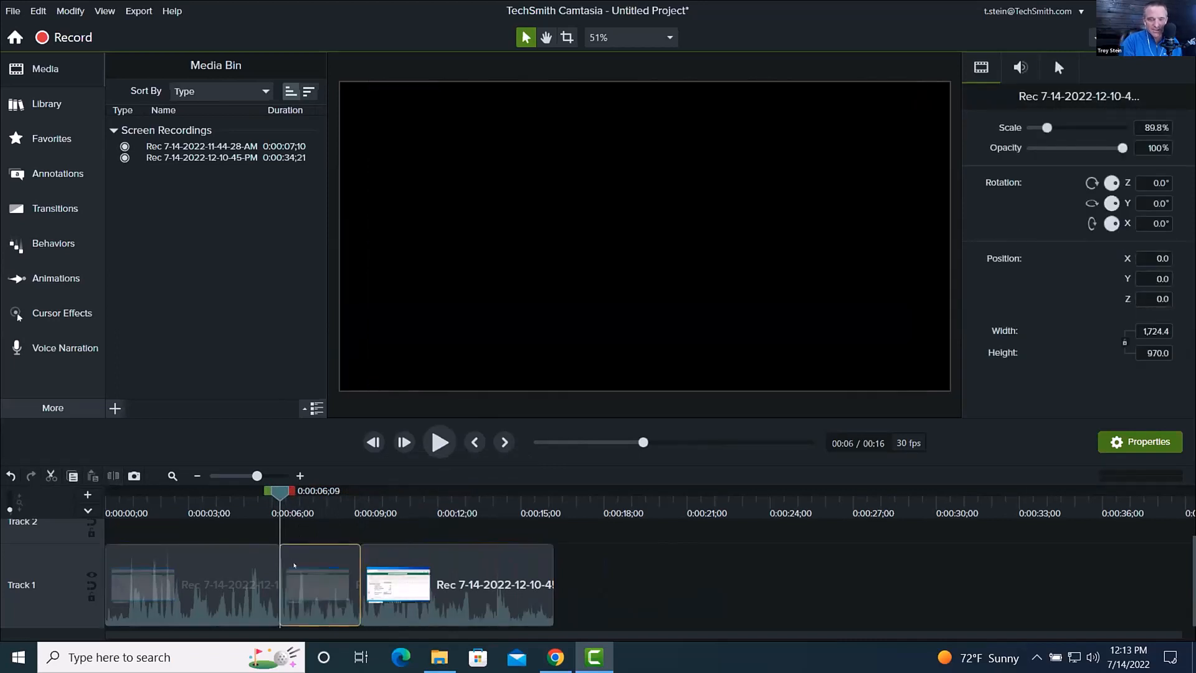
left_click_drag(400, 581, 319, 580)
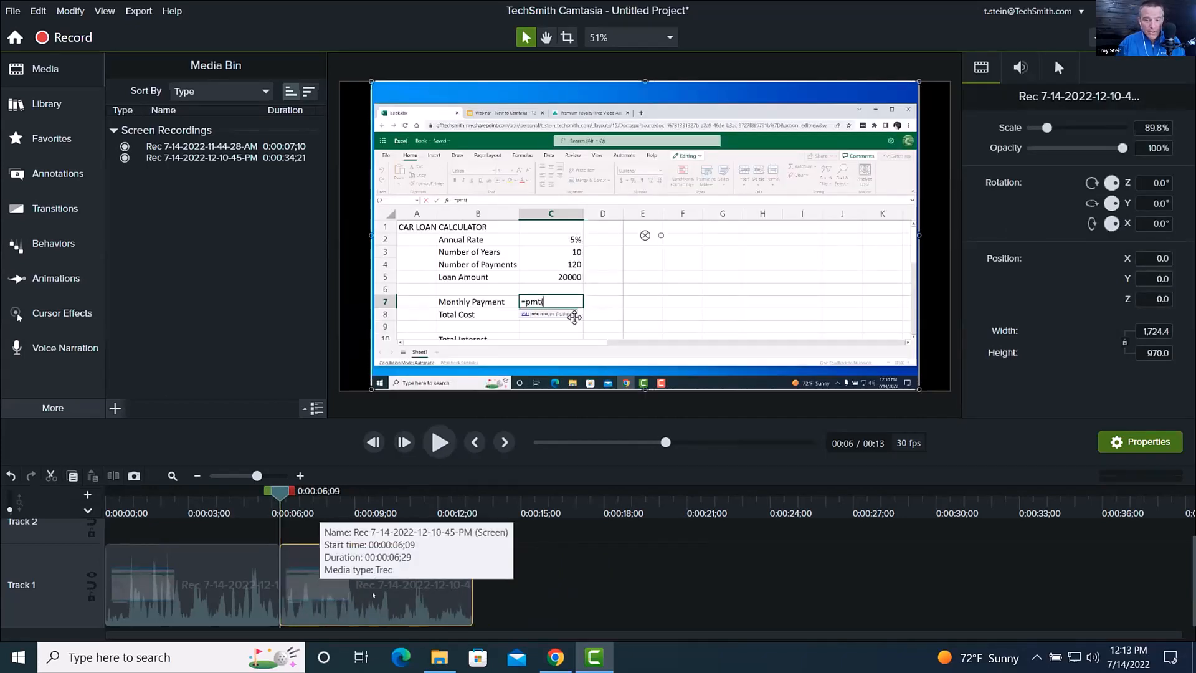
Delete the second clip and extend the end of the remaining clip to a duration of 0:00:24;19
key("Delete")
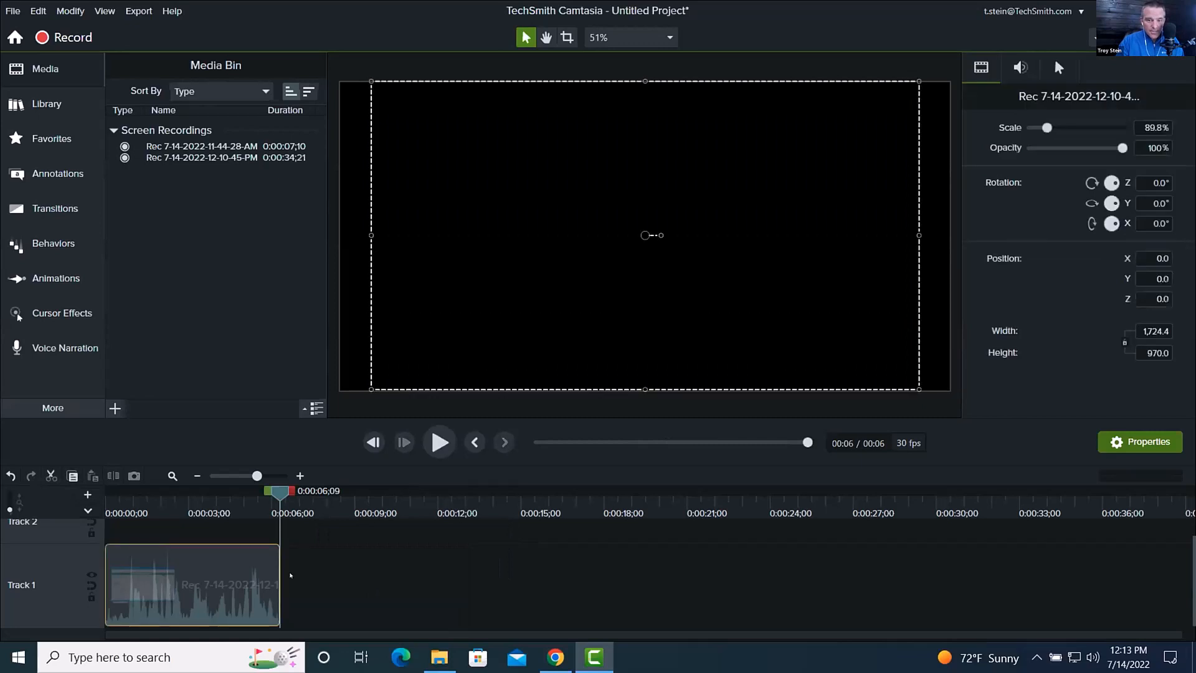
left_click_drag(274, 581, 871, 570)
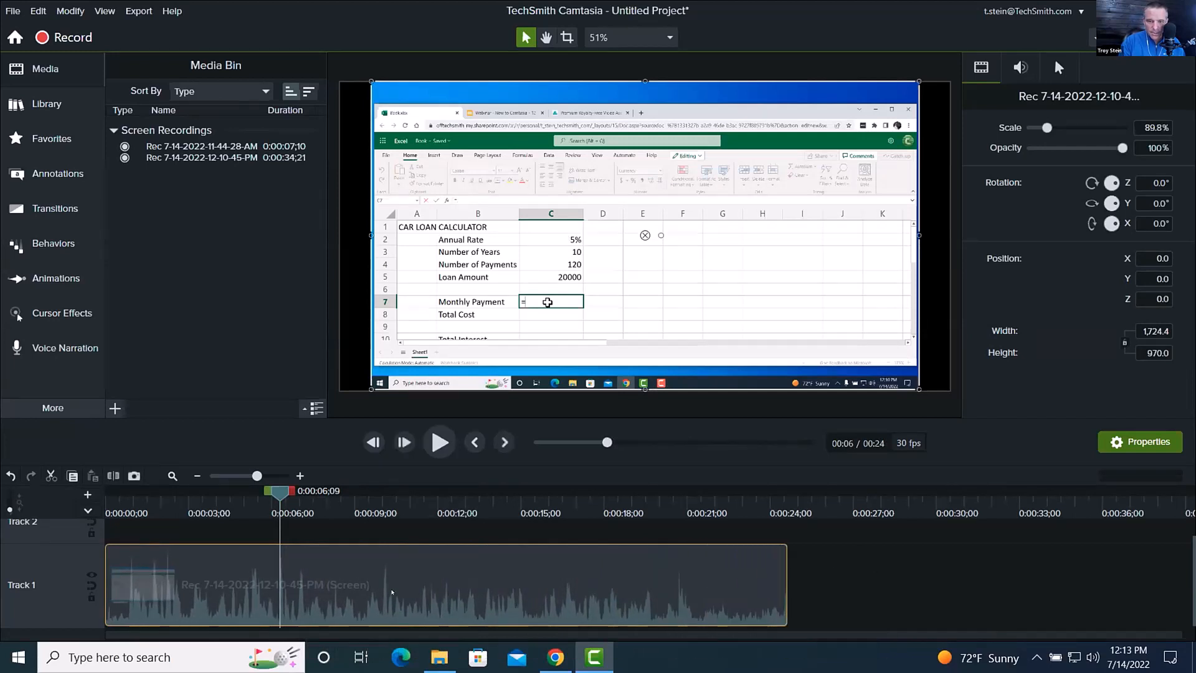
mouse_move(348, 584)
left_mouse_down()
mouse_move(443, 585)
mouse_move(349, 585)
left_mouse_up()
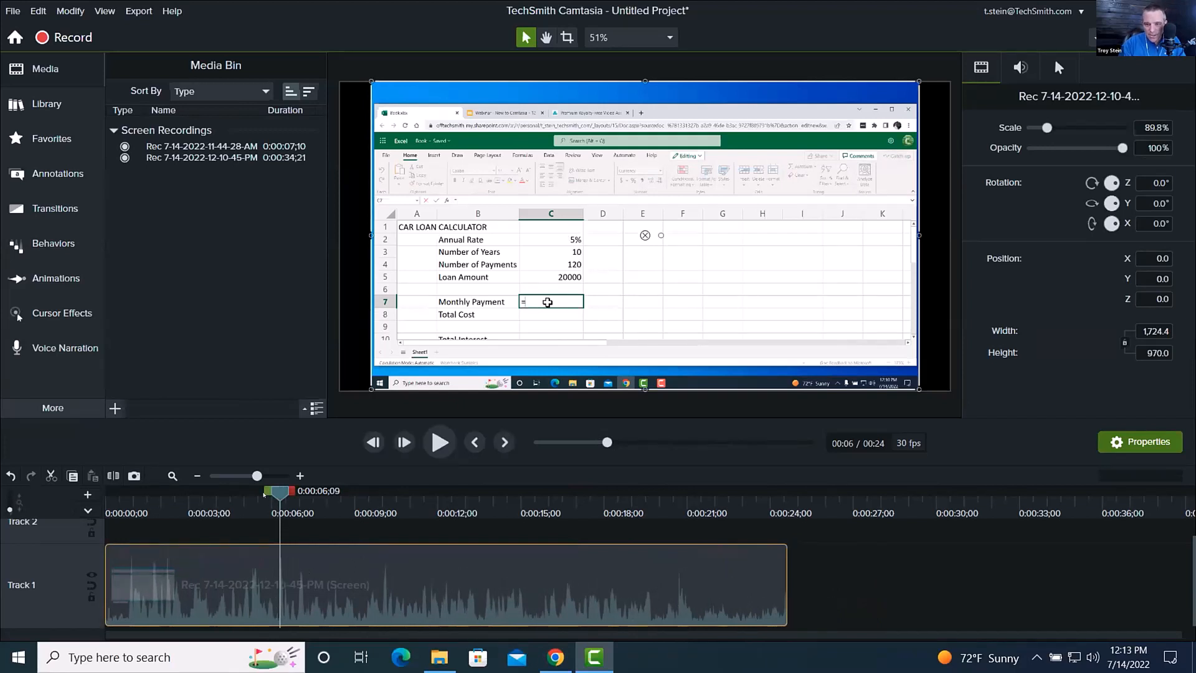
Add an animation to the clip that ends at 0:00:03;25
left_click_drag(282, 493, 235, 522)
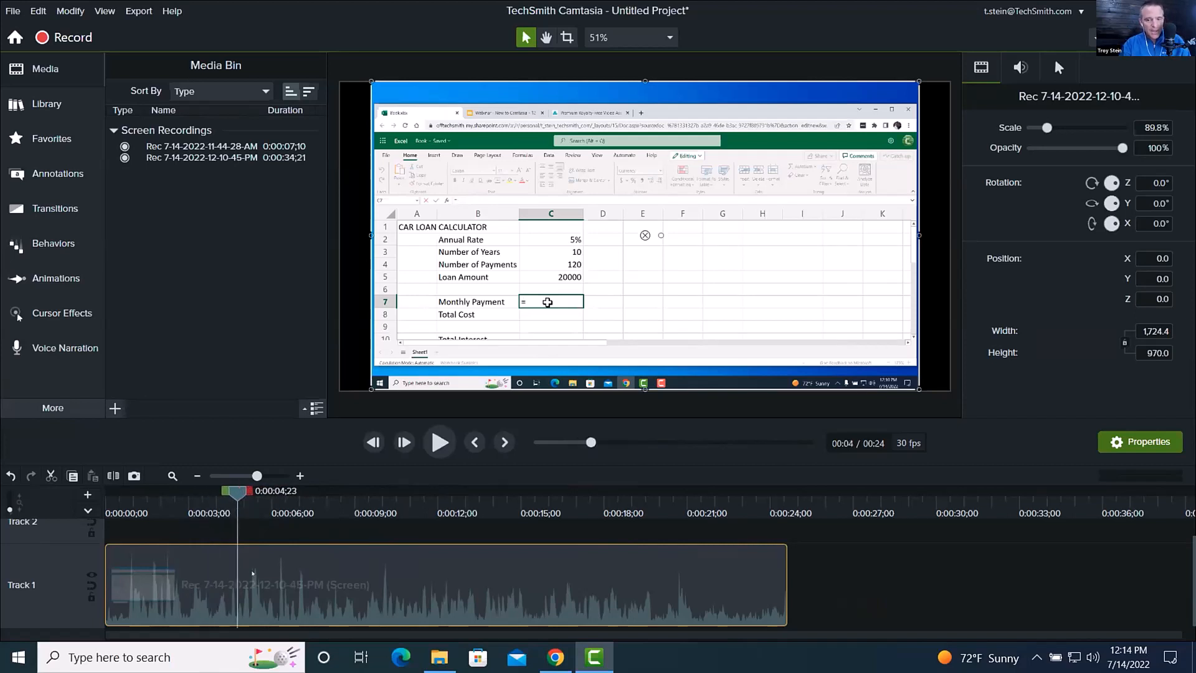
left_click_drag(237, 493, 193, 492)
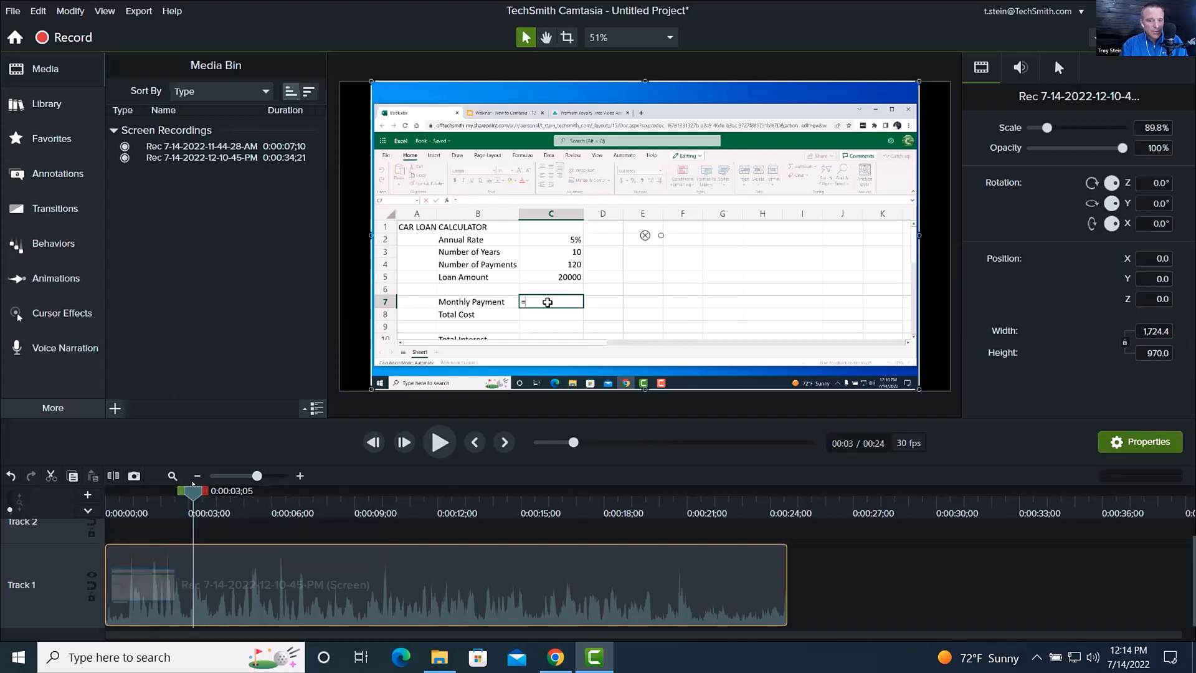
mouse_move(193, 491)
left_mouse_down()
mouse_move(164, 491)
mouse_move(211, 494)
left_mouse_up()
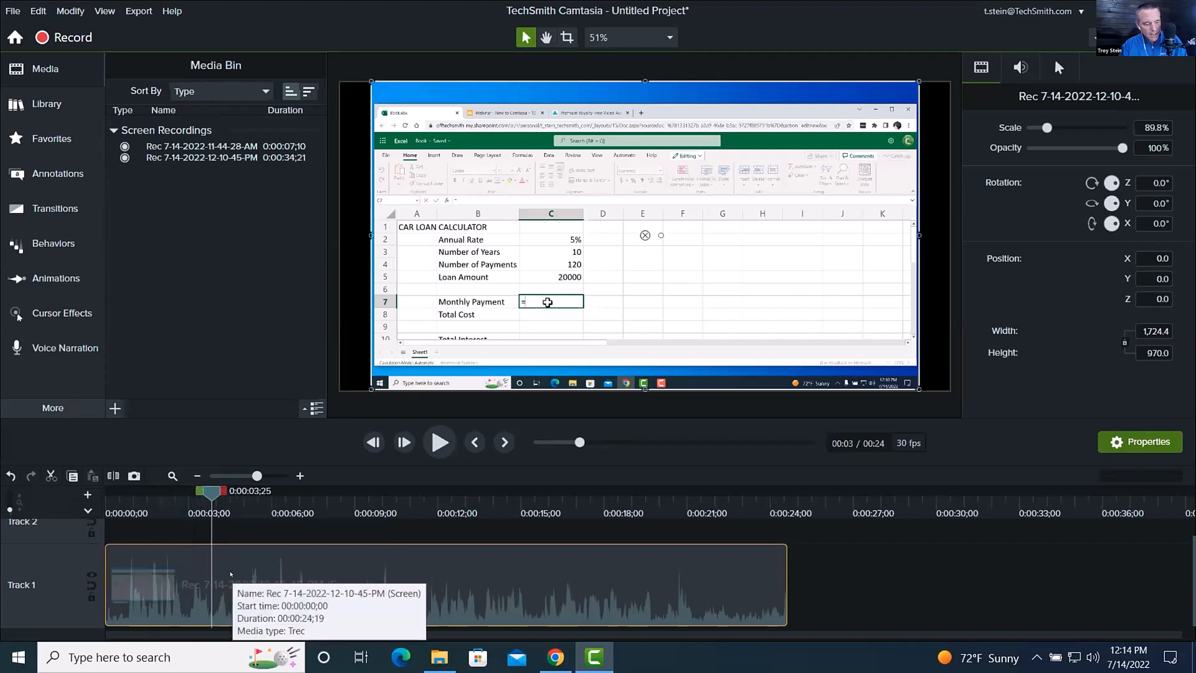
key("shift+a")
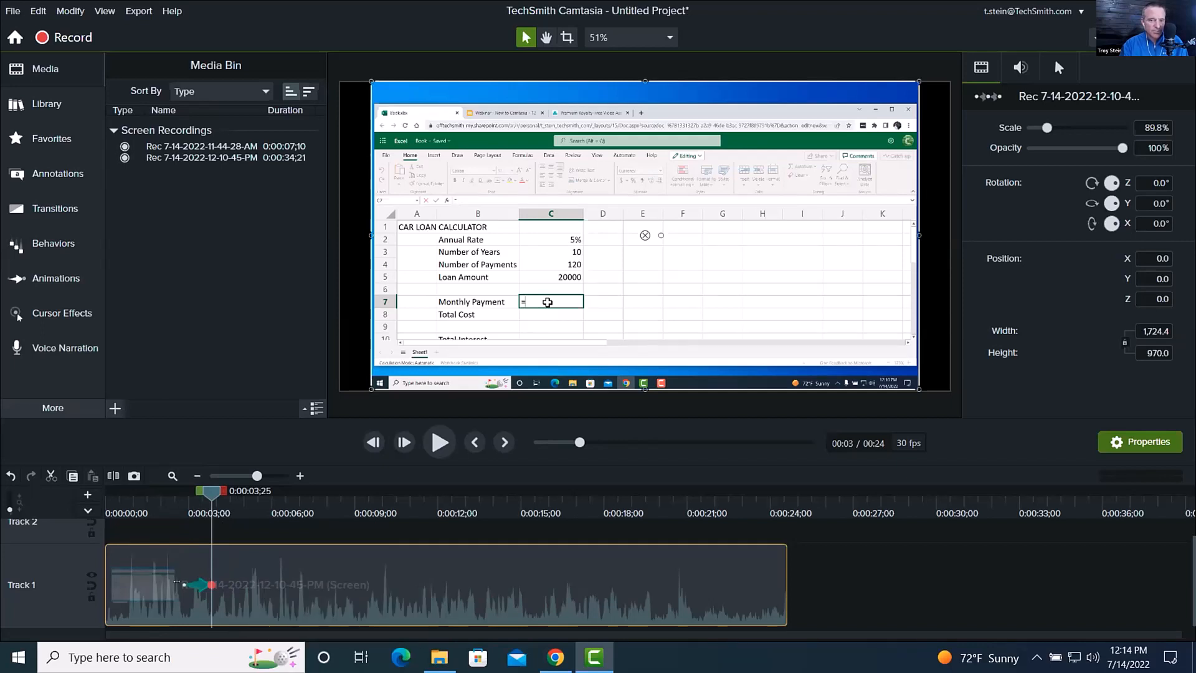
Past the animation, scale the recording to about 167.6% and reposition it to about X 490.2, Y 219.6 to frame the loan calculator
left_click_drag(175, 512, 215, 513)
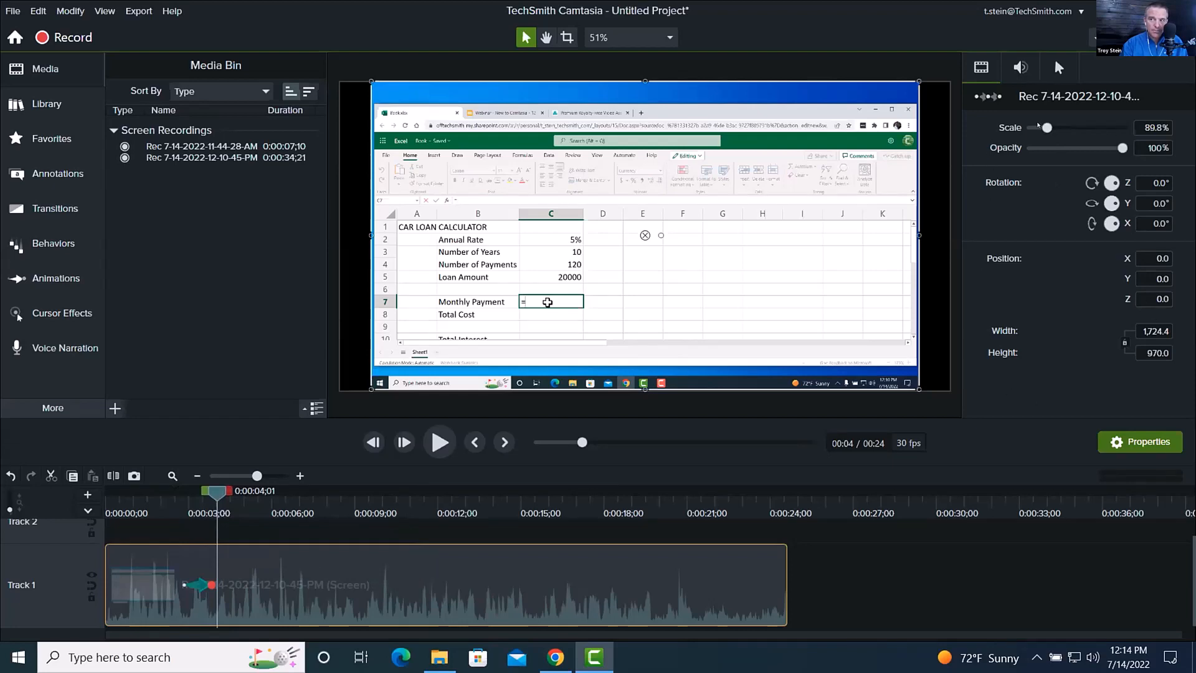
left_click_drag(1047, 128, 1061, 128)
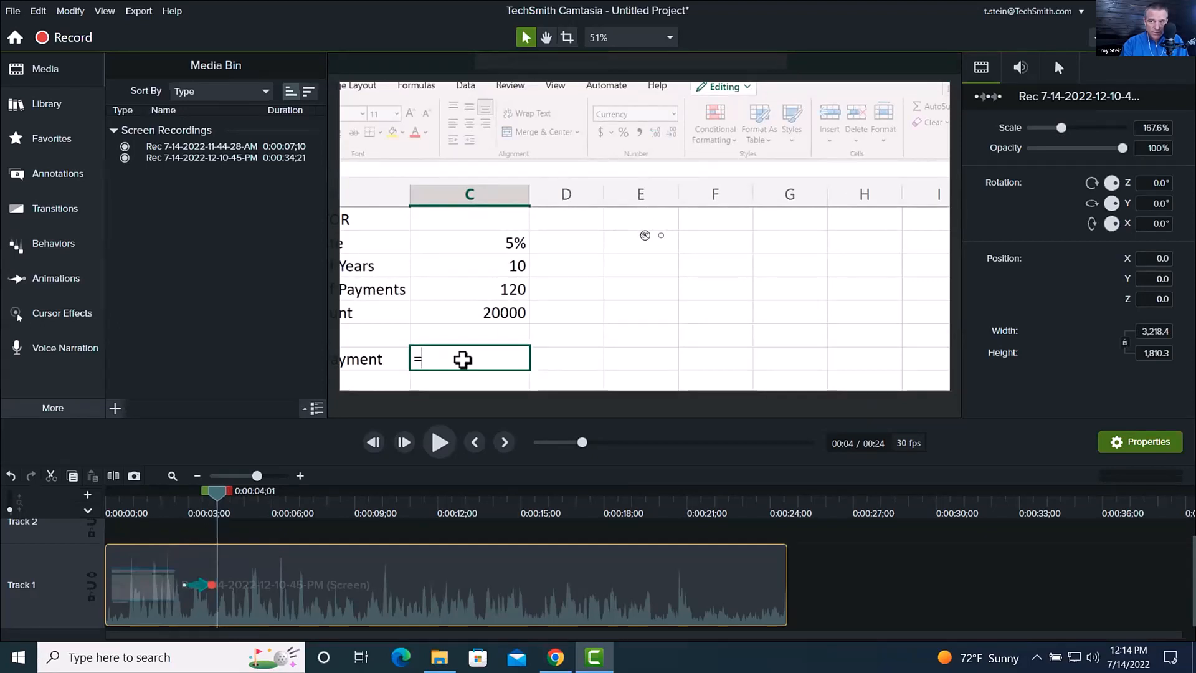
left_click_drag(645, 235, 800, 165)
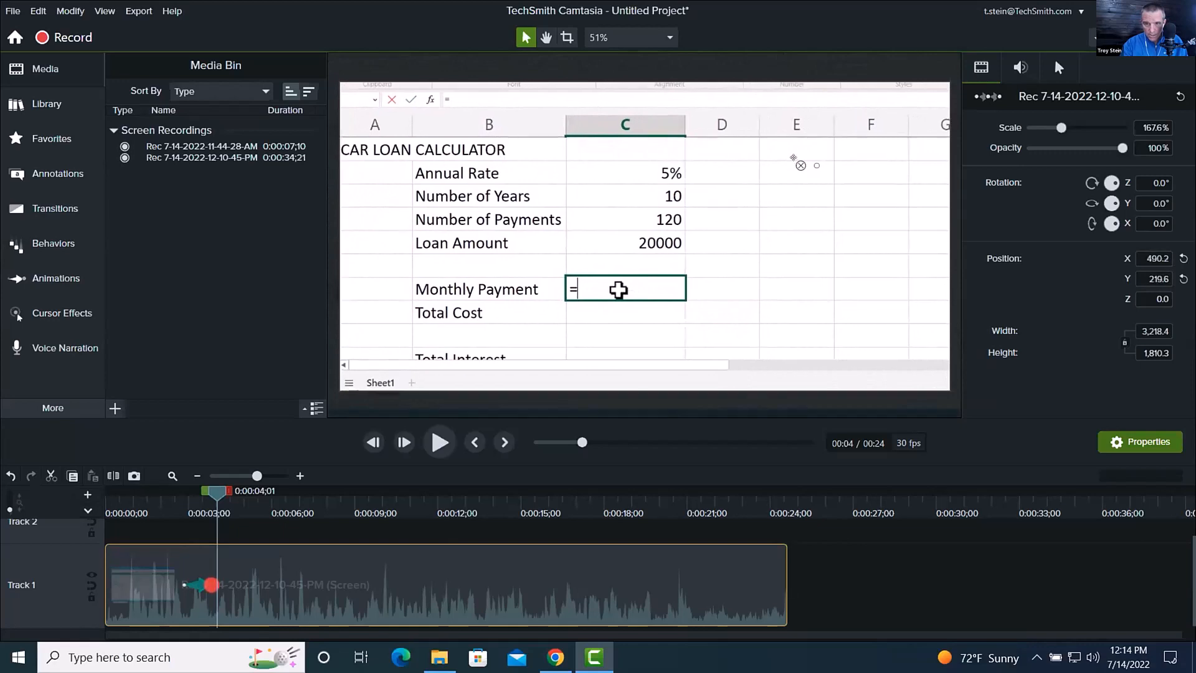
Preview the zoom from 0:00:02;16, shift its animation slightly later and lengthen it to end at 0:00:04;15
left_click(174, 505)
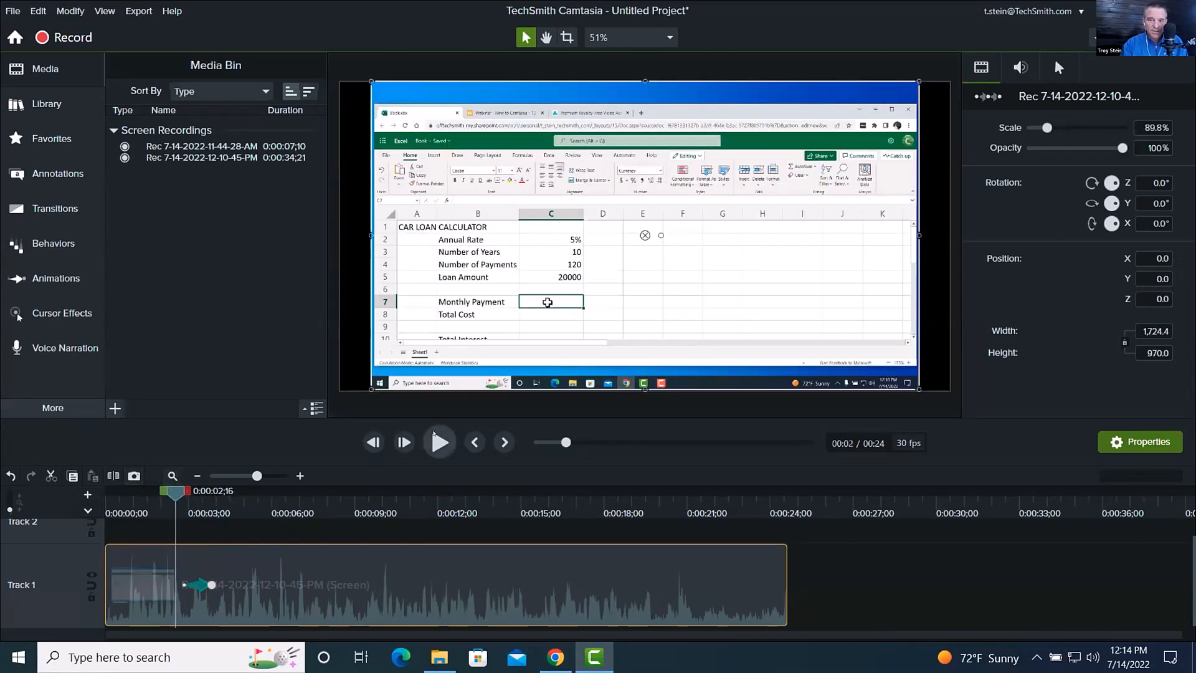
left_click(434, 433)
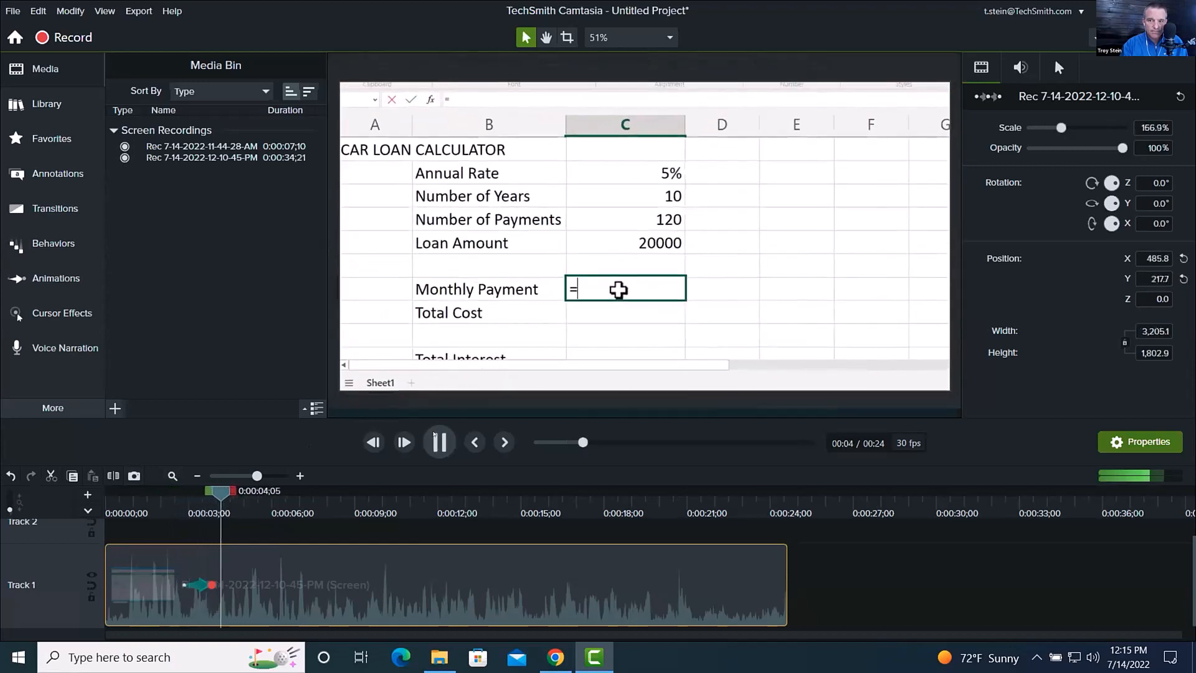
left_click(439, 442)
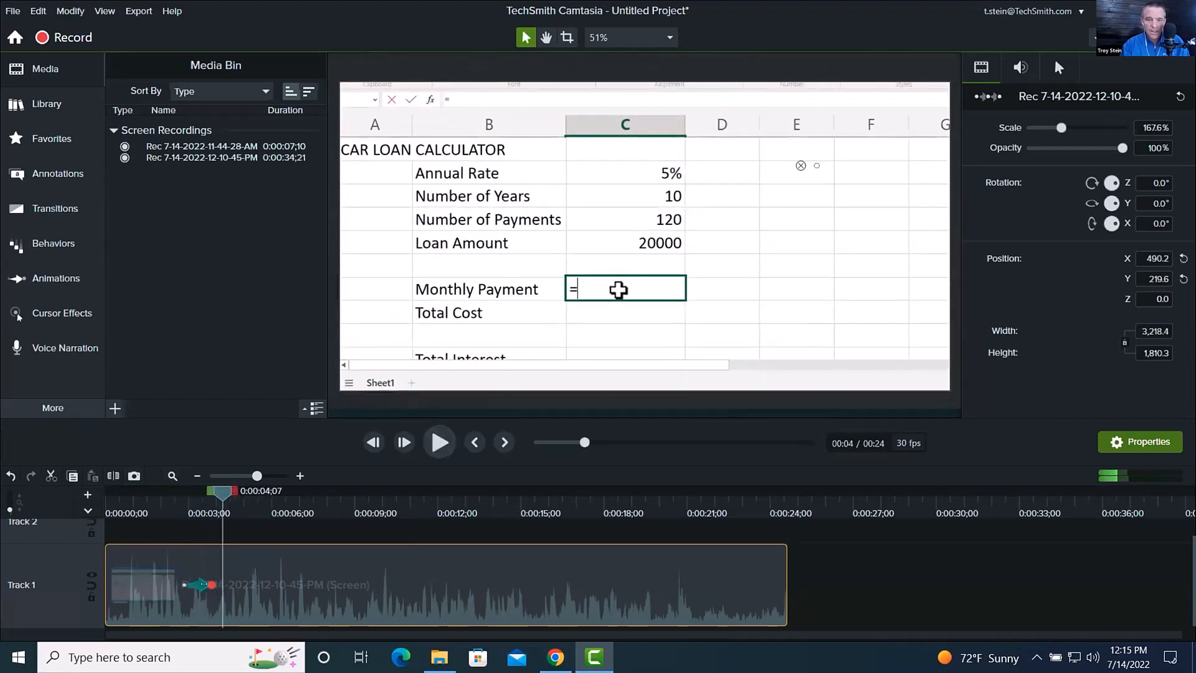
mouse_move(199, 584)
left_mouse_down()
mouse_move(271, 589)
mouse_move(211, 590)
left_mouse_up()
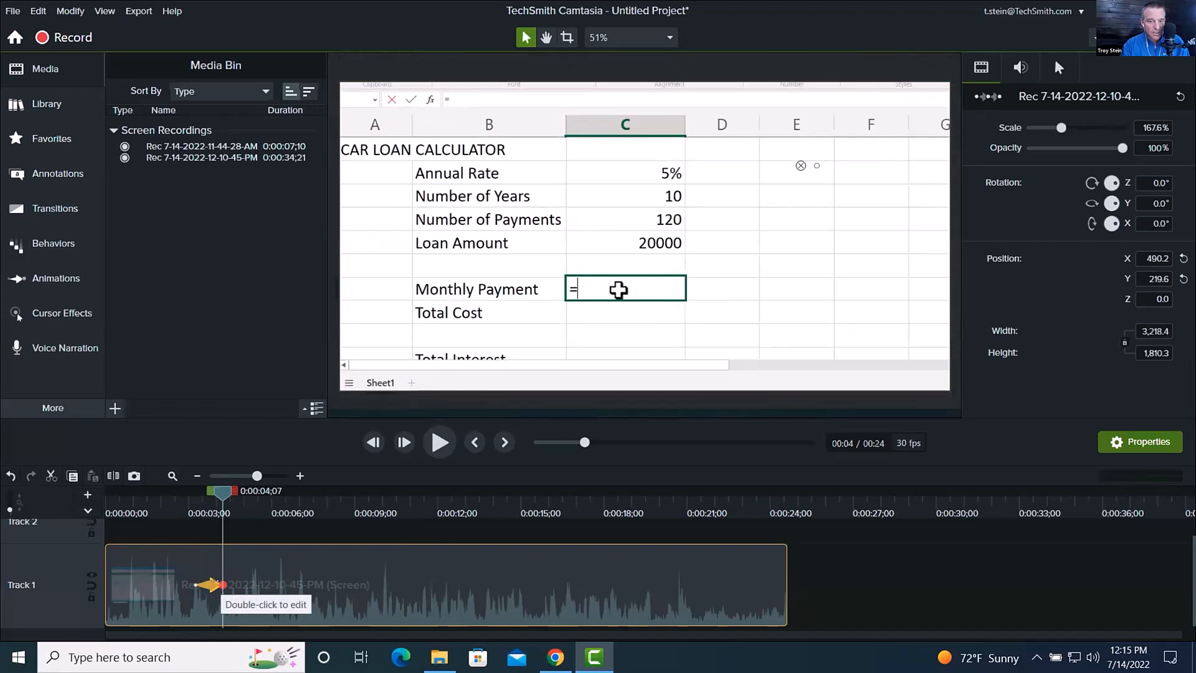
mouse_move(222, 584)
left_mouse_down()
mouse_move(347, 584)
mouse_move(209, 585)
mouse_move(232, 599)
left_mouse_up()
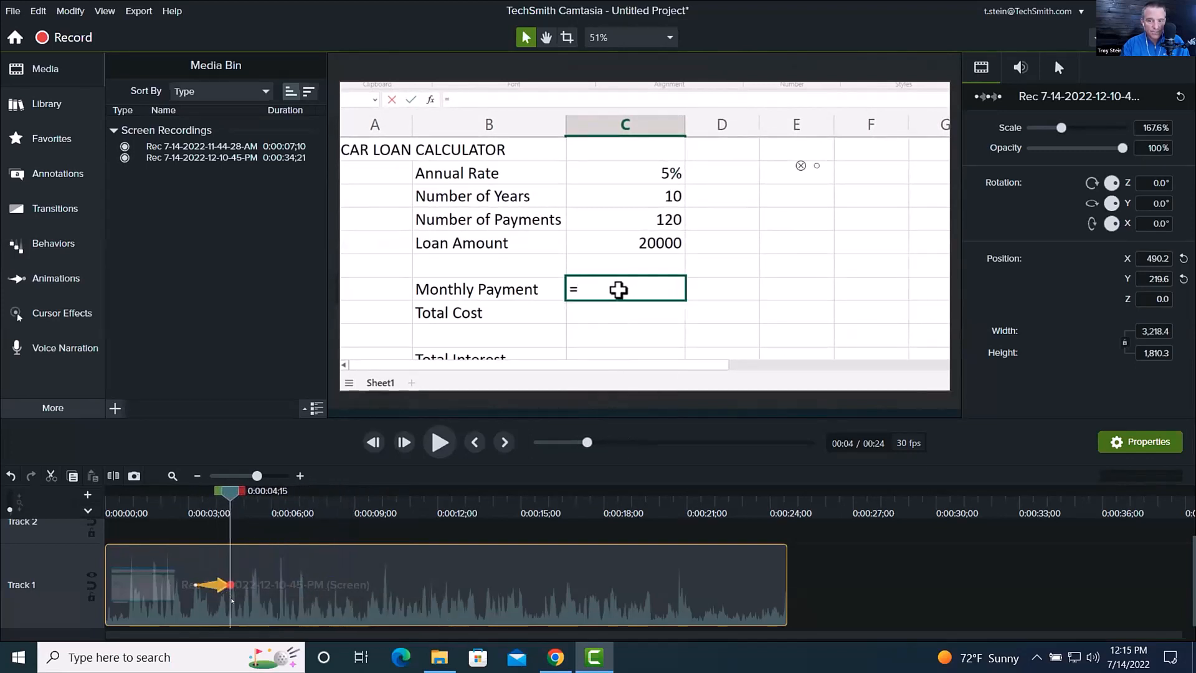
Add a second animation to the clip that ends at 0:00:16;14
left_click(483, 502)
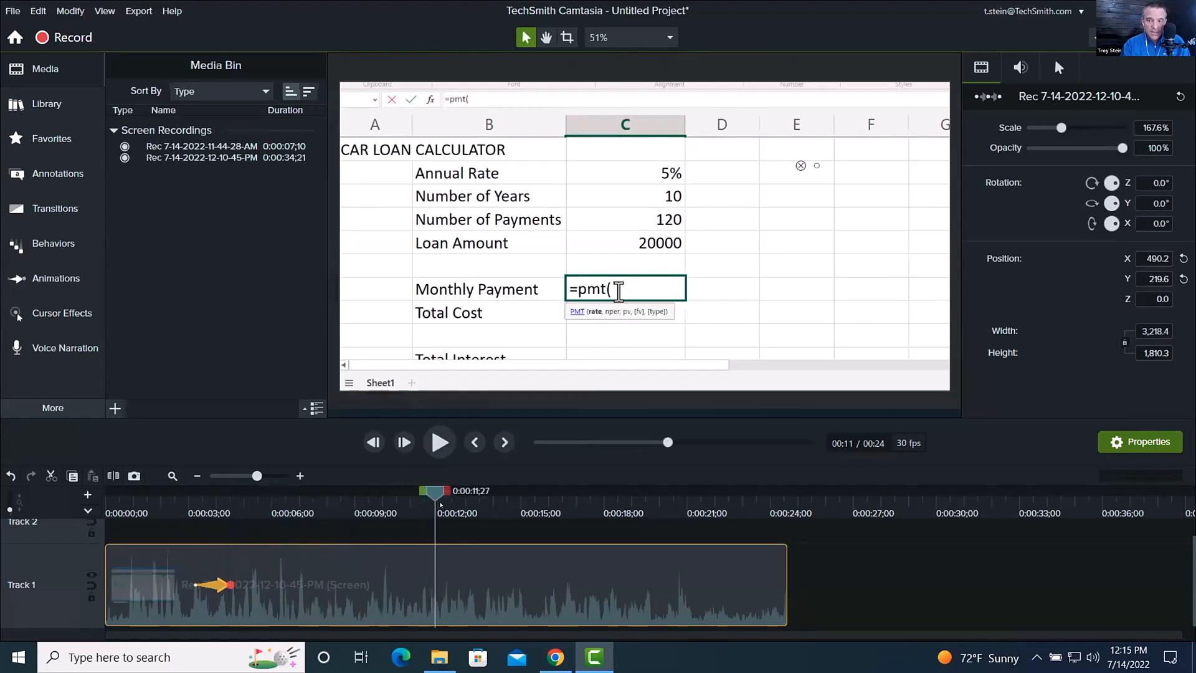
left_click_drag(482, 502, 560, 502)
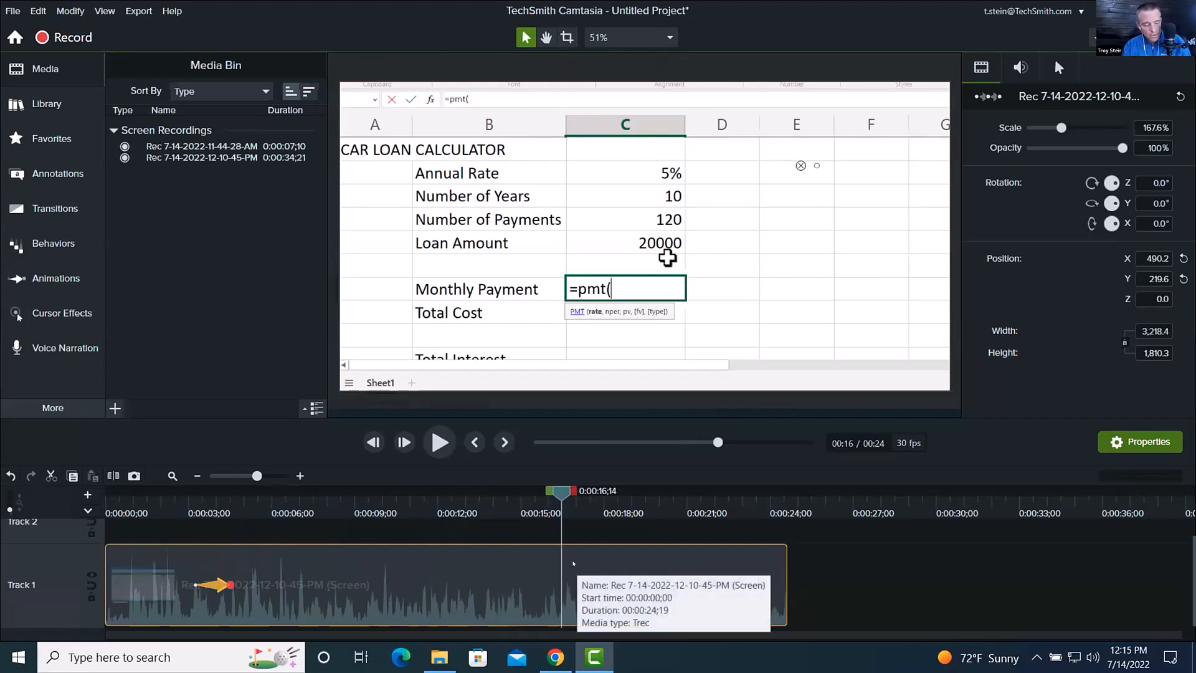
key("shift+a")
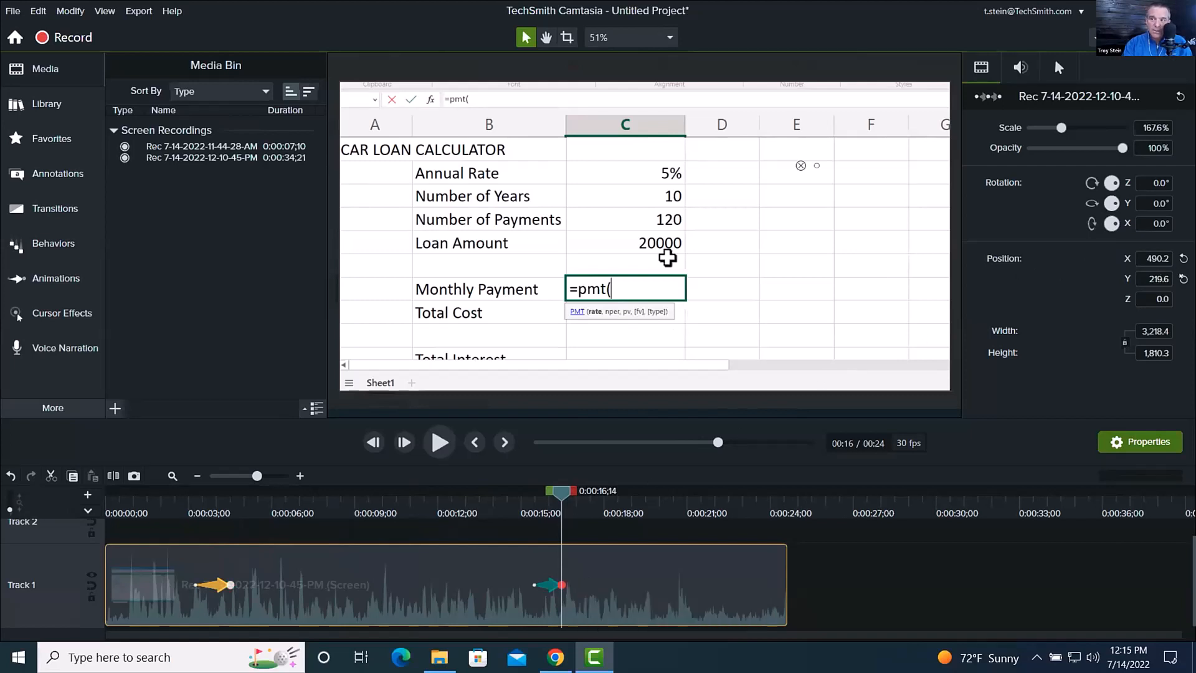
Reset the recording's X and Y position, set its scale to 100% for the zoom-out, and preview the animation
left_click(1184, 278)
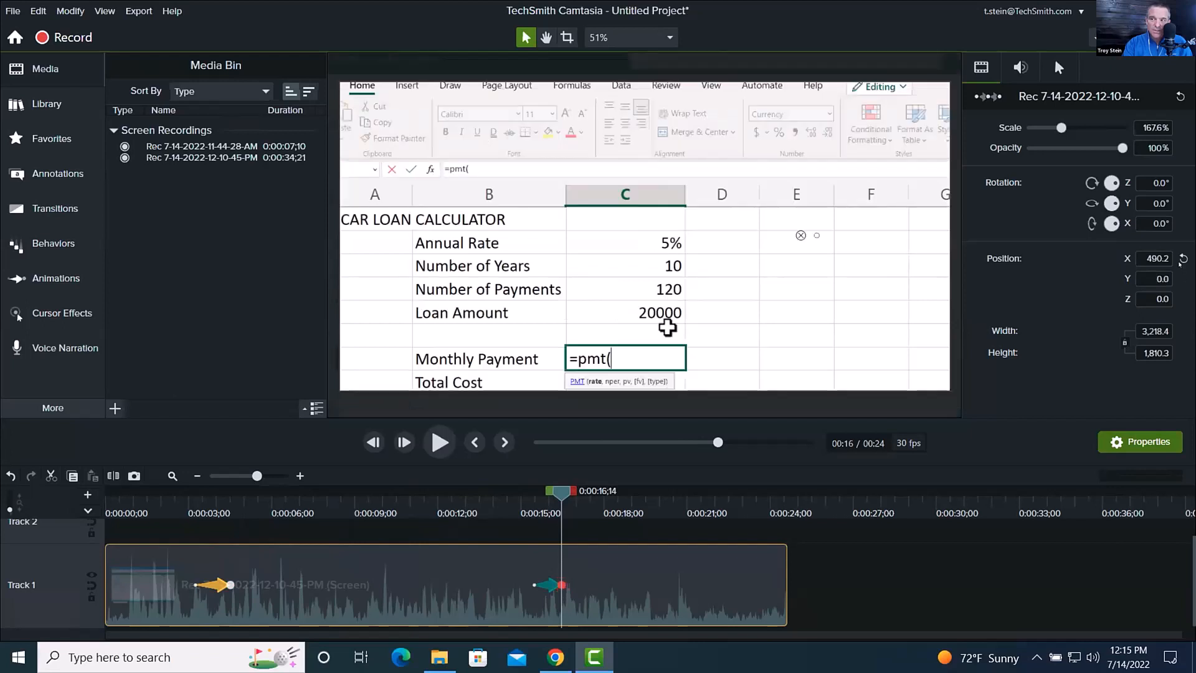
left_click(1183, 258)
left_click(1151, 127)
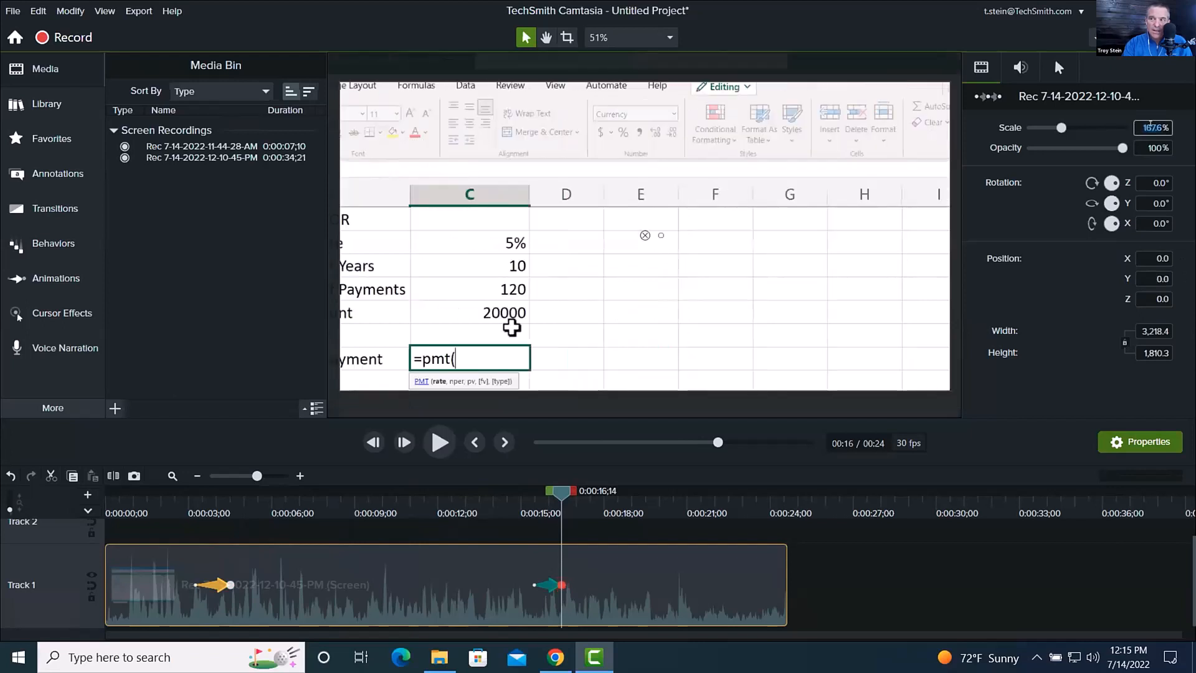
type("100")
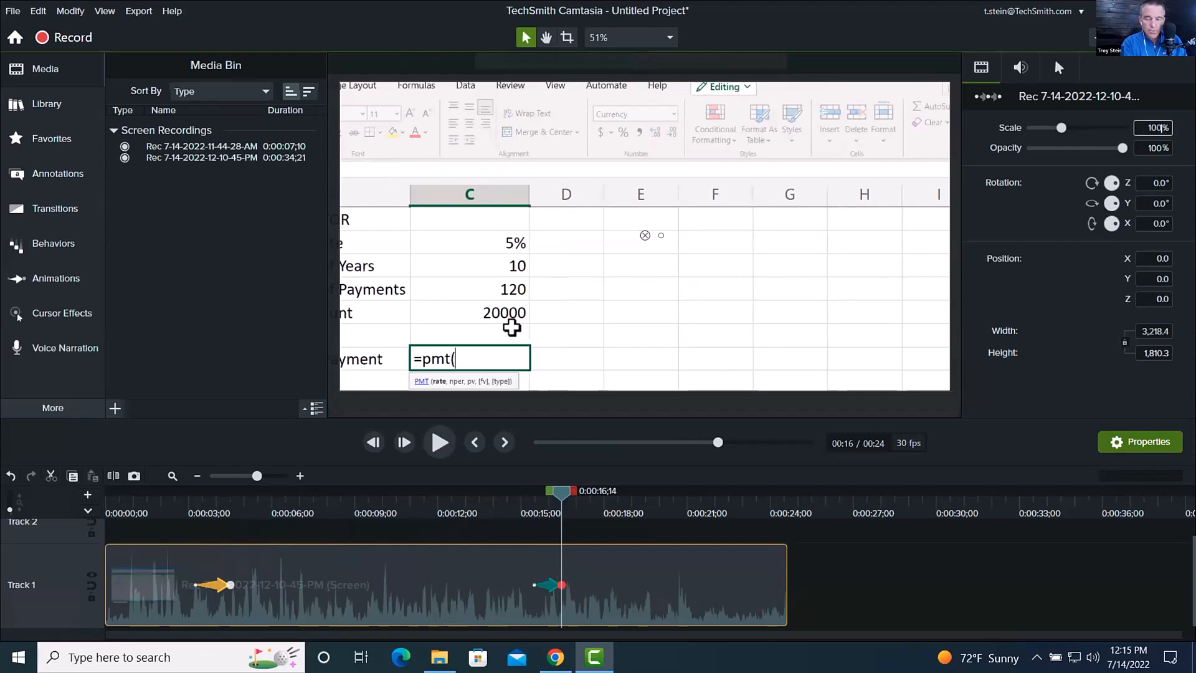
key("Return")
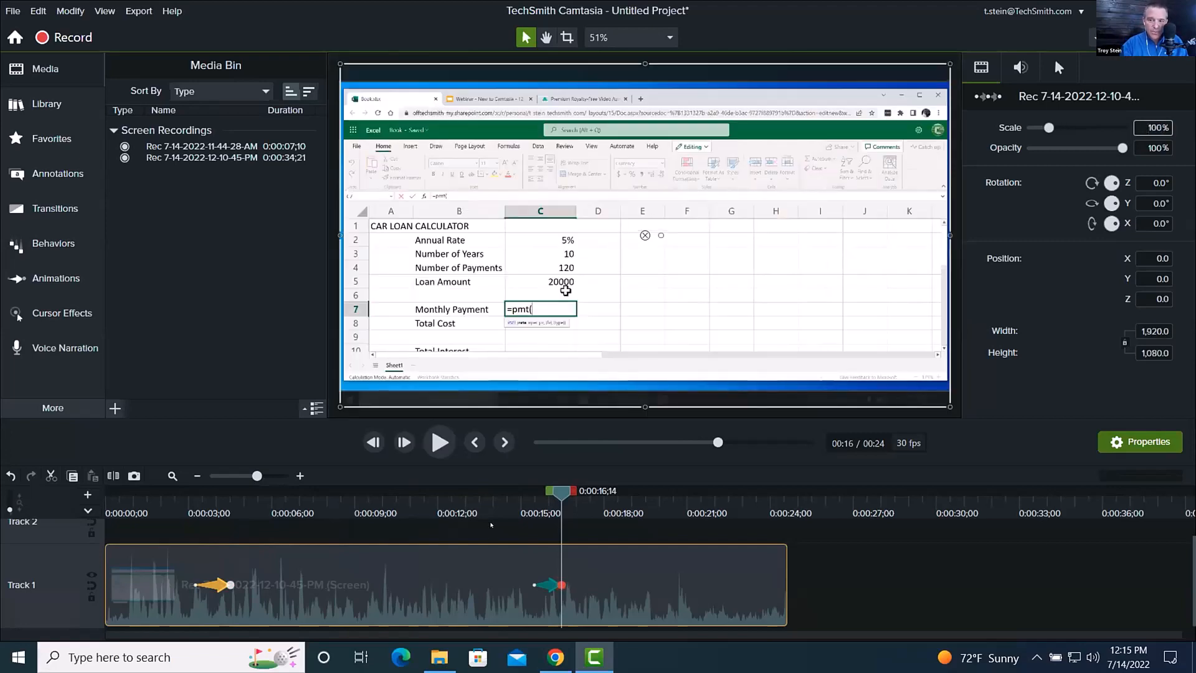
left_click(533, 498)
key("space")
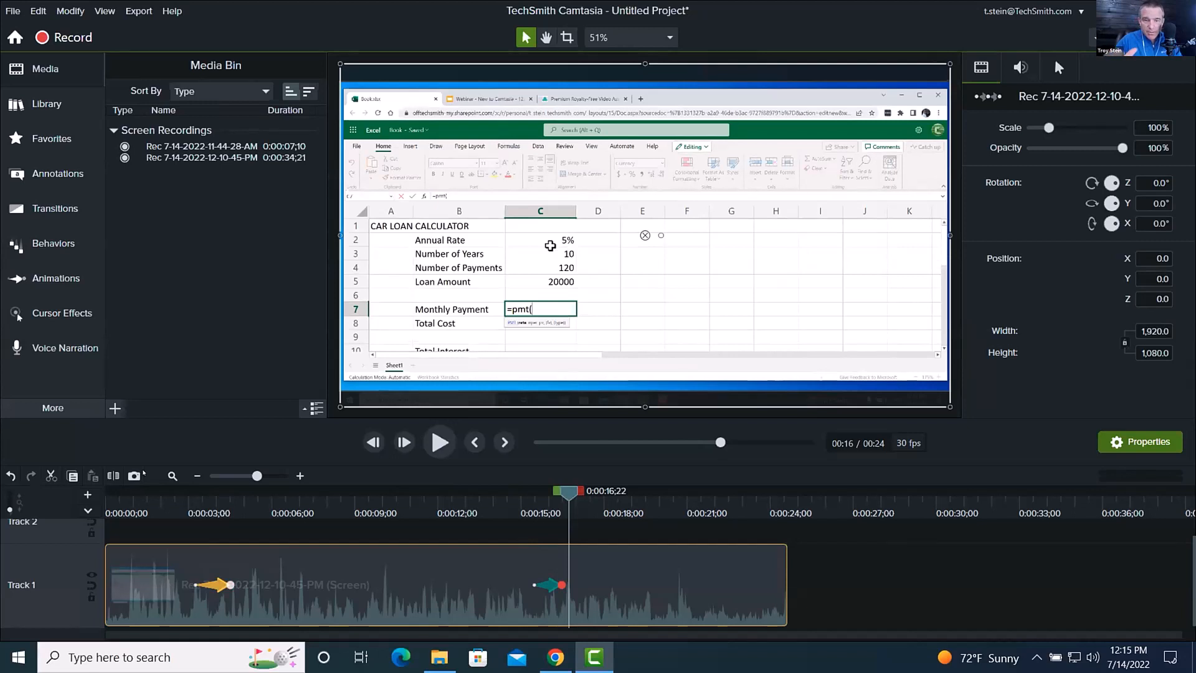
Go to 0:00:11;11 on the timeline and list the annotation callouts of all styles
left_click(252, 498)
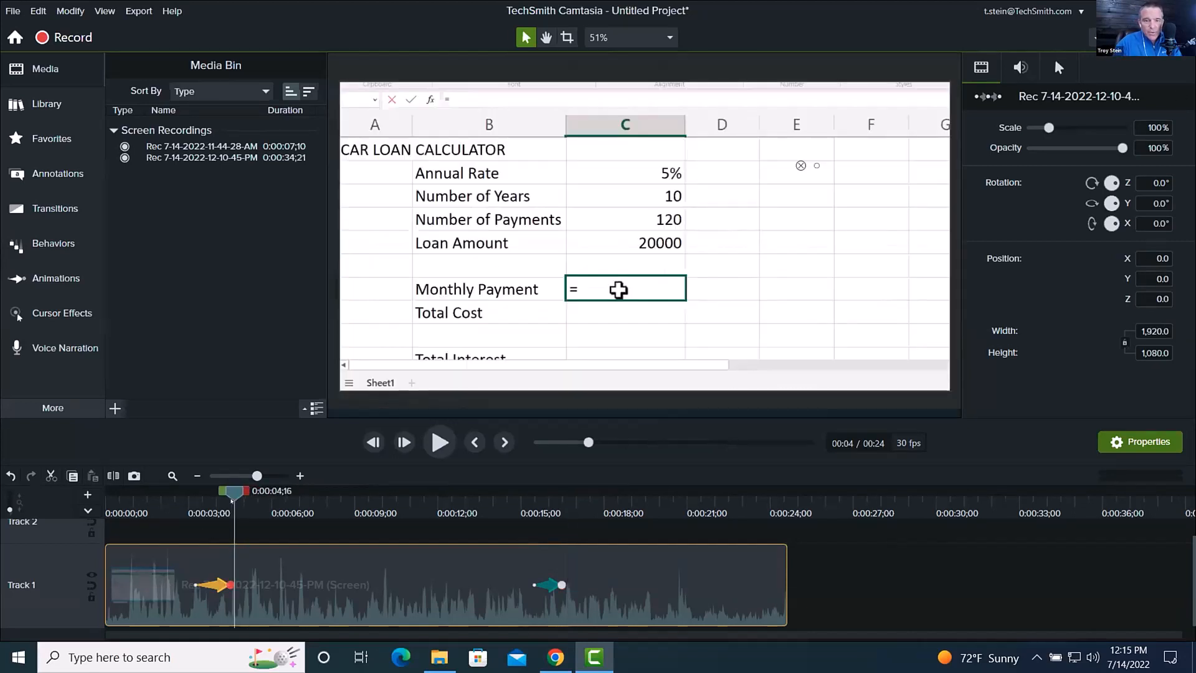
left_click_drag(253, 500, 421, 493)
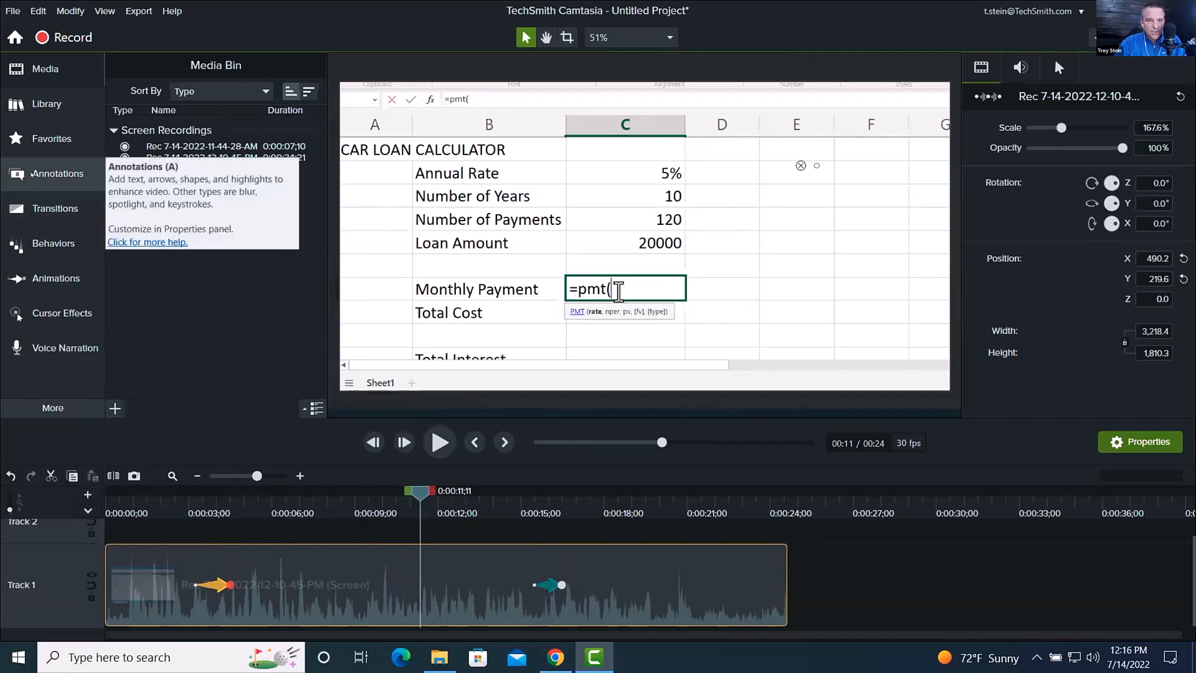
left_click(31, 174)
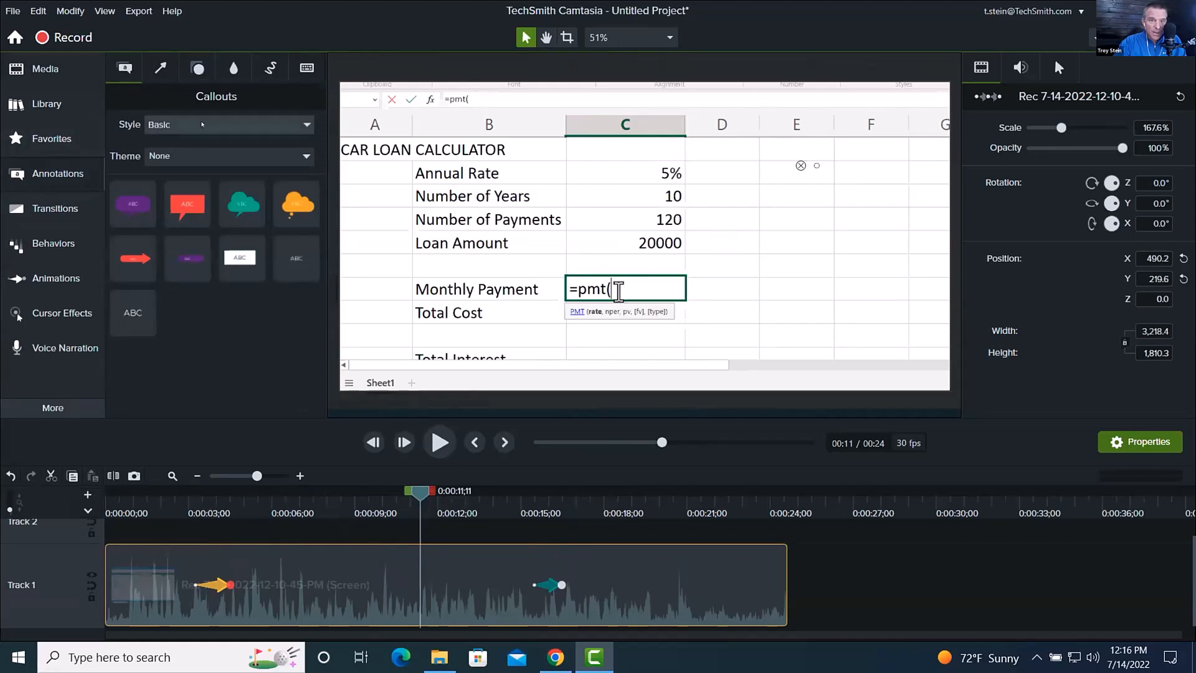
left_click(161, 124)
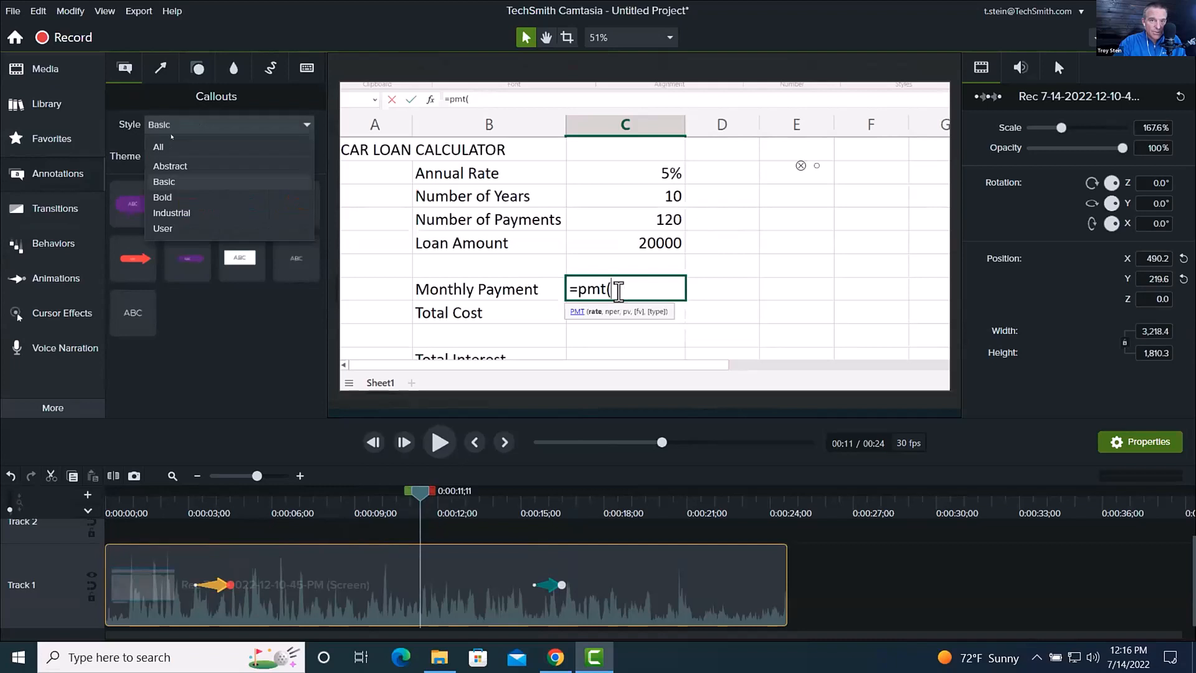
left_click(160, 147)
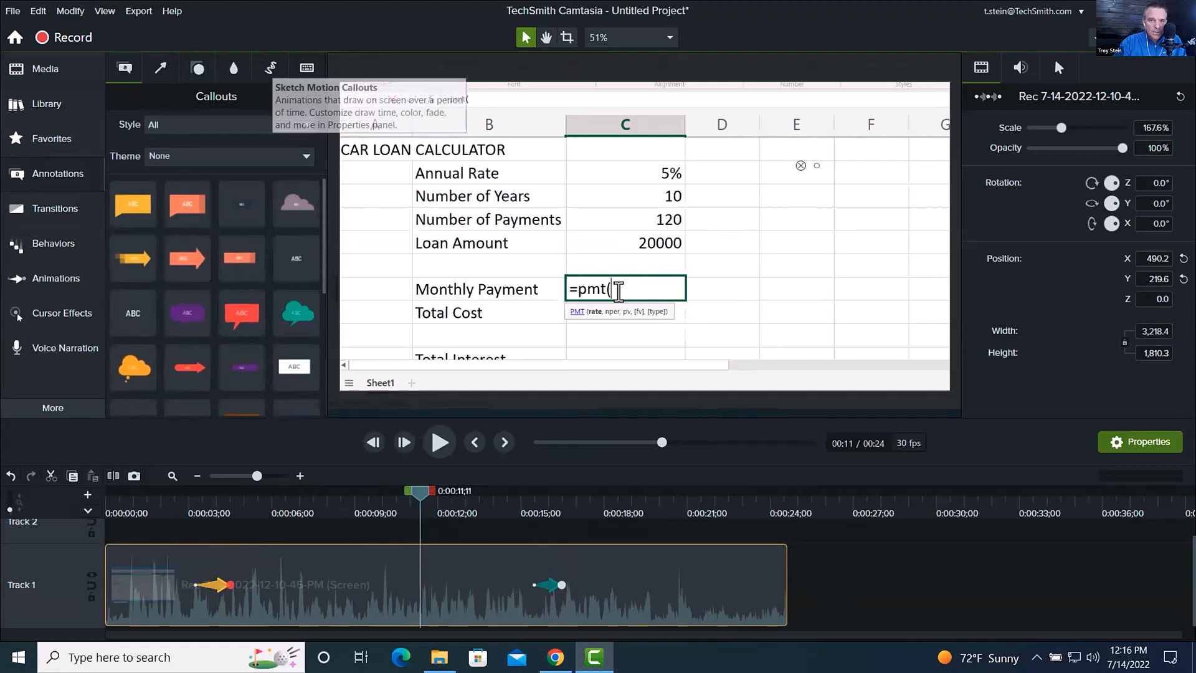
Add a Sketch Motion rectangle at 0:00:11;11 and resize it to frame the PMT function hint under the Monthly Payment cell
left_click(270, 67)
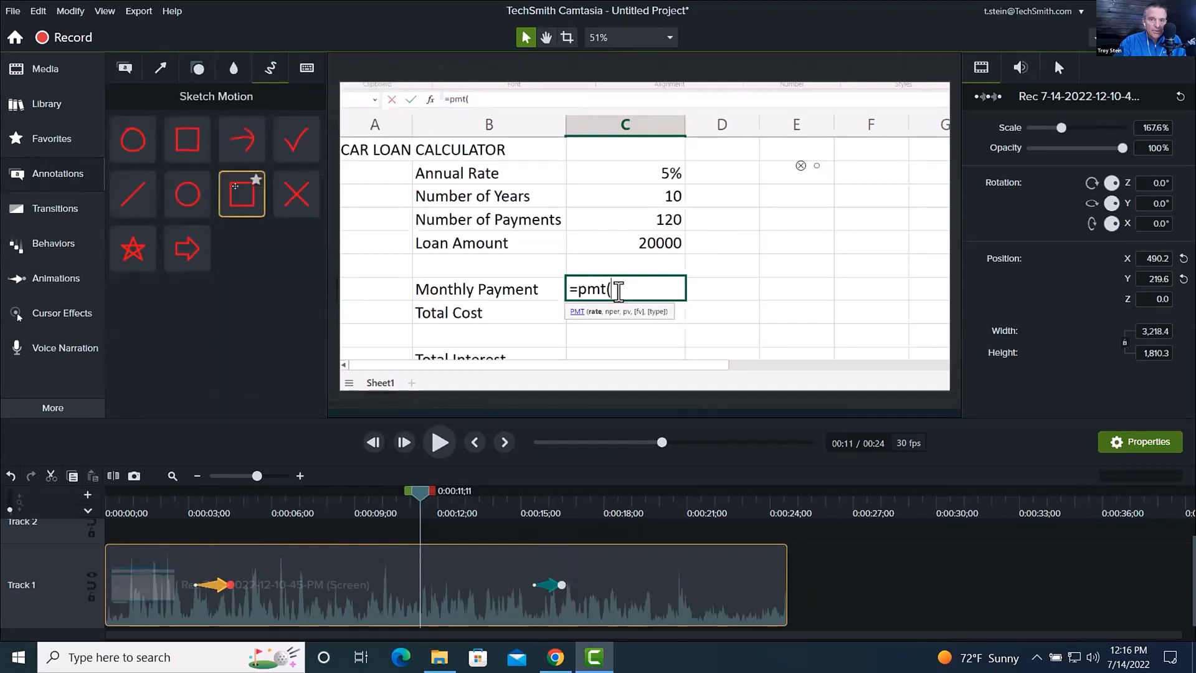
mouse_move(241, 195)
left_mouse_down()
mouse_move(643, 308)
mouse_move(629, 323)
mouse_move(643, 329)
mouse_move(626, 334)
left_mouse_up()
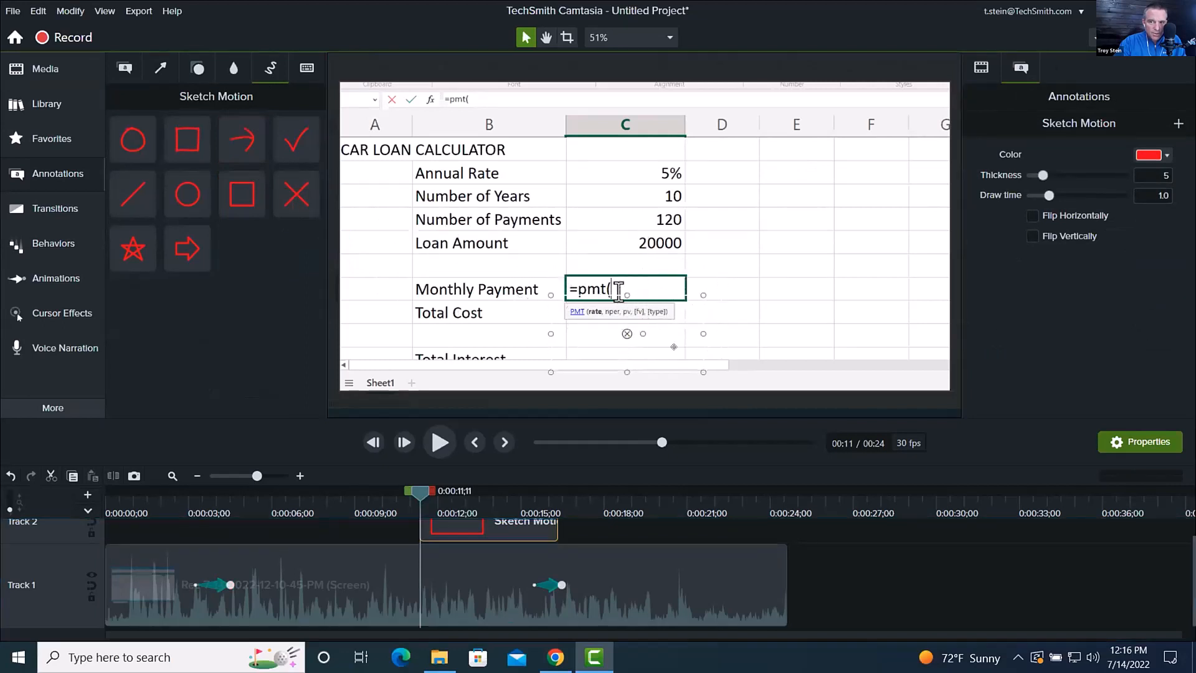
mouse_move(702, 370)
left_mouse_down()
mouse_move(675, 355)
mouse_move(673, 315)
left_mouse_up()
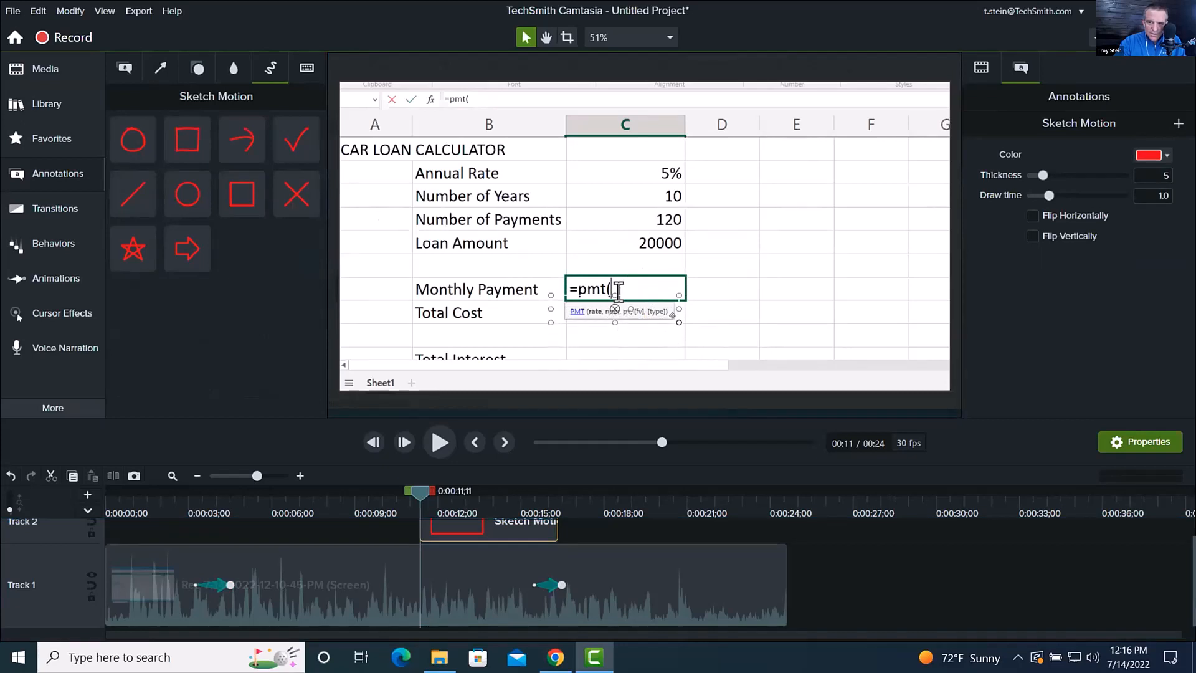
mouse_move(546, 294)
left_mouse_down()
mouse_move(561, 297)
mouse_move(551, 291)
left_mouse_up()
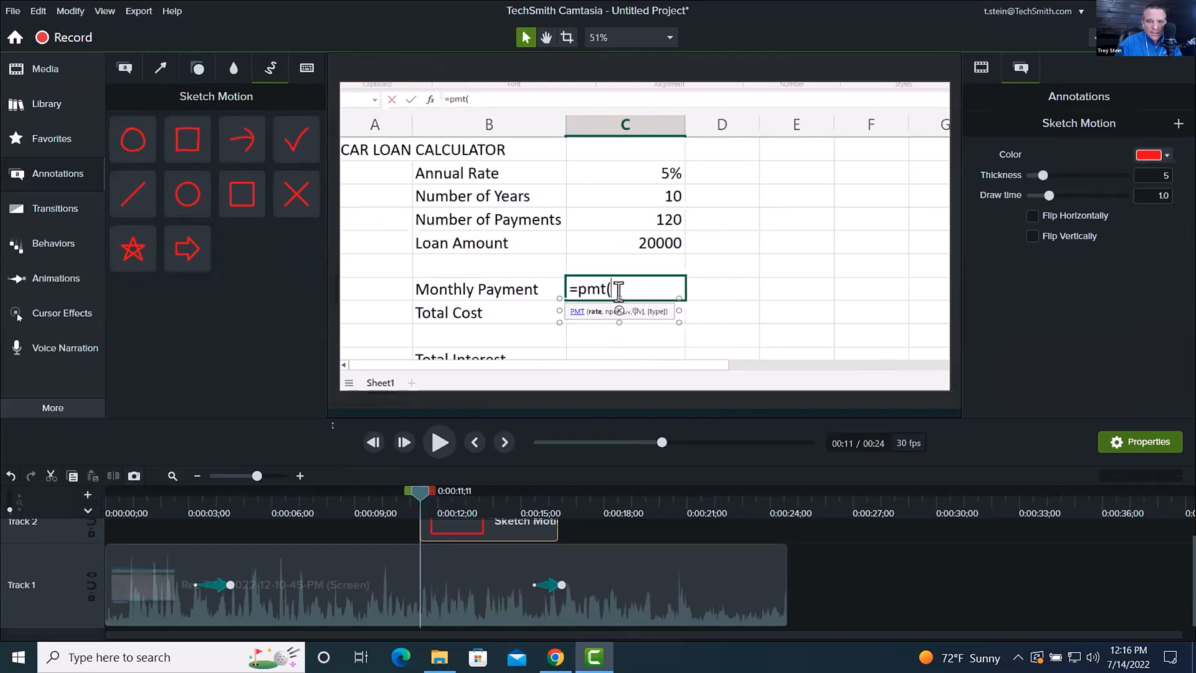
Shorten the Sketch Motion clip on Track 2 so it ends at about 0:00:15;11, just before the zoom-out animation
left_click_drag(333, 406, 333, 370)
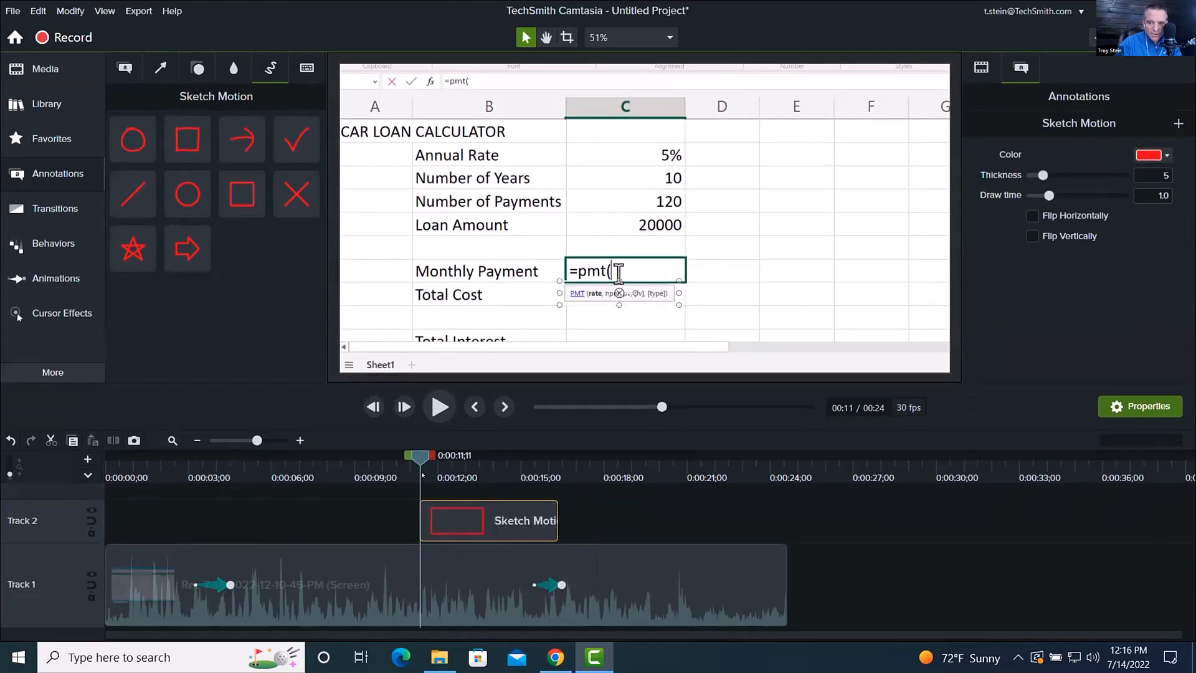
mouse_move(412, 455)
left_mouse_down()
mouse_move(461, 465)
mouse_move(415, 472)
mouse_move(549, 491)
mouse_move(531, 492)
left_mouse_up()
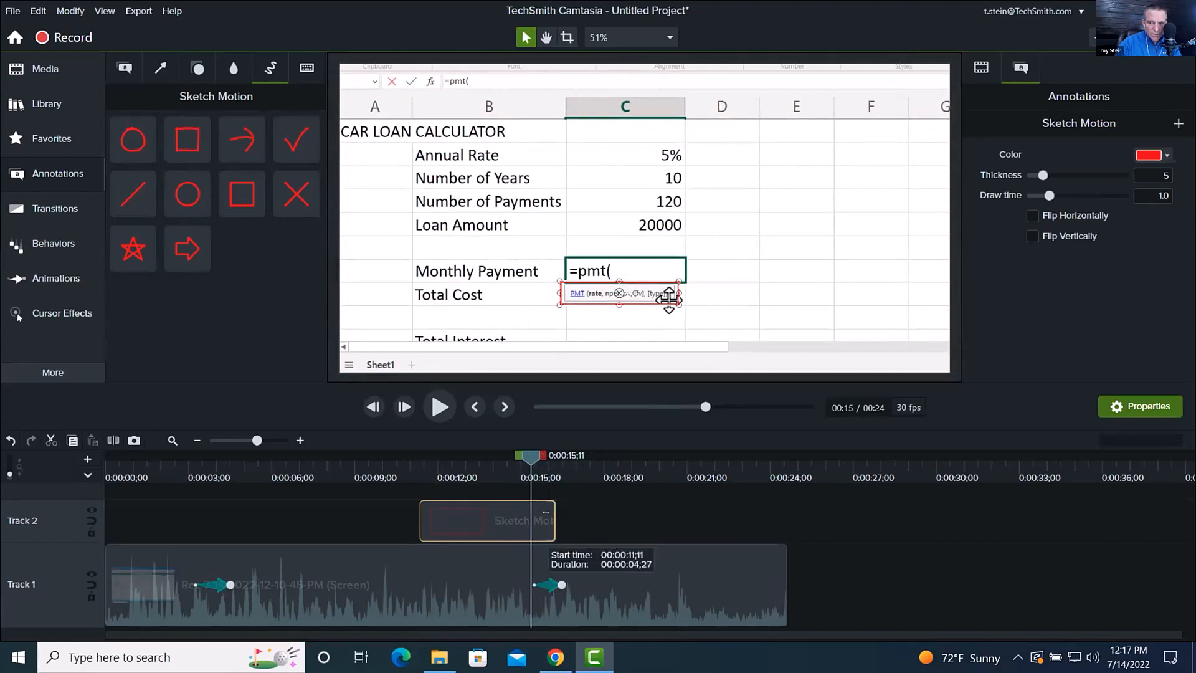
left_click_drag(553, 512, 522, 511)
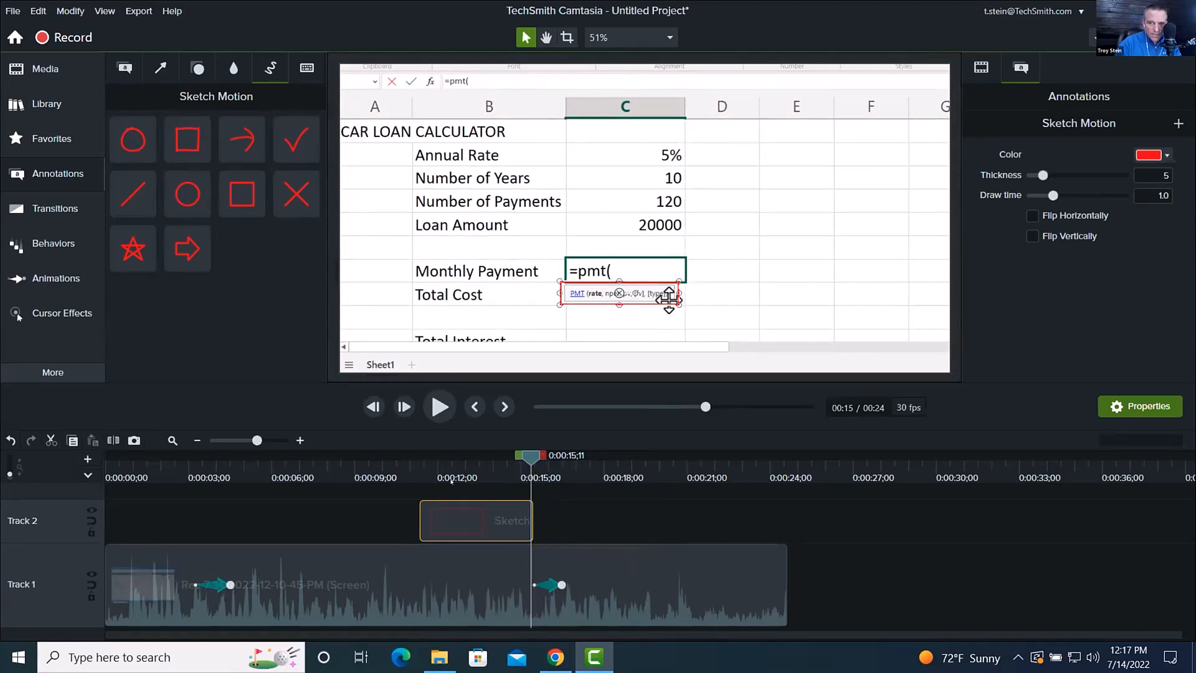
With the rectangle in view at 0:00:13;10, set its thickness to 12 and its draw time to 1.6
mouse_move(454, 475)
left_mouse_down()
mouse_move(559, 481)
mouse_move(475, 481)
left_mouse_up()
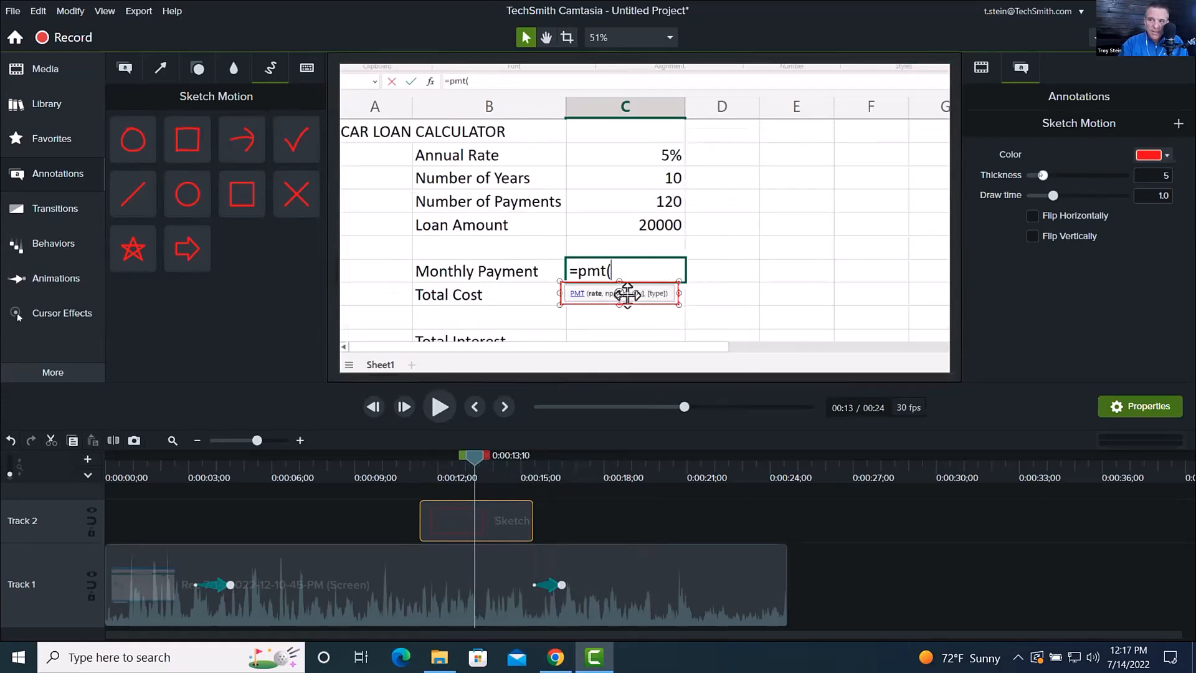
left_click_drag(1042, 175, 1086, 175)
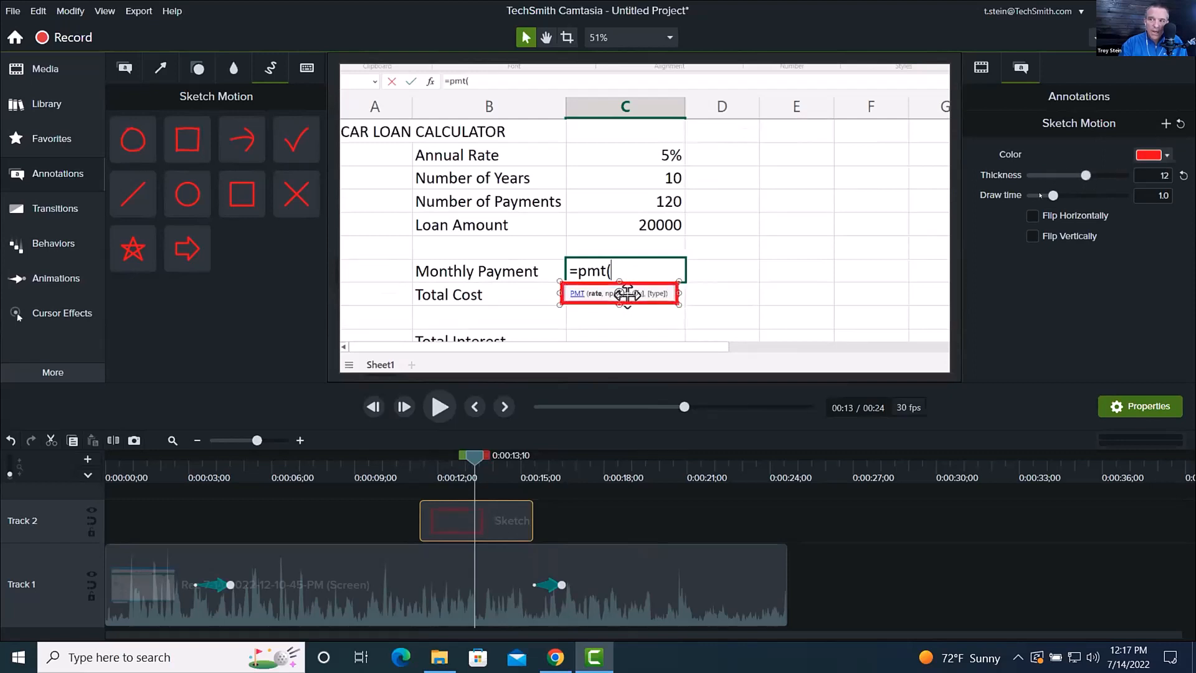
left_click_drag(1053, 195, 1062, 195)
Change the sketch rectangle's color to a darker green, #0CAE00
left_click(1160, 155)
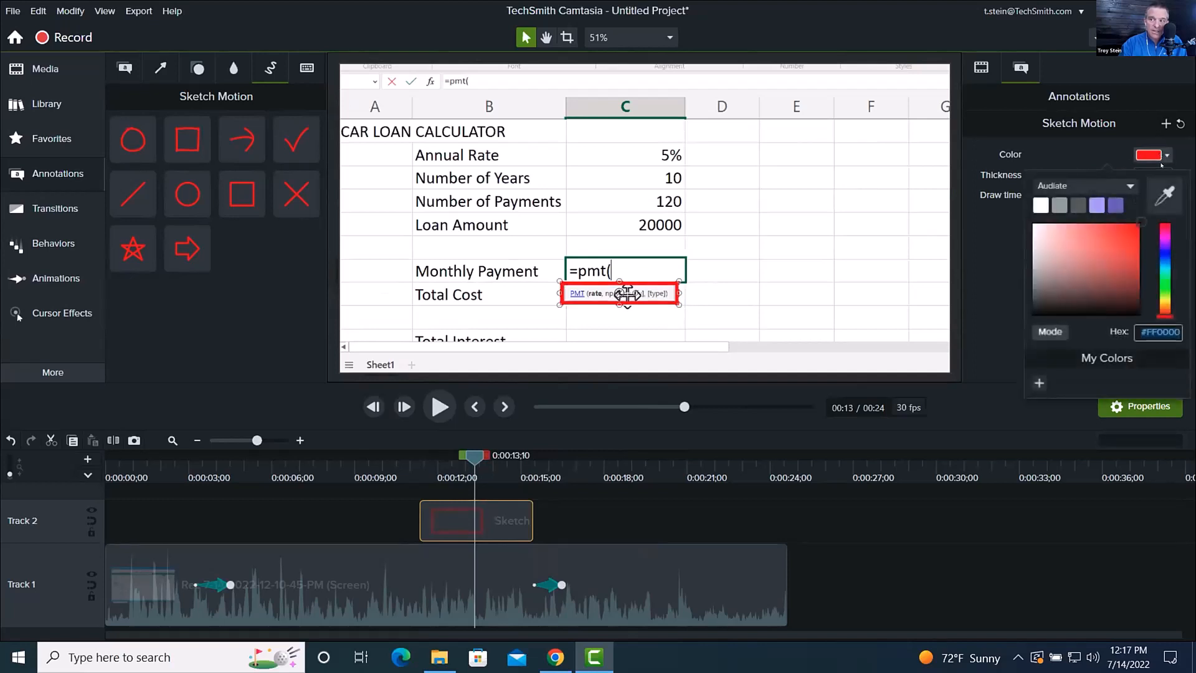
left_click(1166, 287)
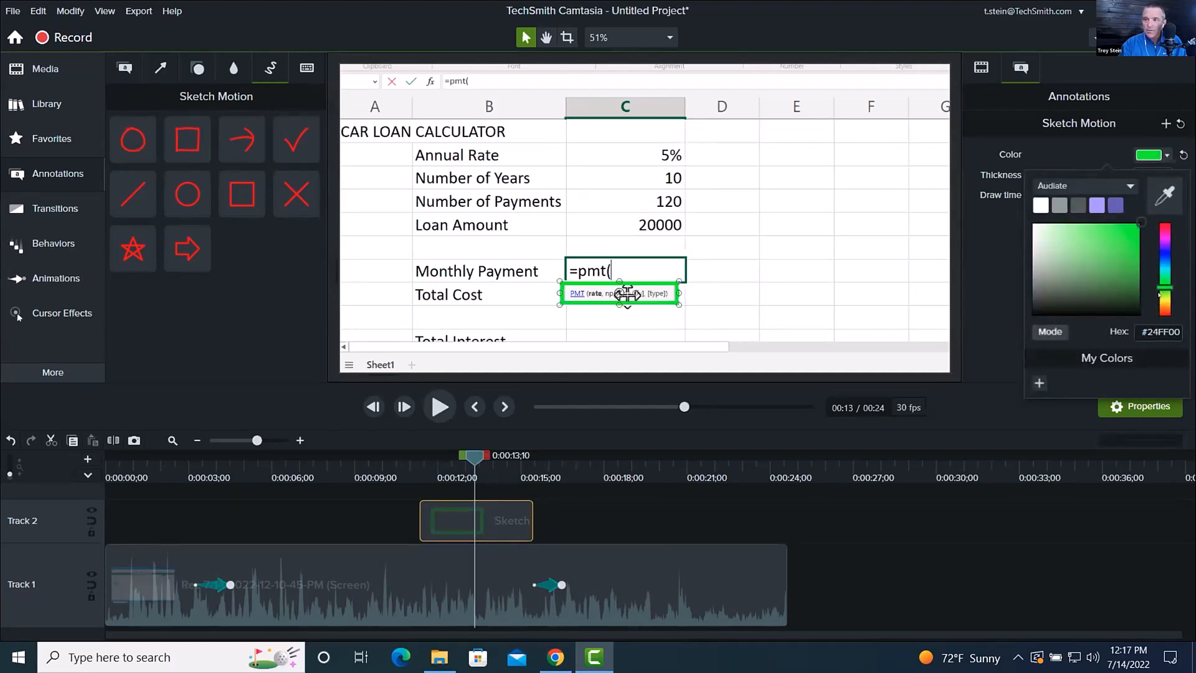
mouse_move(1161, 286)
left_mouse_down()
mouse_move(1161, 273)
mouse_move(1161, 285)
left_mouse_up()
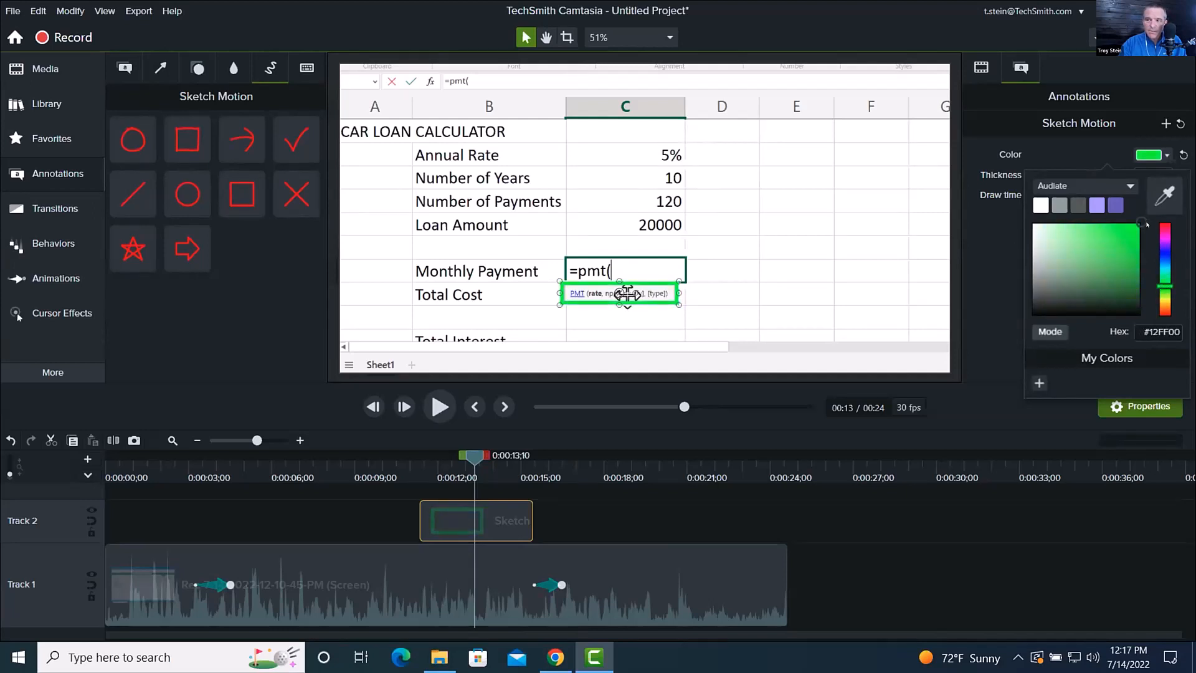
mouse_move(1129, 234)
left_mouse_down()
mouse_move(1145, 274)
mouse_move(1147, 253)
left_mouse_up()
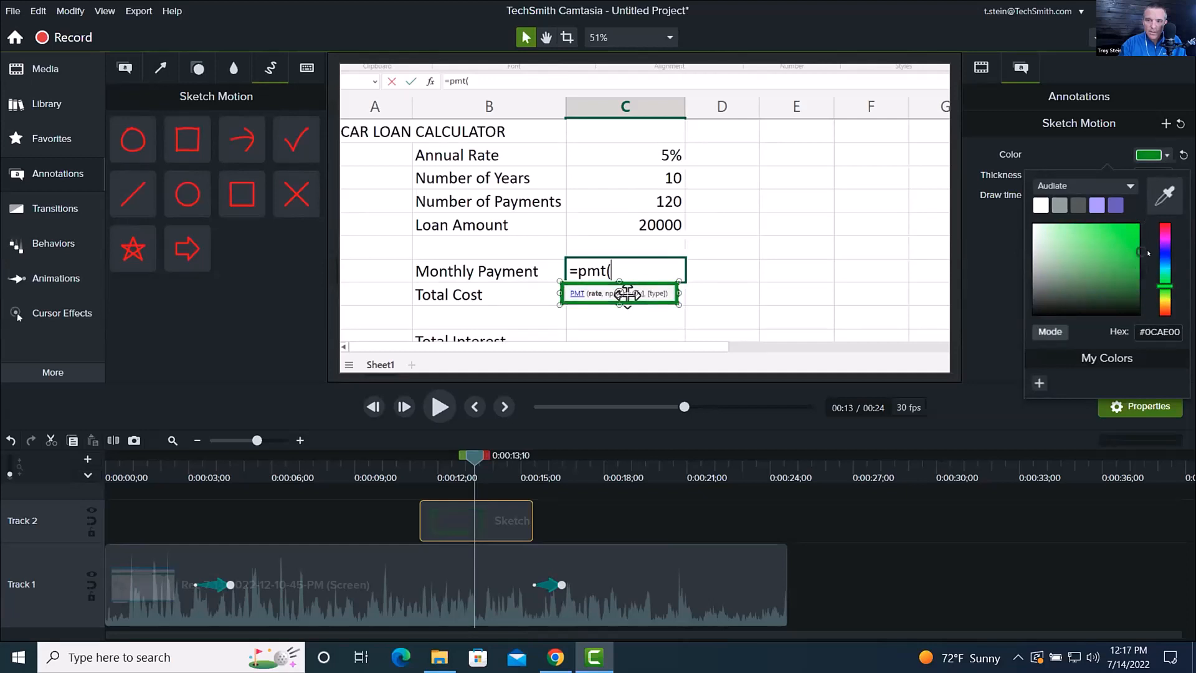
Go to 0:00:17;19 on the timeline and switch the asset library to Camtasia 2022
mouse_move(475, 458)
left_mouse_down()
mouse_move(406, 460)
mouse_move(594, 462)
left_mouse_up()
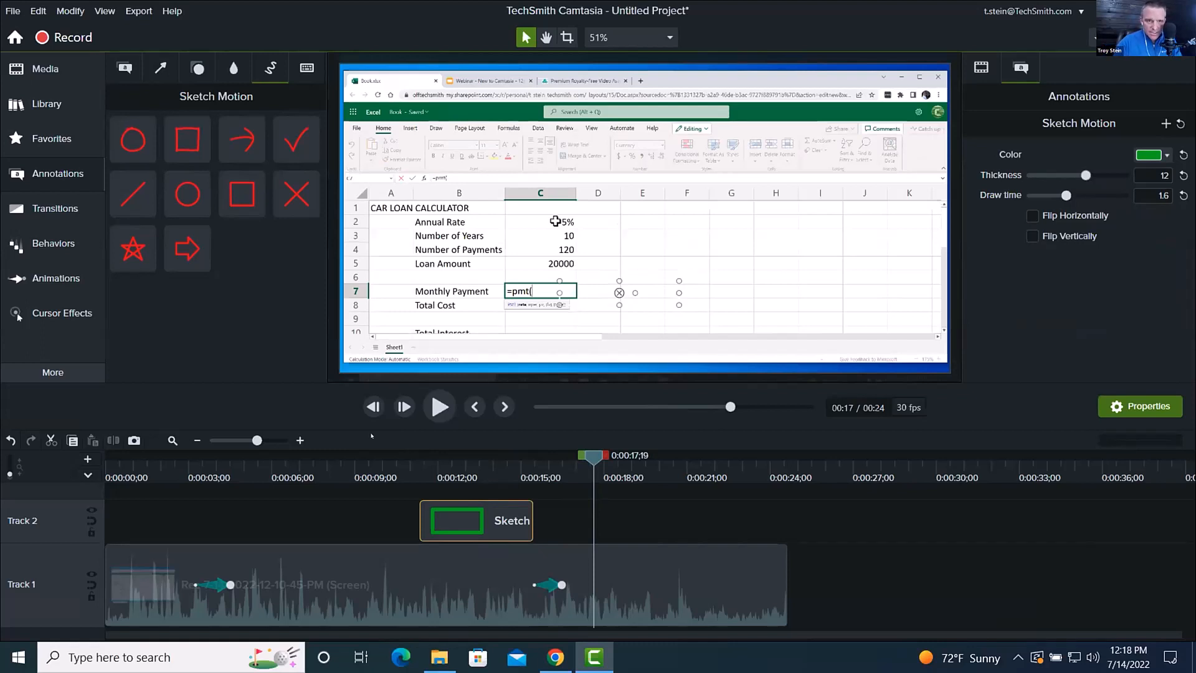
left_click(41, 102)
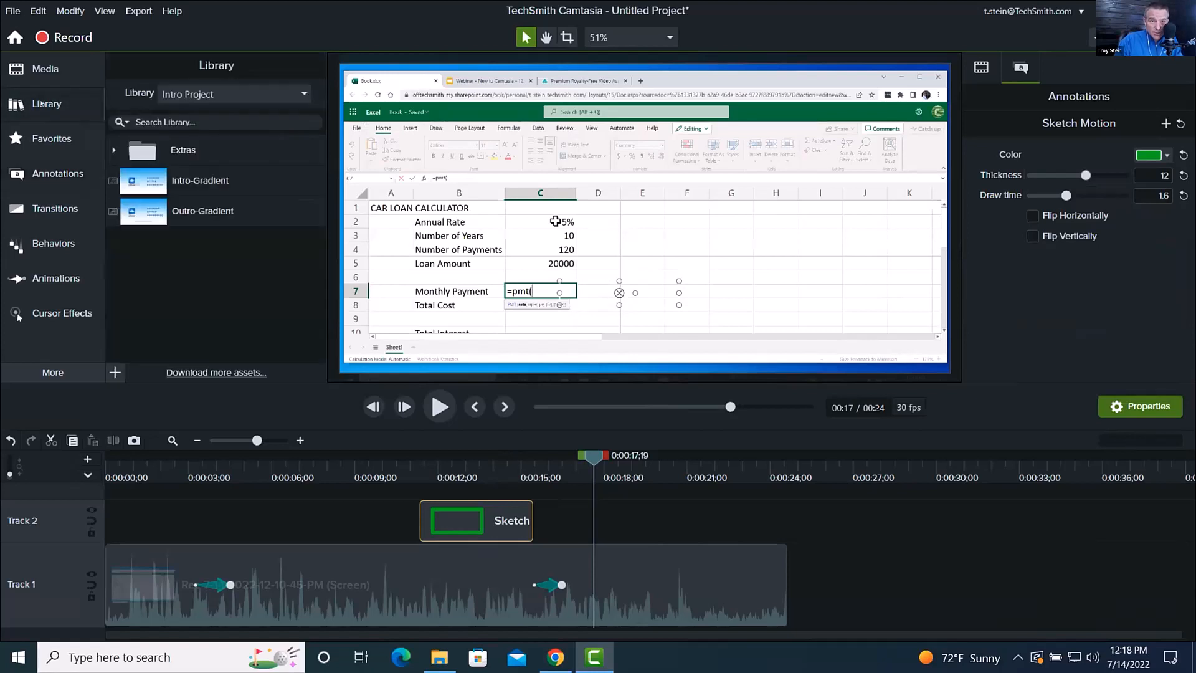
left_click(181, 95)
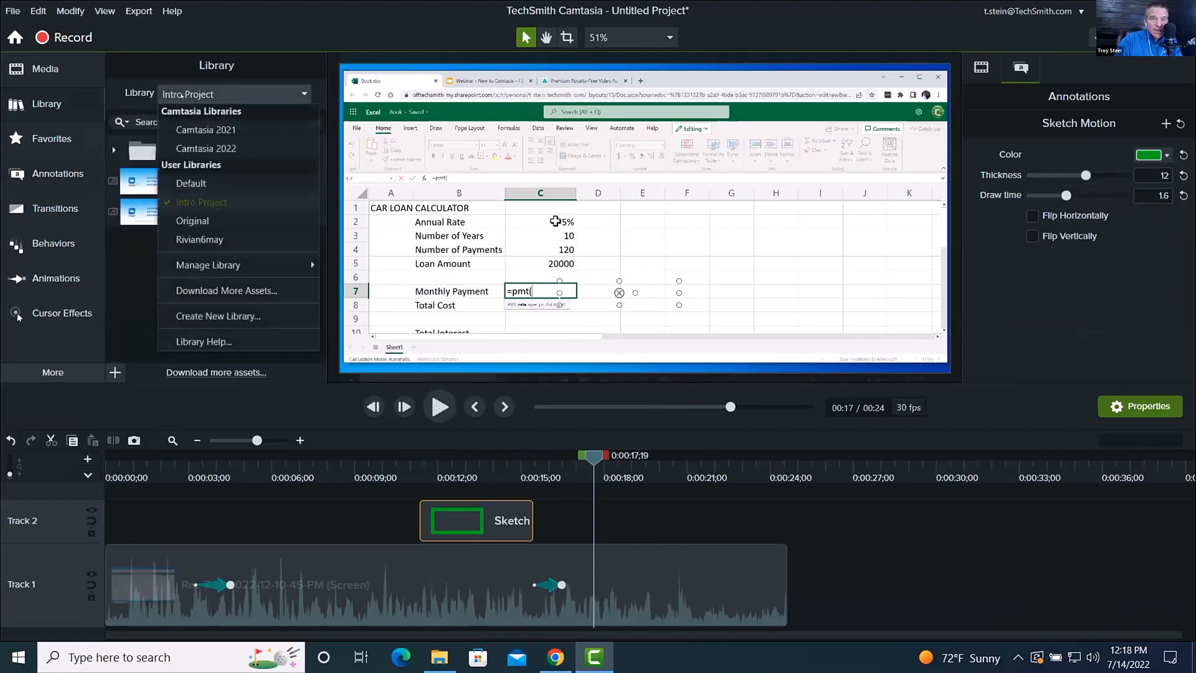
left_click(194, 147)
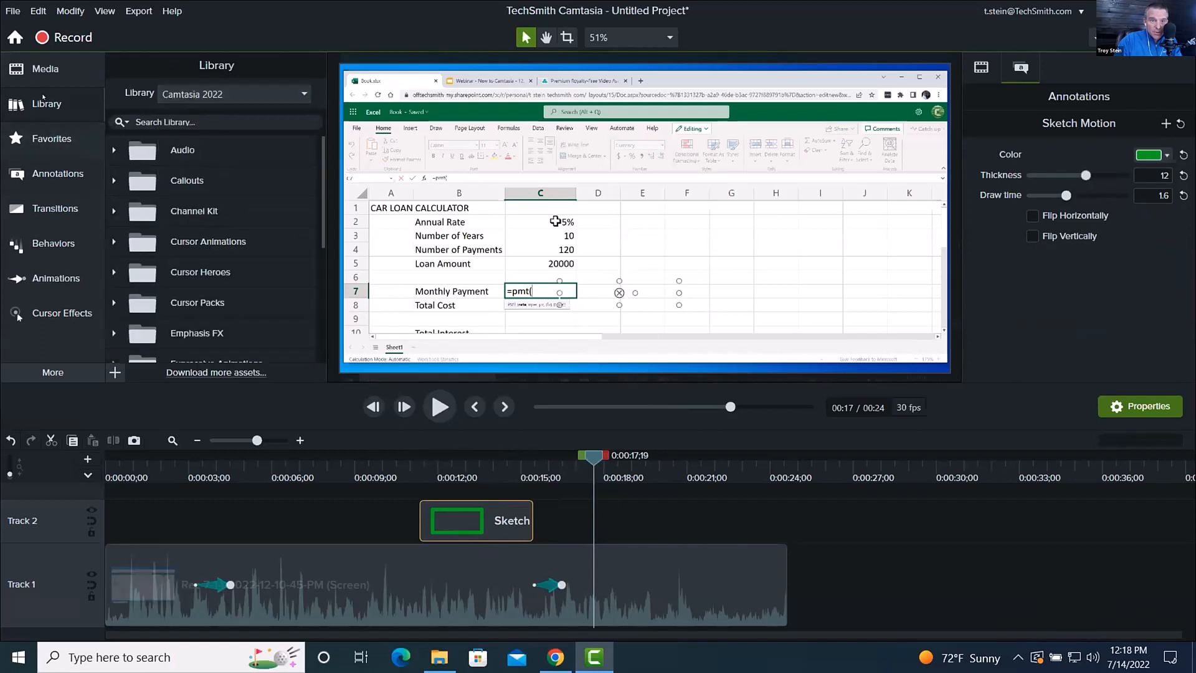
left_click(103, 98)
left_click(103, 99)
Add the MCI-002-Left-Down callout from the library's Callouts, Indicator + Text, Two Field, MCI-002 folder to the canvas at 0:00:17;19
left_click(113, 180)
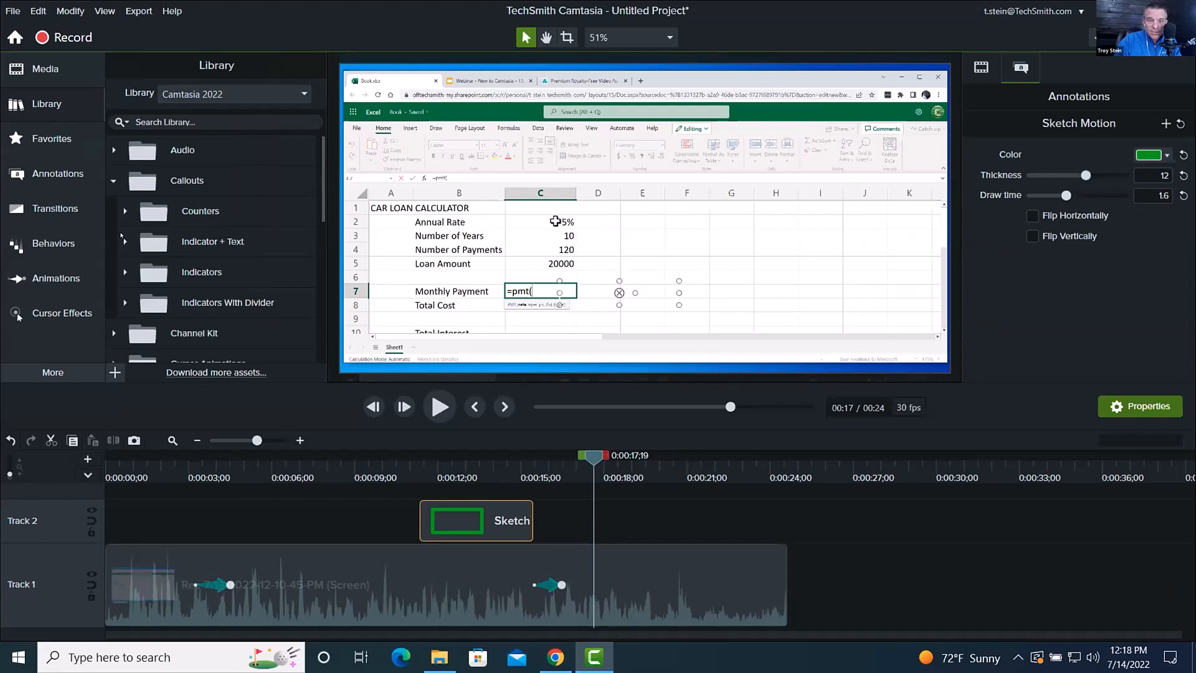
left_click(124, 241)
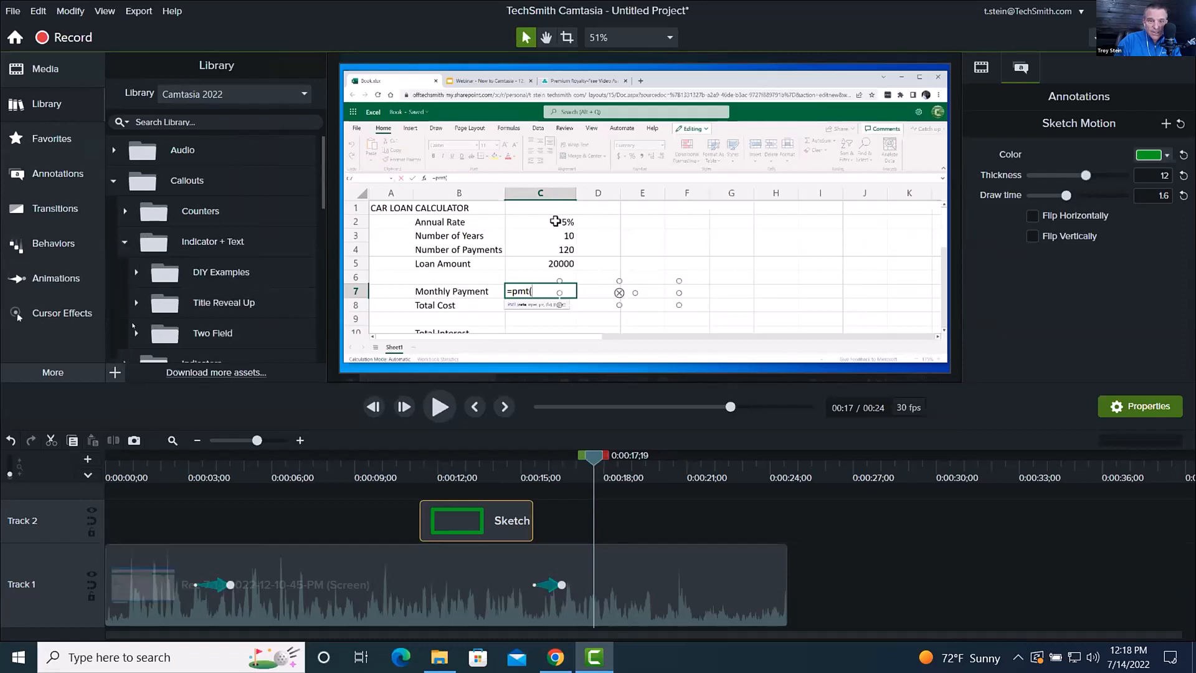
left_click(136, 332)
scroll(150, 318, "down", 2)
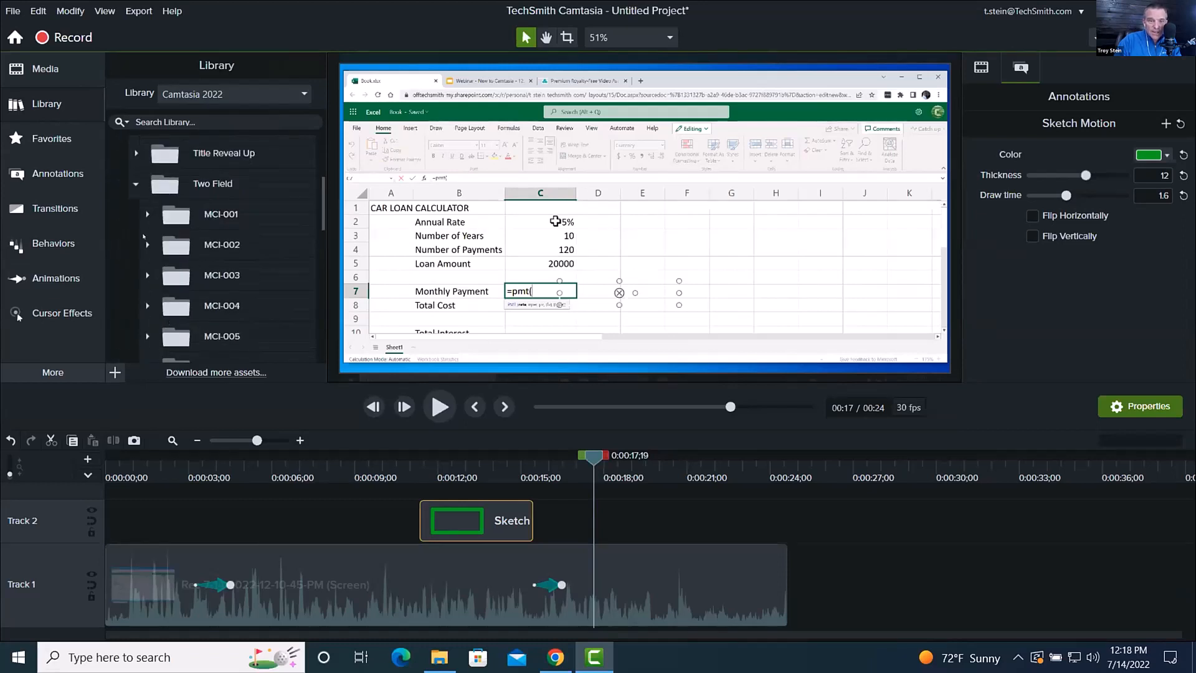
left_click(147, 244)
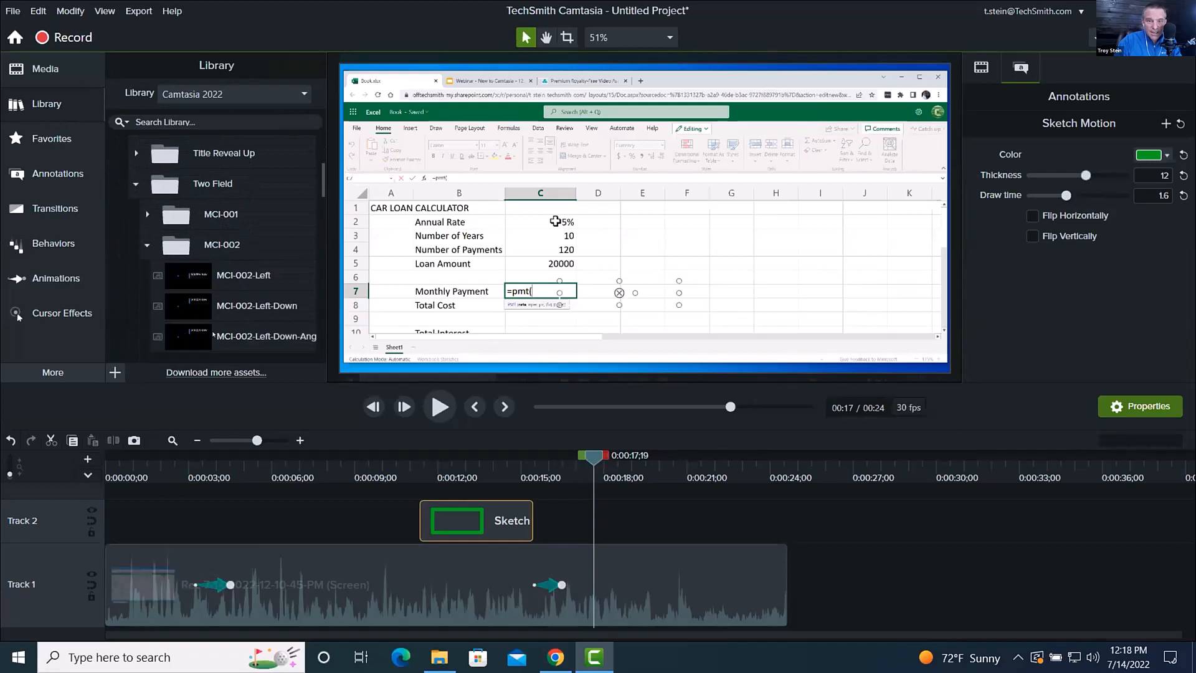
left_click_drag(183, 305, 672, 268)
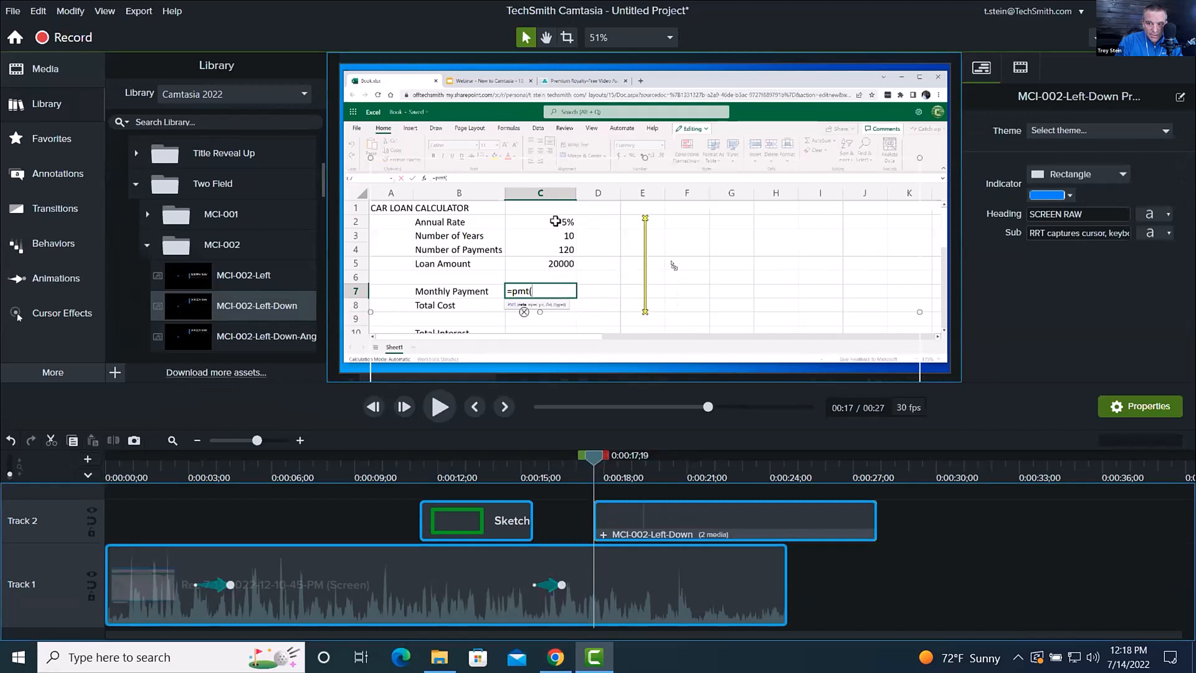
Move the callout clip directly after the sketch clip on Track 2 and reposition the callout so its indicator points at the PMT hint
left_click(714, 381)
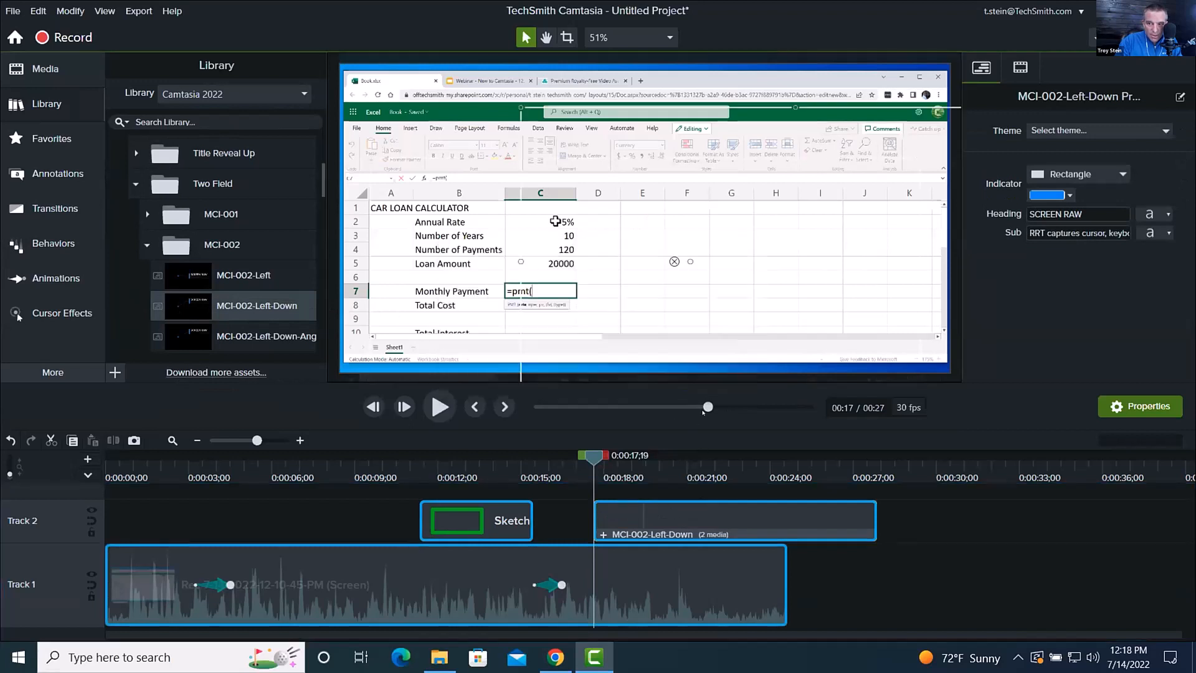
left_click_drag(680, 521, 620, 521)
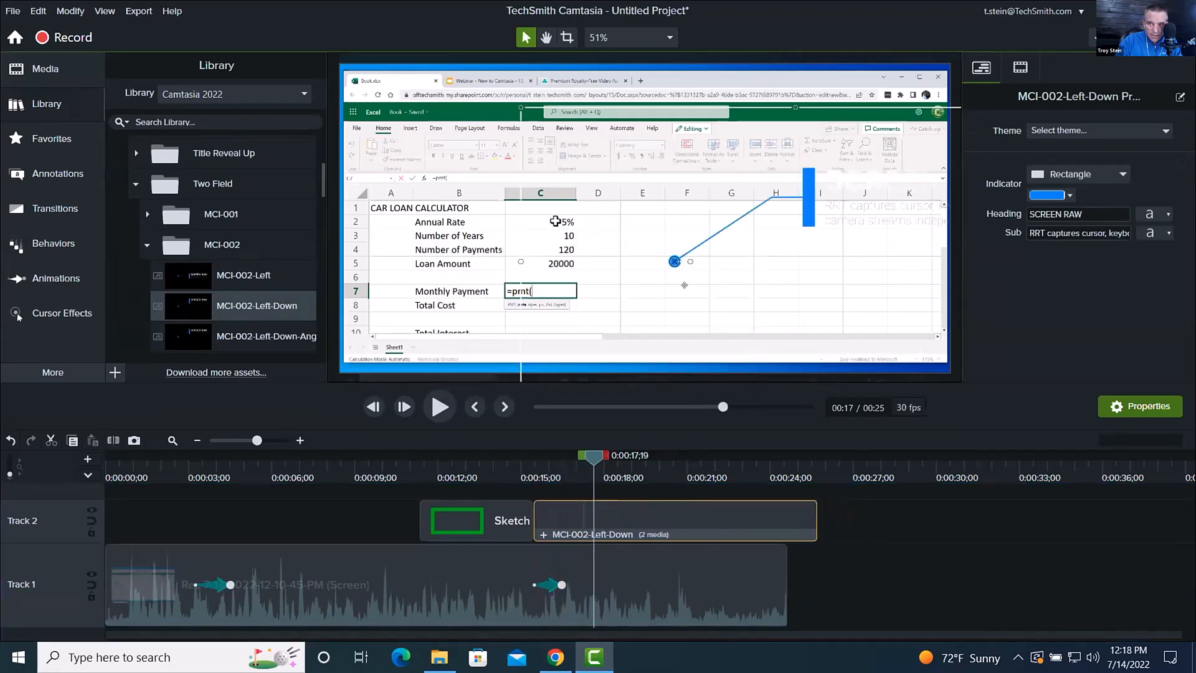
left_click_drag(575, 266, 532, 293)
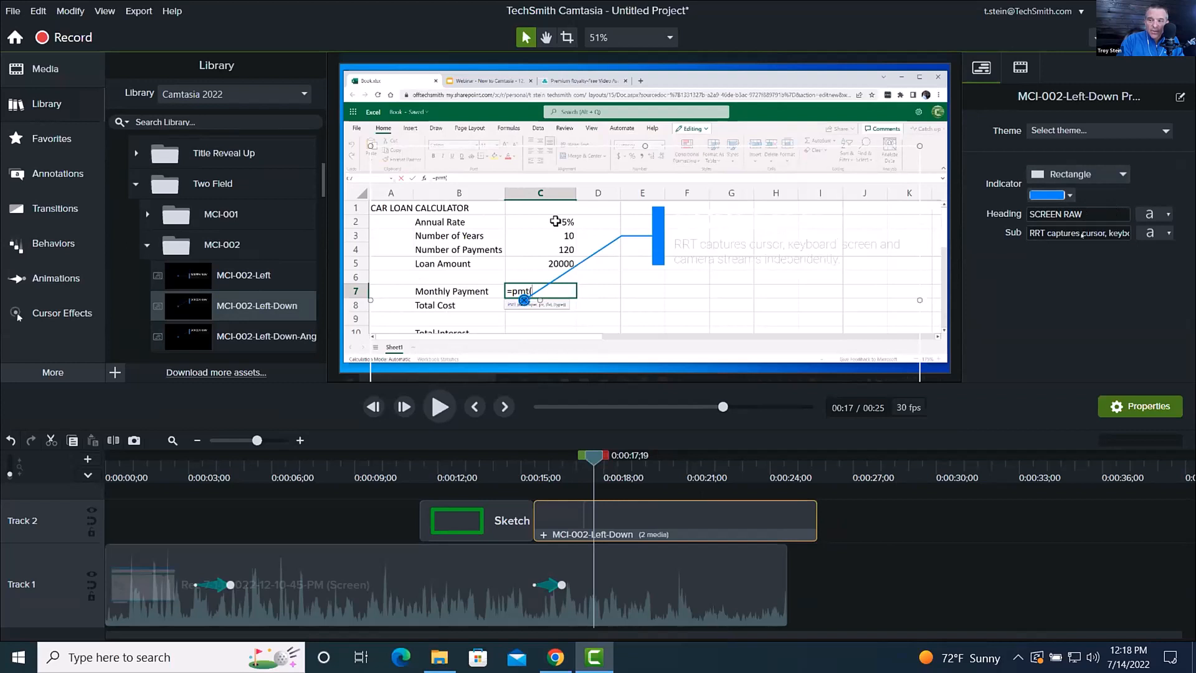
Set the text color of the callout's SCREEN RAW heading to bright blue, #0C00FF
left_click(1146, 214)
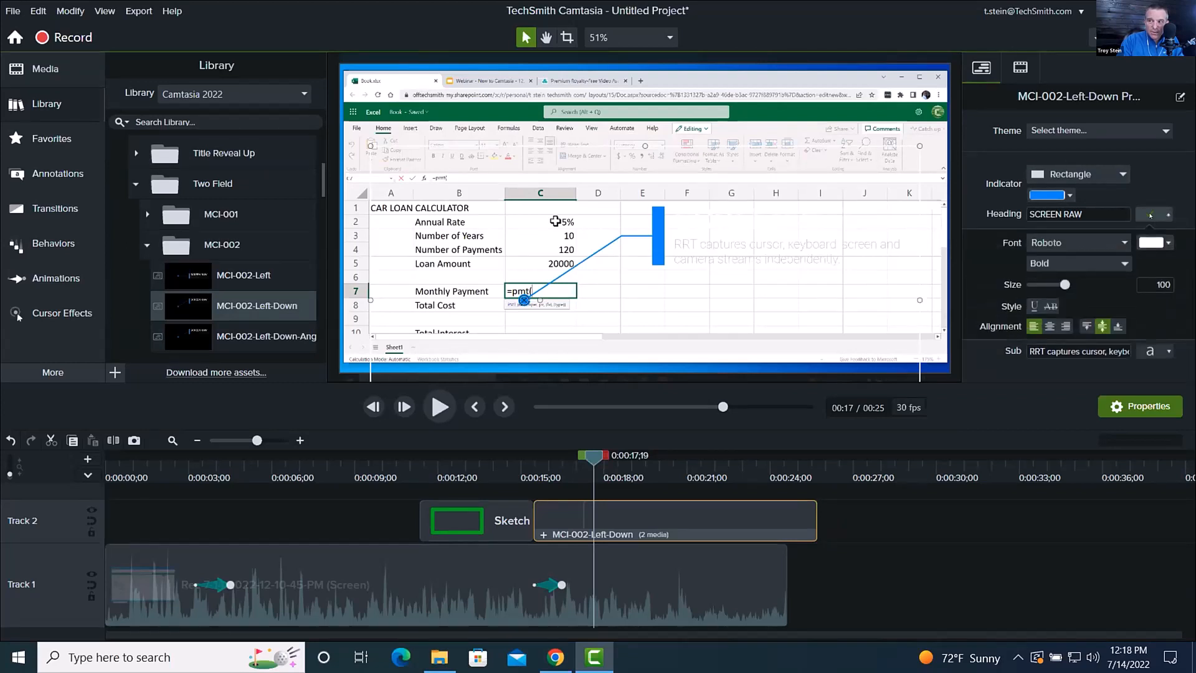
left_click(1147, 214)
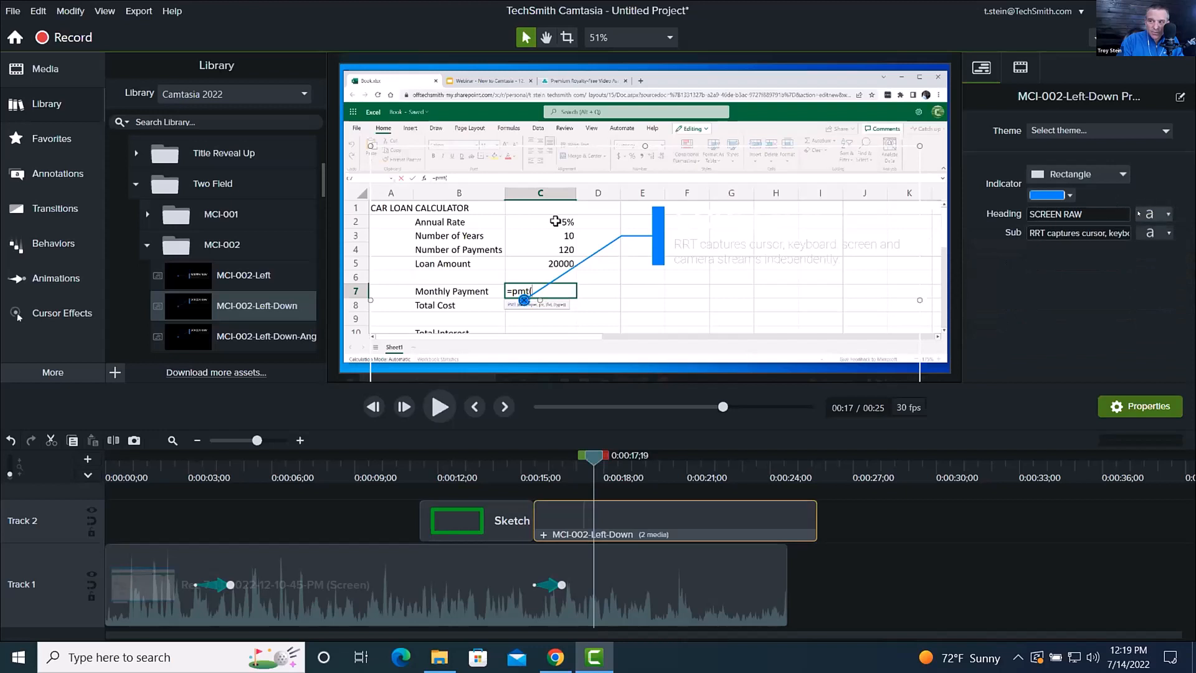
left_click(1158, 213)
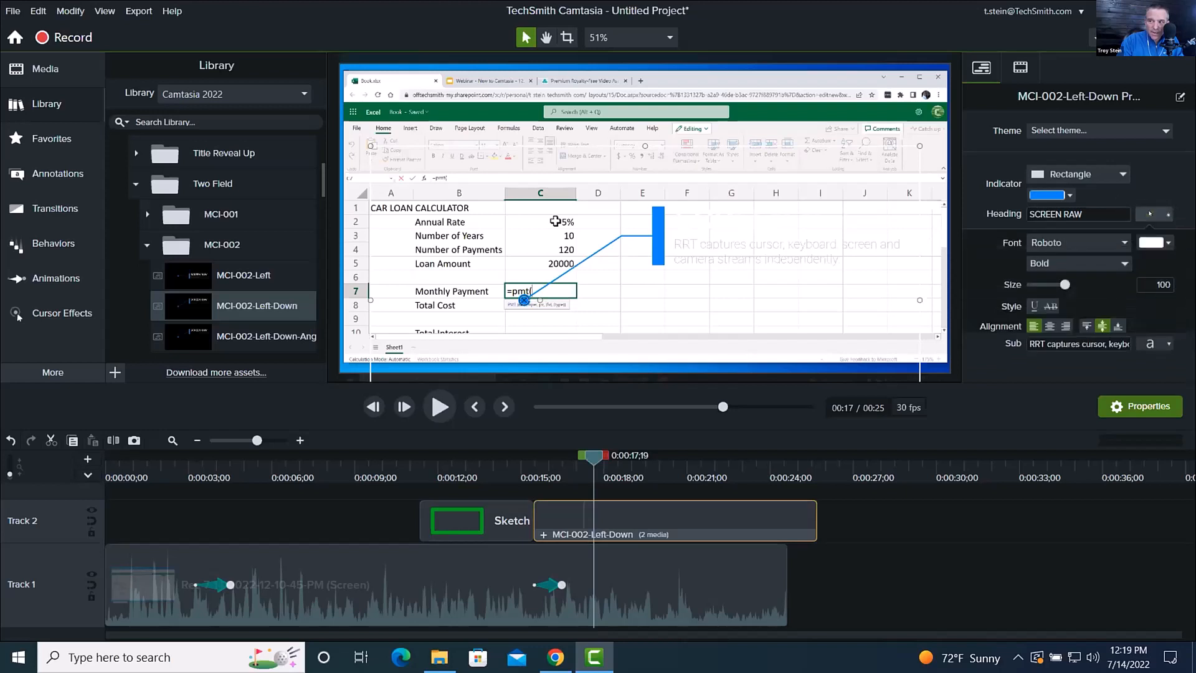
left_click(1151, 243)
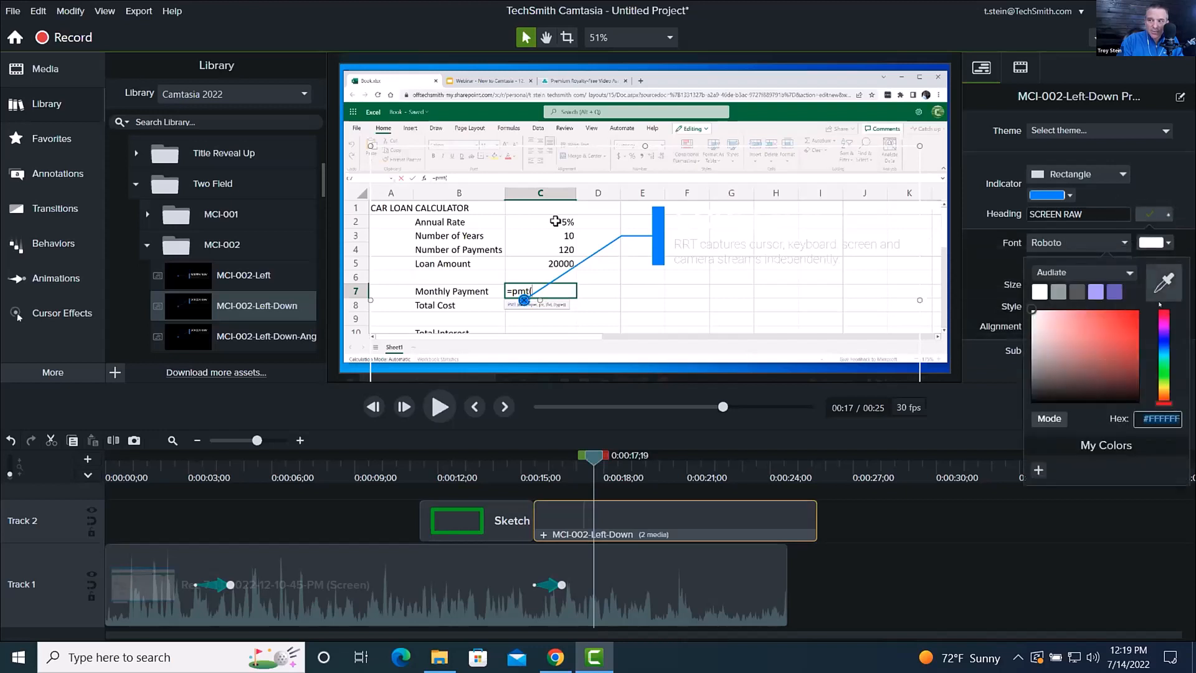
left_click(1164, 334)
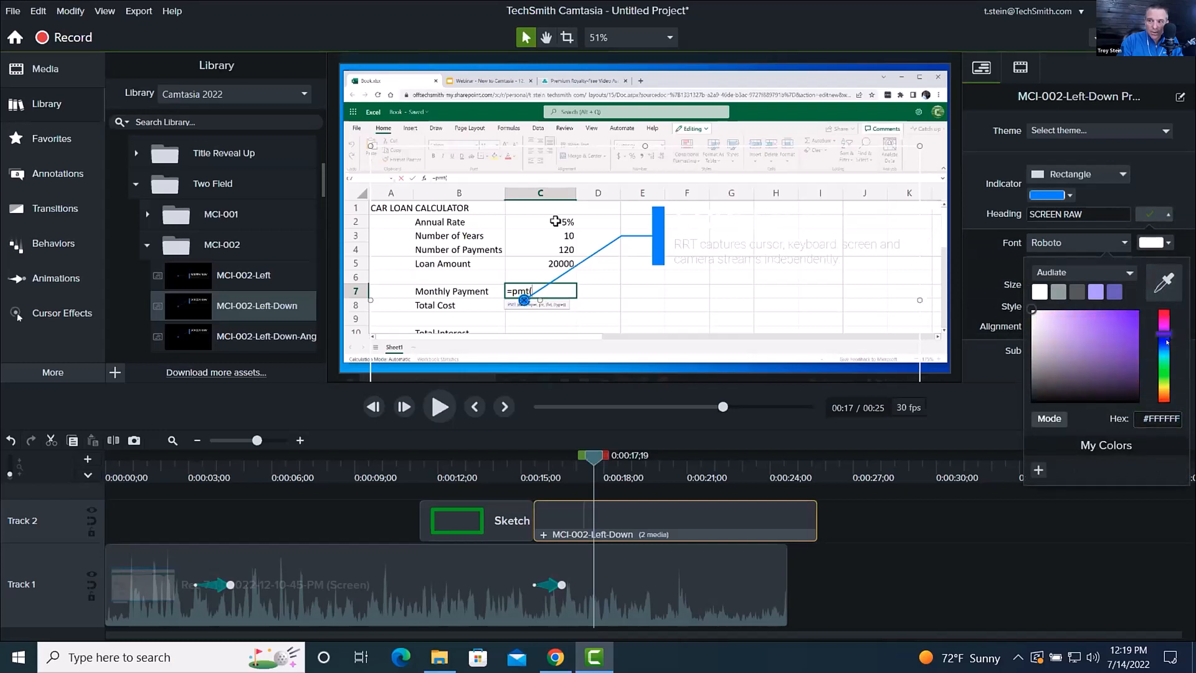
left_click_drag(1160, 335, 1166, 336)
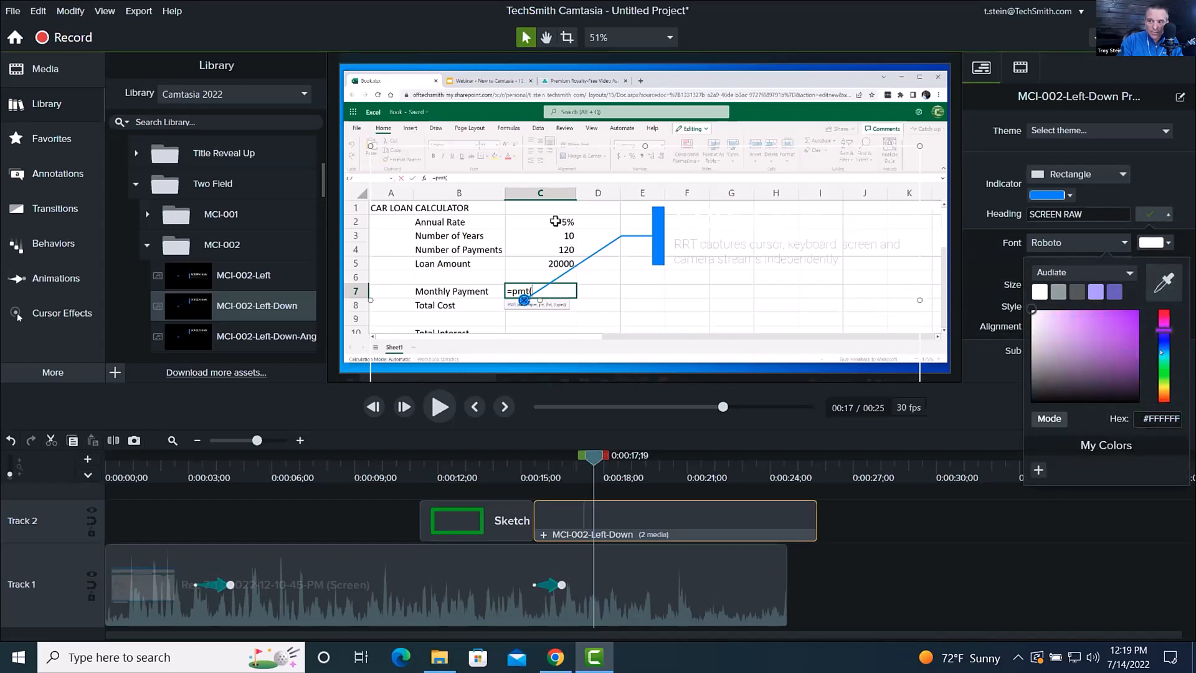
left_click(1161, 341)
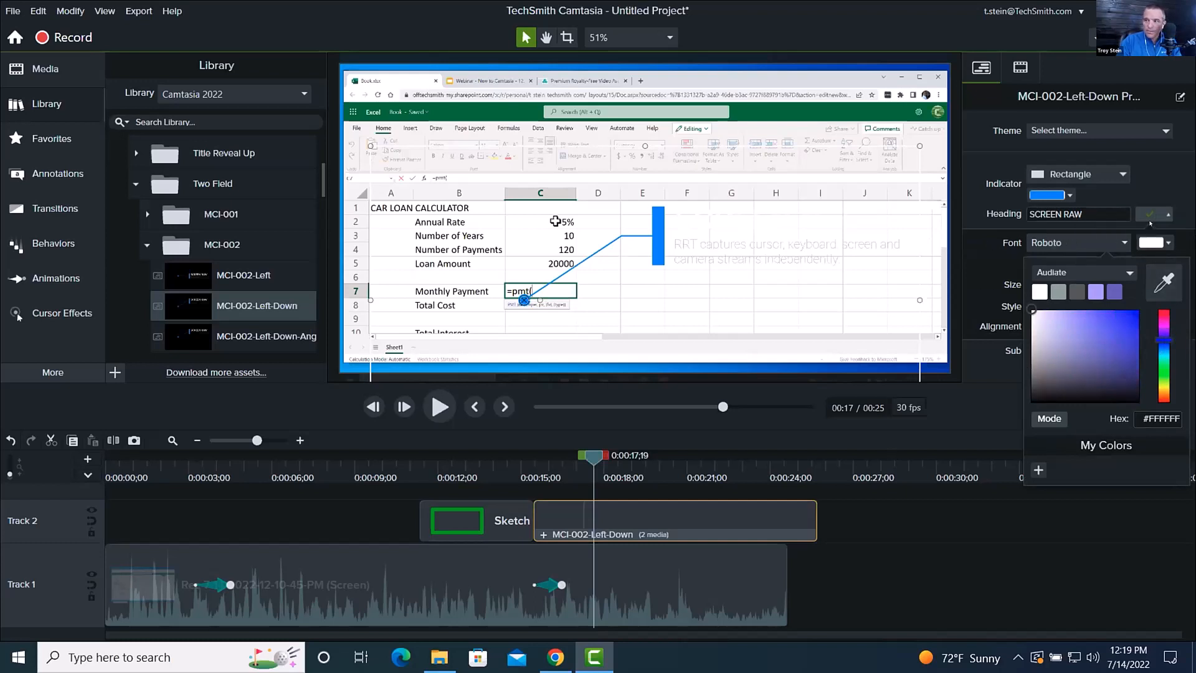
left_click(1148, 212)
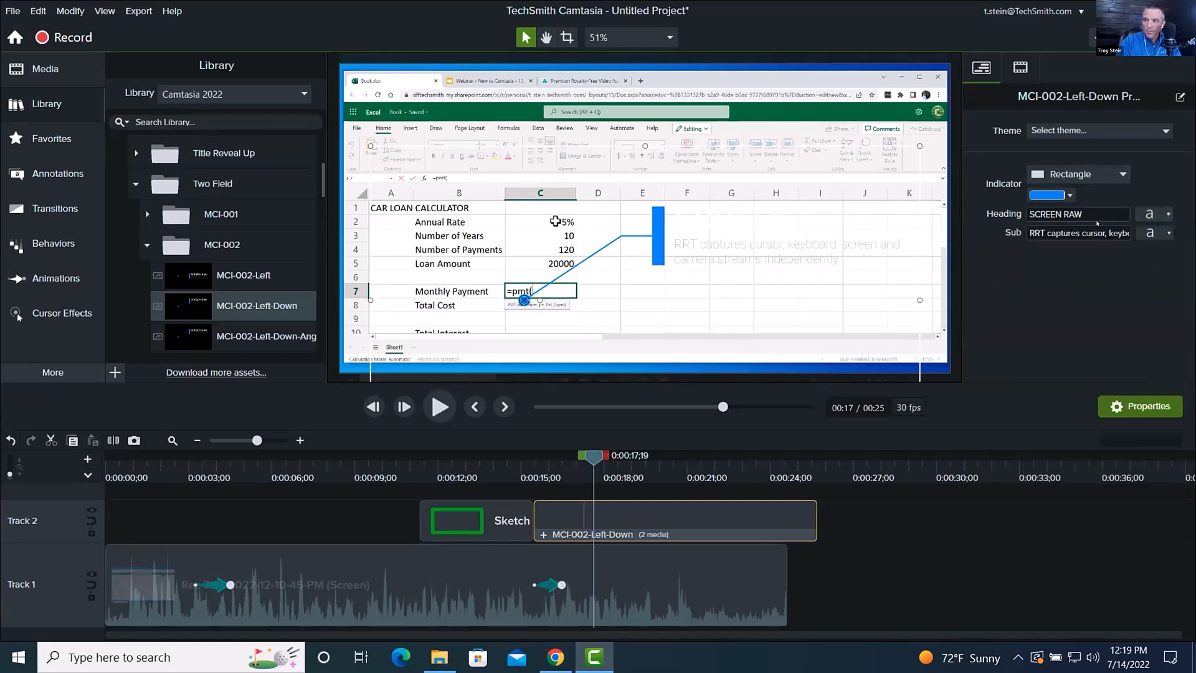
left_click(1149, 213)
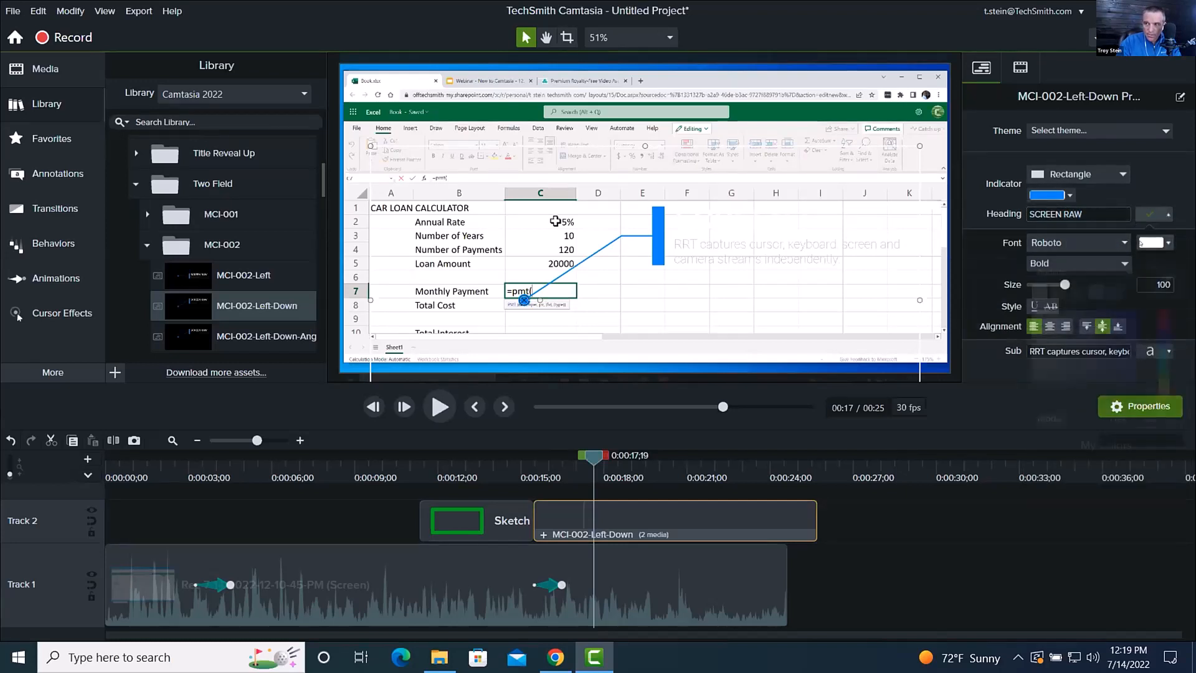
left_click(1141, 243)
left_click_drag(1129, 323, 1139, 304)
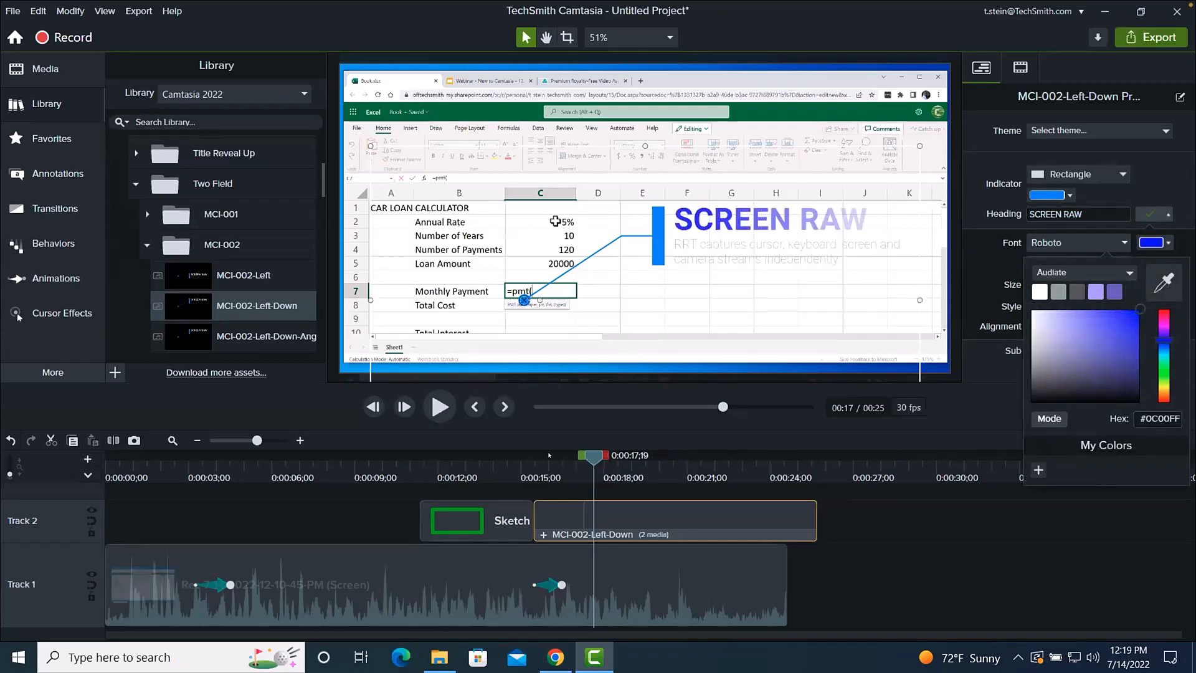
Match the callout indicator's color to the heading by sampling its blue at 0:00:18;13, and preview the callout up to 0:00:18;09
left_click_drag(549, 455, 614, 462)
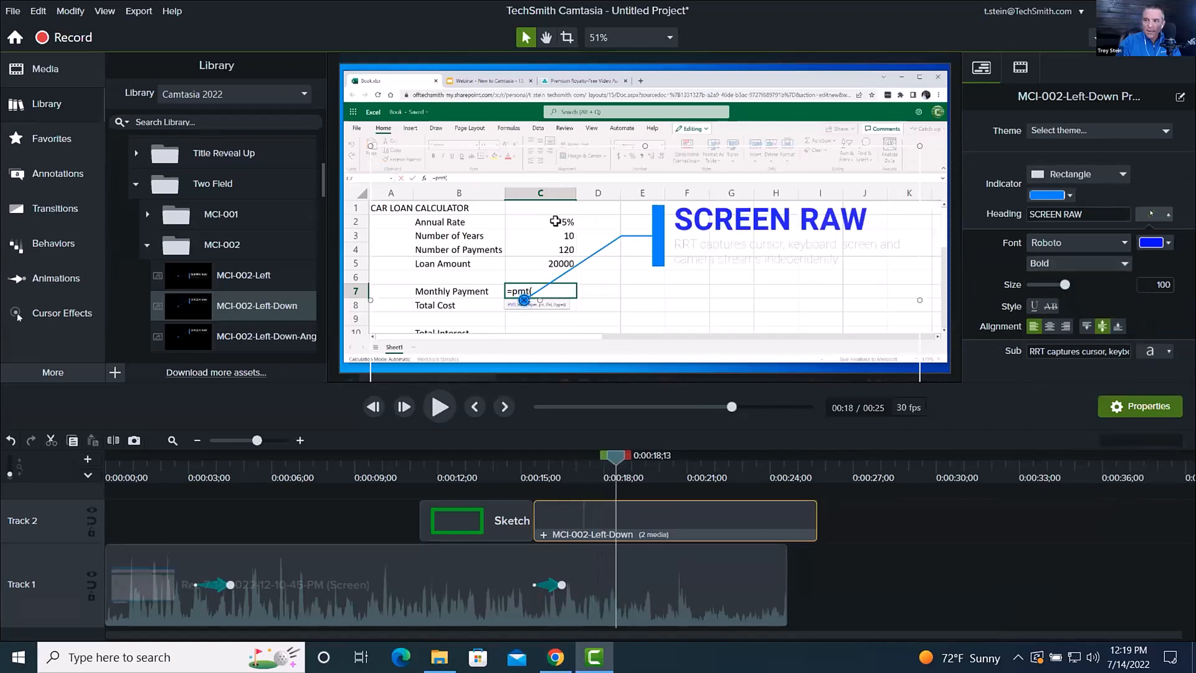
left_click(1151, 214)
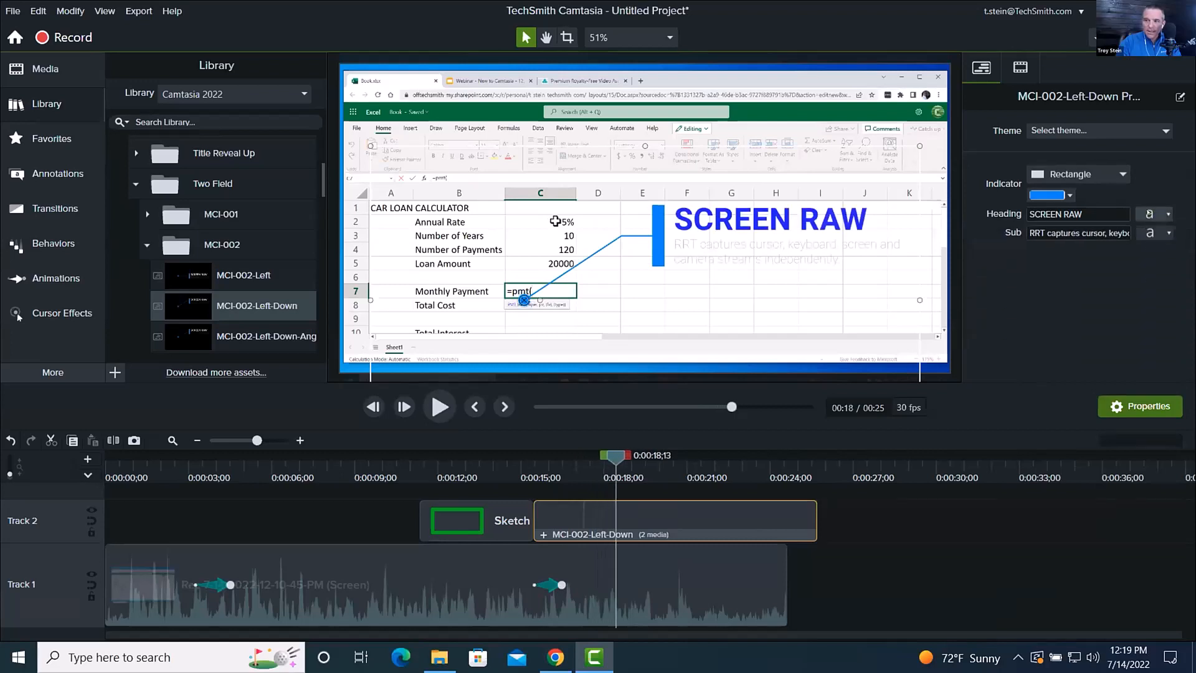
left_click(1069, 195)
left_click(1075, 224)
left_click(862, 212)
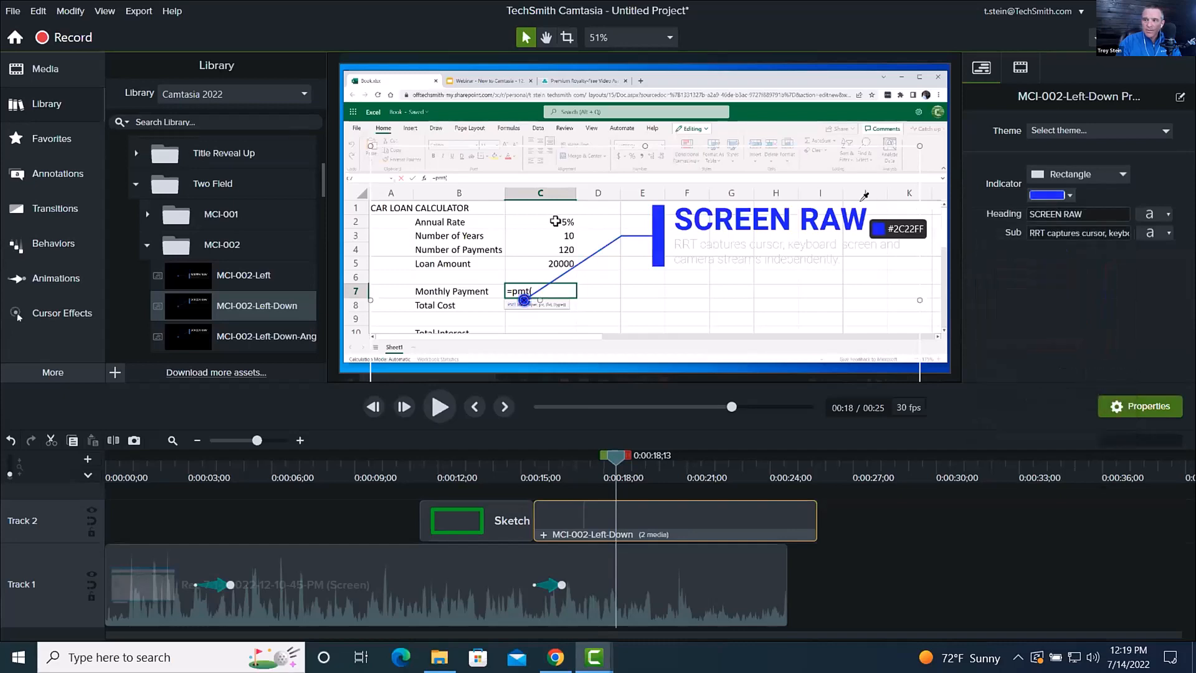
left_click(535, 472)
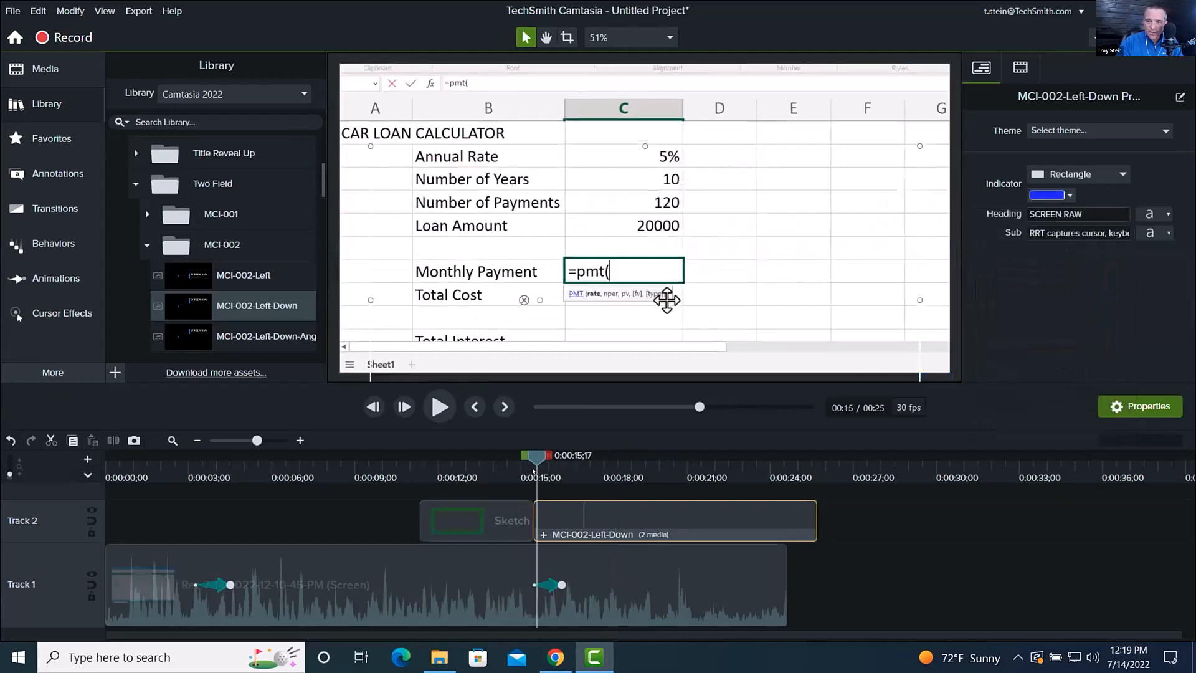
left_click_drag(534, 471, 612, 466)
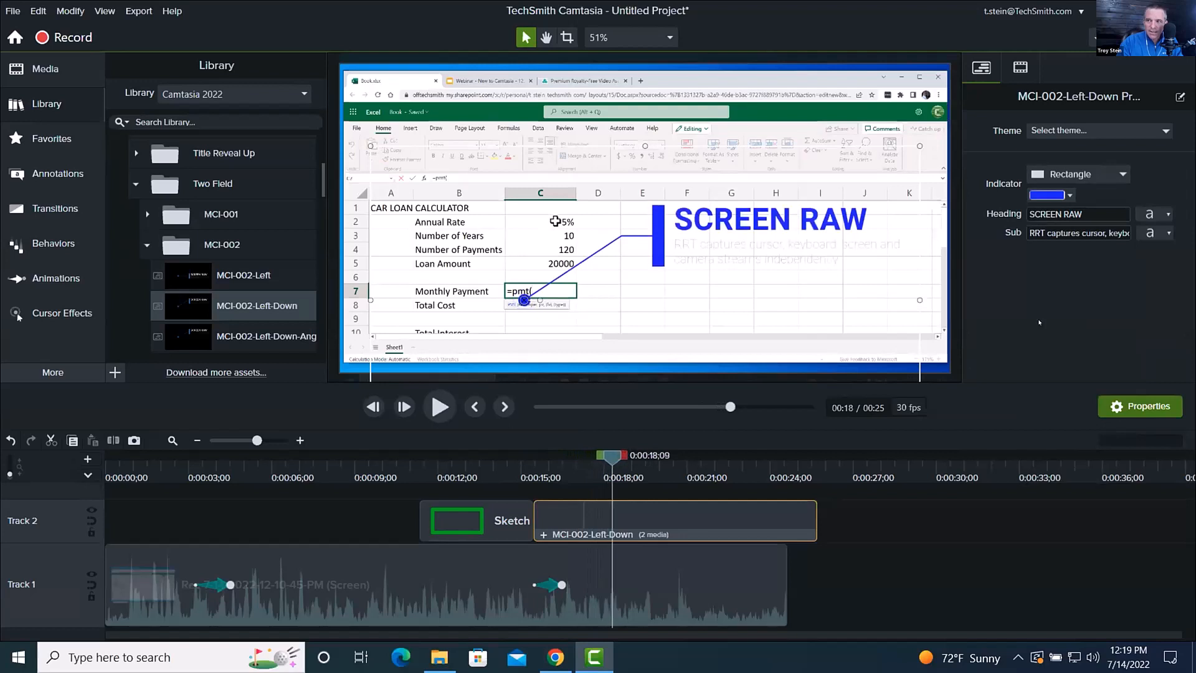
Change the callout's heading to KEY EQUATION and its sub text to ASDF ASDF ASDF ASDF ASDF
left_click(1089, 213)
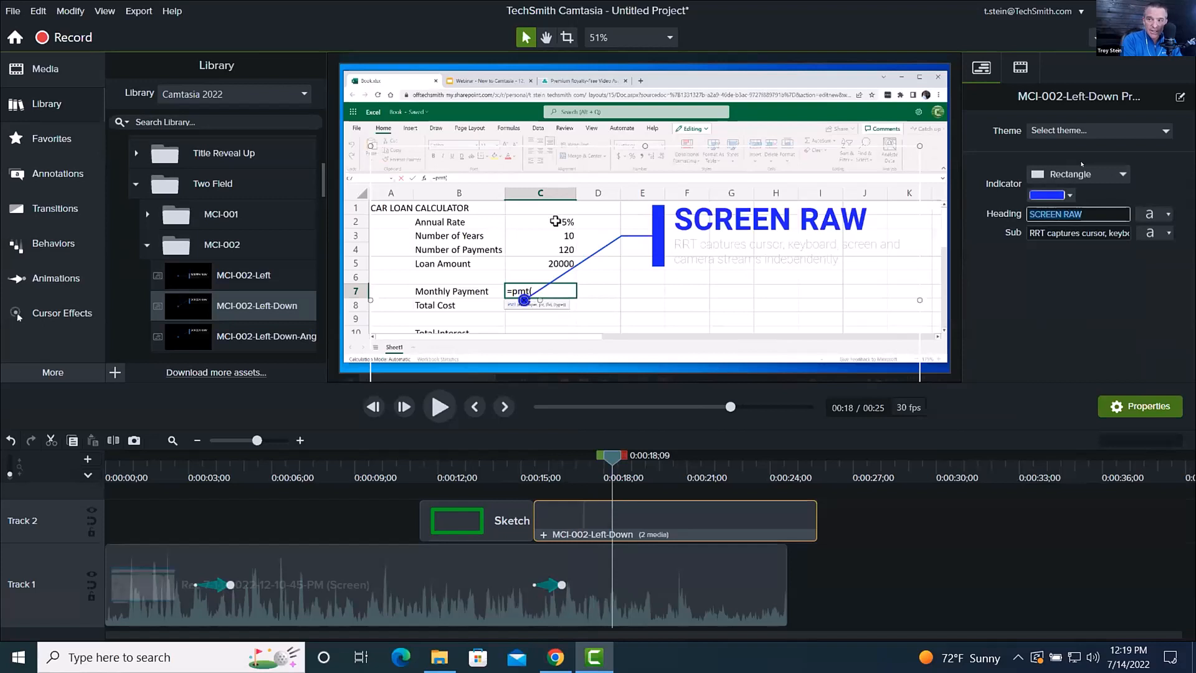
key("BackSpace")
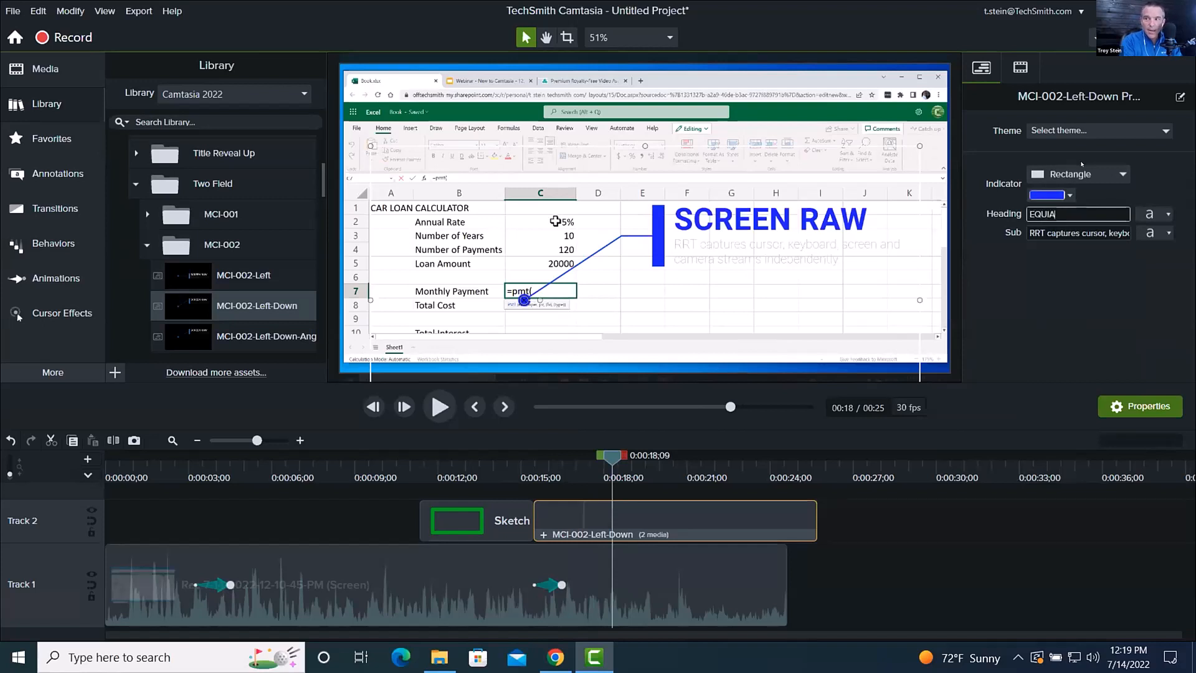
type("kdy")
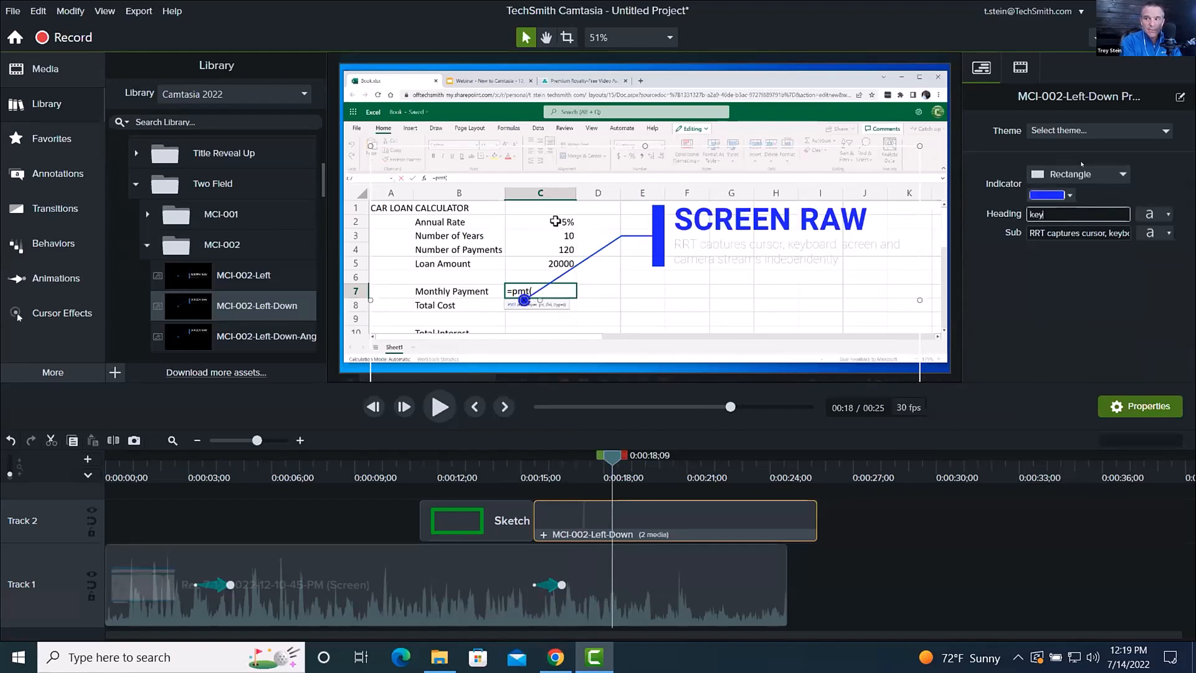
key("BackSpace")
key("BackSpace")
key("BackSpace")
type("KE")
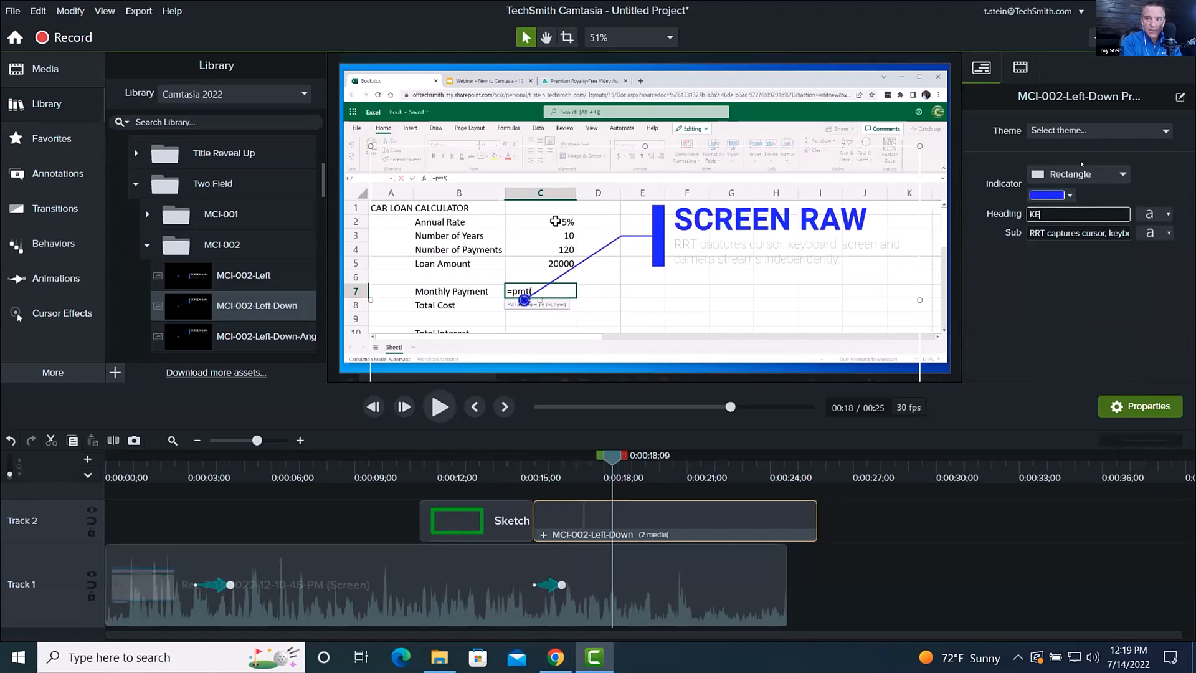
type("Y EQUATION")
key("Tab")
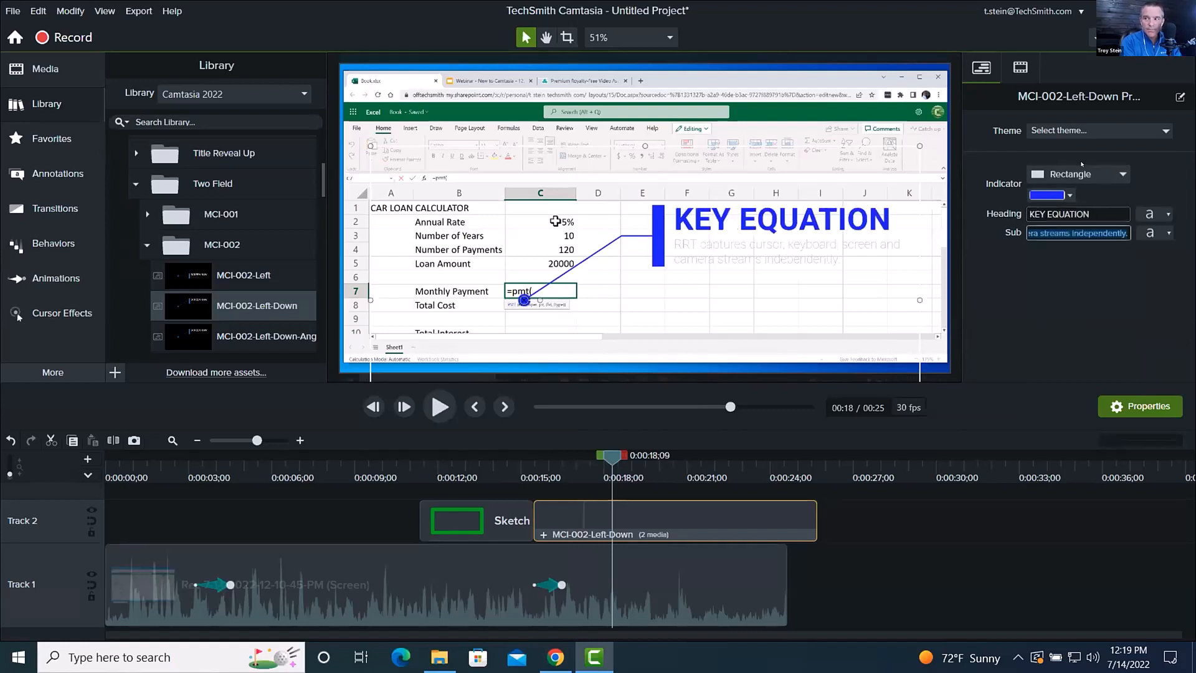
type("ASDF ASDF ASDF ASDF ASDF")
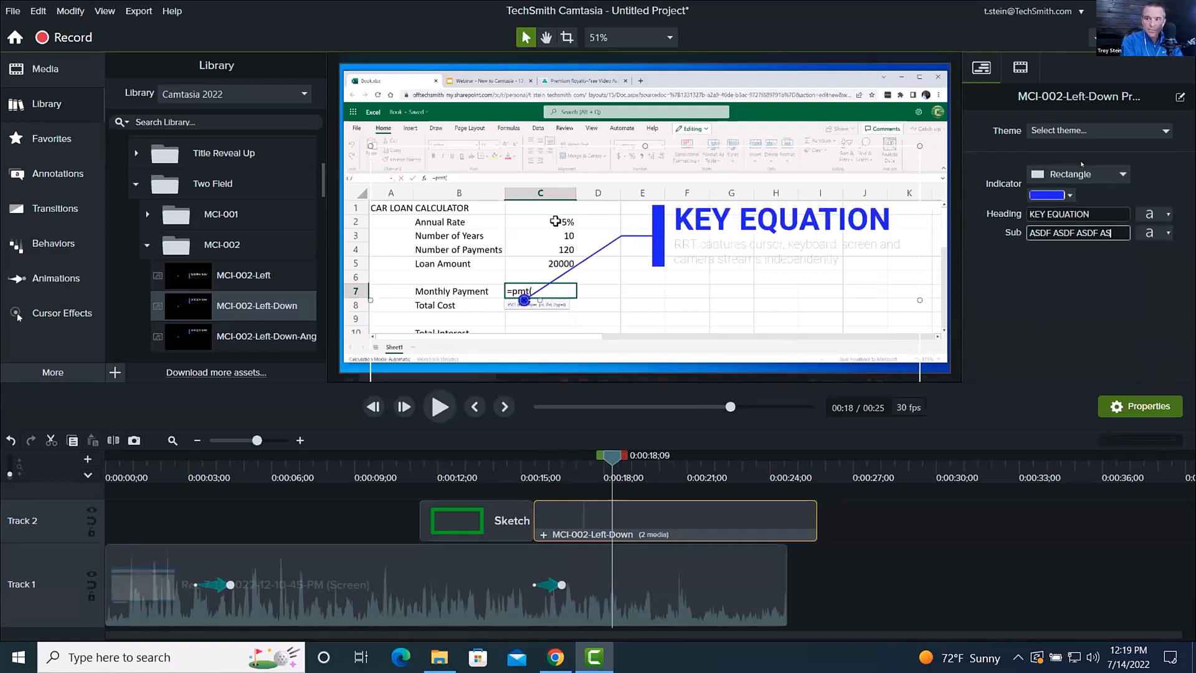
Set the callout's sub text to the dark gray Audiate theme color and its font size to 57
left_click(1154, 232)
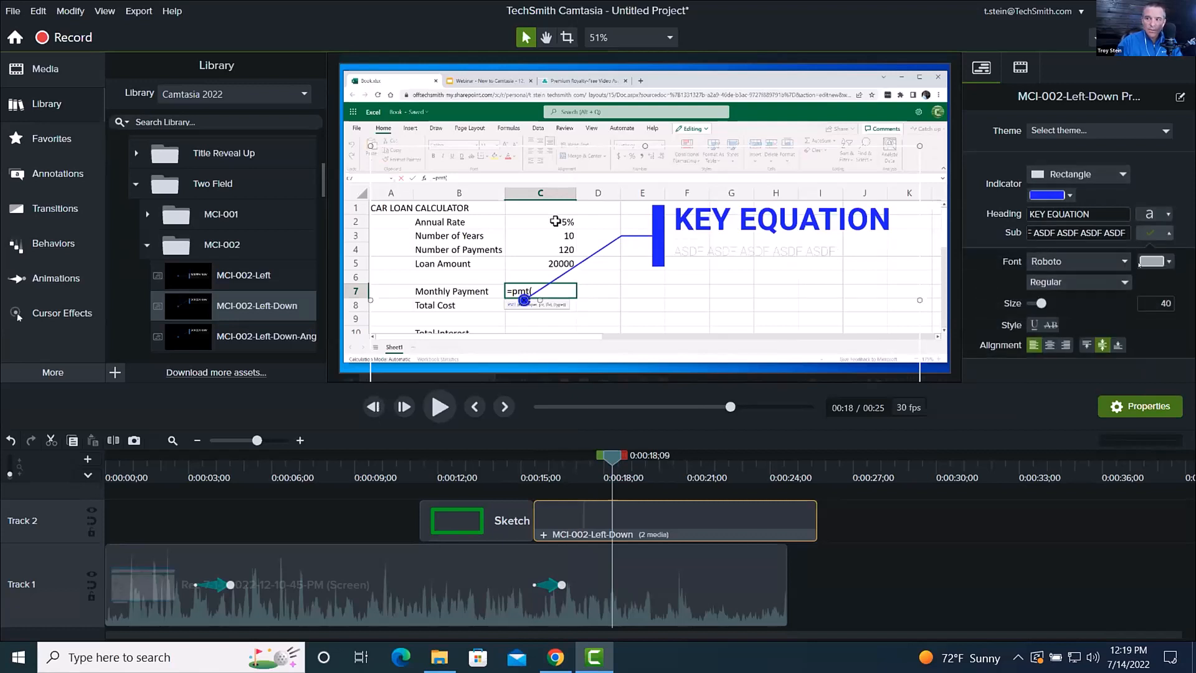
left_click(1152, 261)
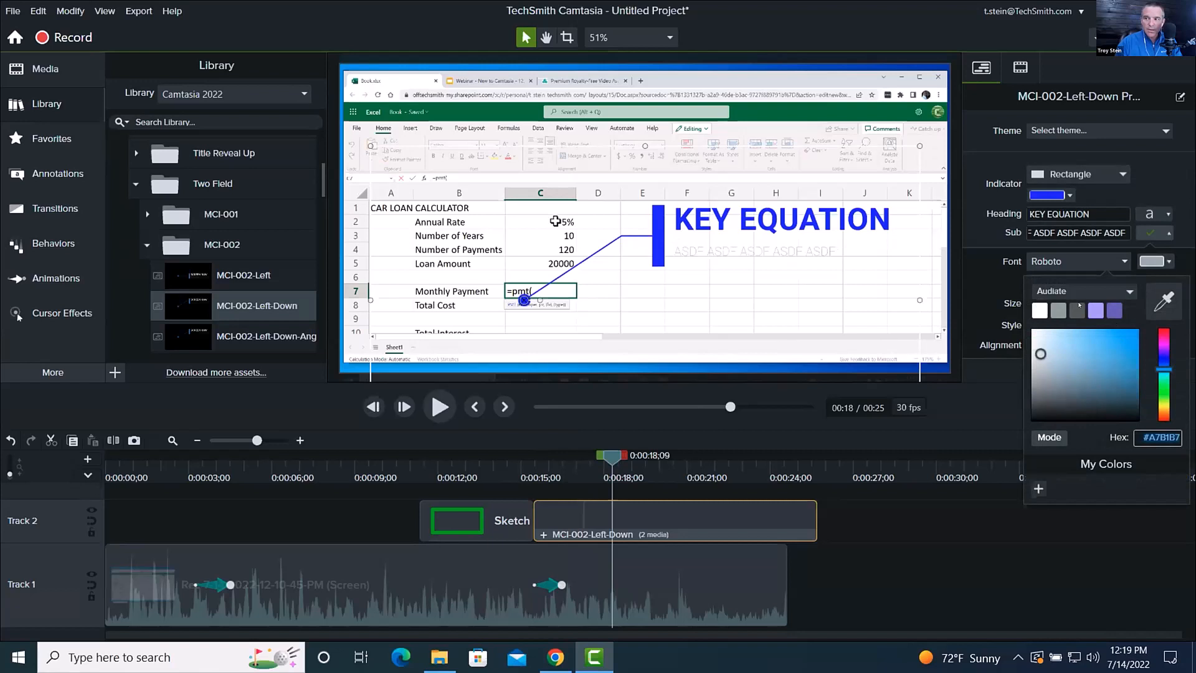
left_click(1078, 307)
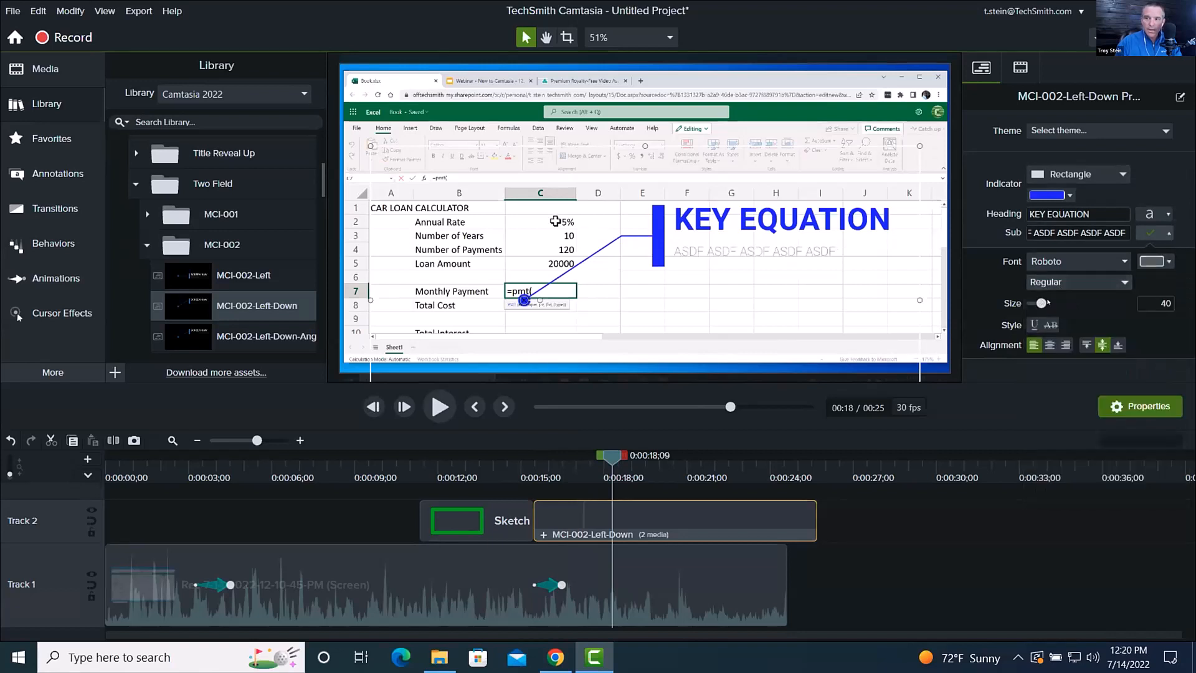
left_click_drag(1047, 303, 1049, 303)
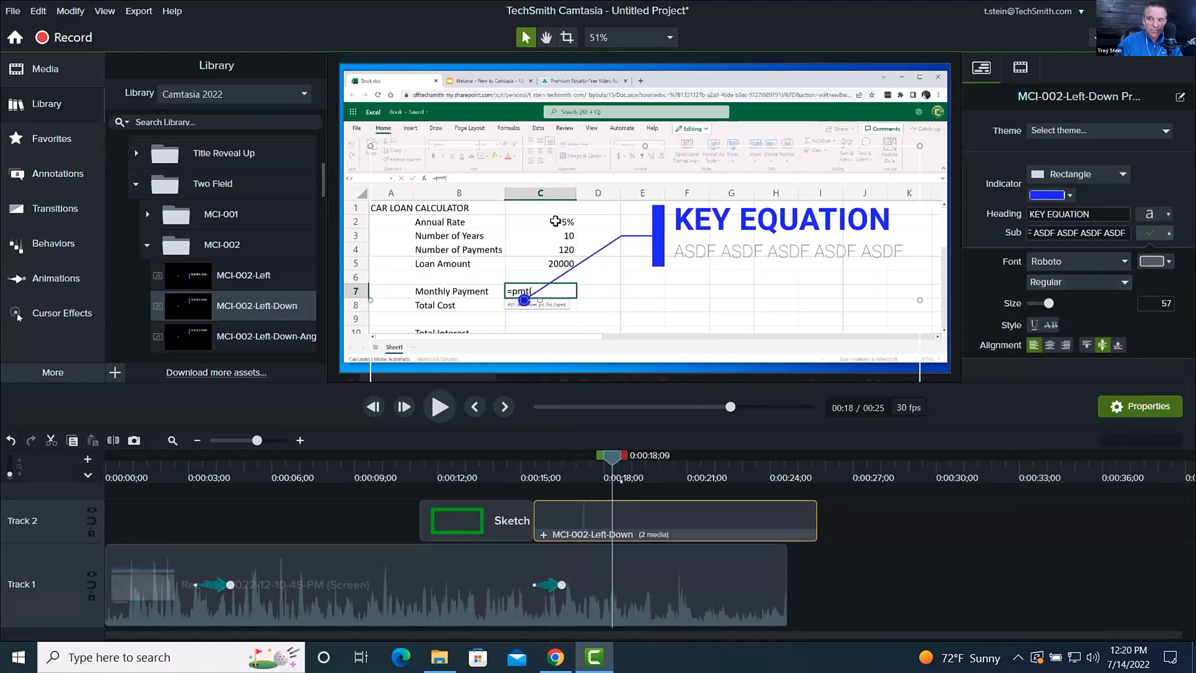
left_click(1151, 233)
Review the callout, screen recording and sketch clip along the timeline, and view the available Sketch Motion annotations
left_click_drag(480, 474, 597, 481)
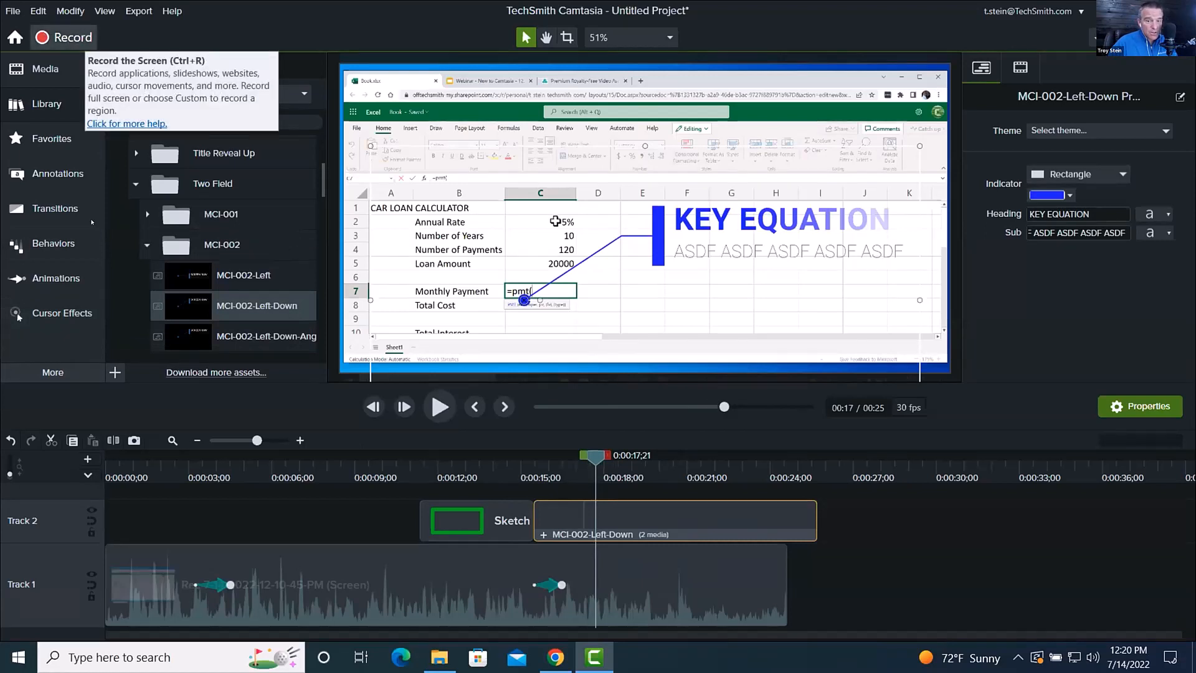
left_click(107, 563)
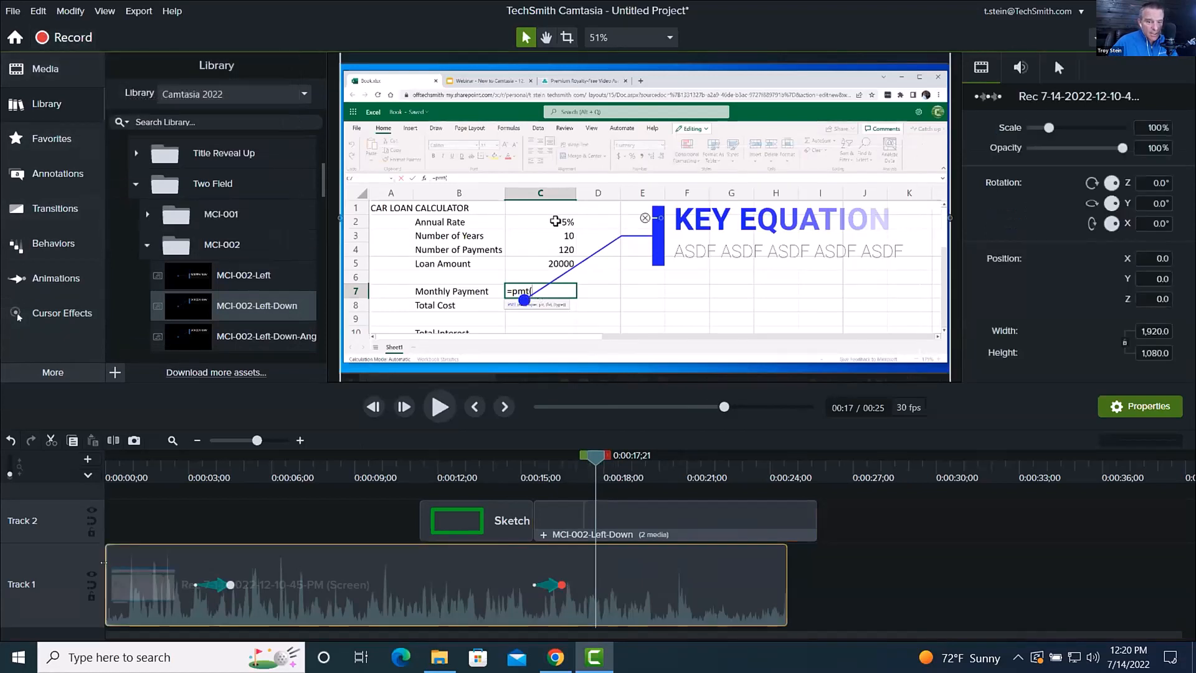
mouse_move(104, 563)
left_mouse_down()
mouse_move(154, 562)
mouse_move(104, 562)
left_mouse_up()
left_click_drag(194, 464, 460, 479)
left_click(473, 520)
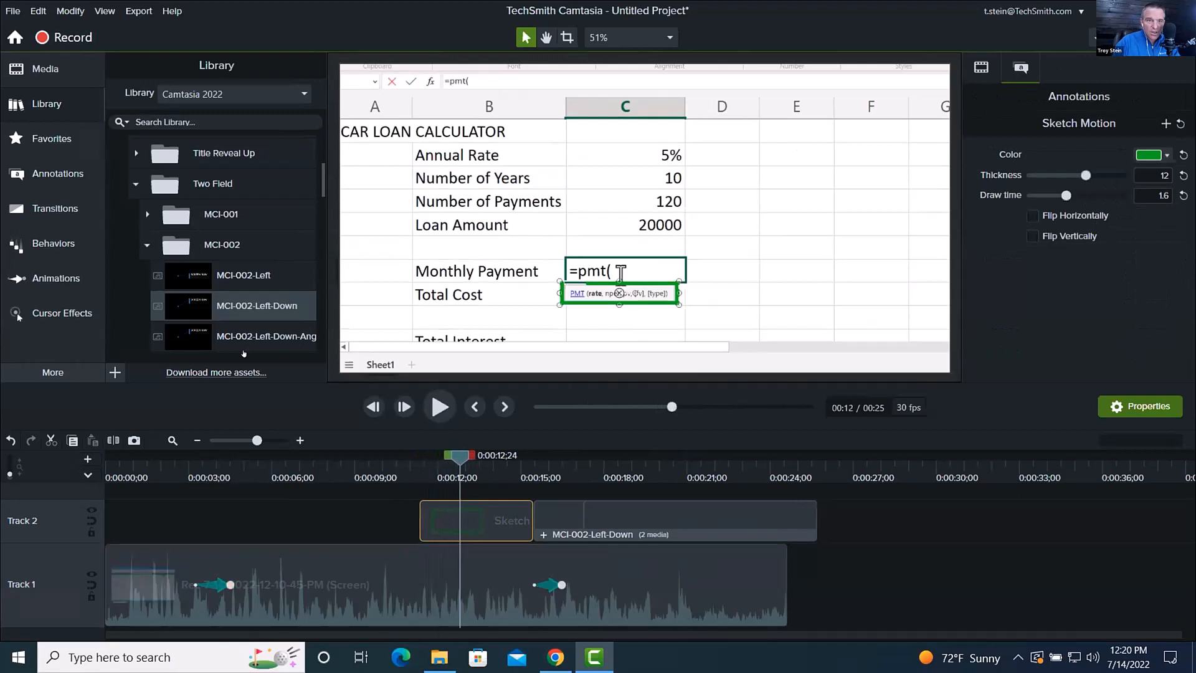
left_click(61, 167)
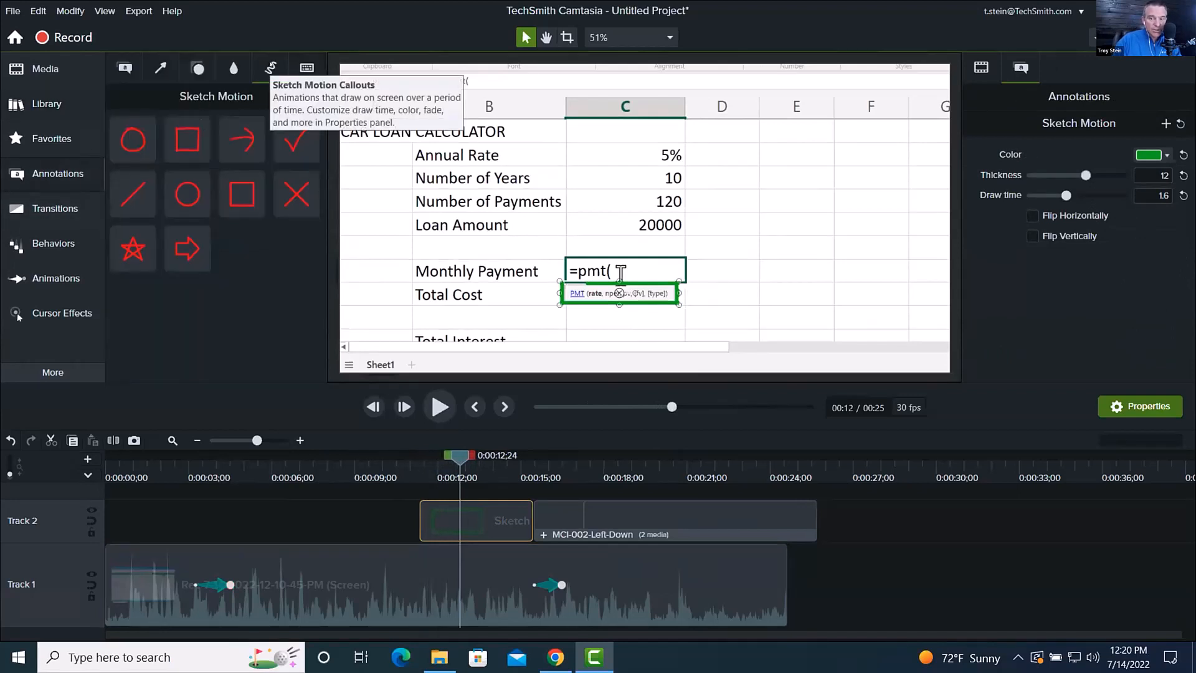
left_click_drag(522, 476, 632, 483)
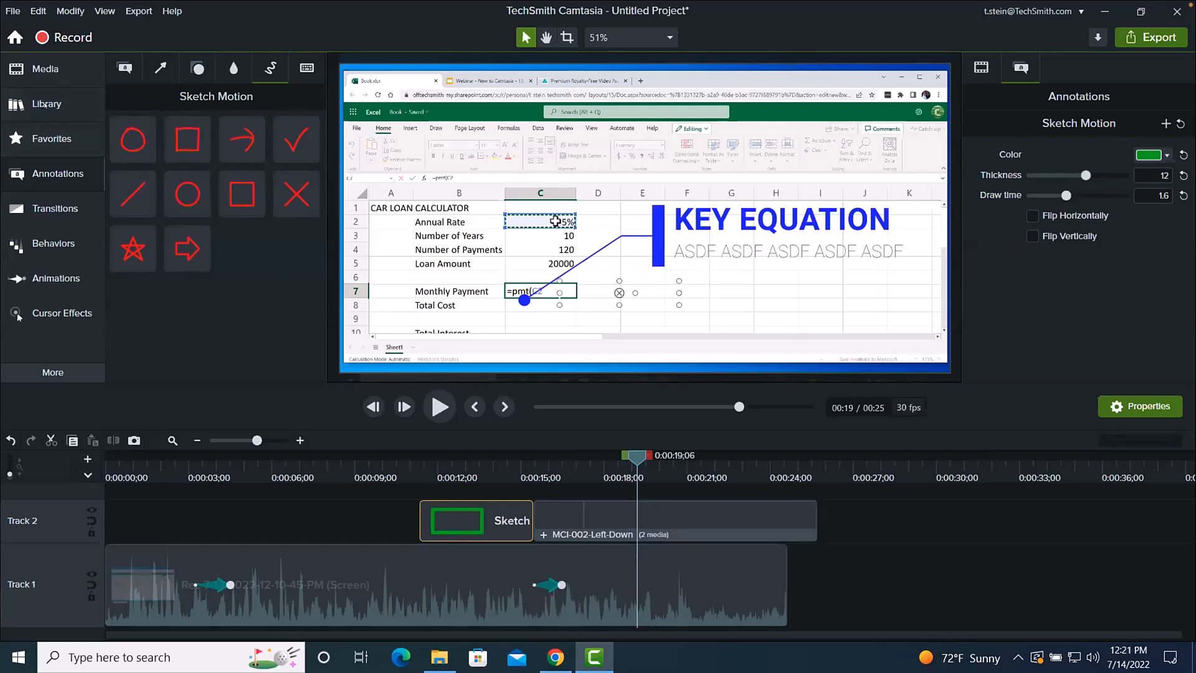
Browse the Indicator + Text, Two Field callouts in the Camtasia 2022 library
left_click(93, 104)
scroll(201, 297, "down", 10)
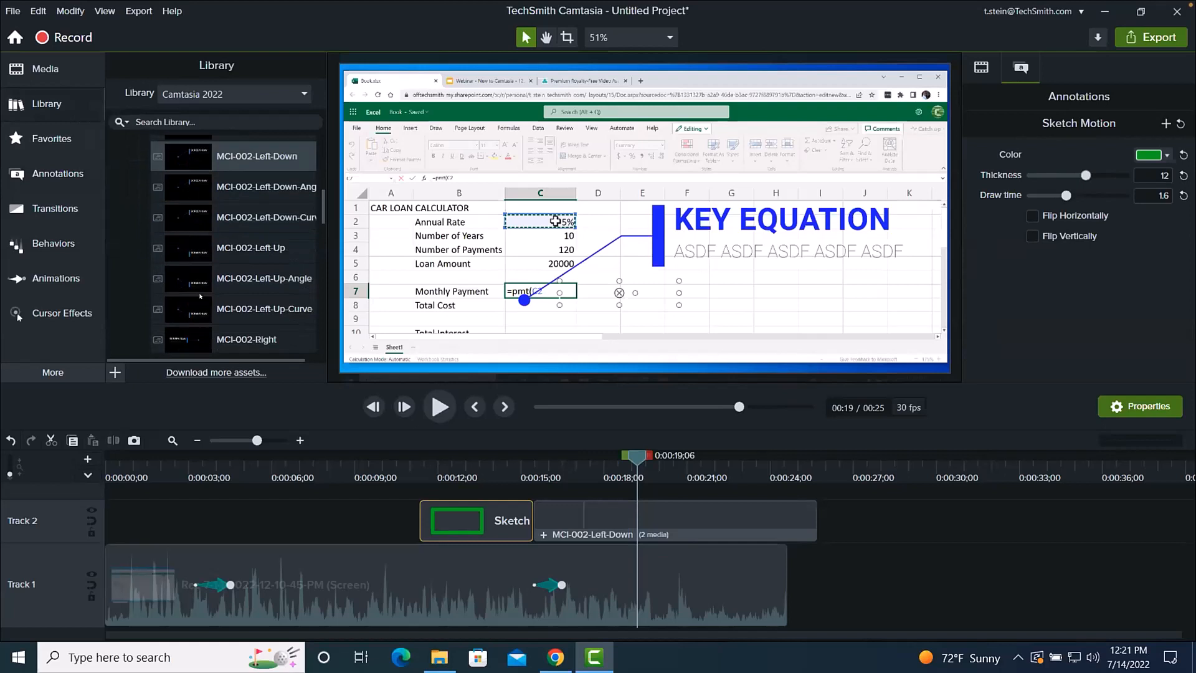
scroll(200, 295, "up", 5)
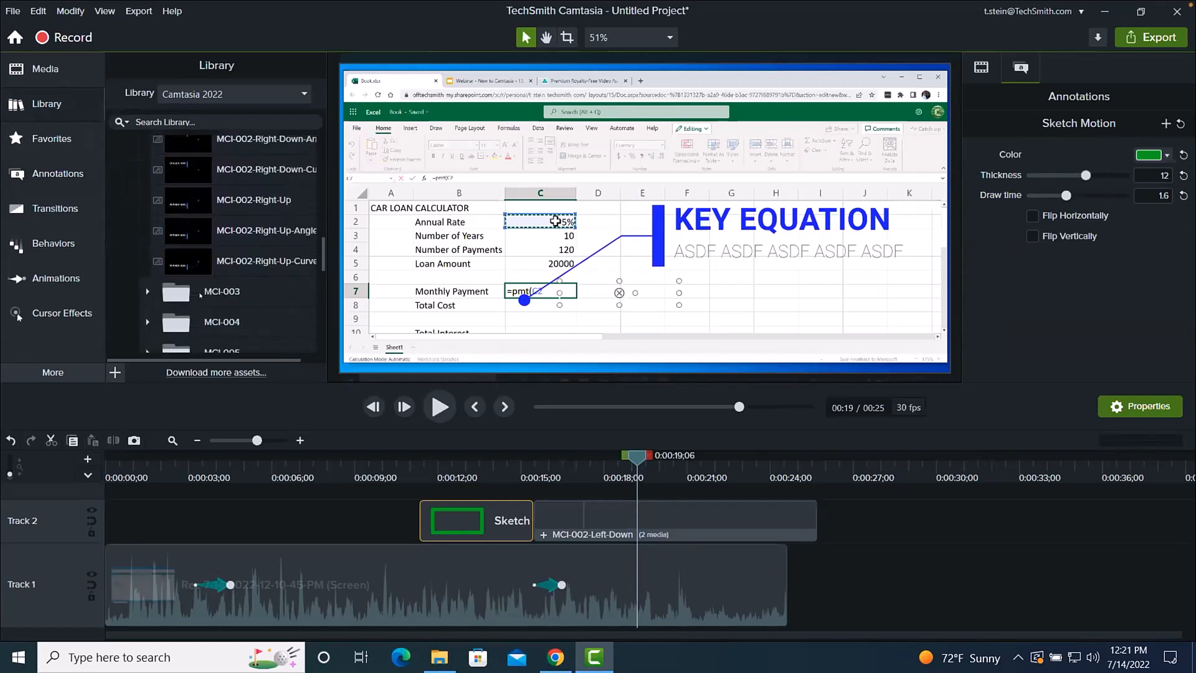
scroll(201, 296, "up", 1)
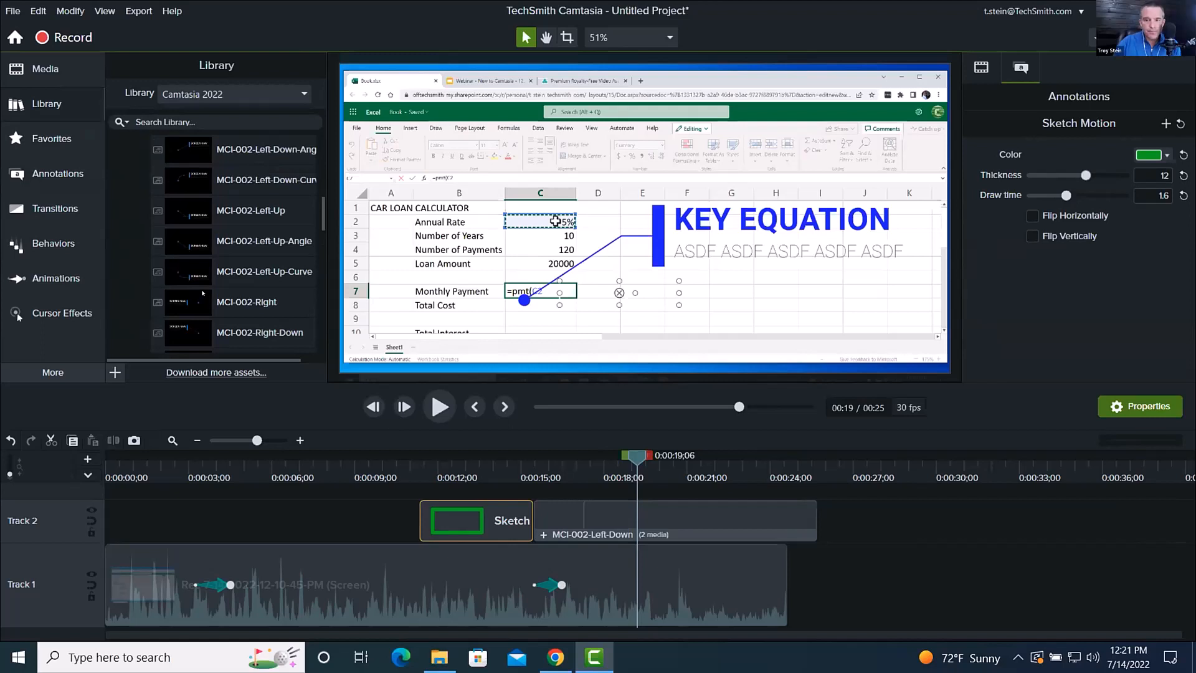
scroll(202, 293, "up", 1)
scroll(203, 293, "up", 4)
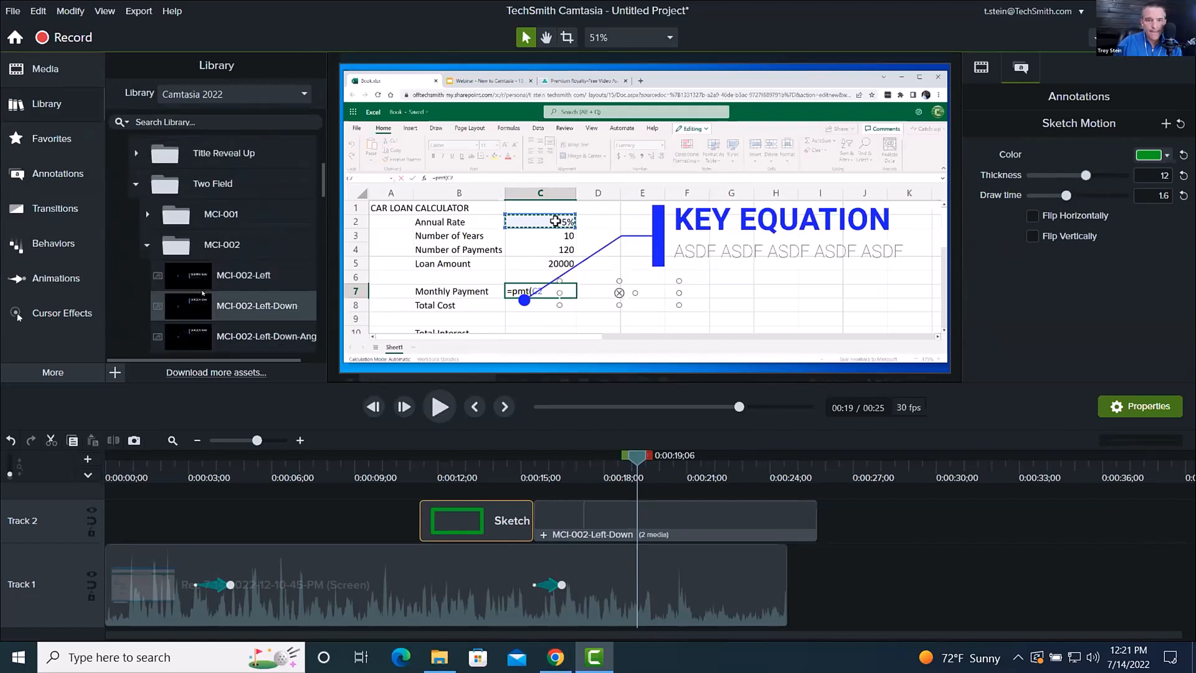
scroll(202, 293, "up", 5)
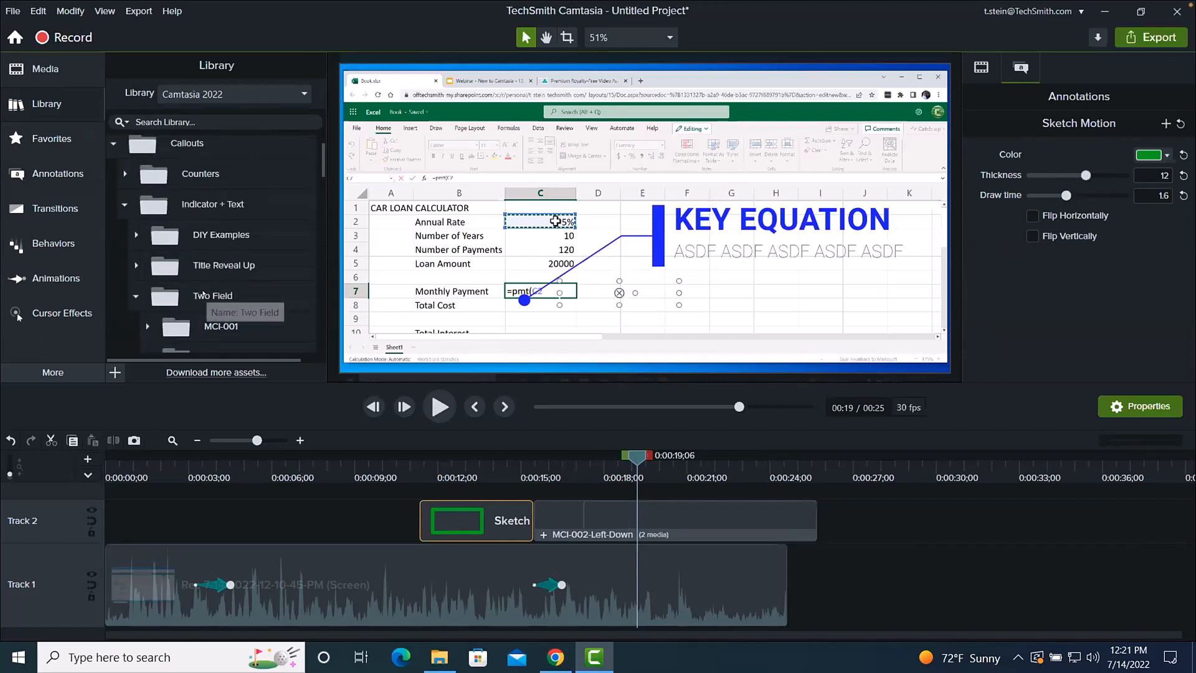
Collapse the Callouts library folder and view the properties of the screen recording and the callout clip
left_click(112, 179)
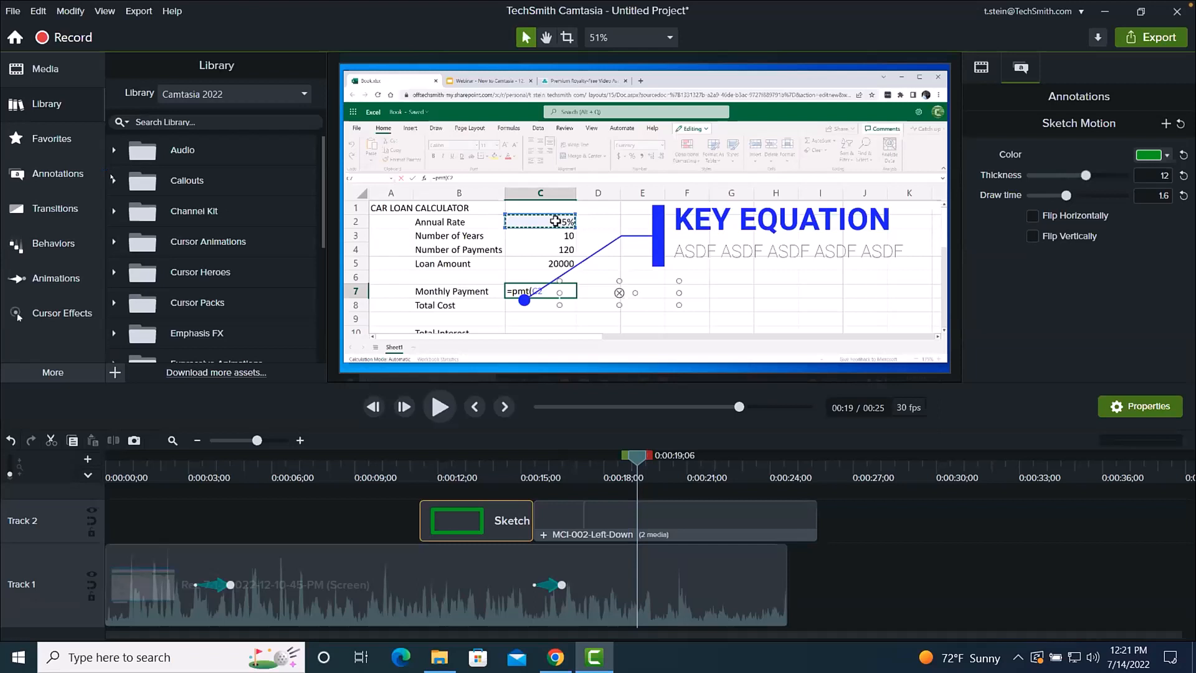
left_click(679, 592)
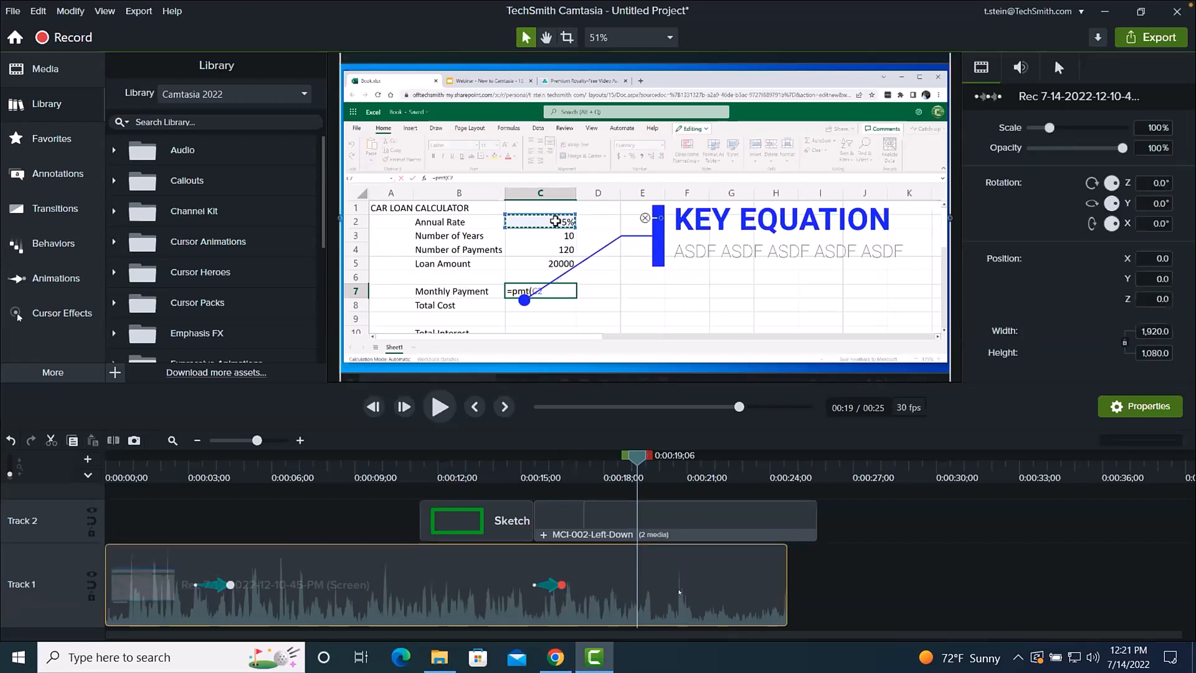
left_click(781, 523)
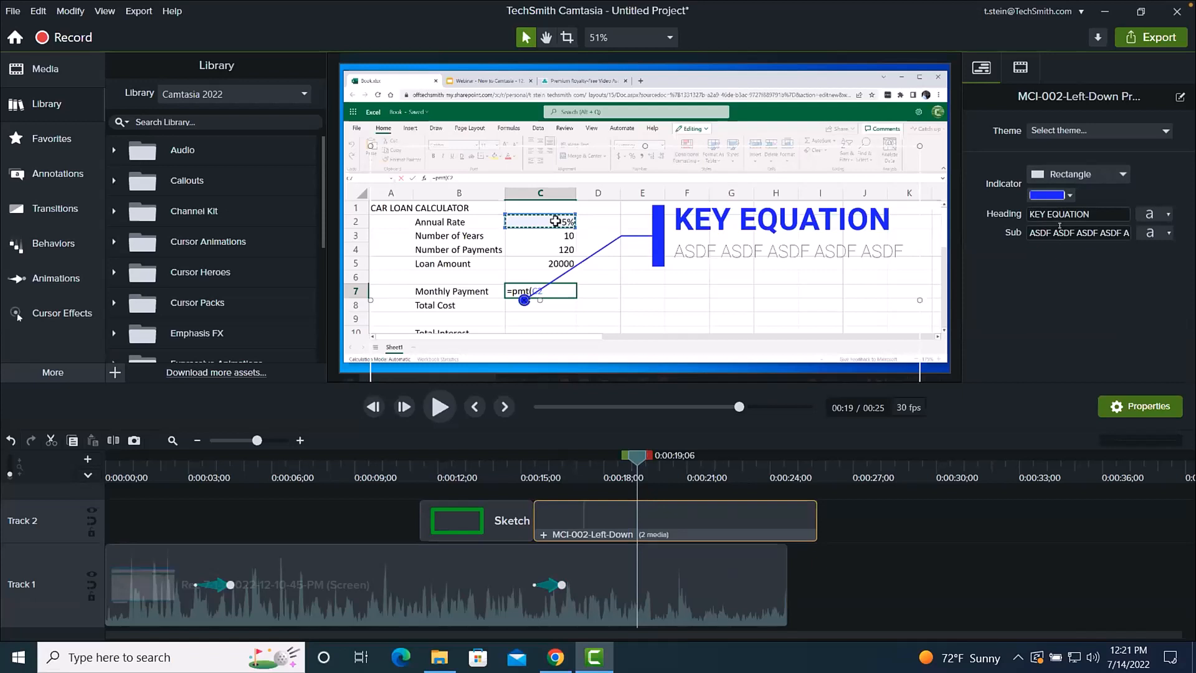
left_click(1141, 406)
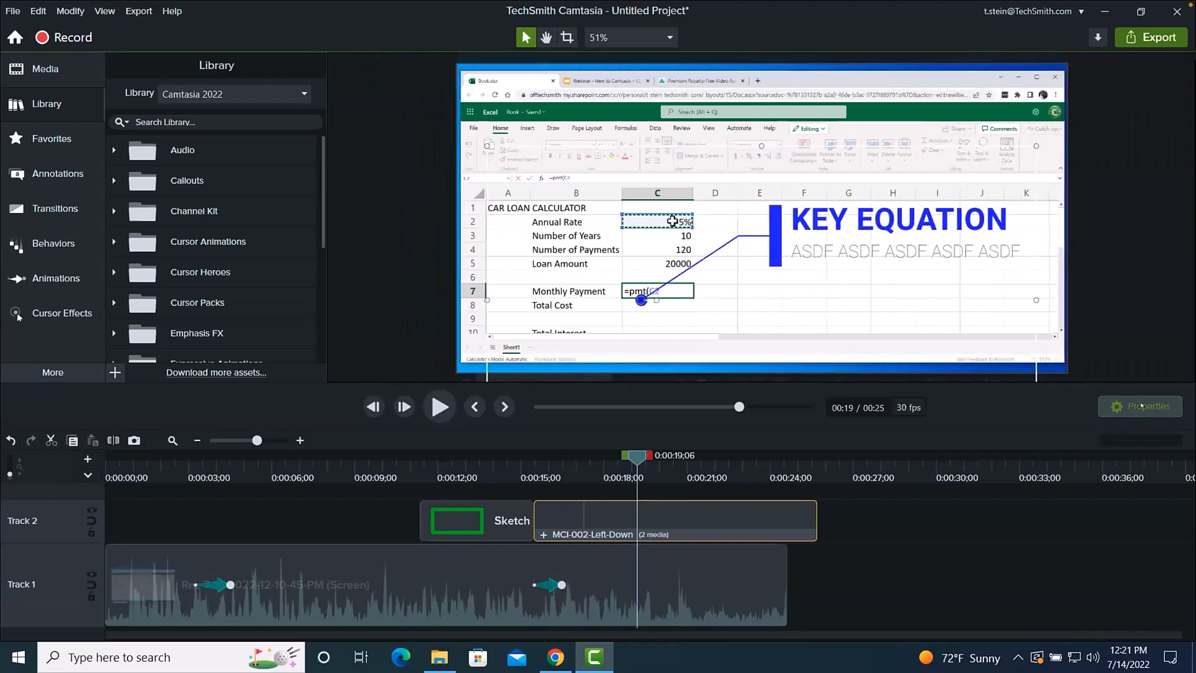
left_click(1141, 406)
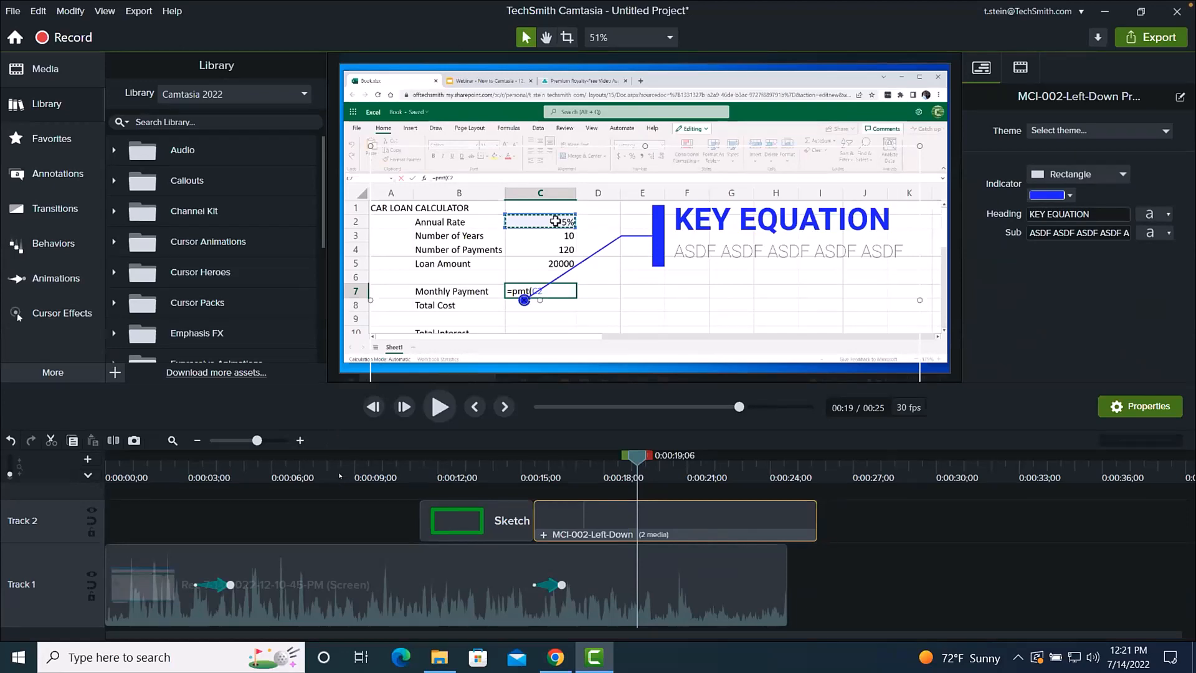
Delete both existing zoom animations from the screen recording on Track 1
left_click(202, 465)
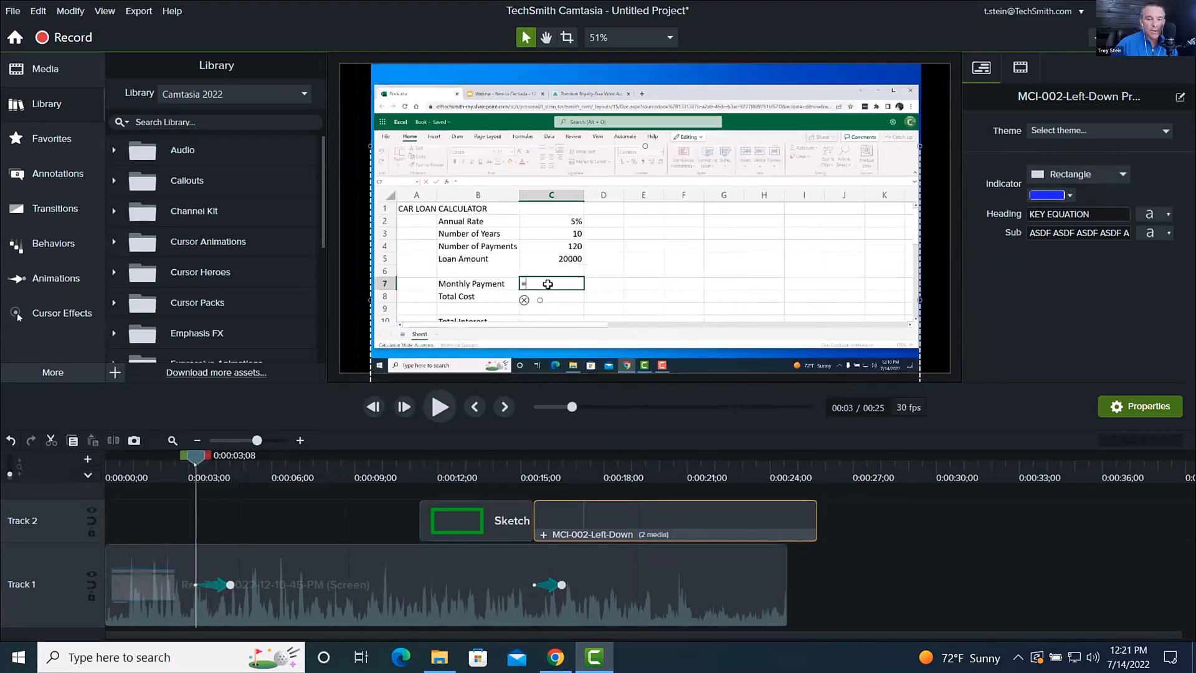
left_click(214, 584)
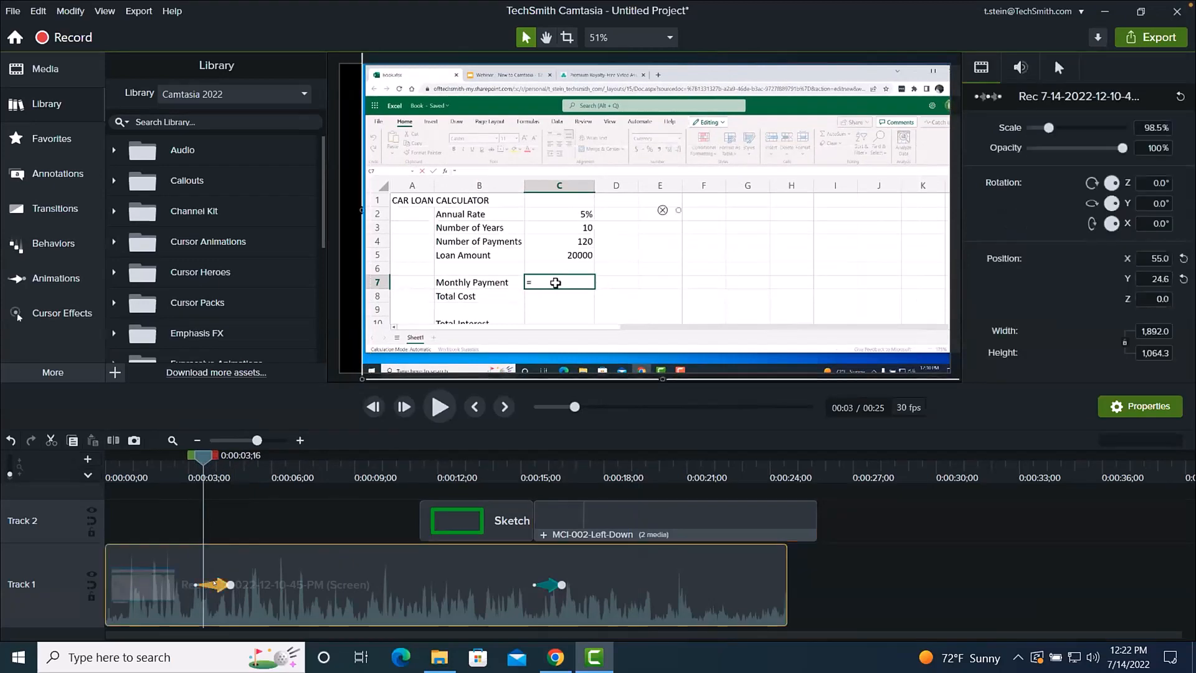
key("Delete")
left_click(550, 585)
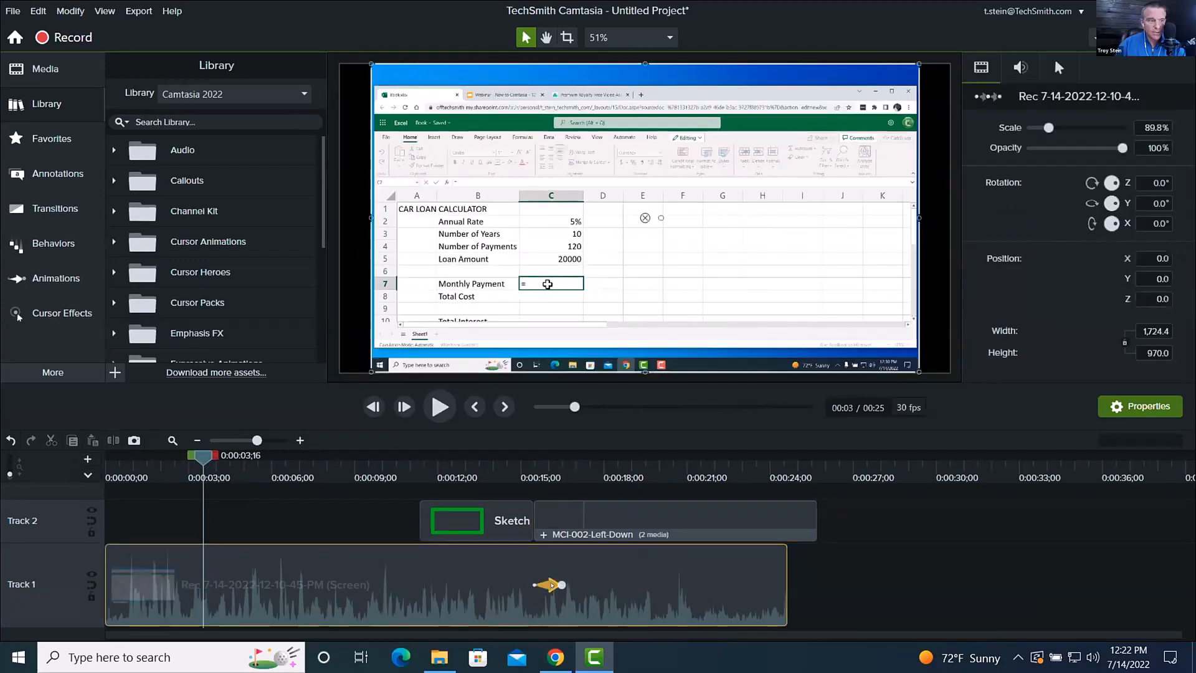
key("Delete")
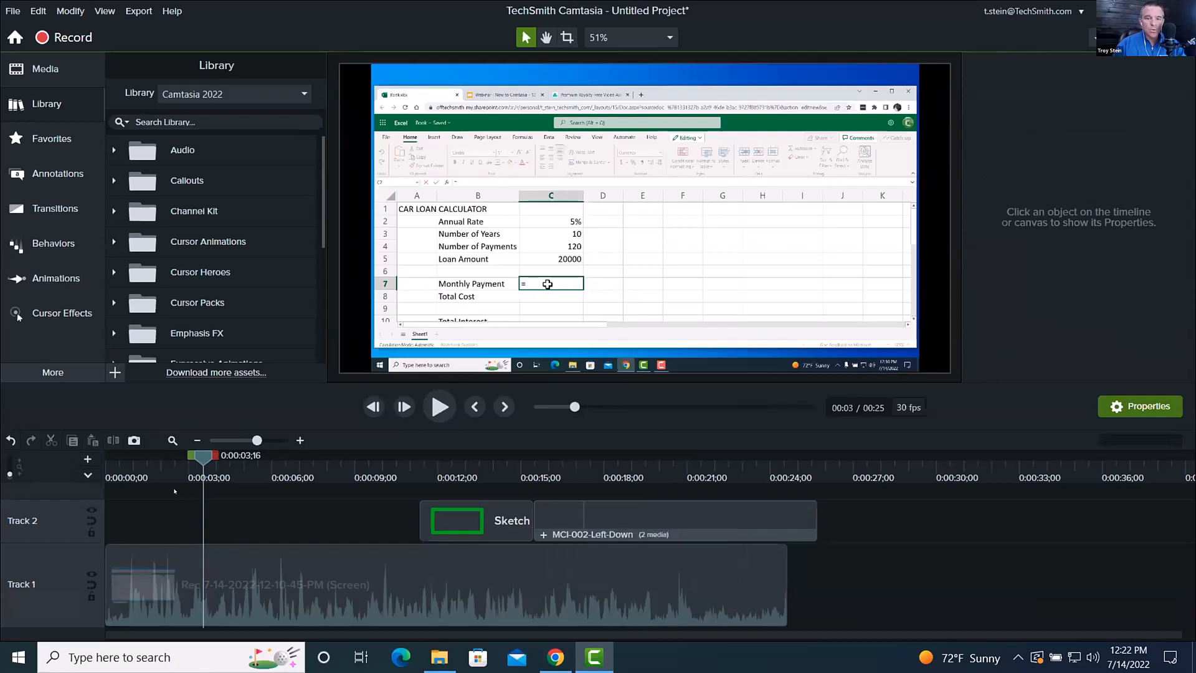
Add two custom animations to the screen recording, one ending at 0:00:02;16 and one ending at 0:00:11;00
left_click(159, 477)
left_click_drag(174, 481, 175, 541)
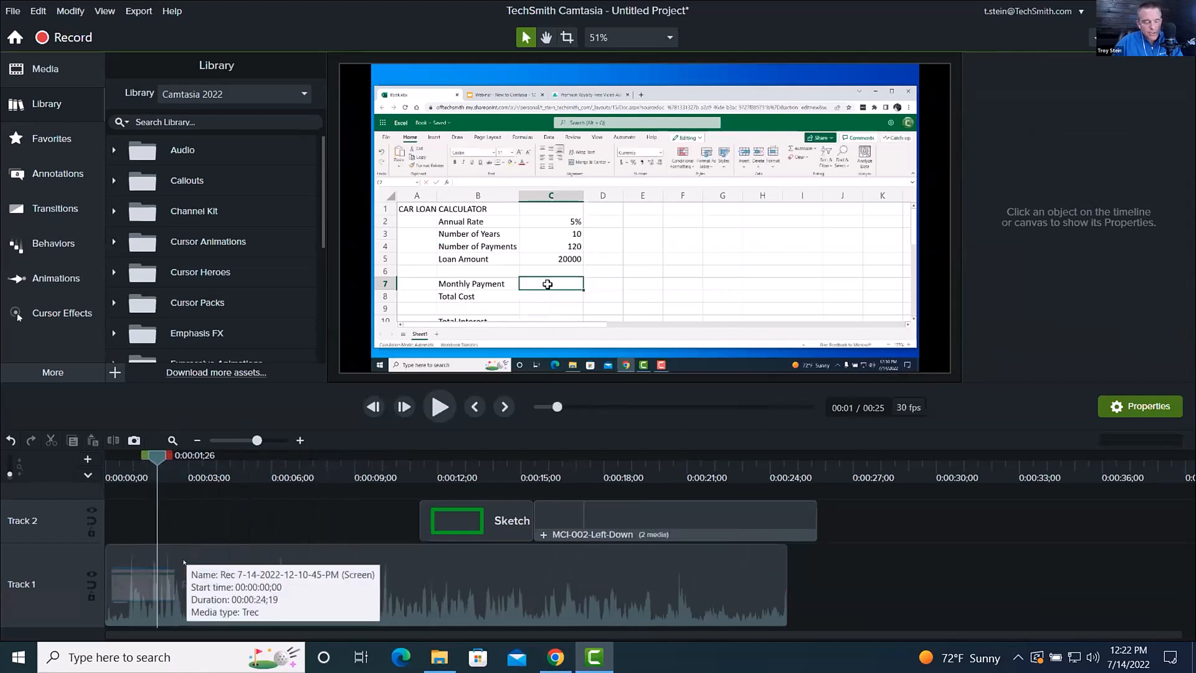
left_click(183, 562)
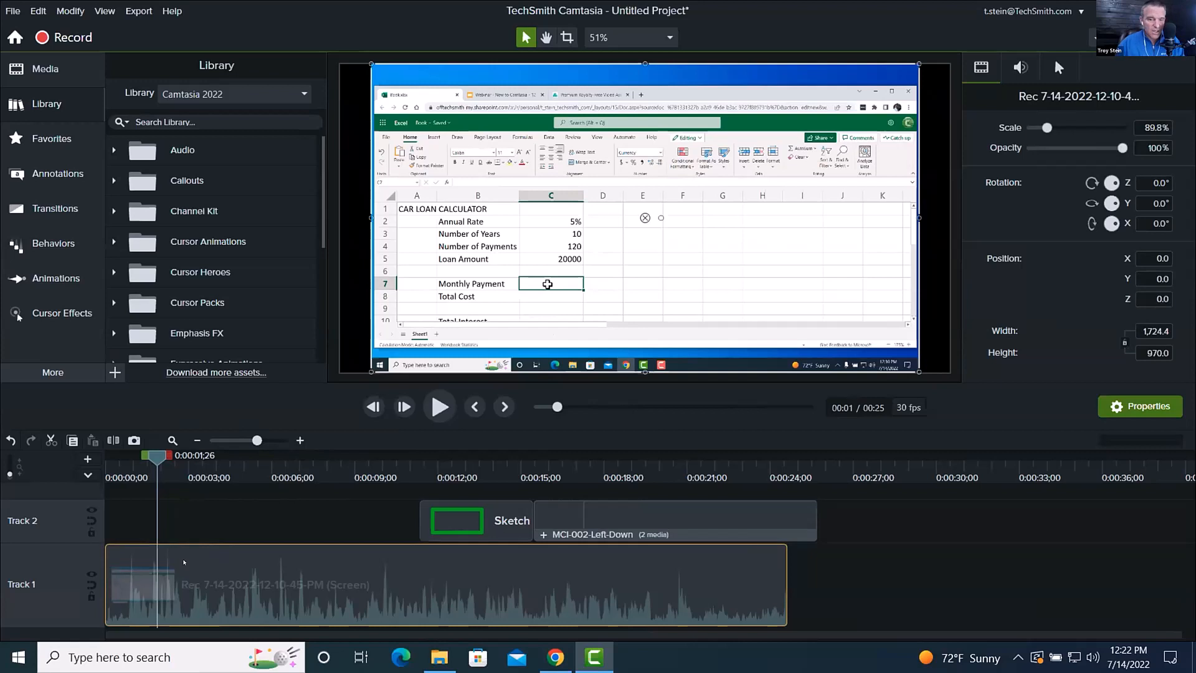
left_click(174, 462)
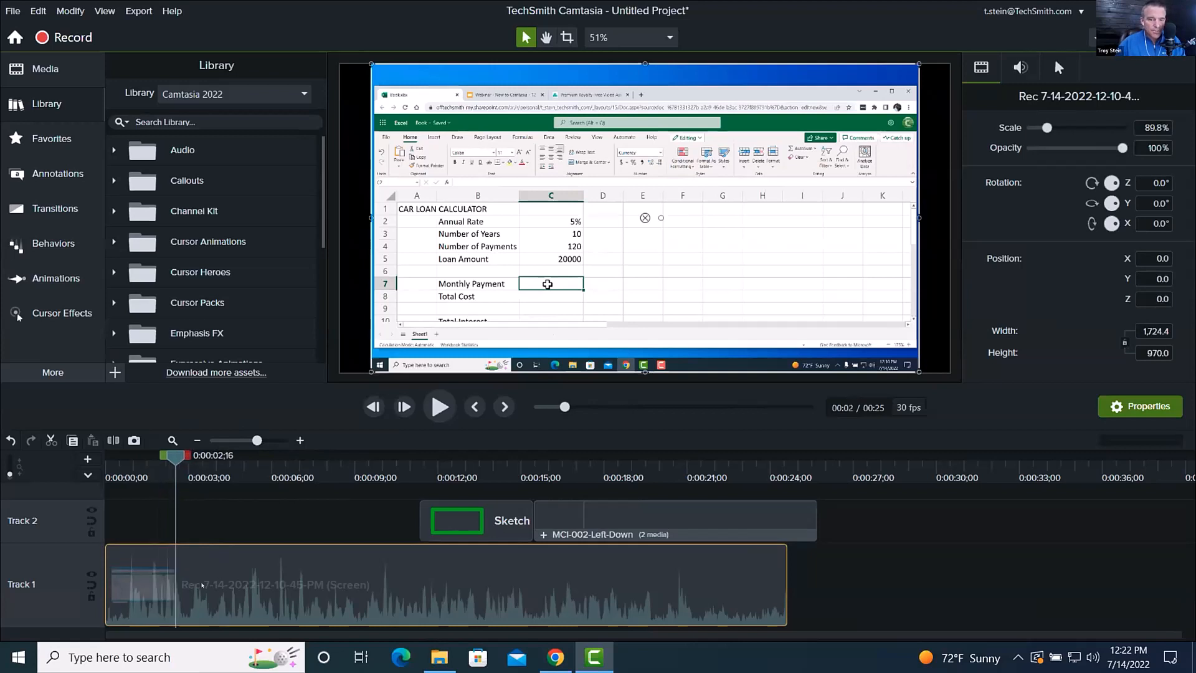
key("shift+a")
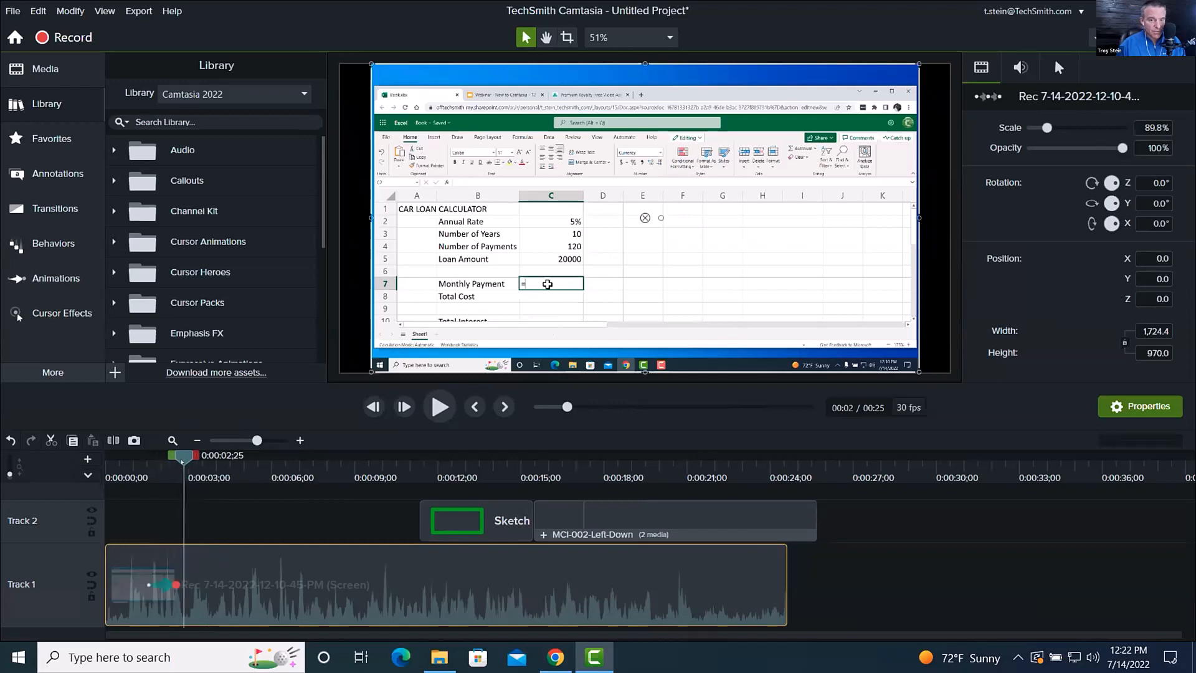
left_click_drag(174, 455, 409, 481)
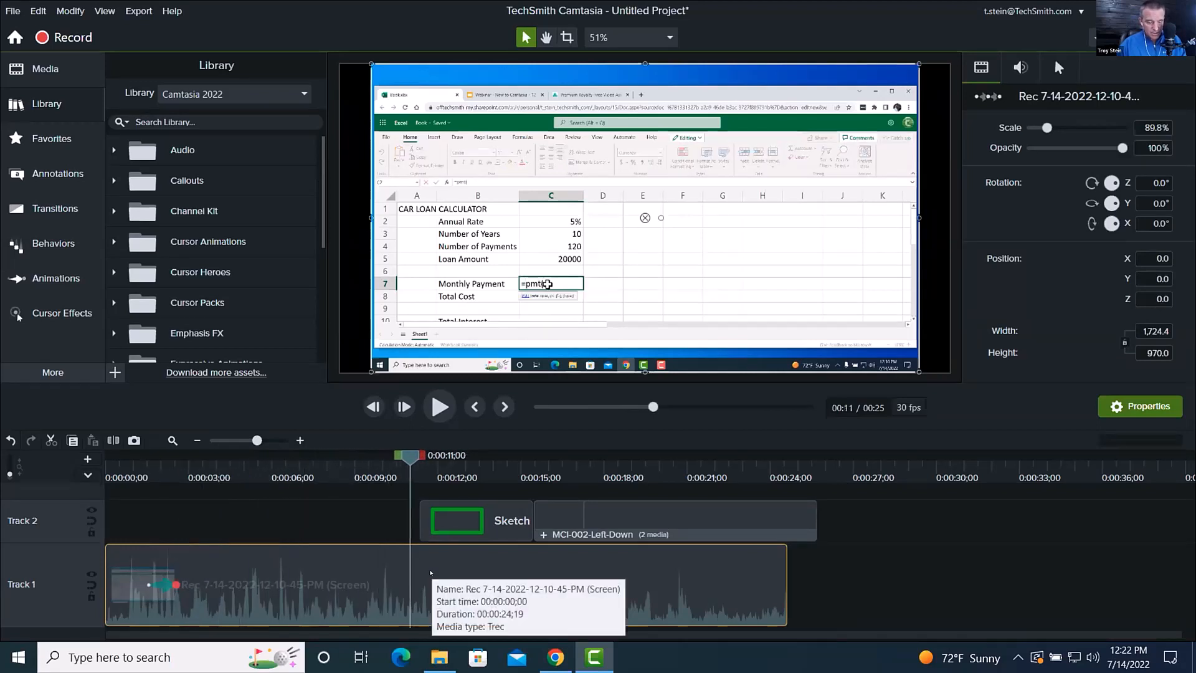
key("shift+a")
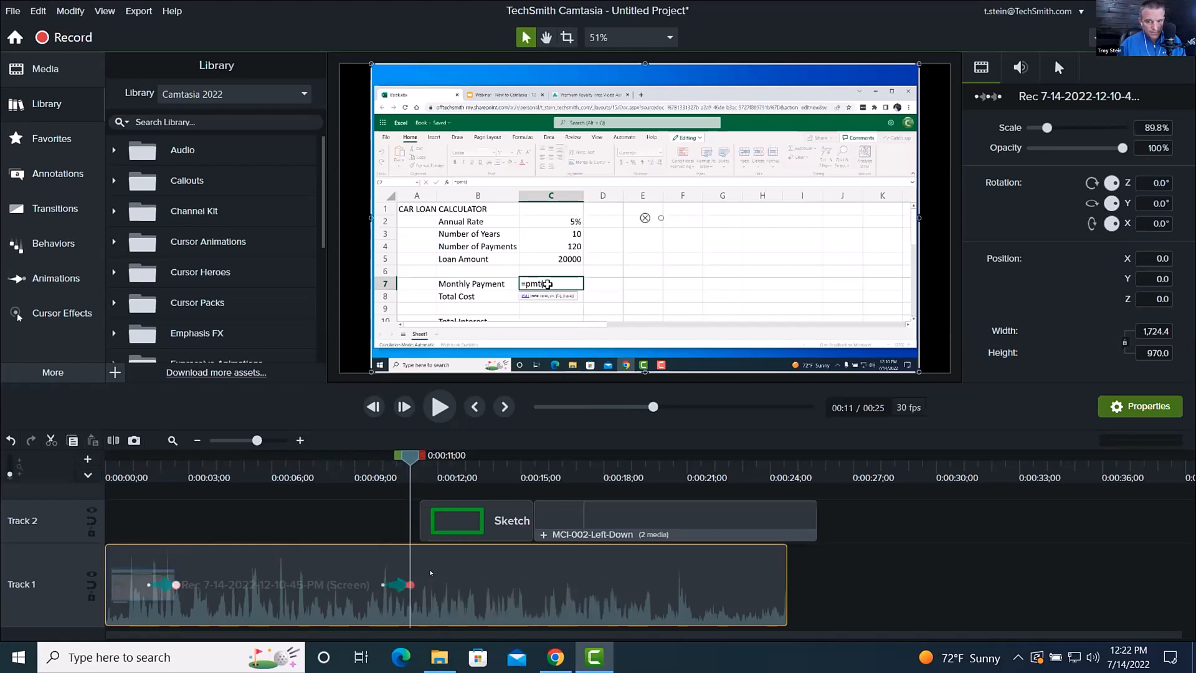
After the first animation, scale the recording to 177.8% and position it at about X 439, Y 133 to frame the loan table
left_click_drag(410, 460, 199, 460)
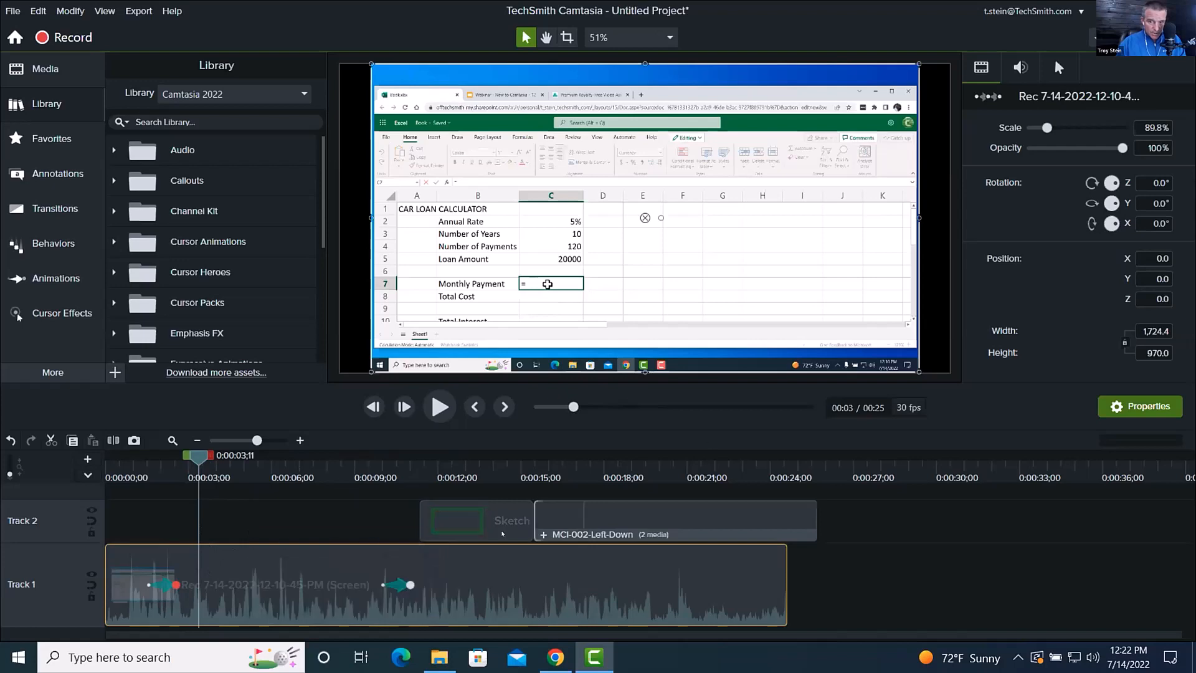
left_click_drag(1047, 128, 1063, 128)
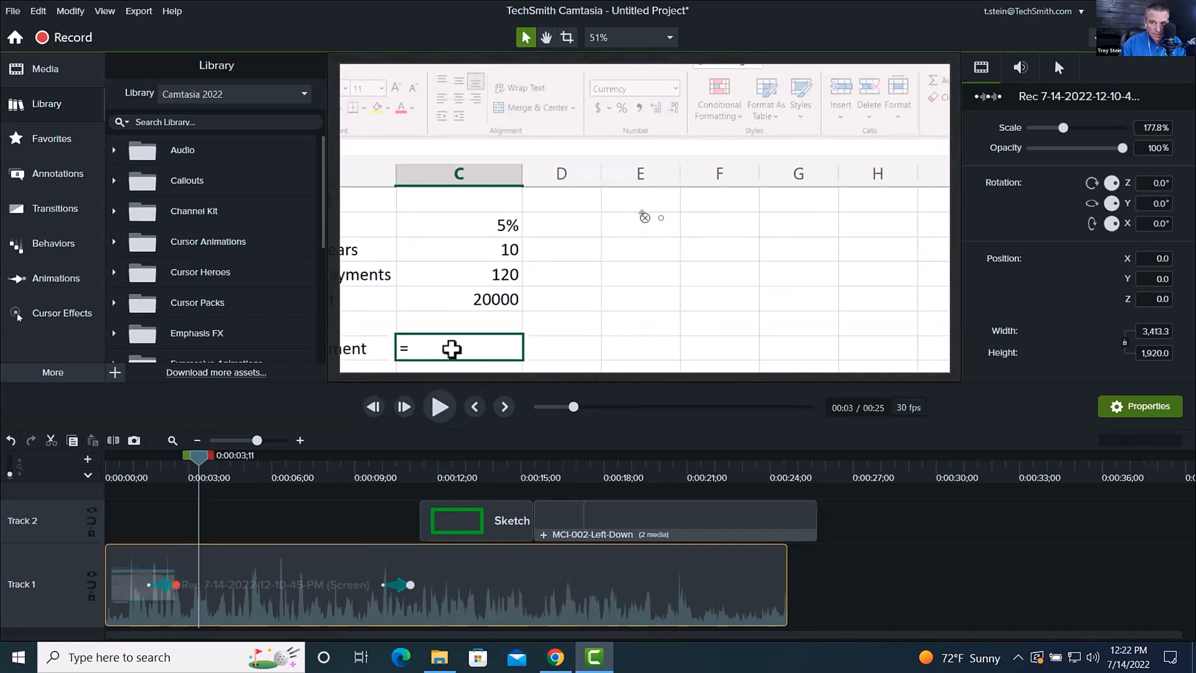
left_click_drag(641, 207, 782, 168)
left_click_drag(140, 464, 178, 464)
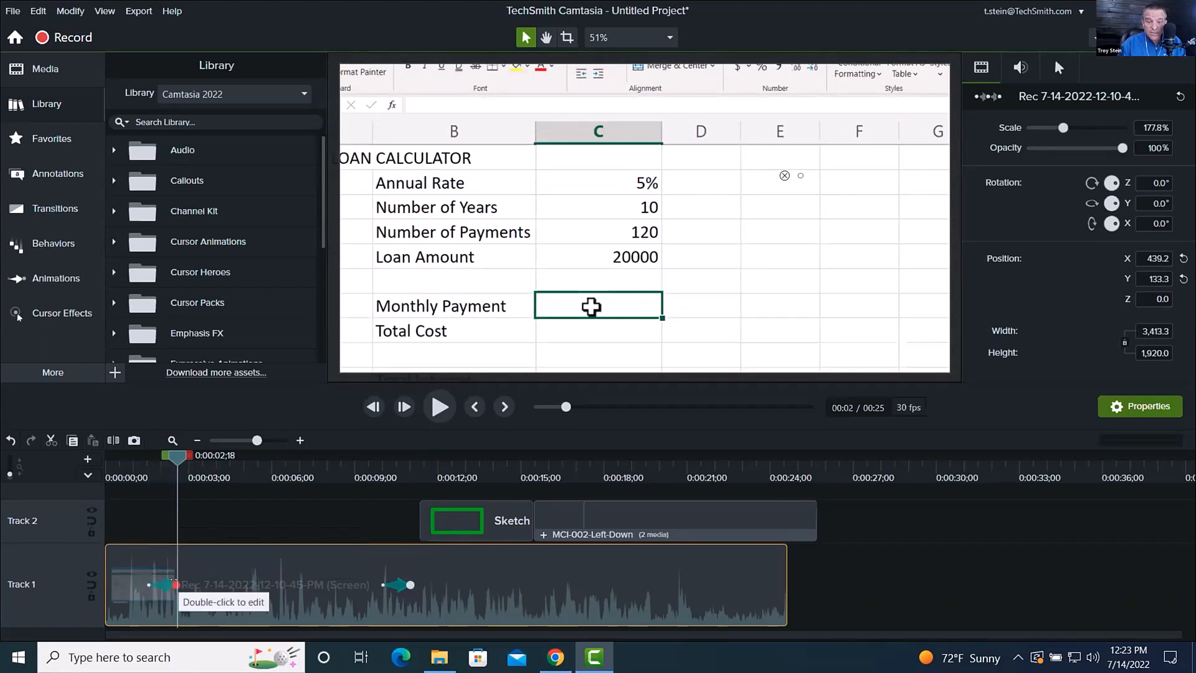
After the second animation, scale the recording to 231.9% and position it at about X 784, Y 273 to frame the Monthly Payment formula
left_click_drag(134, 464, 409, 464)
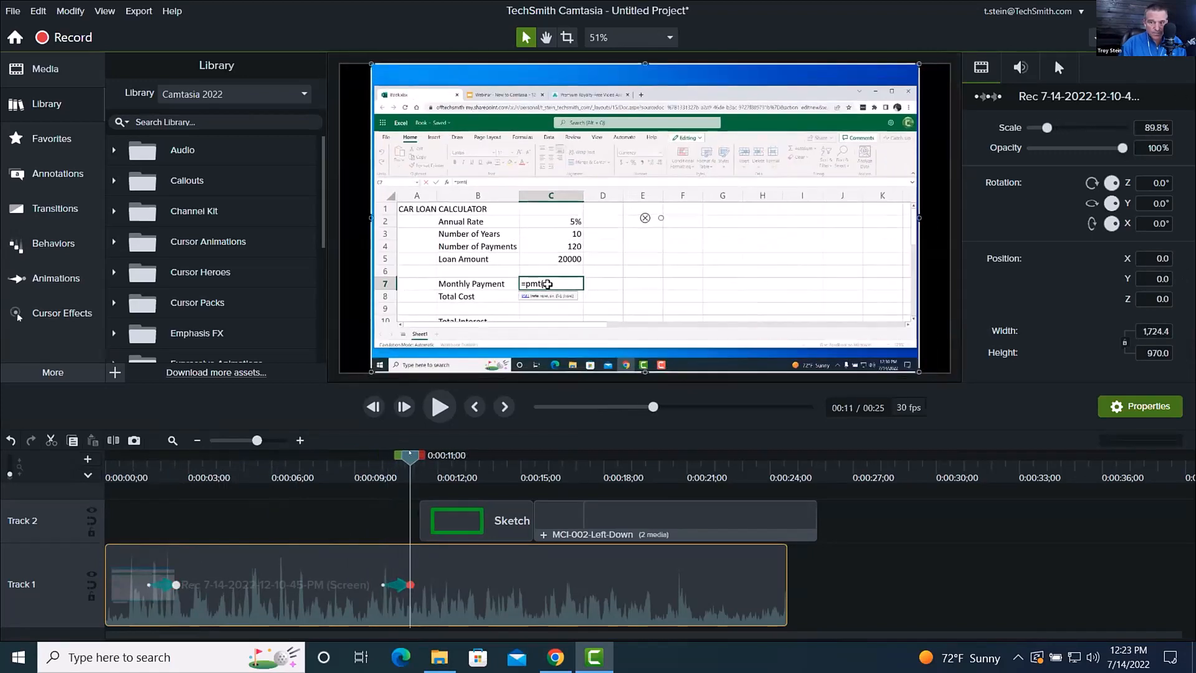
left_click_drag(410, 452, 411, 452)
left_click_drag(254, 461, 433, 483)
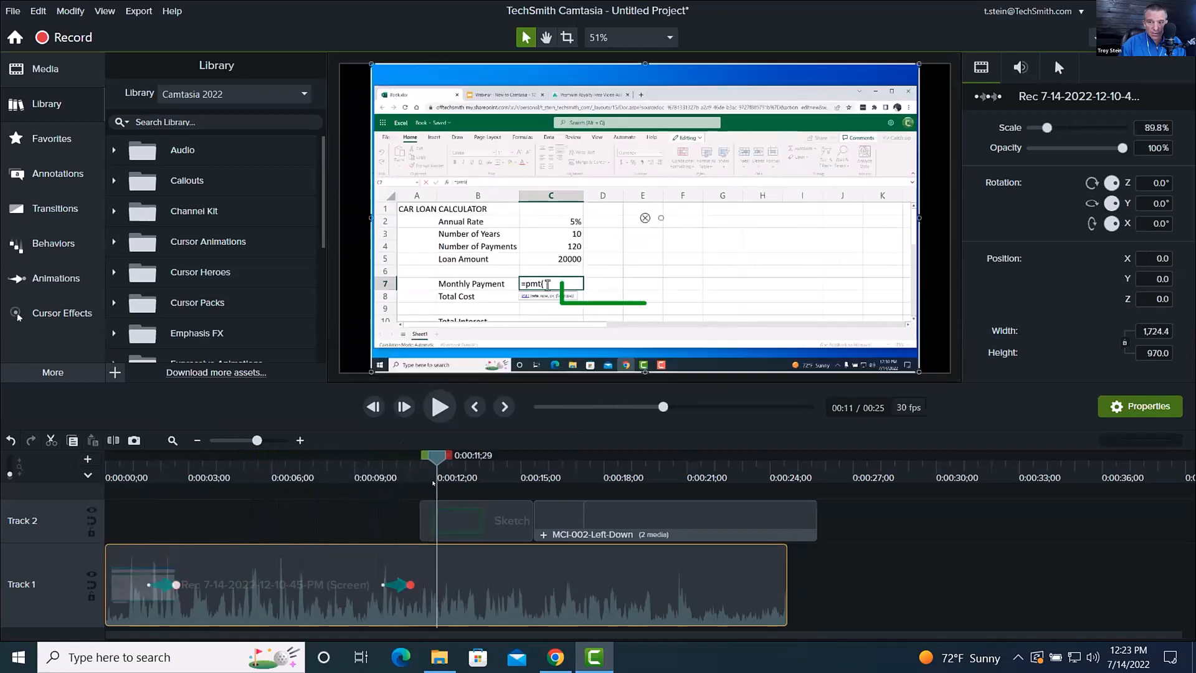
left_click_drag(1047, 128, 1073, 128)
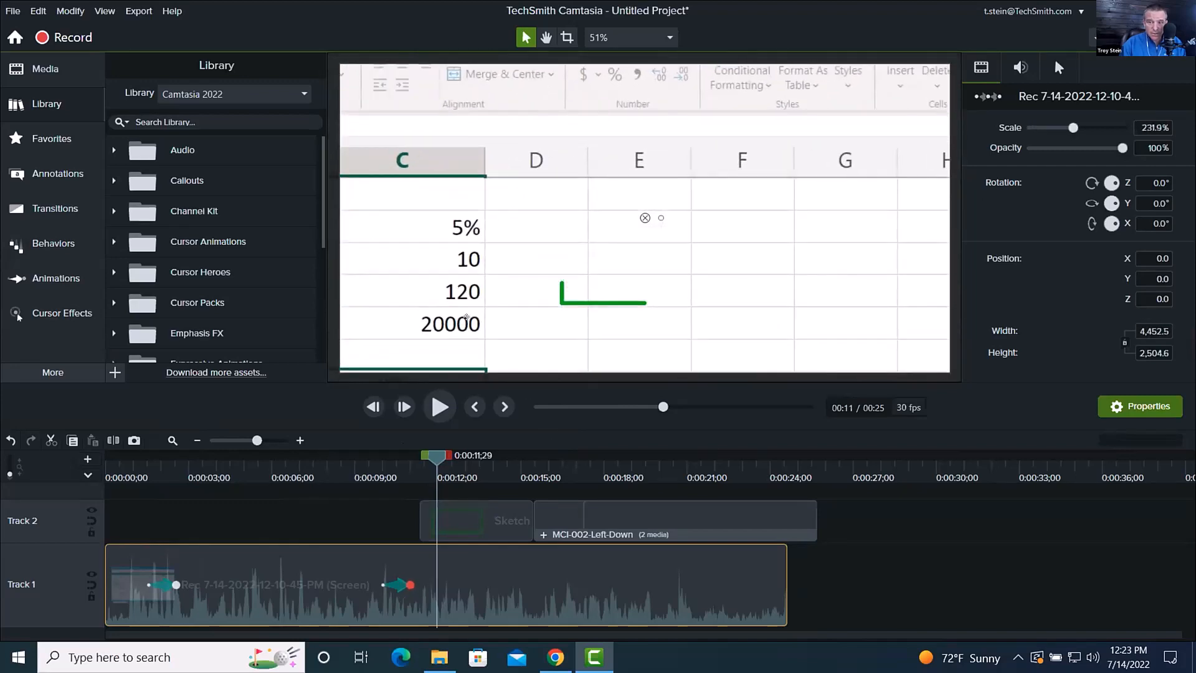
left_click_drag(466, 317, 721, 266)
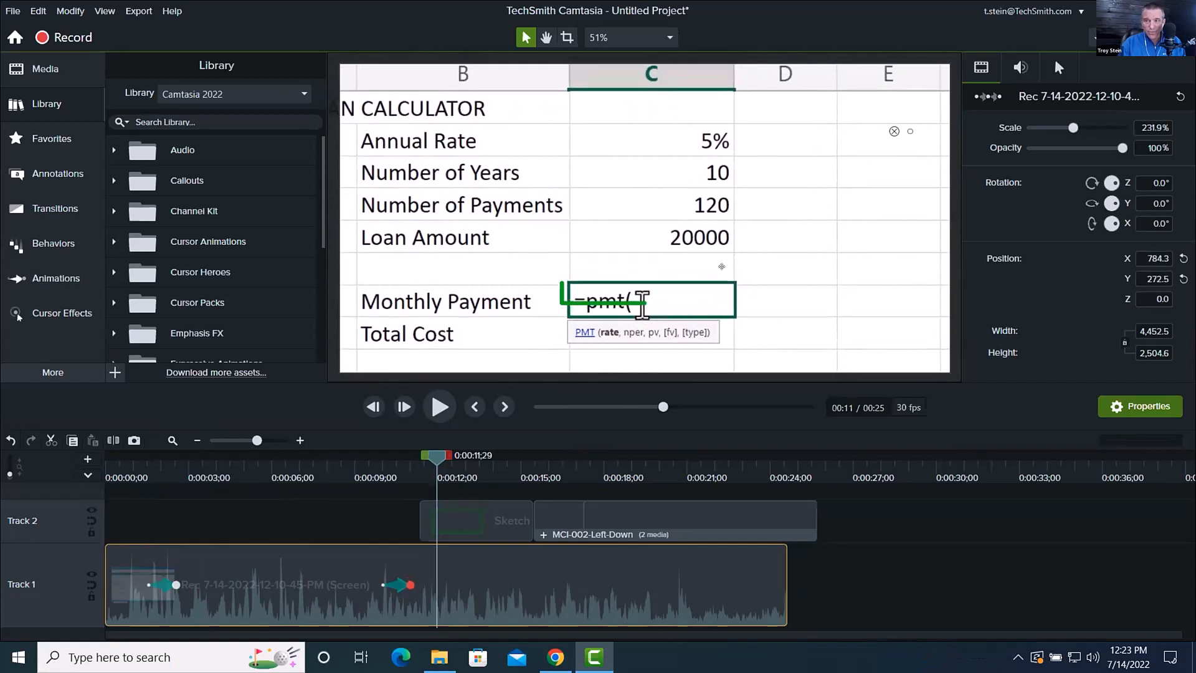
Delete the green sketch motion clip from Track 2 and preview the zoom animations along the timeline
left_click(474, 522)
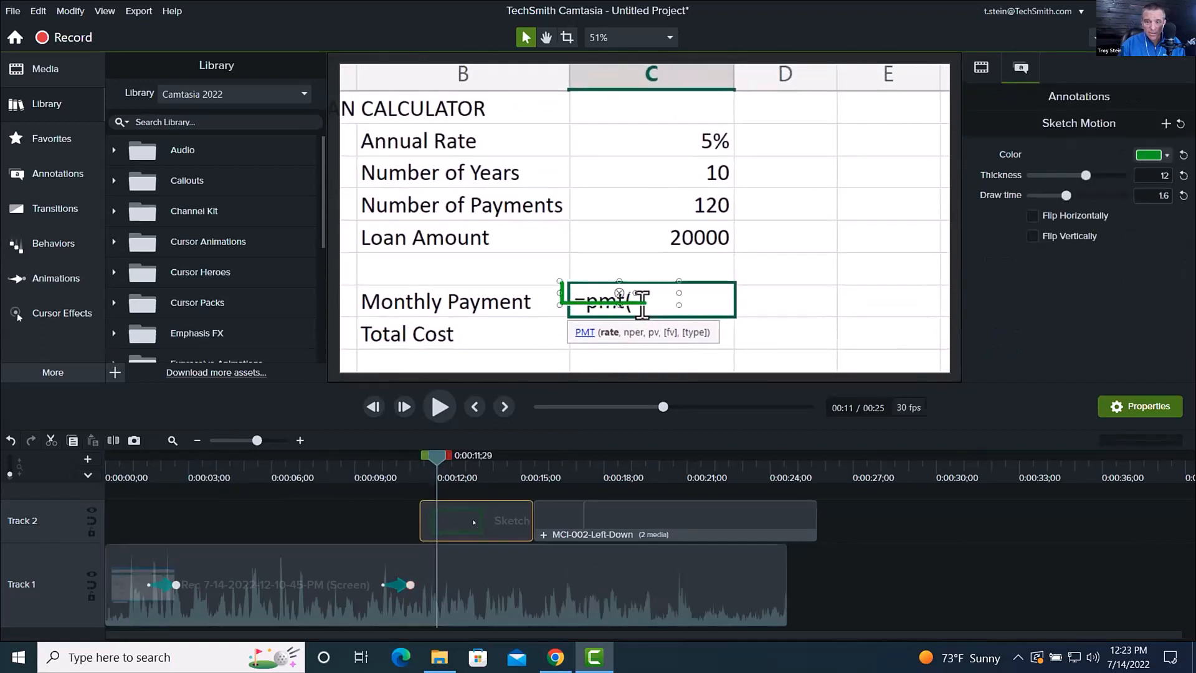
key("Delete")
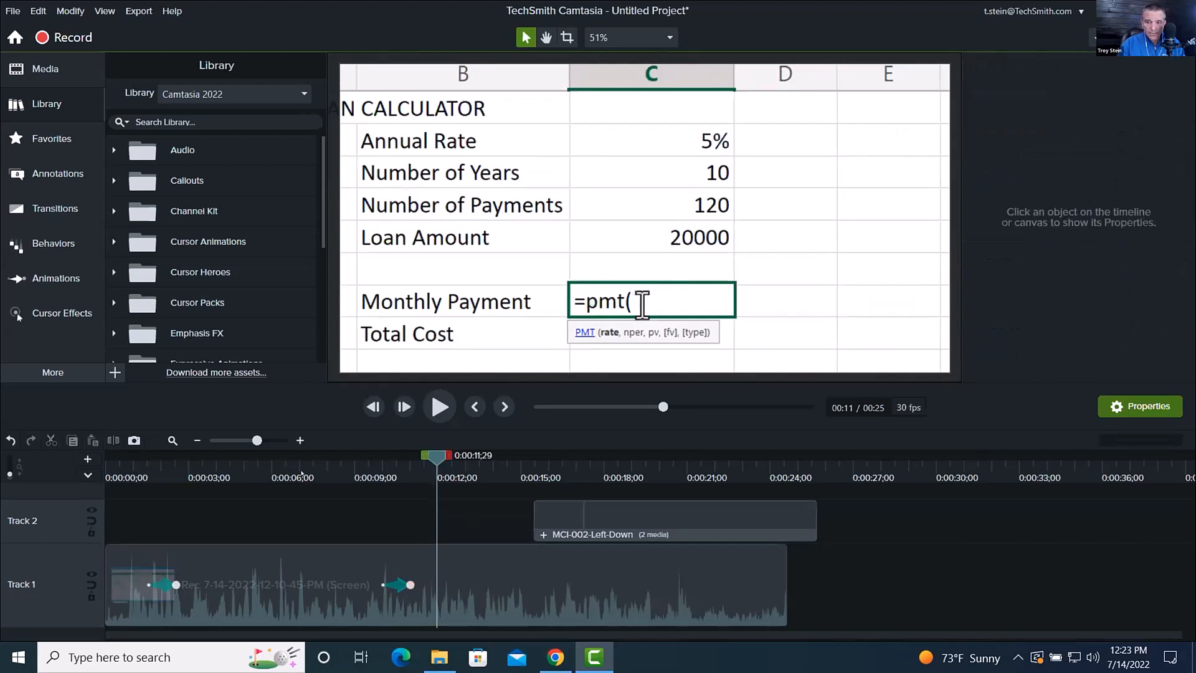
left_click_drag(301, 475, 472, 481)
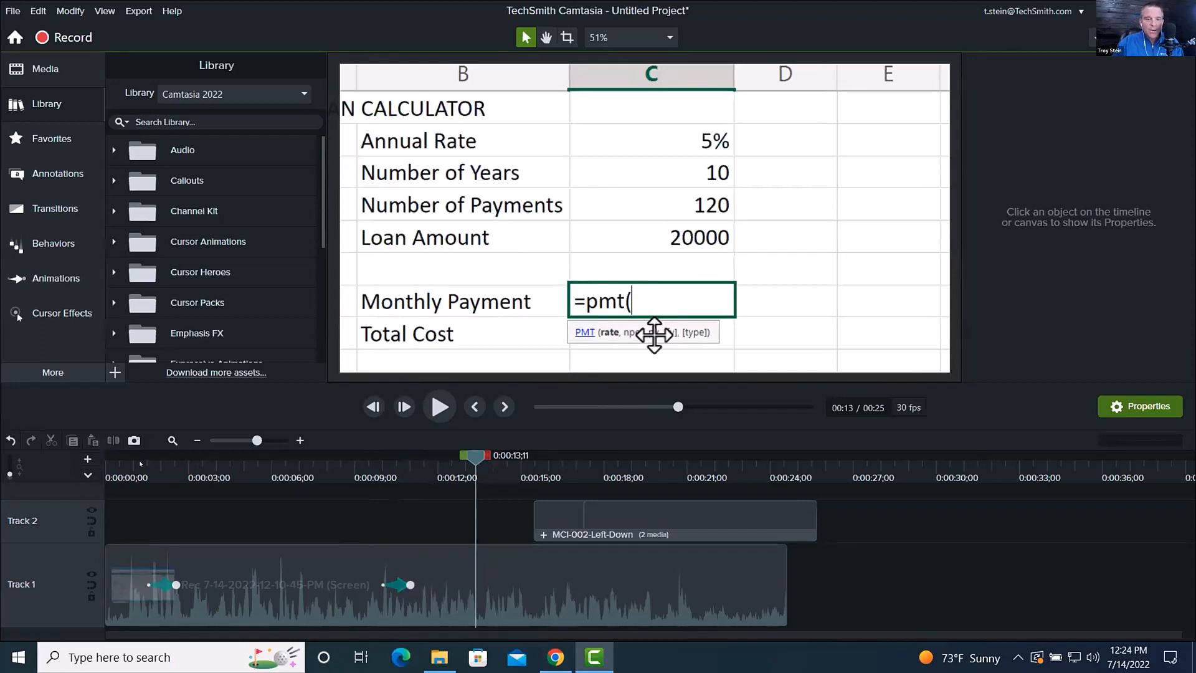
left_click_drag(141, 463, 424, 494)
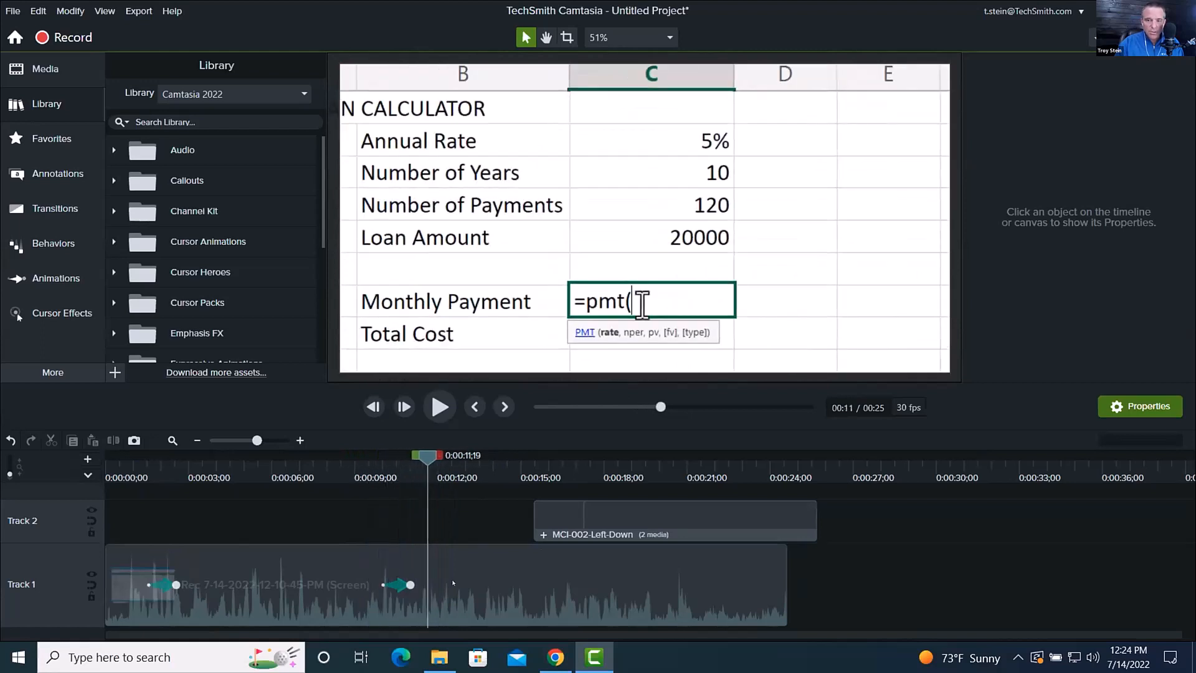
Add a third animation ending at 0:00:13;00 that resets the recording's X and Y position and returns its scale to 100%
left_click(452, 582)
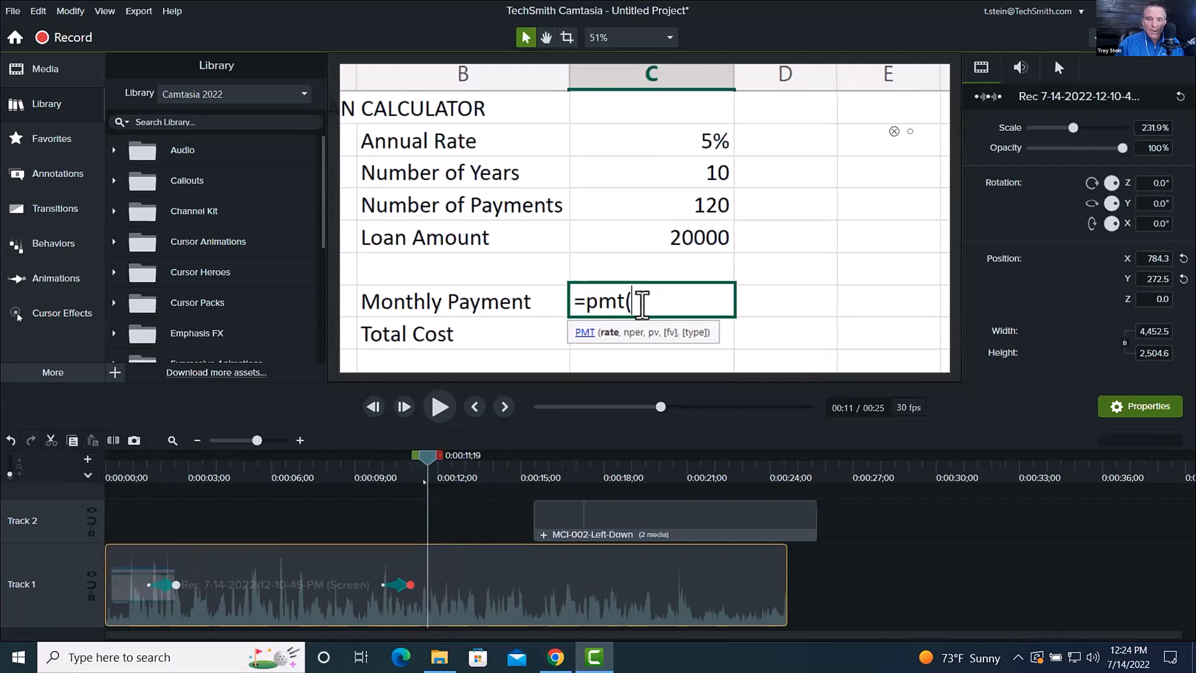
left_click_drag(422, 452, 463, 454)
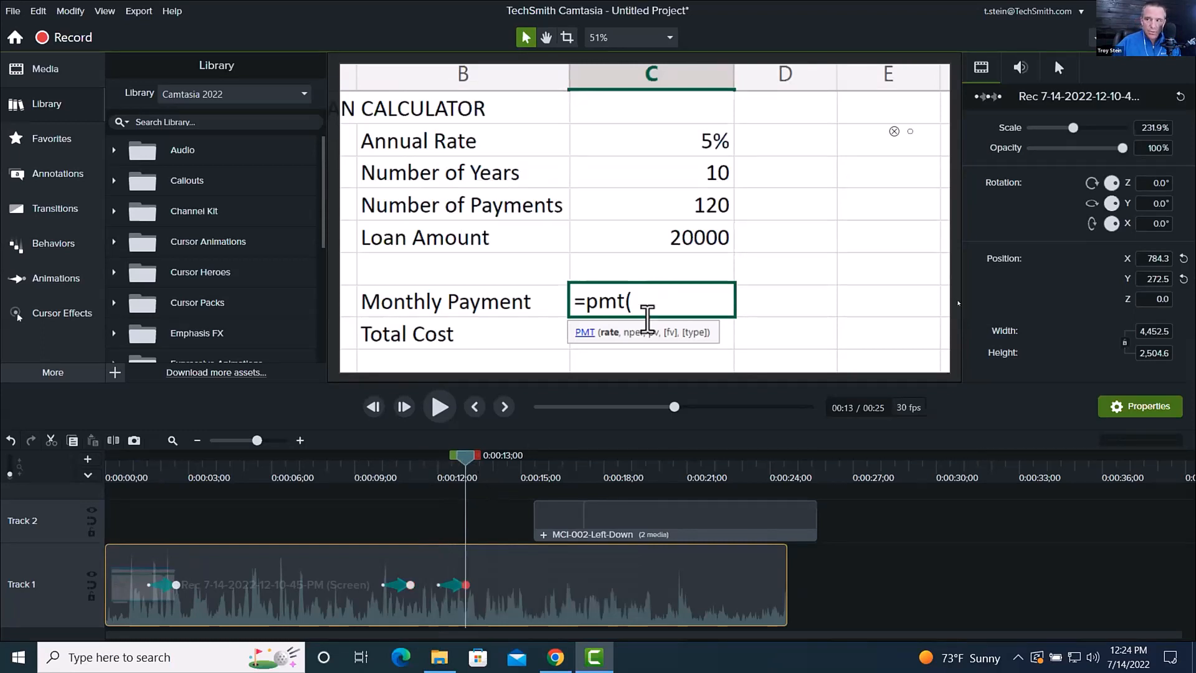
left_click(1183, 279)
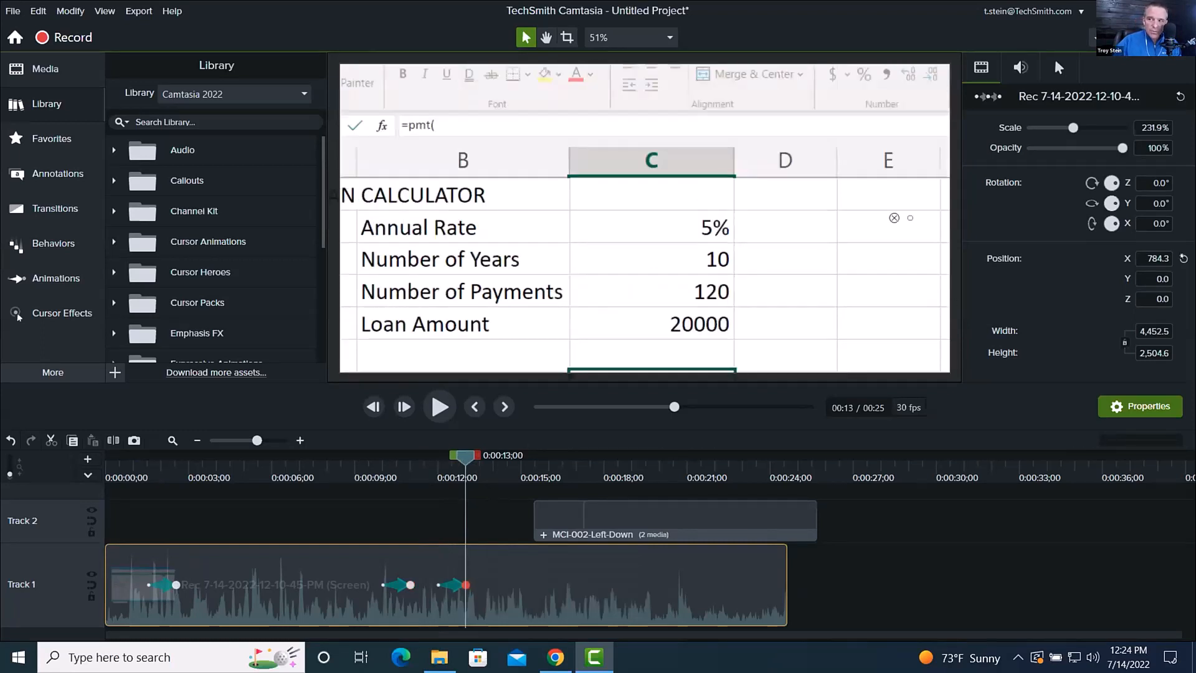
left_click(1182, 258)
left_click(1149, 127)
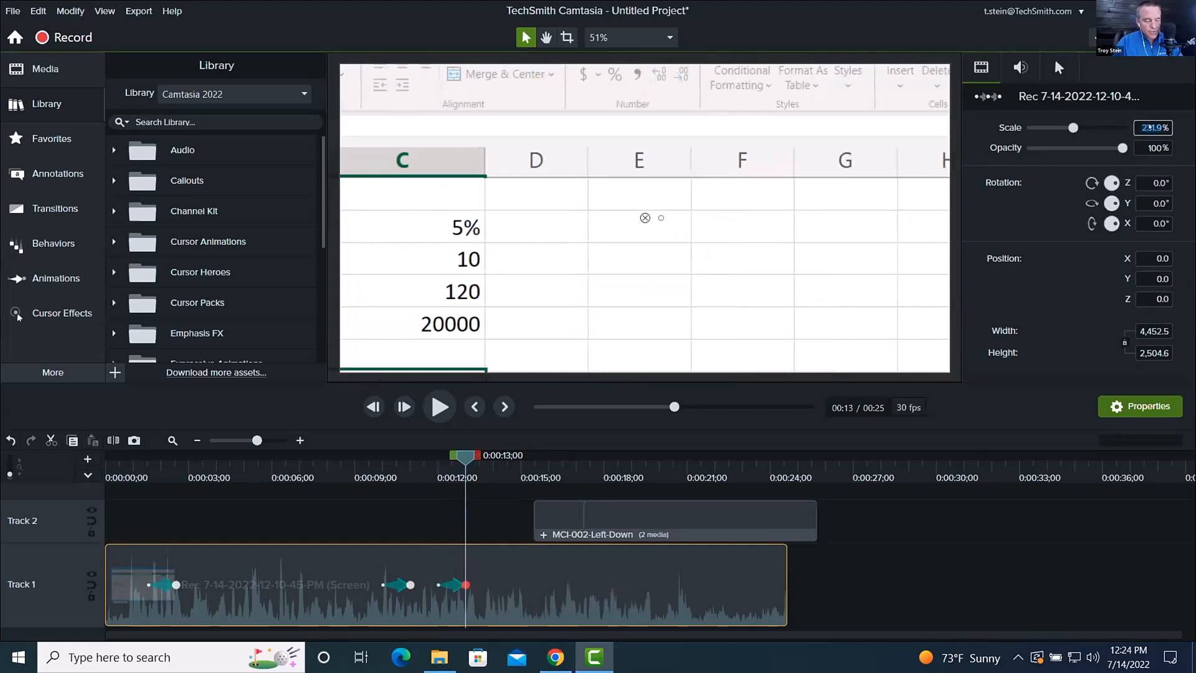
type("100")
key("Return")
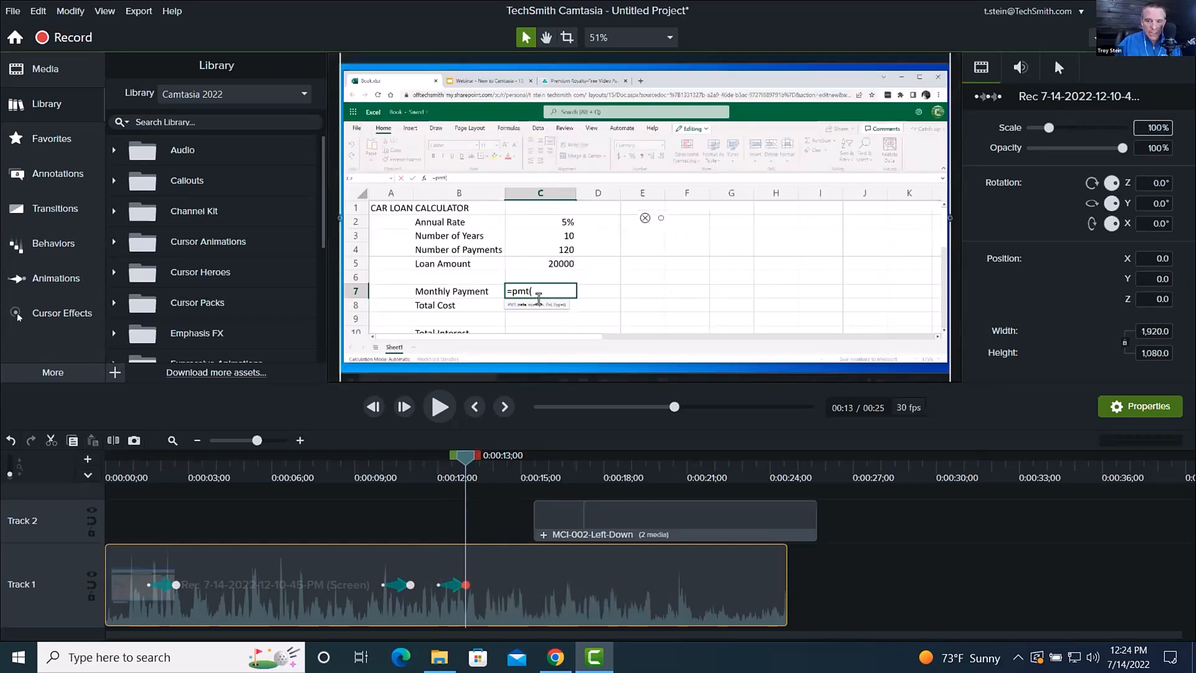
left_click_drag(372, 461, 482, 473)
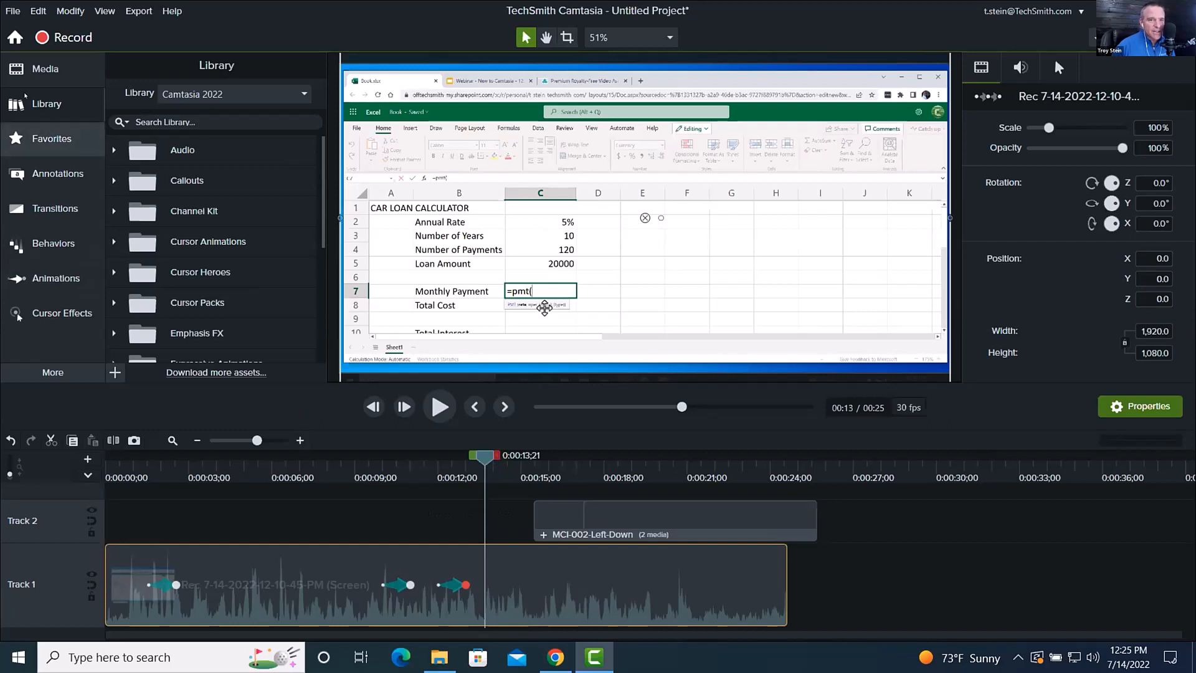
Move the callout clip to Track 1 behind the recording and place the Clap-And-Stomp library music at the start of Track 2
left_click(113, 149)
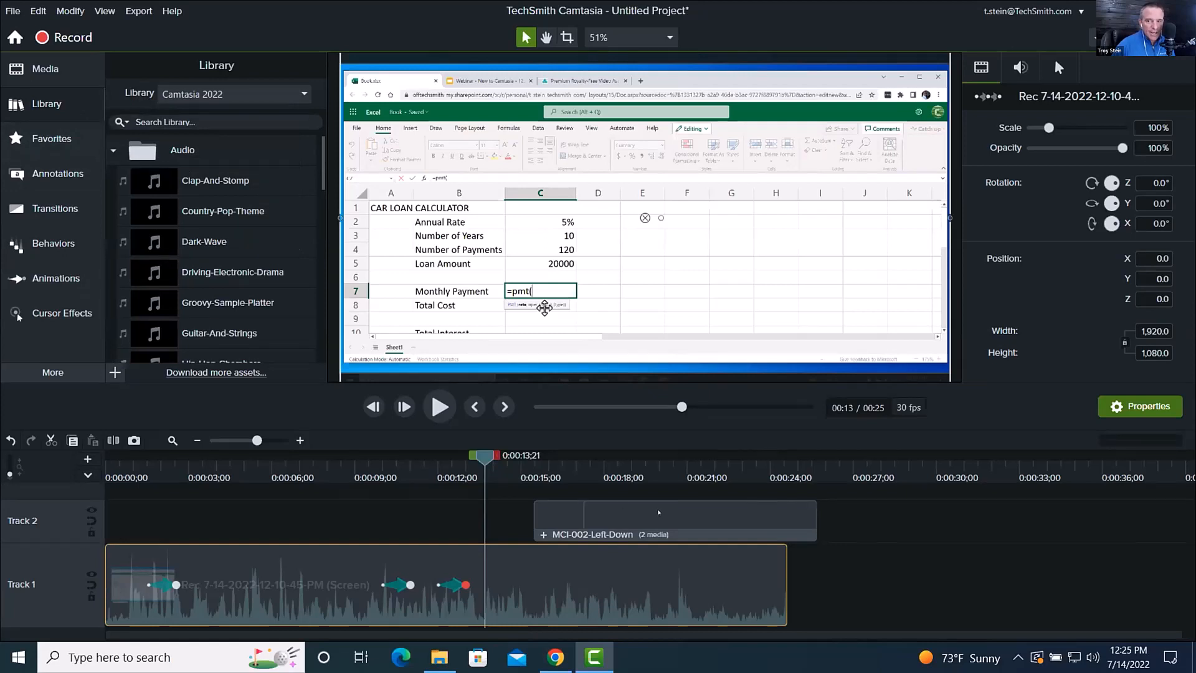
left_click_drag(652, 520, 942, 605)
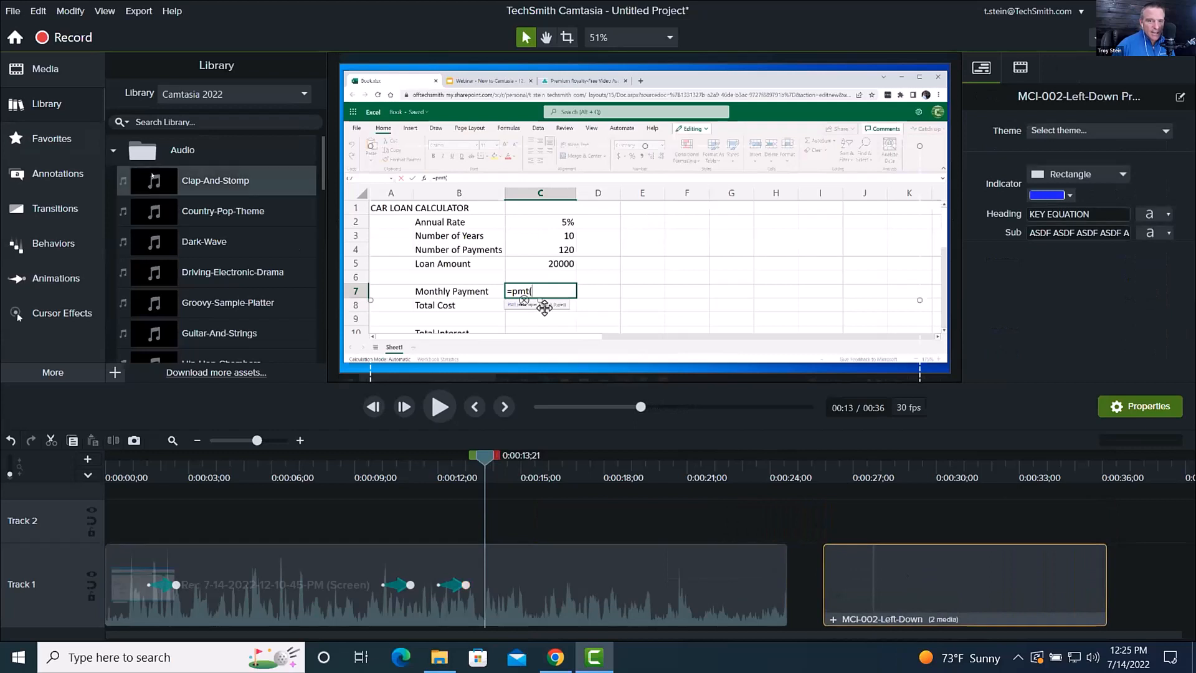
left_click_drag(153, 180, 94, 526)
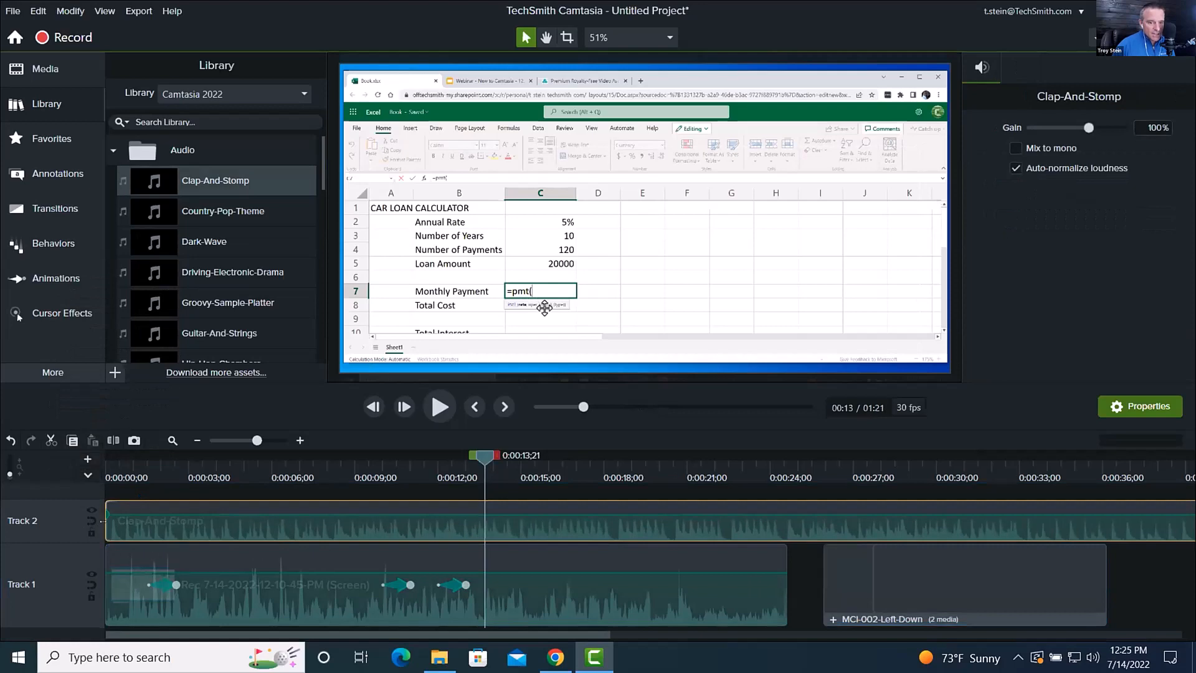
mouse_move(103, 521)
left_mouse_down()
mouse_move(579, 521)
mouse_move(106, 521)
left_mouse_up()
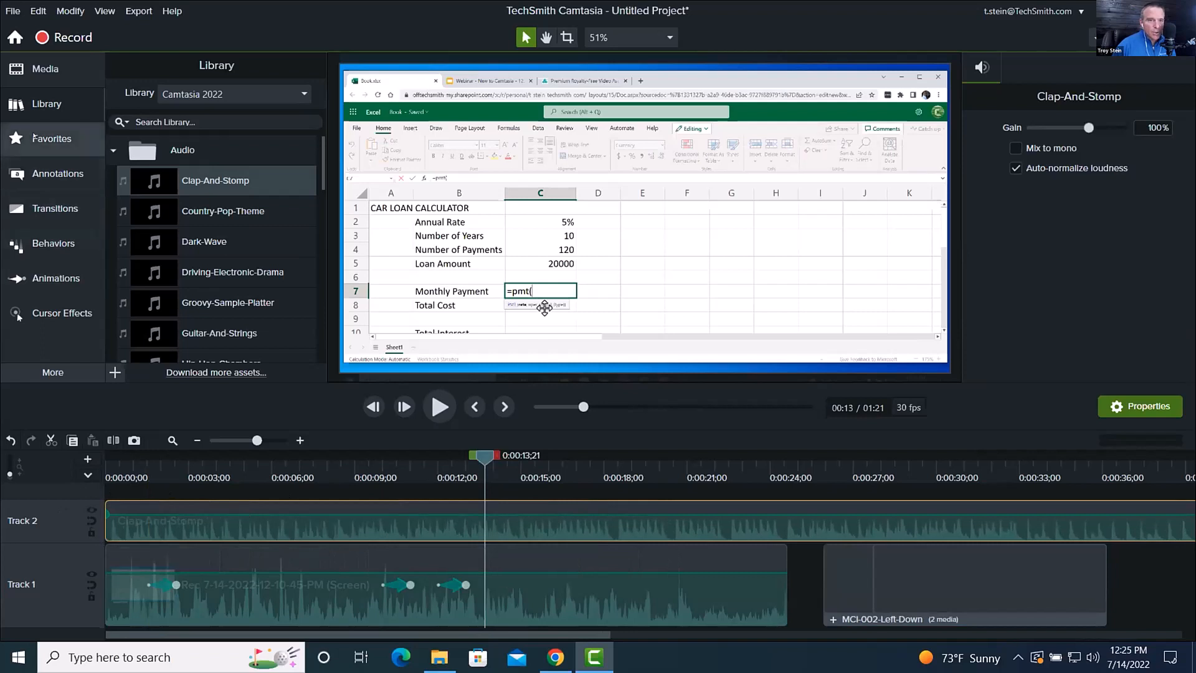
left_click(52, 371)
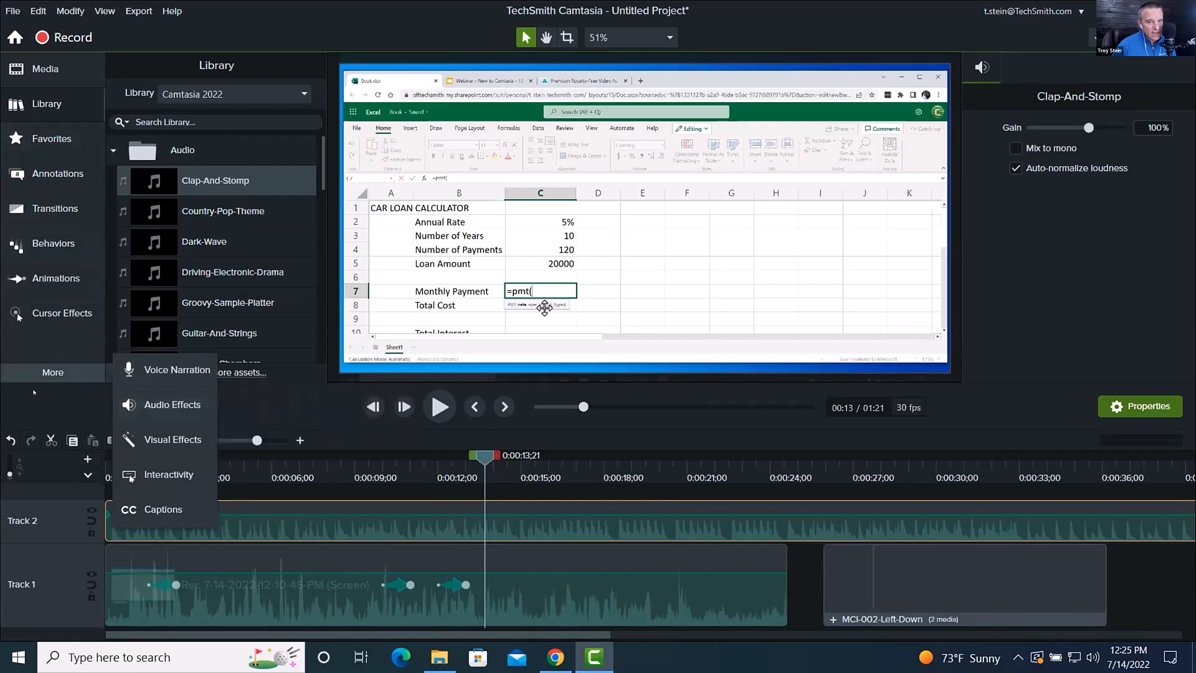
left_click(254, 448)
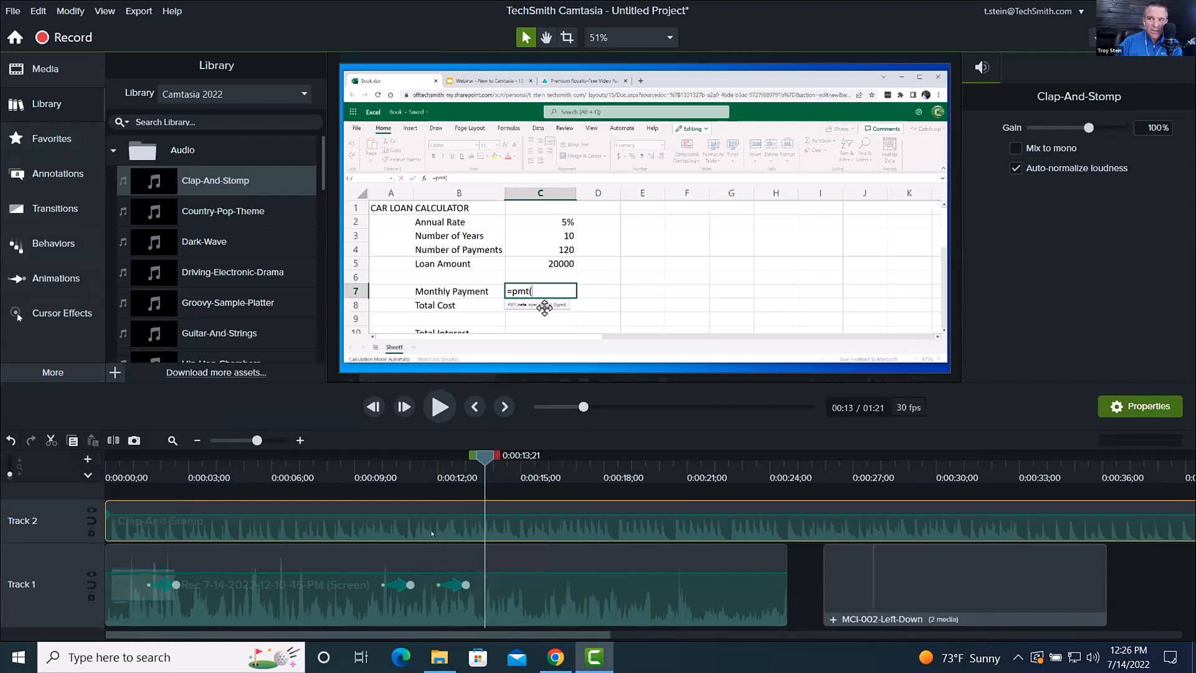
Set the gain of the Clap-And-Stomp clip to 15%
left_click(1141, 126)
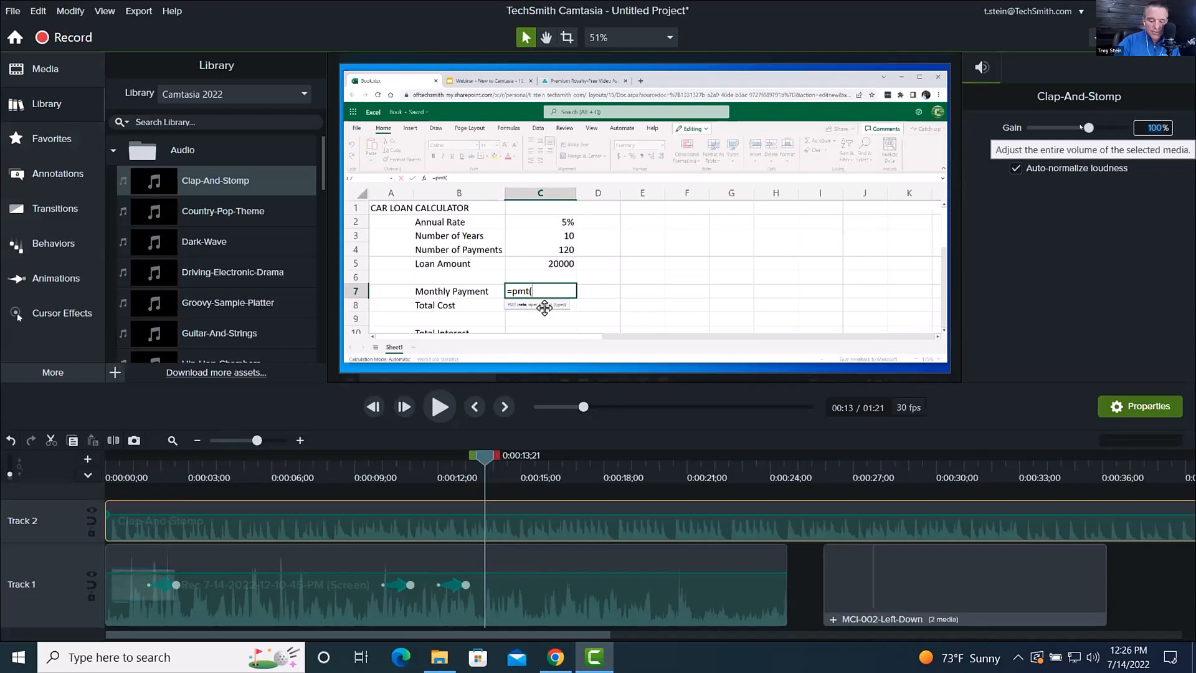
key("Return")
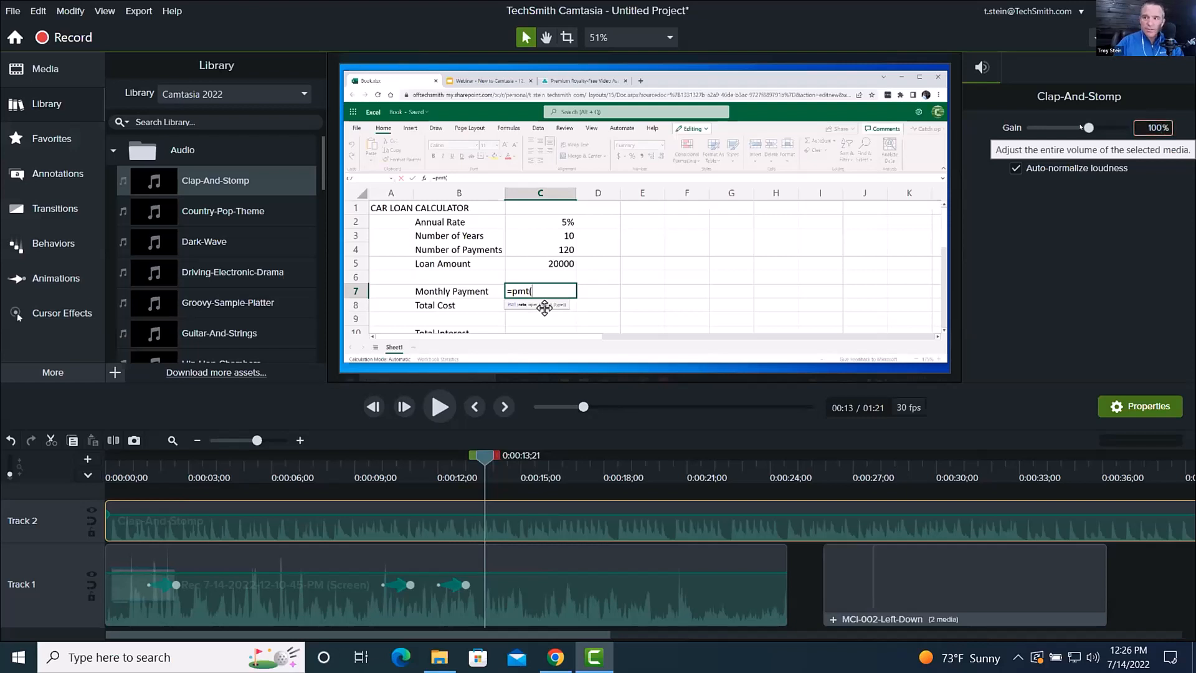
left_click(1143, 127)
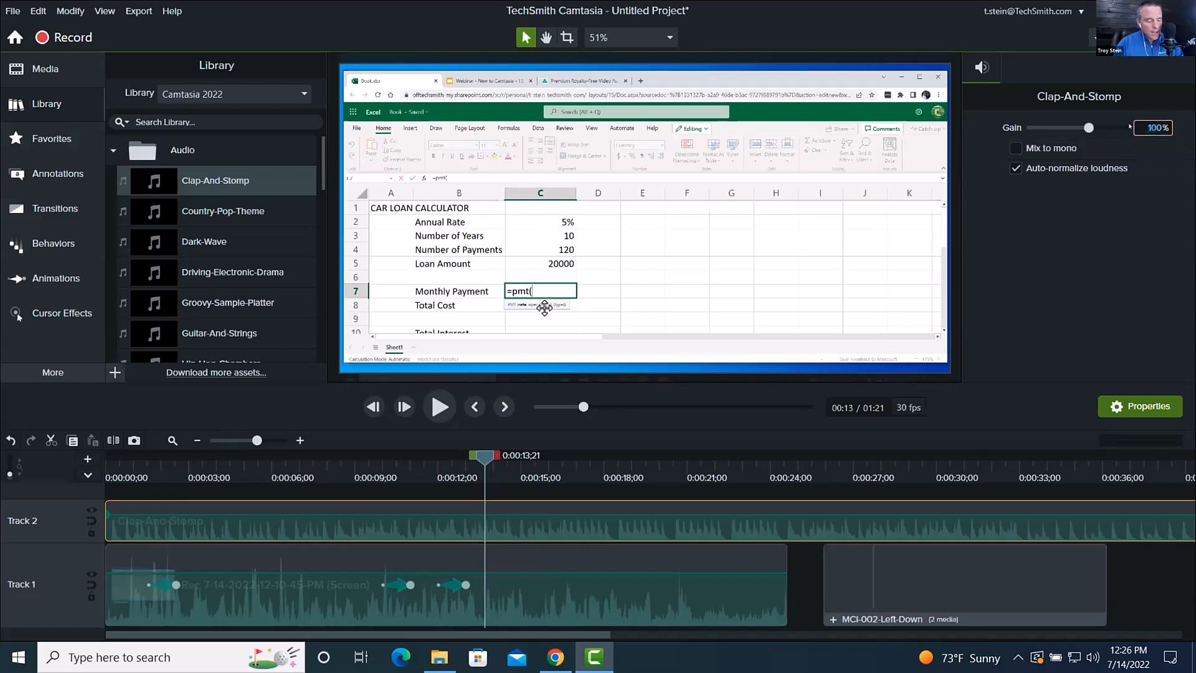
type("15")
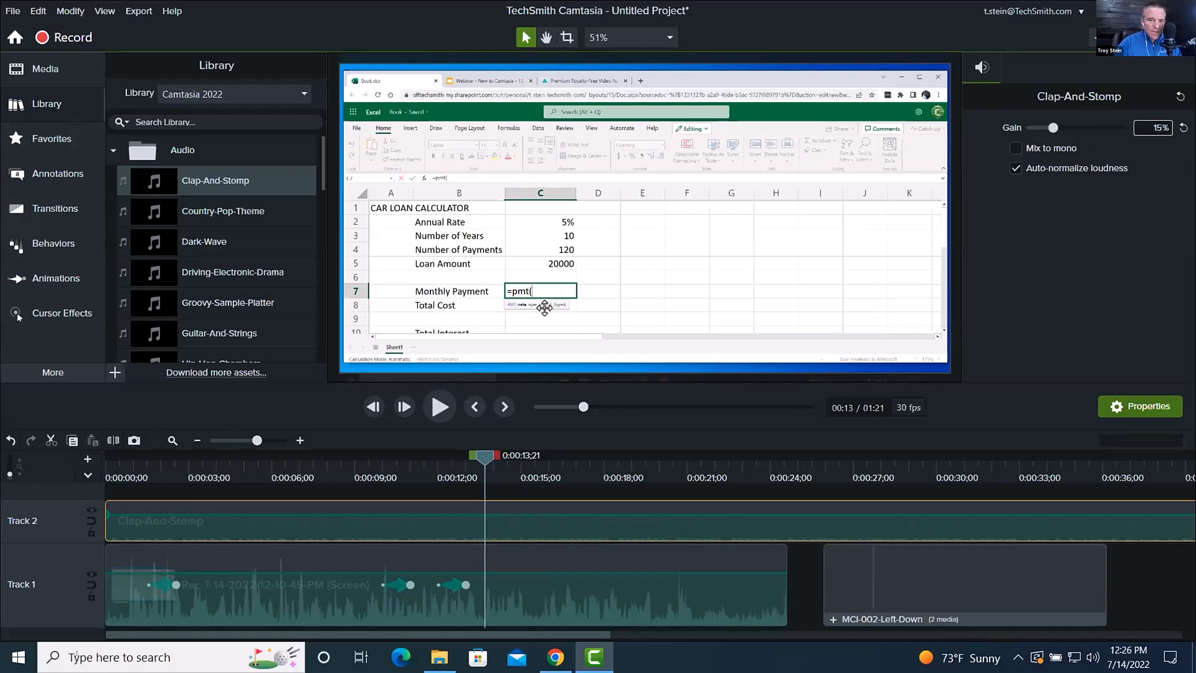
Delete the Clap-And-Stomp music clip from Track 2 and collapse the library's Audio folder
left_click_drag(137, 464, 193, 471)
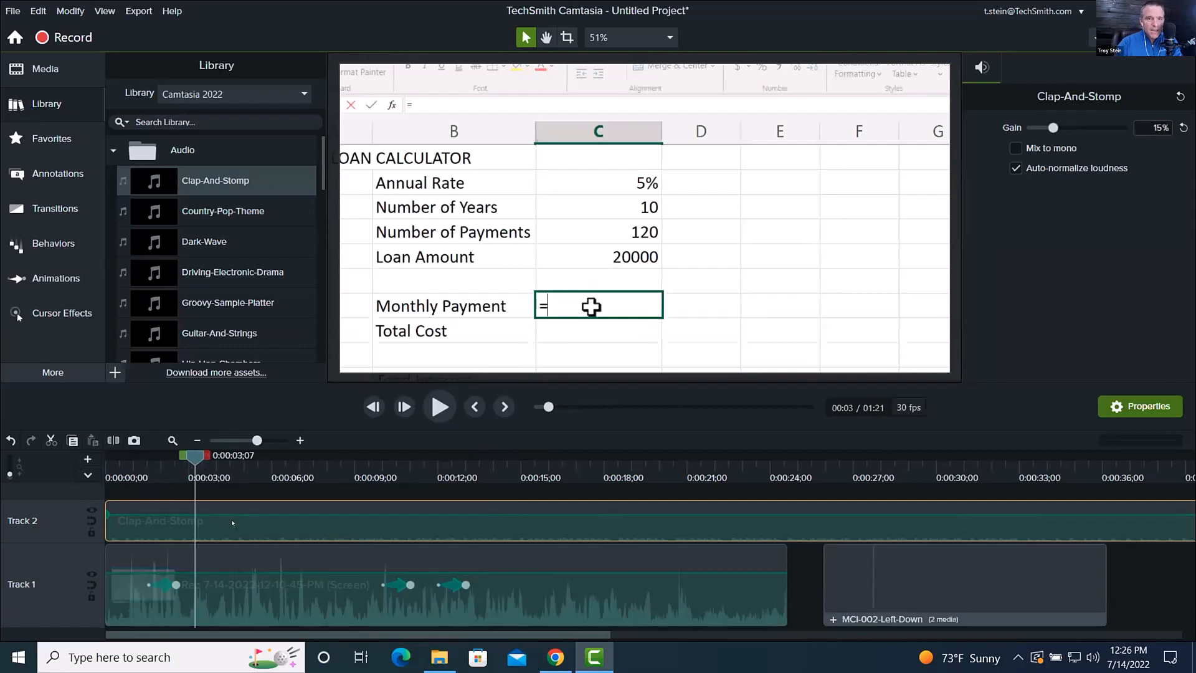
key("Delete")
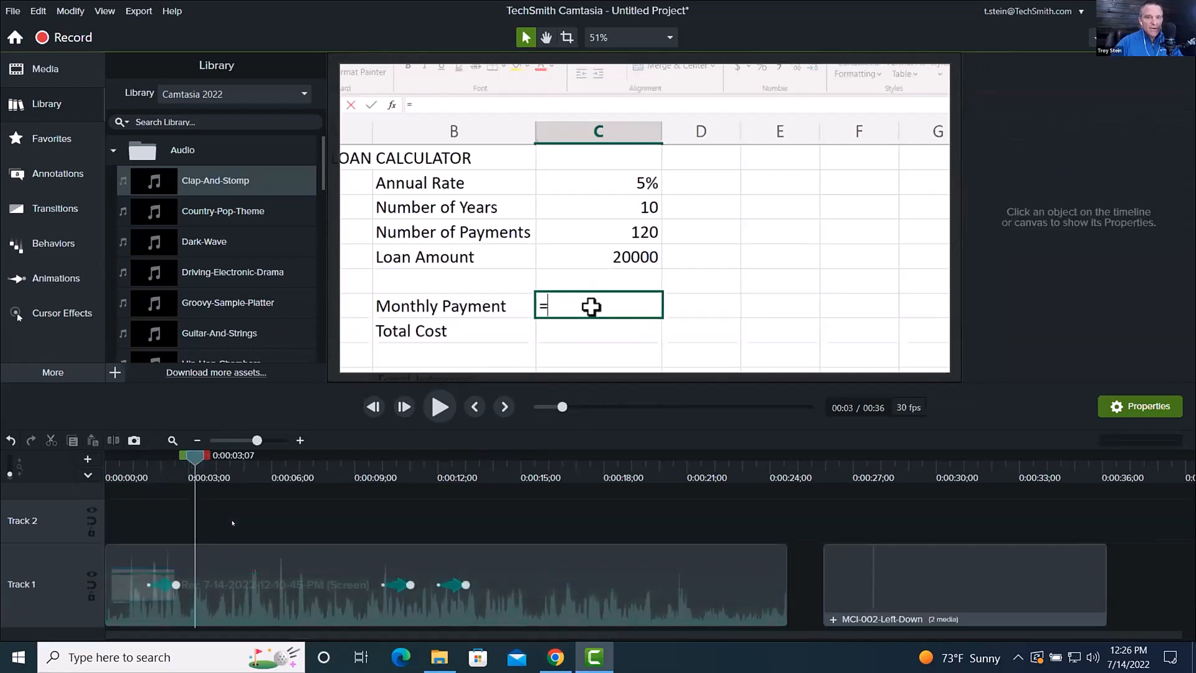
left_click(114, 150)
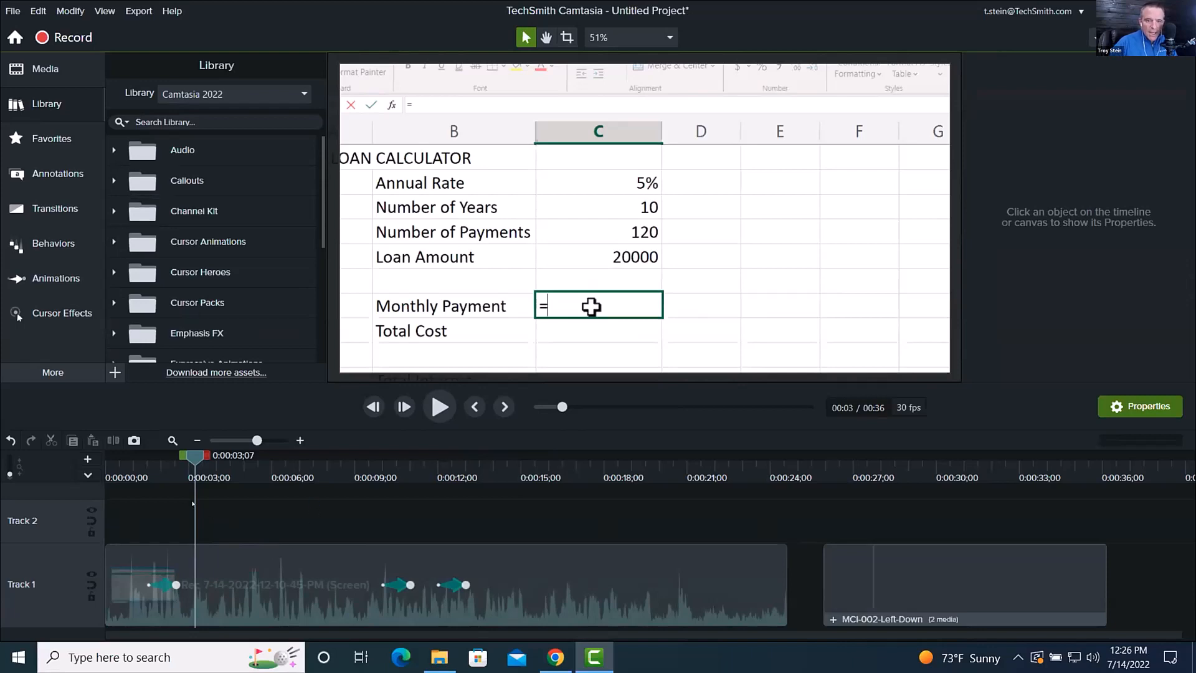
Delete the third animation, which resets the zoom at about 0:00:13;00, from the recording
left_click_drag(143, 472, 507, 485)
left_click(460, 585)
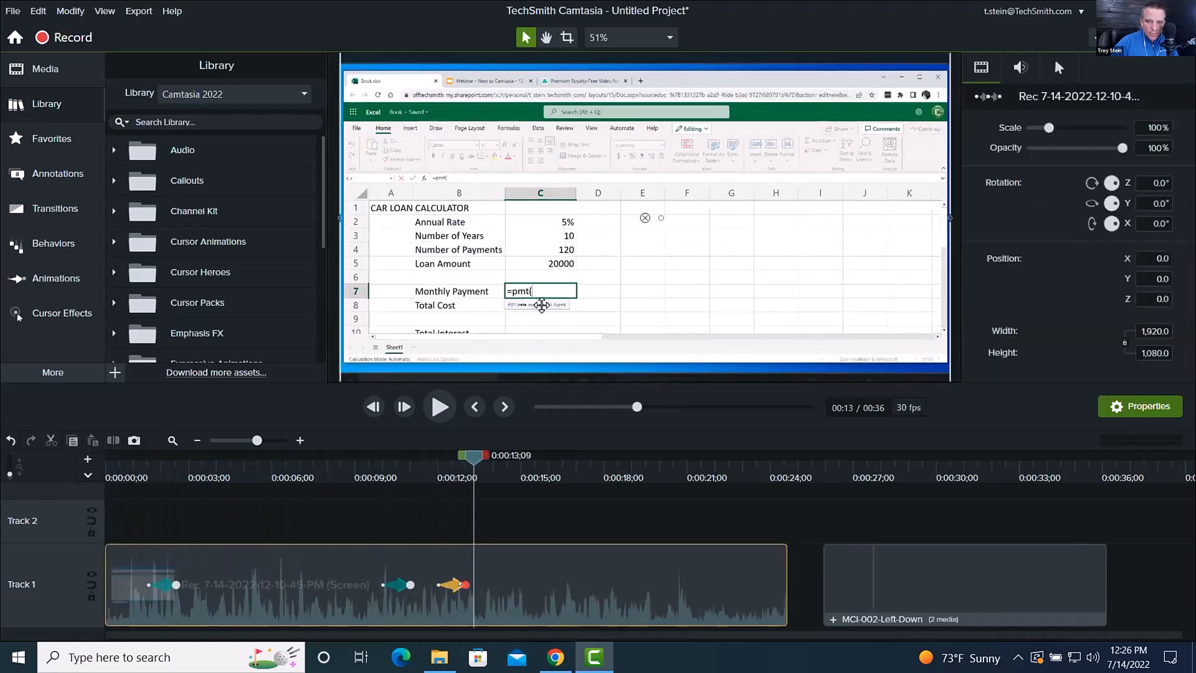
key("Delete")
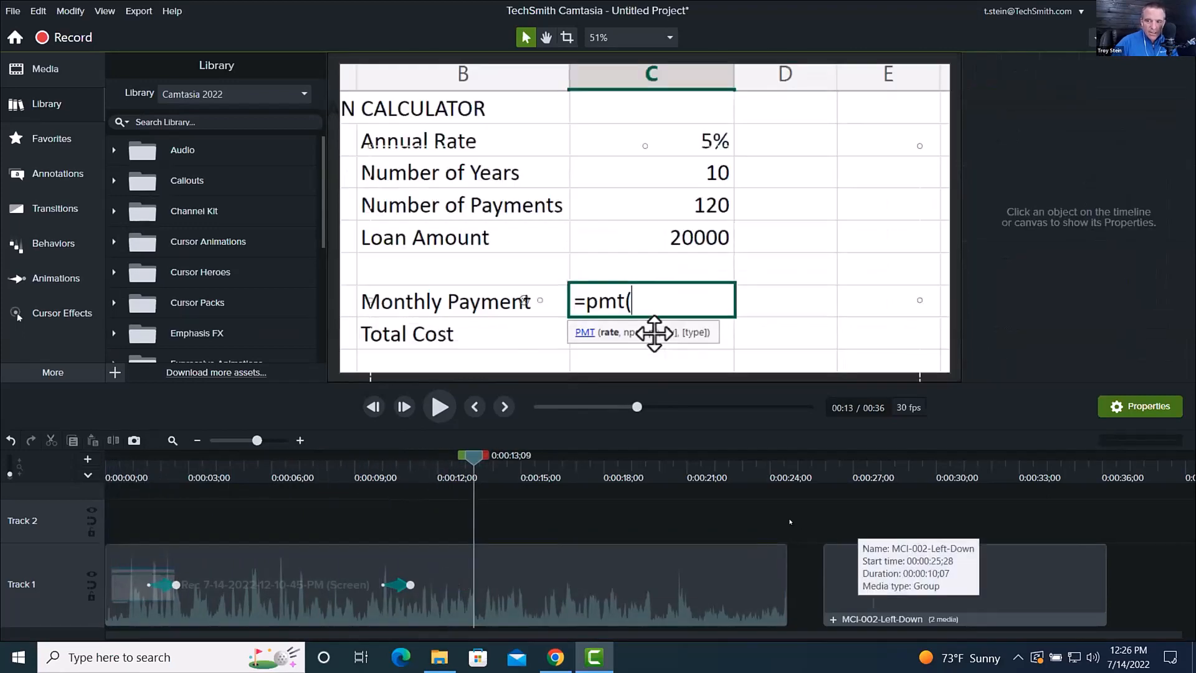
Move the MCI-002-Left-Down callout to Track 2 above the recording, starting at about 0:00:11
left_click_drag(859, 593, 562, 542)
key("ctrl+z")
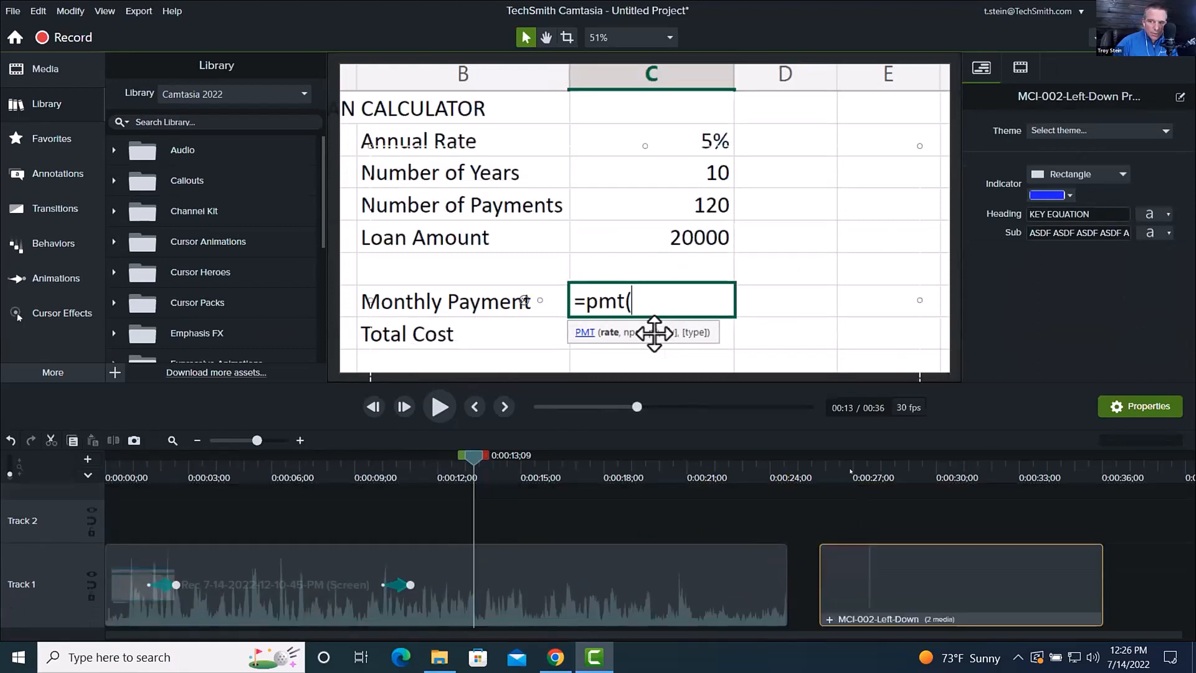
mouse_move(897, 472)
left_mouse_down()
mouse_move(932, 472)
mouse_move(846, 471)
mouse_move(941, 472)
mouse_move(828, 471)
mouse_move(921, 472)
left_mouse_up()
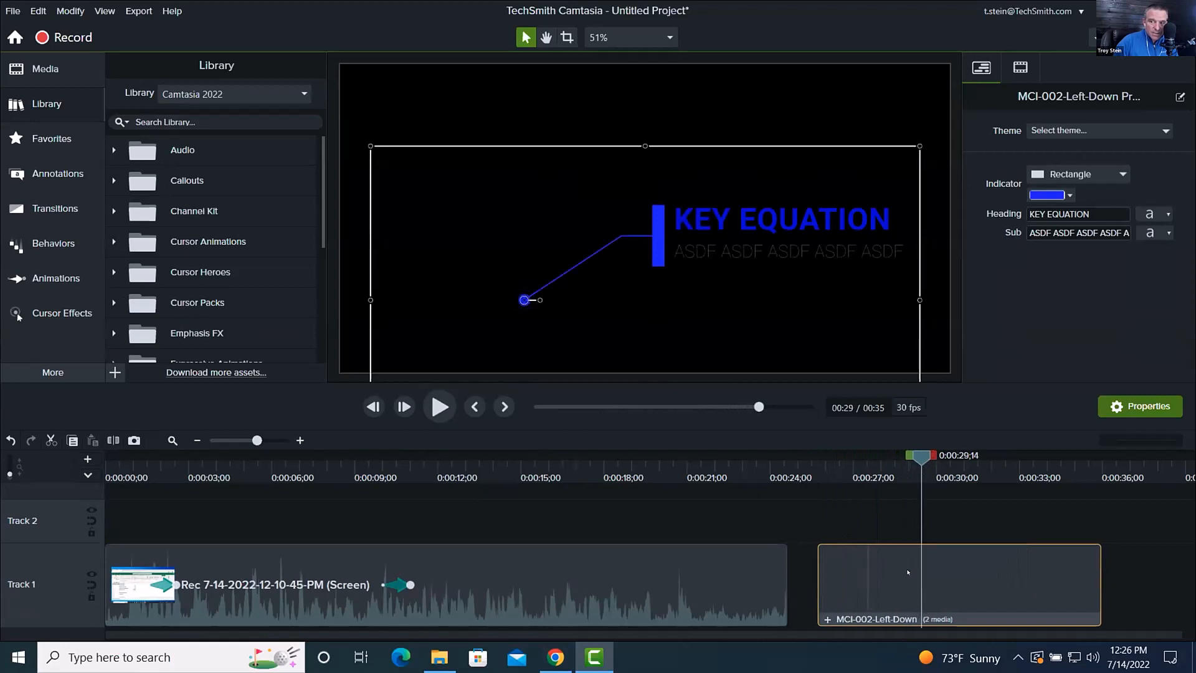
left_click_drag(903, 570, 416, 522)
left_click_drag(332, 454, 519, 464)
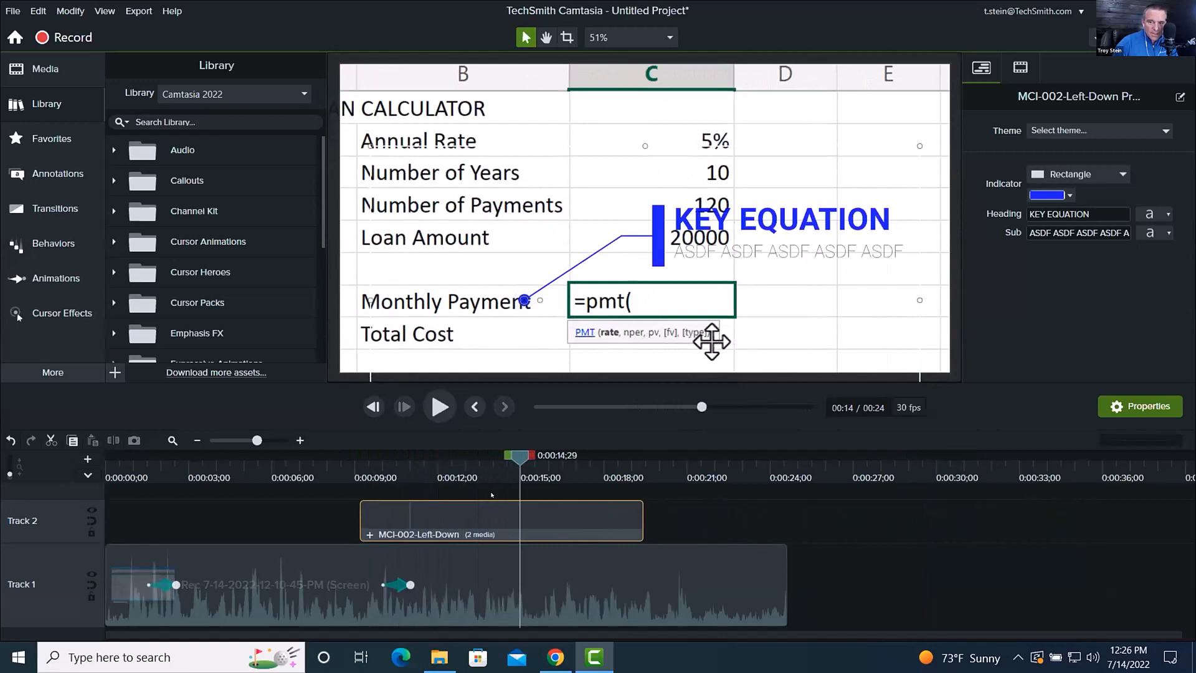
left_click_drag(497, 511, 547, 512)
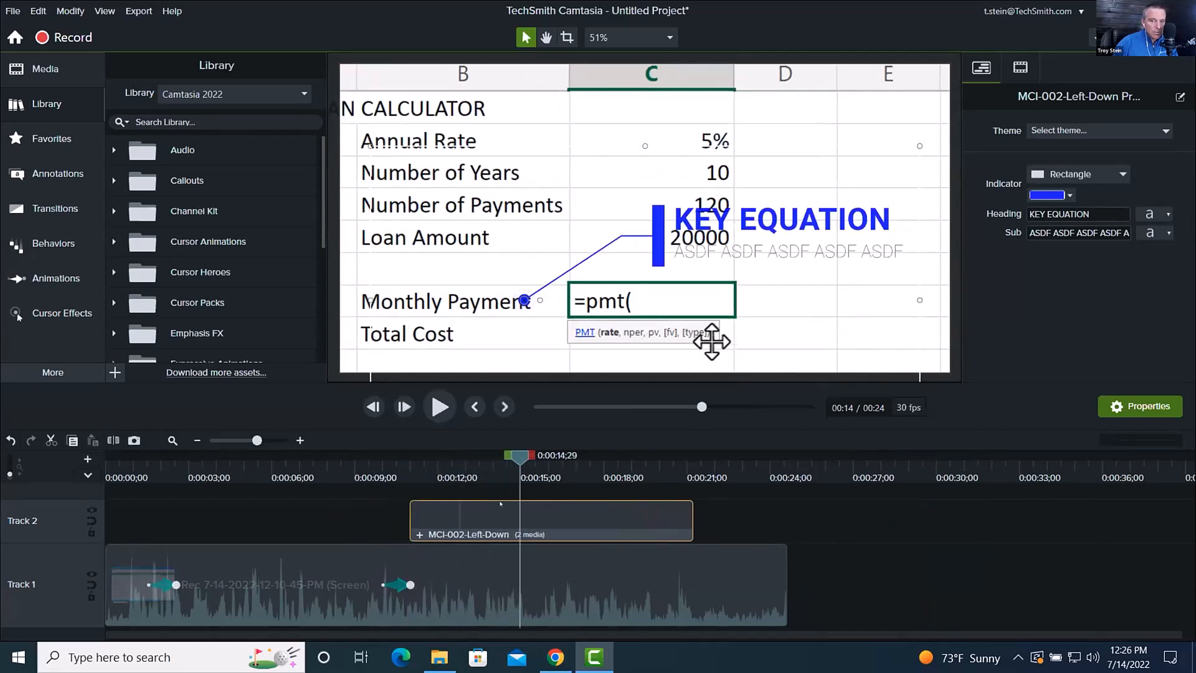
Reposition the callout on the canvas so its pointer dot sits on the start of the =pmt( formula cell
left_click(472, 583)
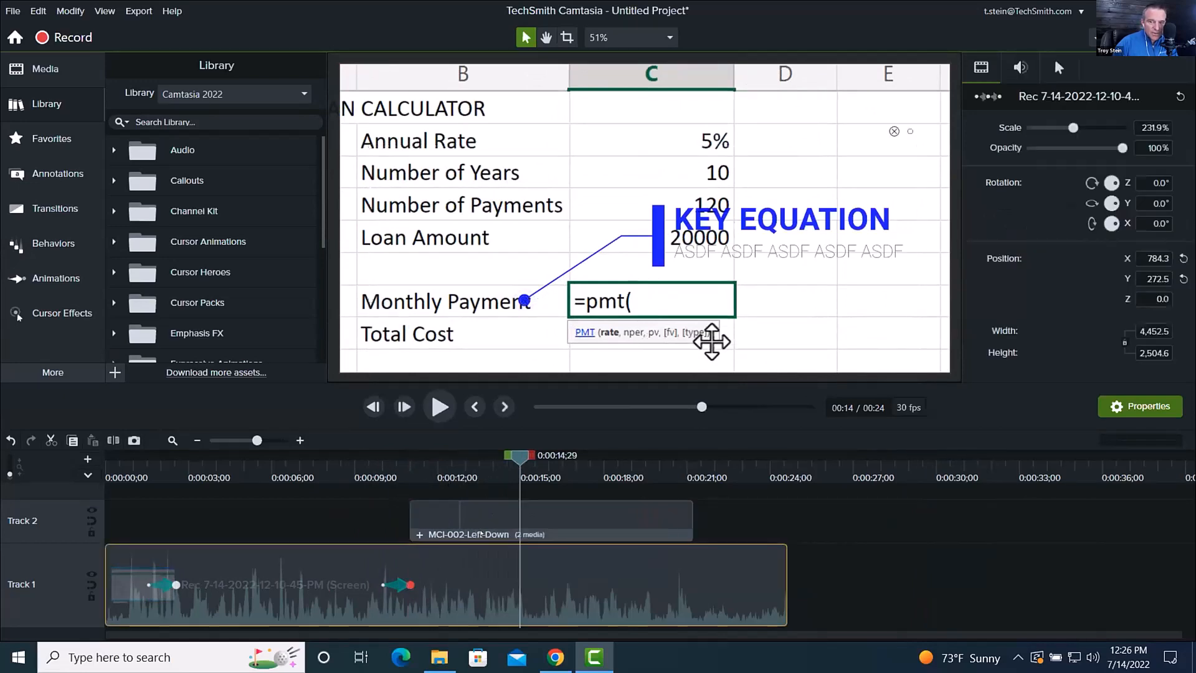
left_click(500, 522)
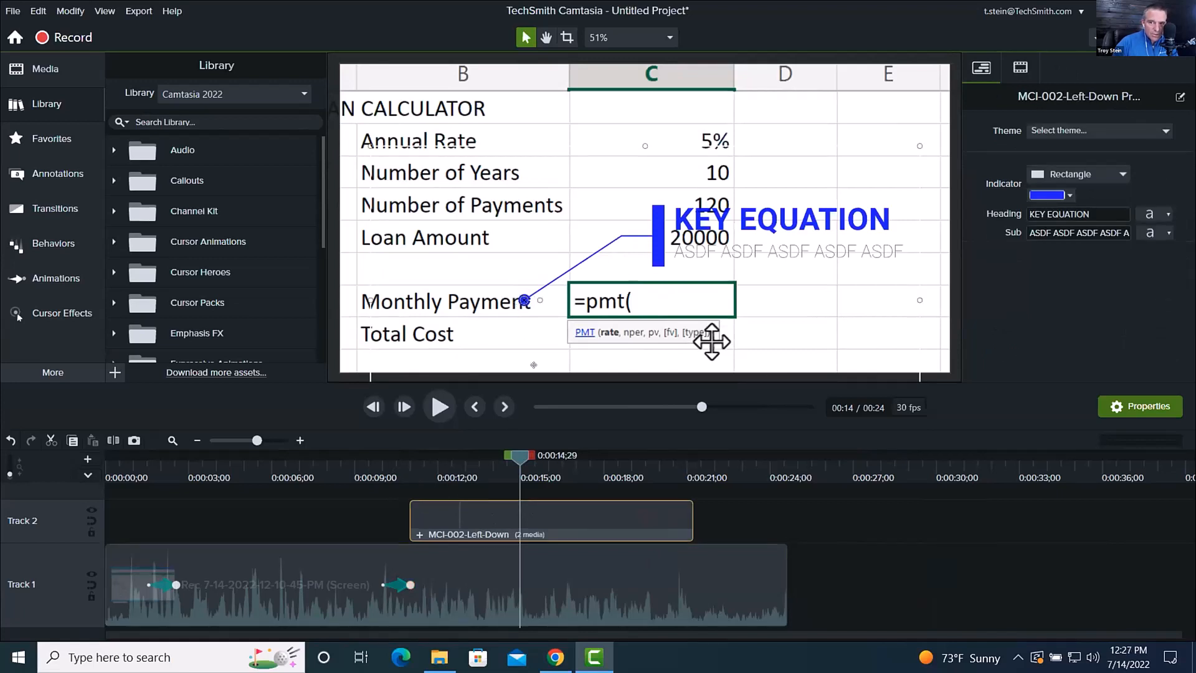
left_click_drag(480, 462, 509, 462)
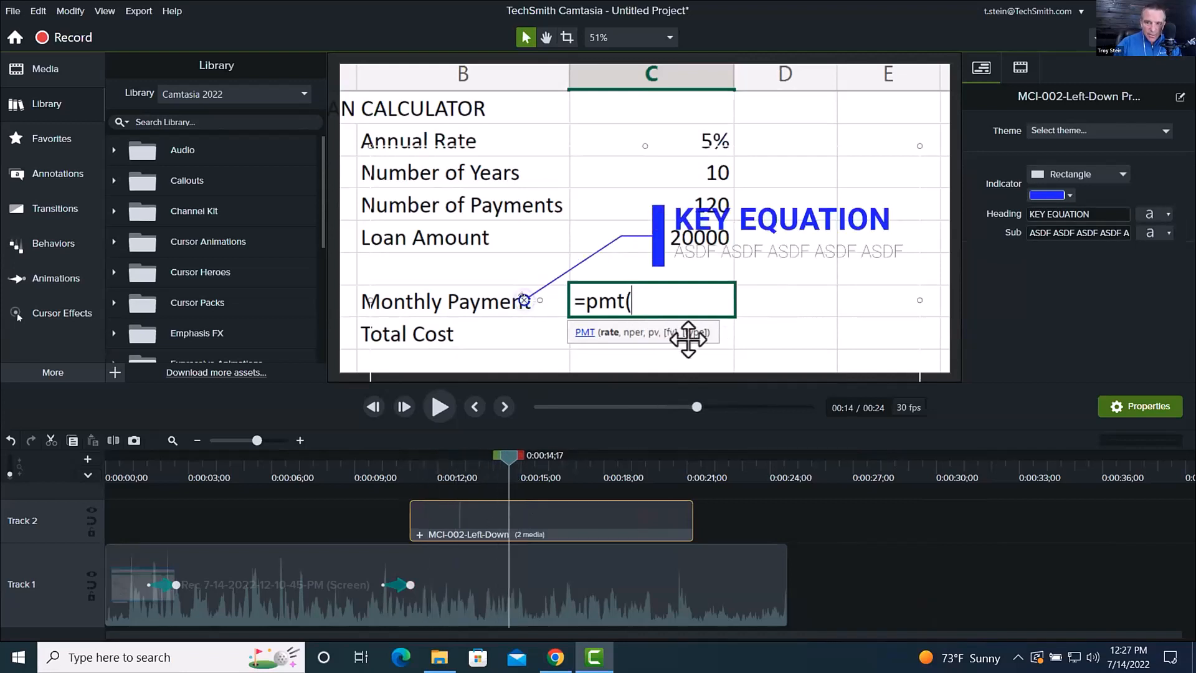
left_click_drag(523, 300, 577, 304)
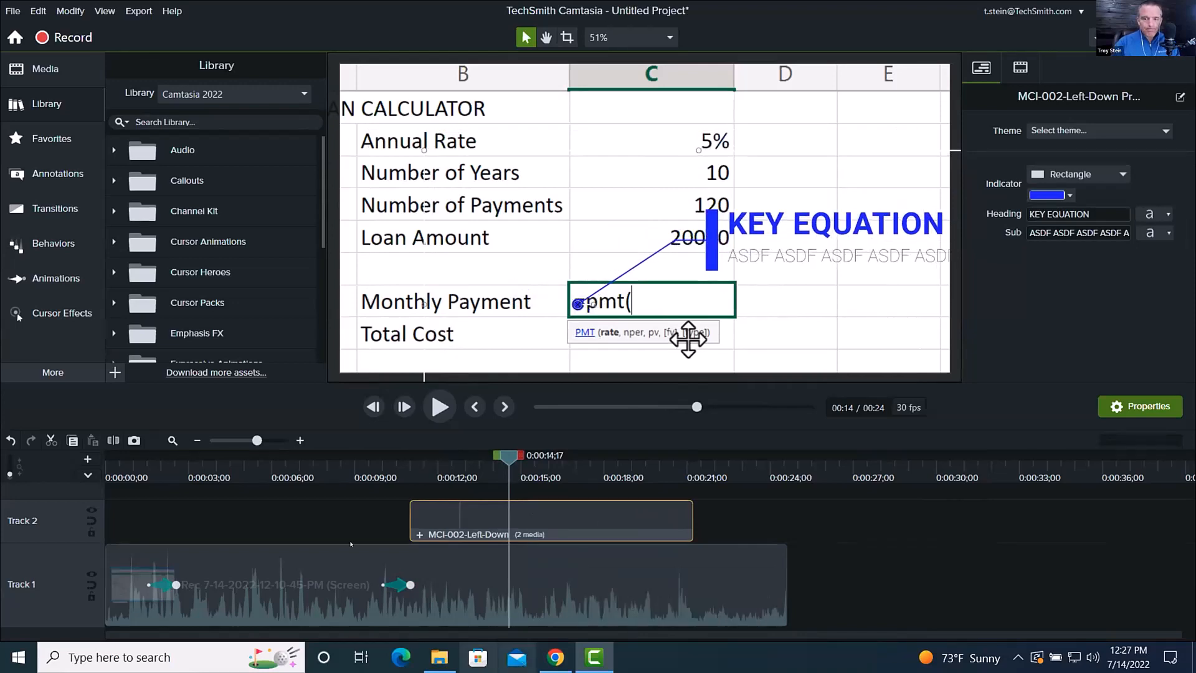
Return the playhead to the start of the timeline and expand the library's Titles folder
left_click(171, 475)
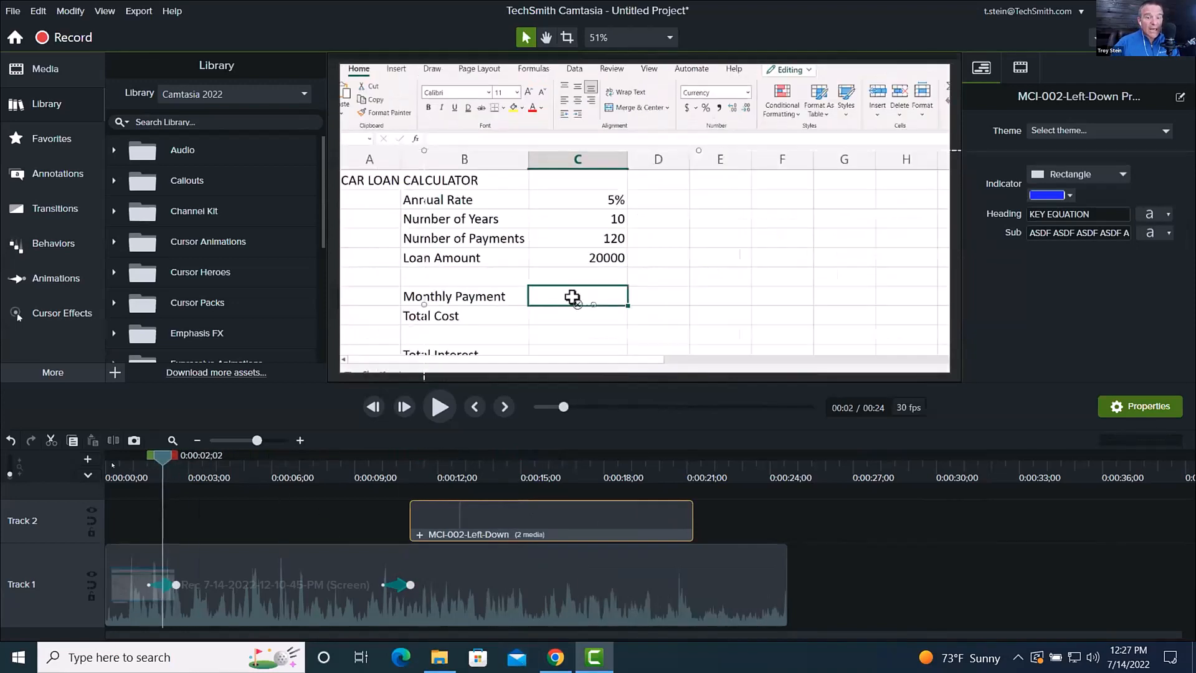
left_click_drag(169, 473, 95, 464)
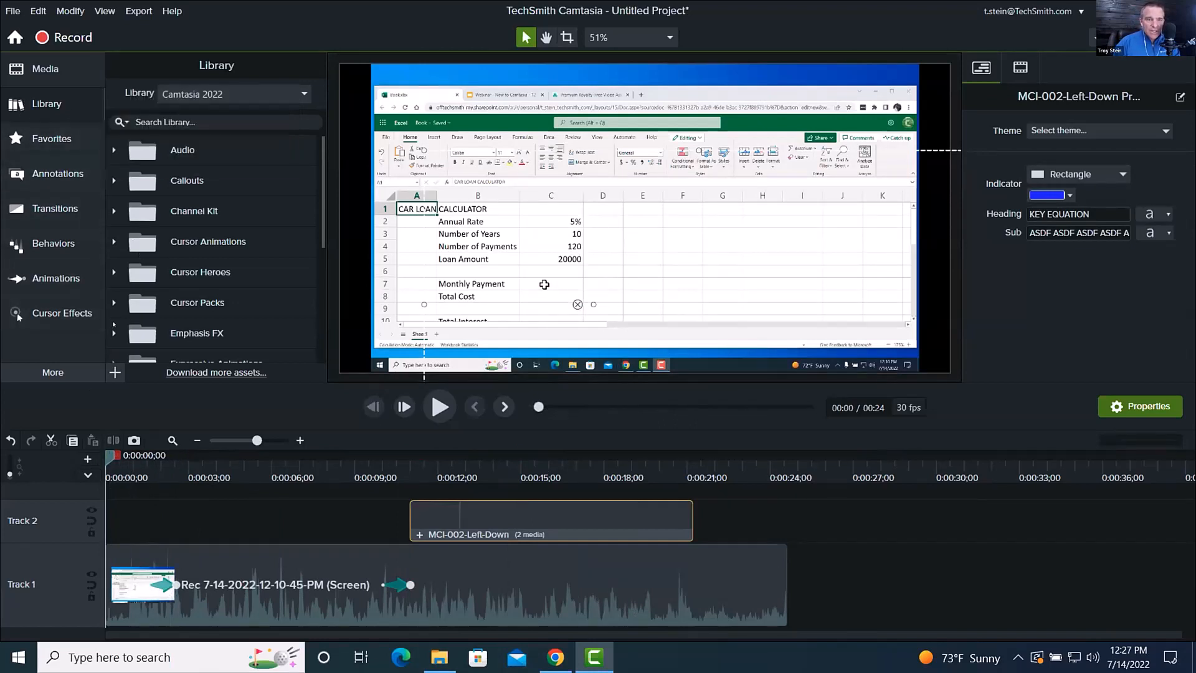
scroll(113, 323, "down", 5)
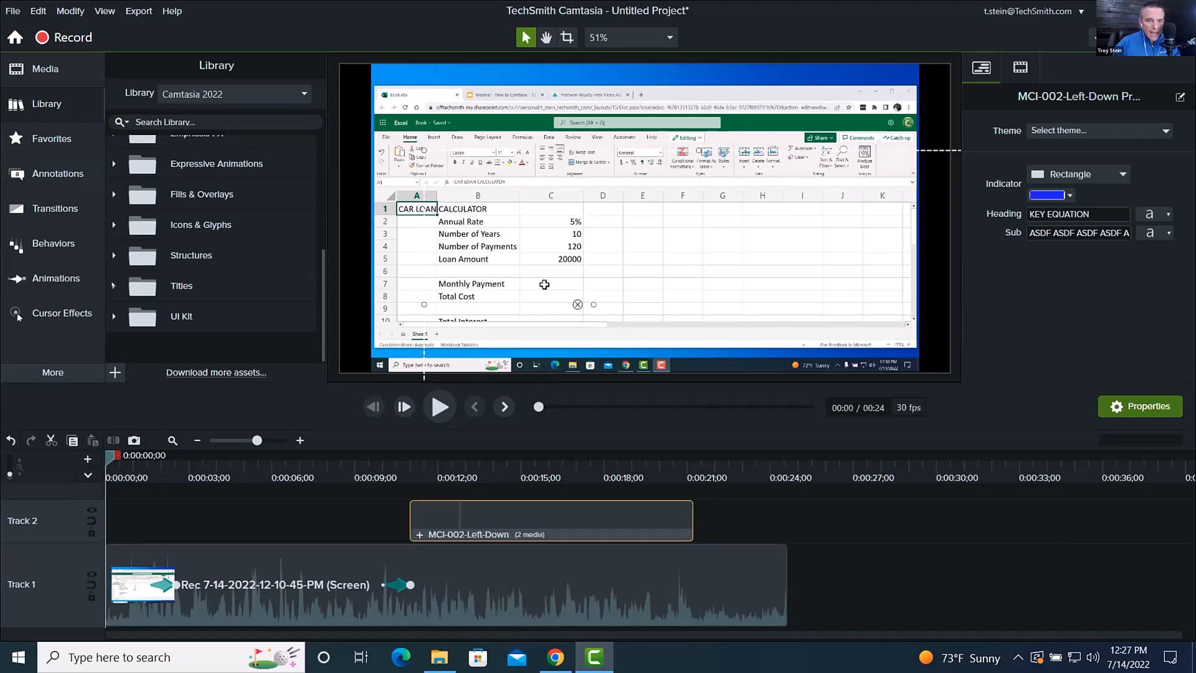
left_click(113, 285)
scroll(123, 286, "down", 3)
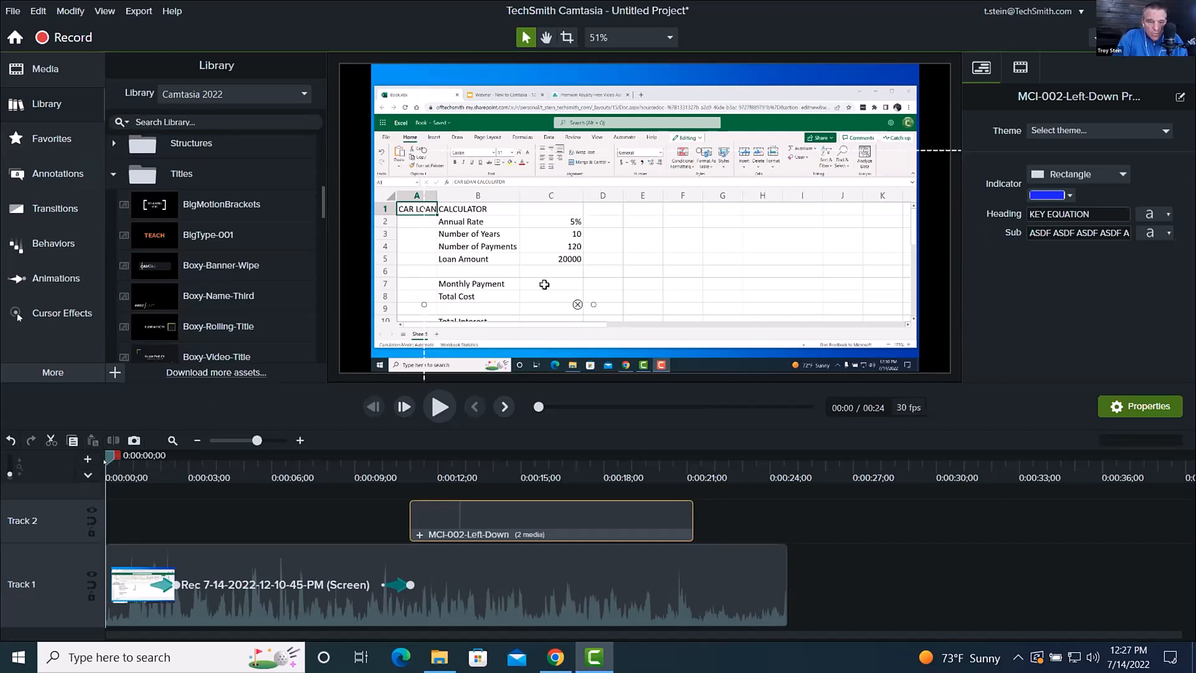
Ripple all clips on both tracks later so the recording starts at 0:00:07;27, leaving space for an intro
mouse_move(109, 458)
left_mouse_down()
mouse_move(296, 458)
mouse_move(101, 452)
mouse_move(314, 458)
mouse_move(104, 458)
left_mouse_up()
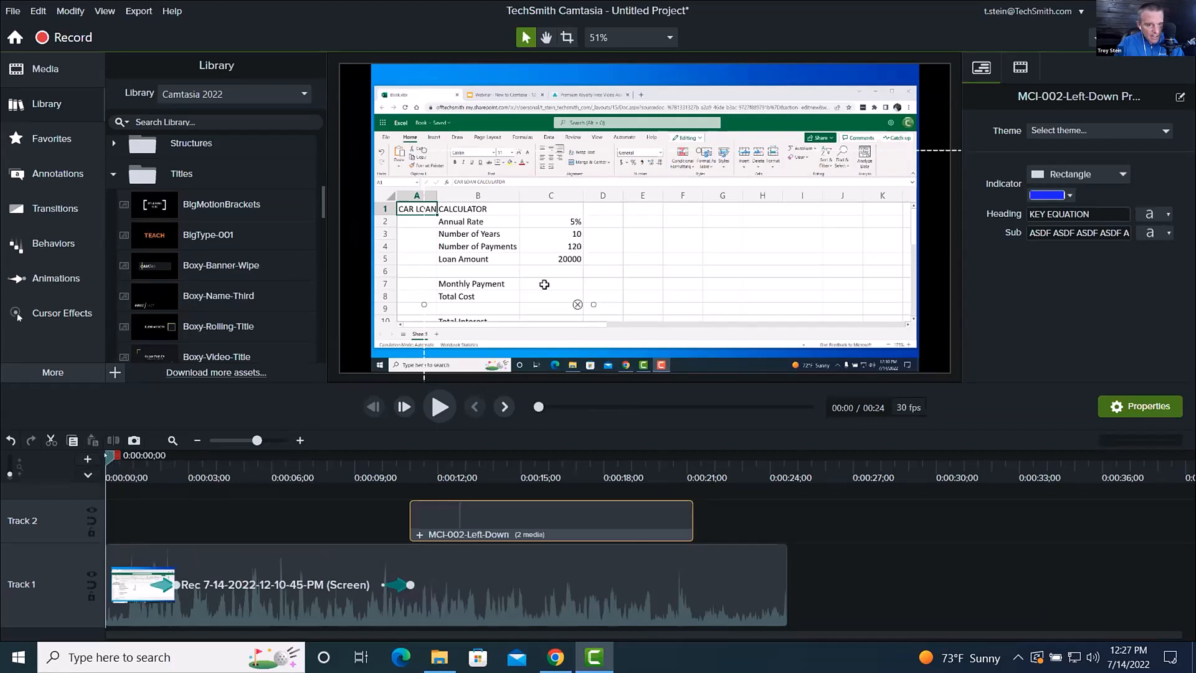
left_click_drag(105, 454, 350, 471)
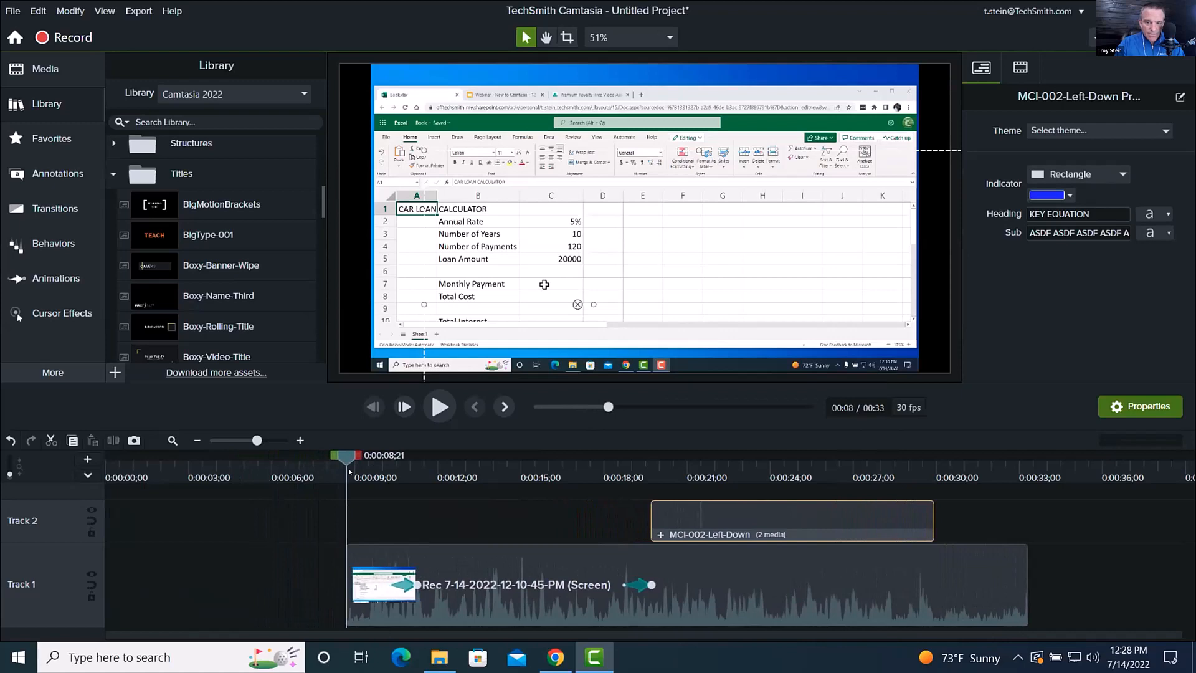
left_click_drag(330, 455, 324, 480)
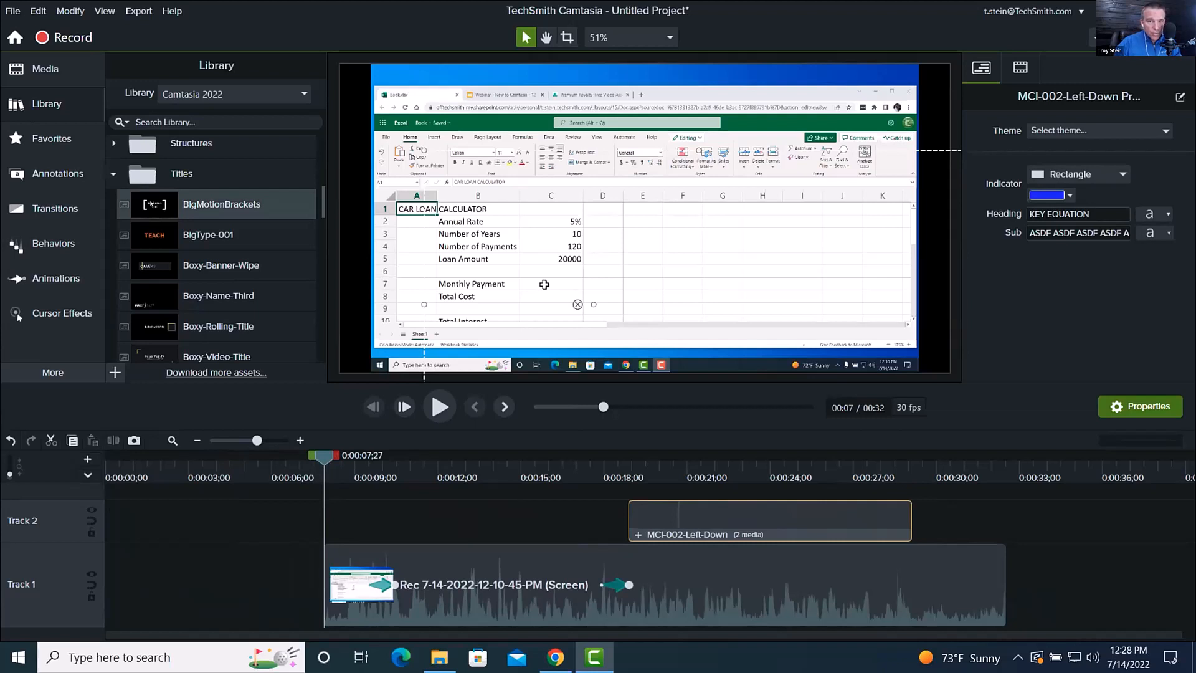
Place the BigMotionBrackets title at the start of Track 1 and show the frame at 0:00:01;18
key("ctrl+a")
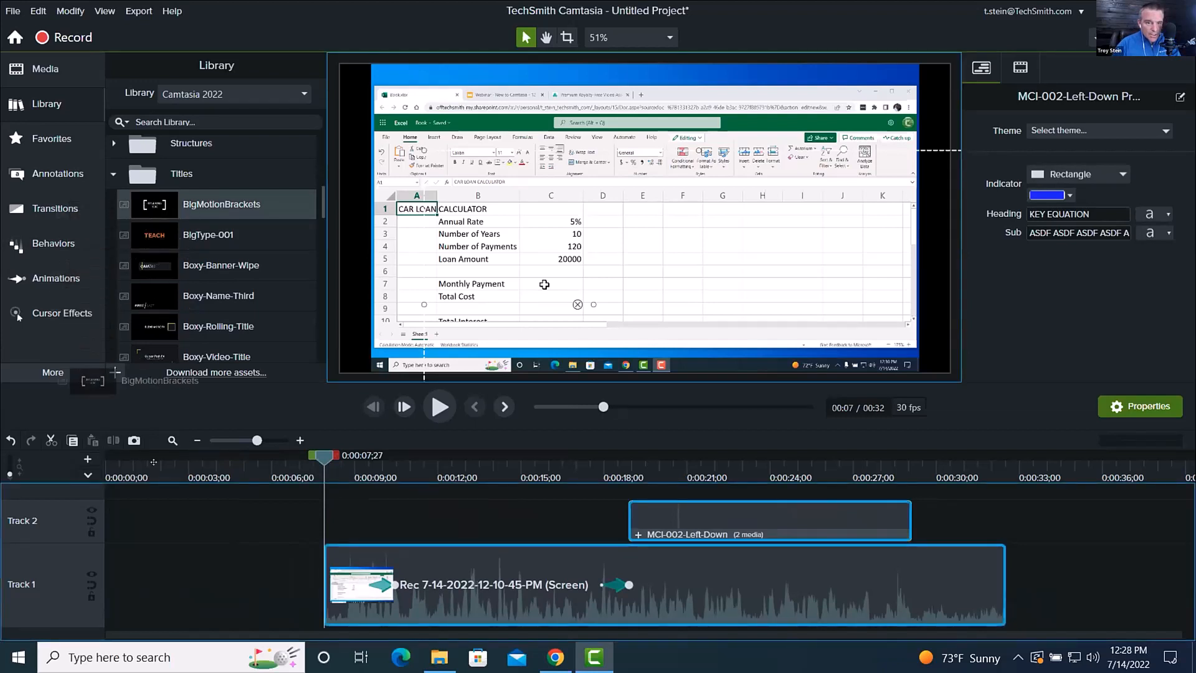
left_click_drag(153, 577, 97, 613)
mouse_move(133, 475)
left_mouse_down()
mouse_move(106, 472)
mouse_move(149, 471)
left_mouse_up()
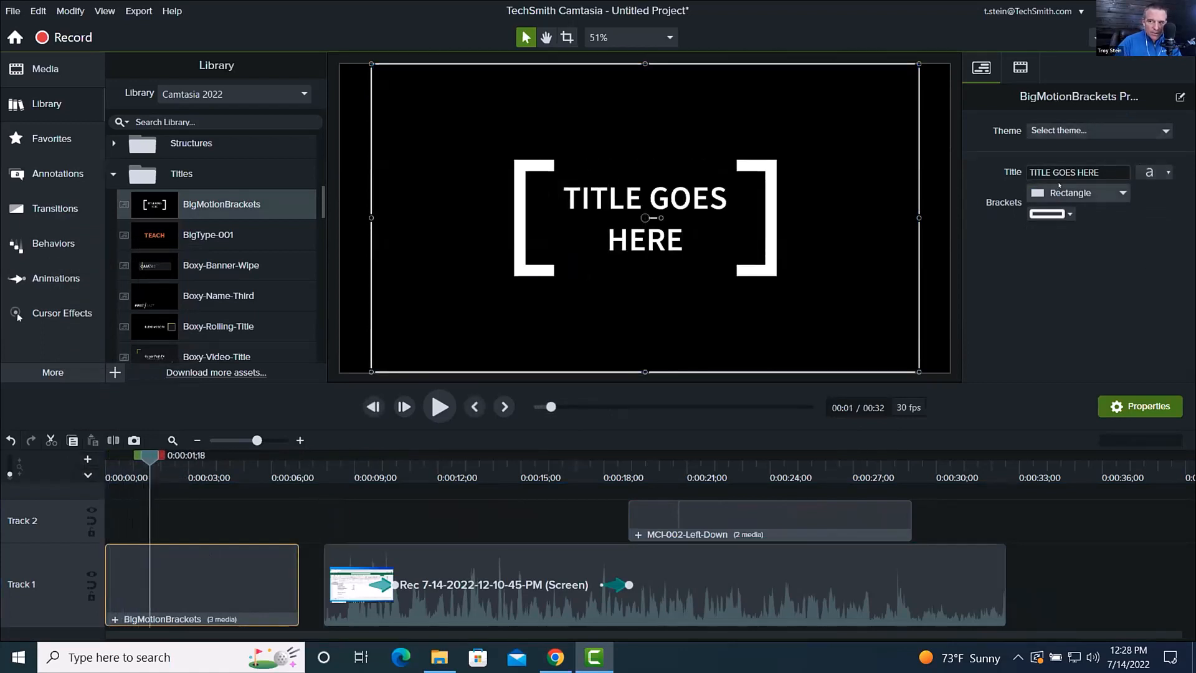
Set the title text of the intro to "CALCULATING CAR LOANS"
left_click(1079, 171)
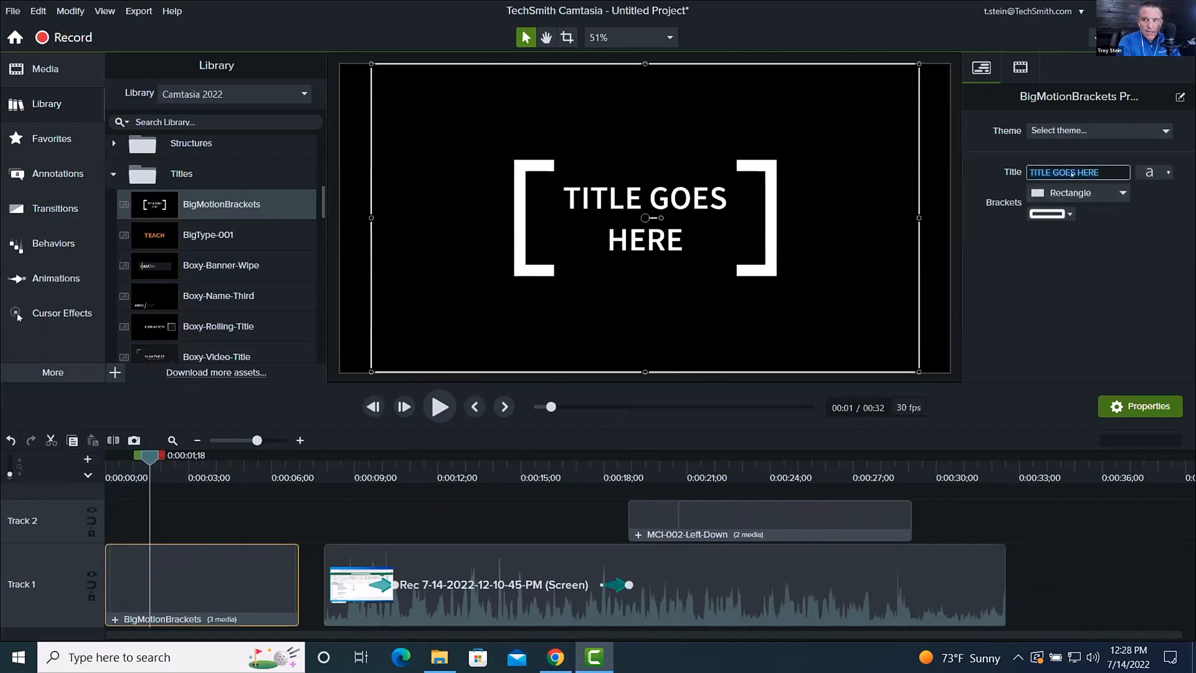
type("cal")
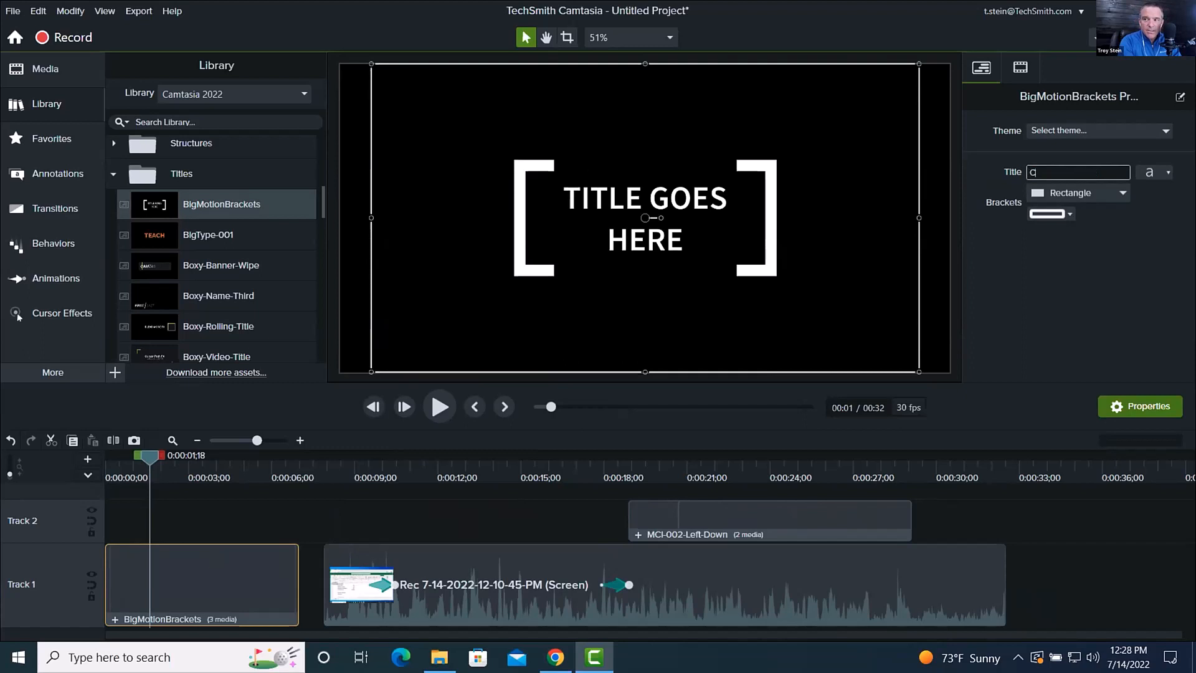
type("ALUC")
type("LATING")
type(" CAR")
type(" LOANS")
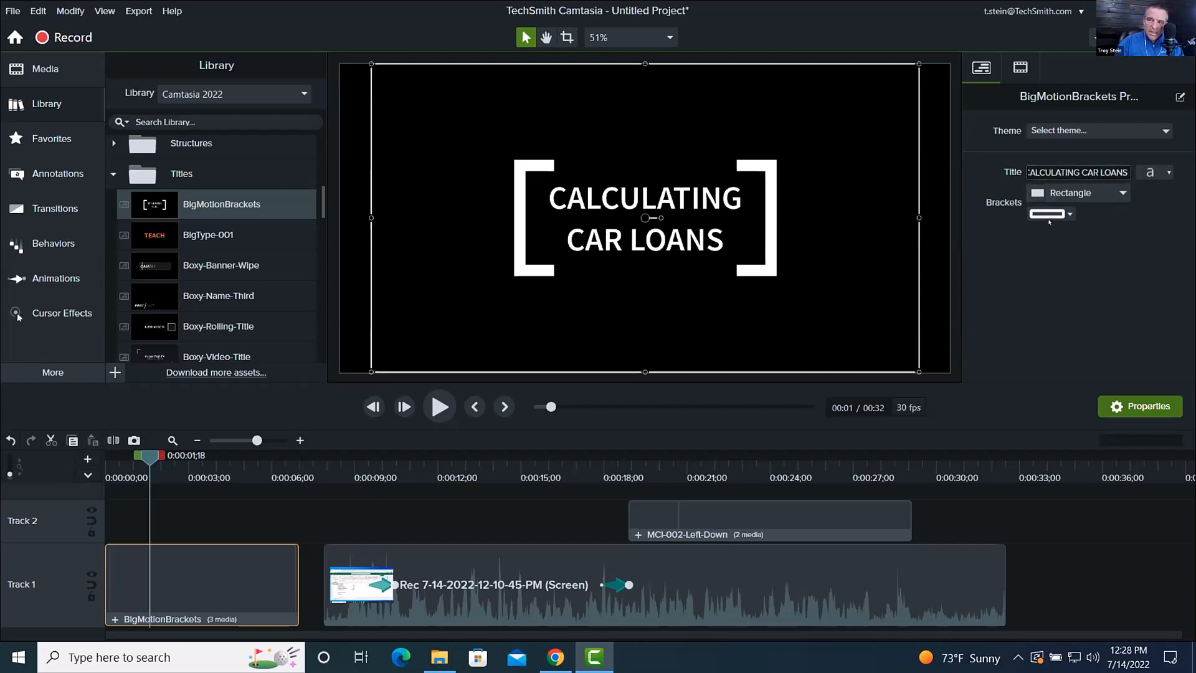
Change the colour of the title's brackets to green, #04961F
left_click(1068, 214)
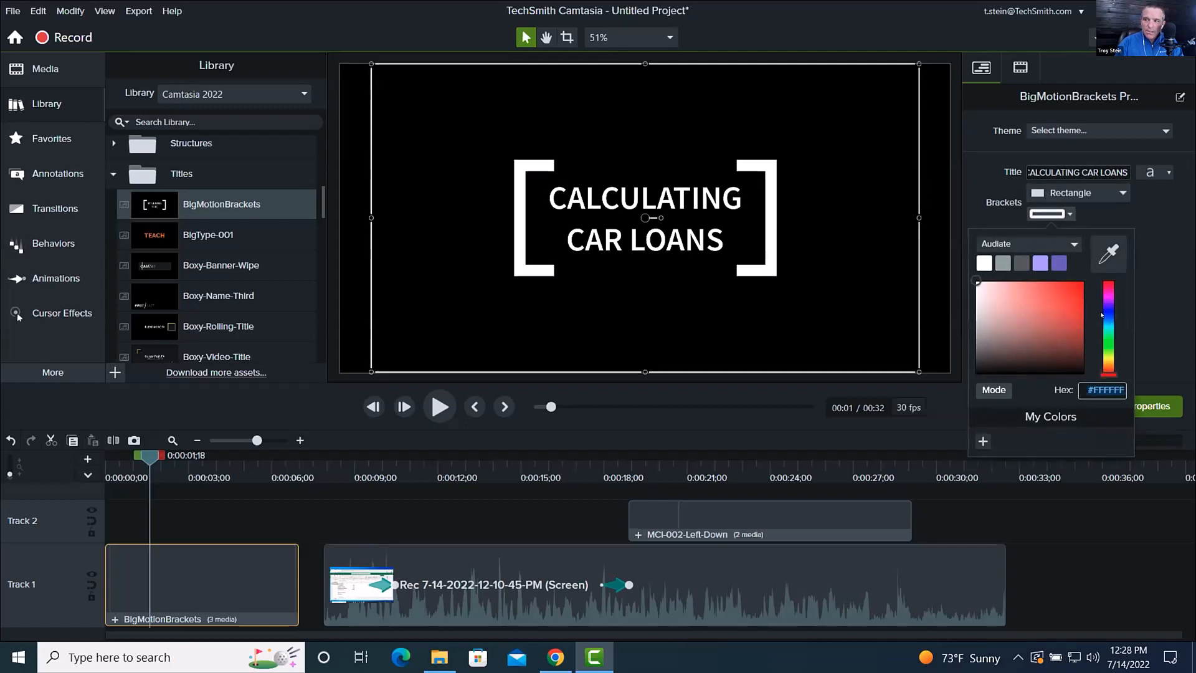
left_click(1108, 315)
left_click(1109, 340)
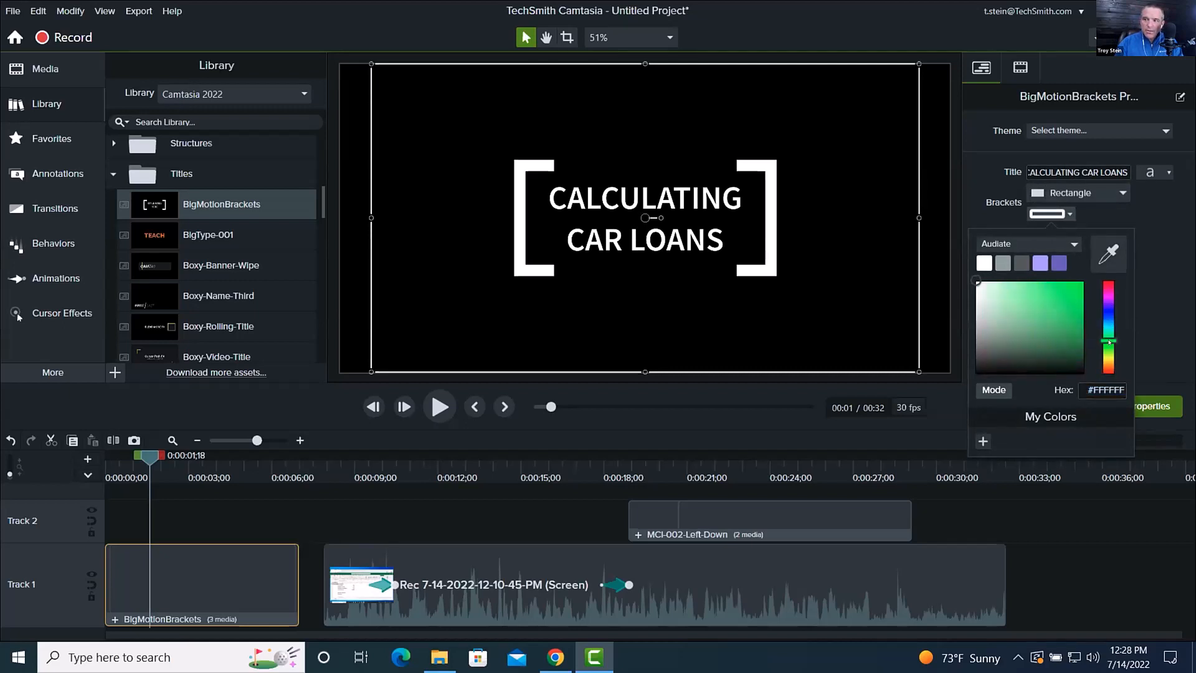
left_click(1080, 321)
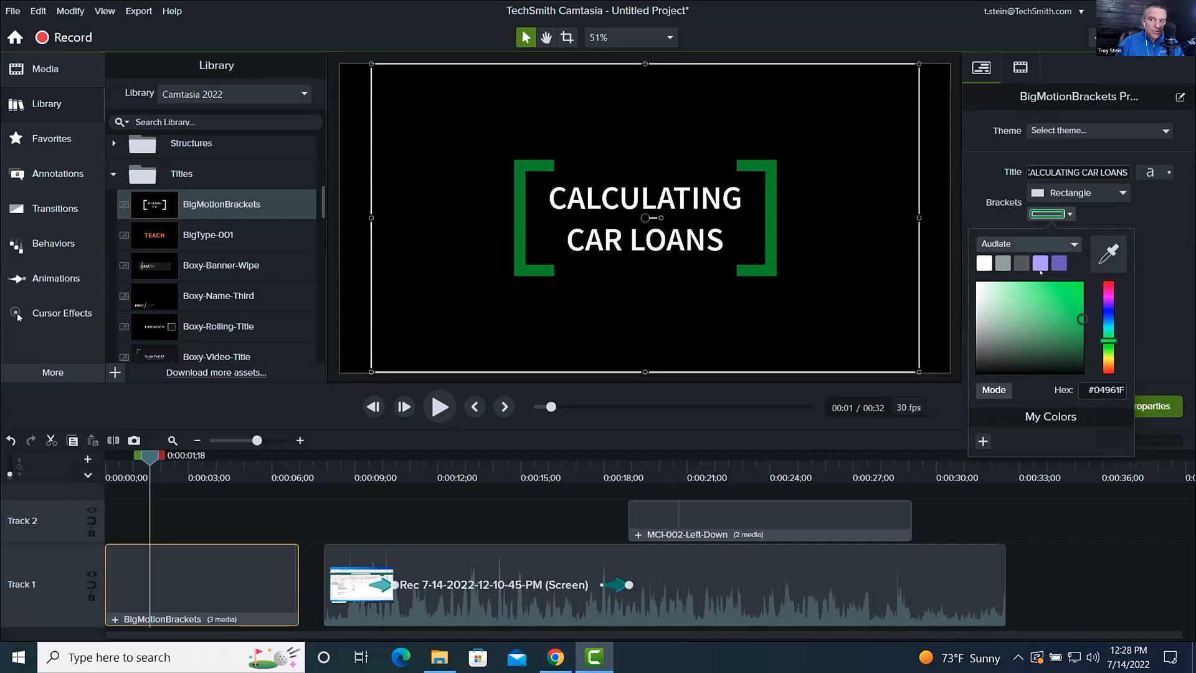
left_click(13, 9)
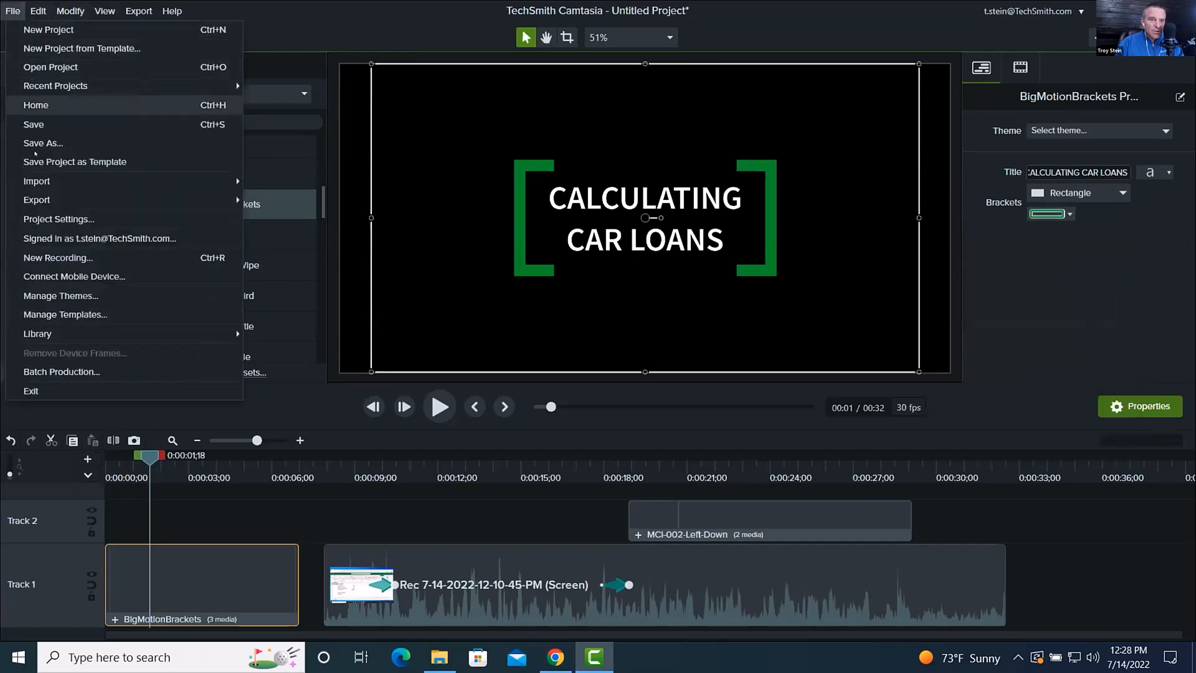
left_click(75, 295)
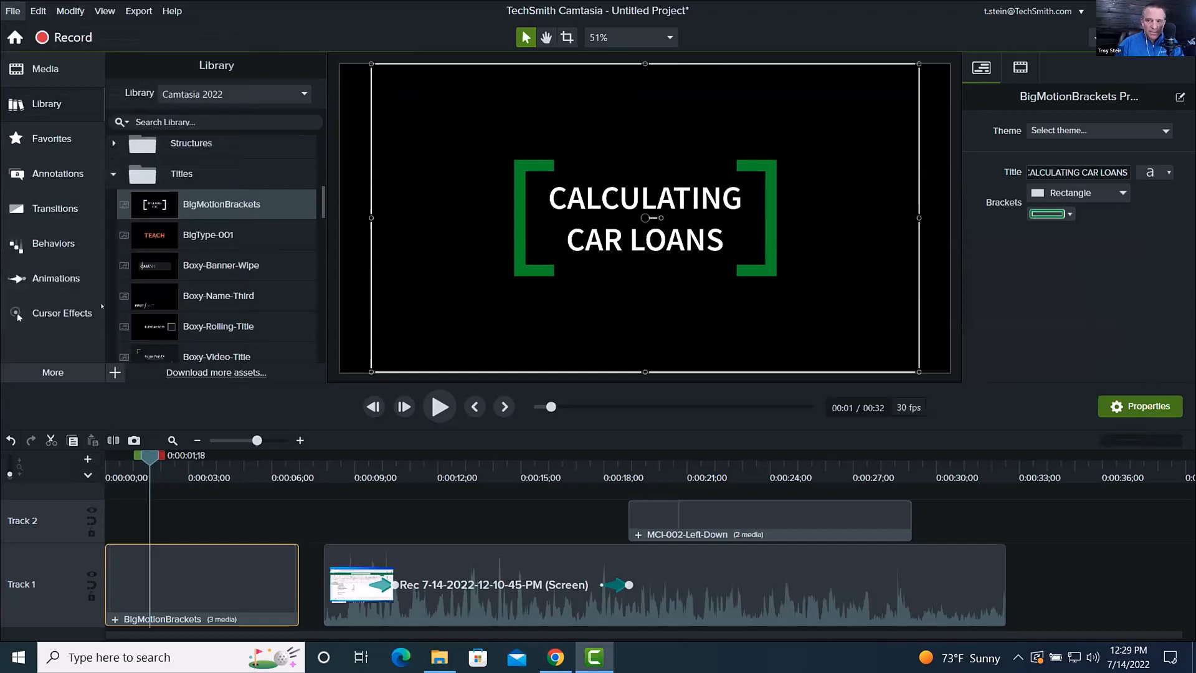
Close the gap between the intro title and the recording on Track 1, shifting the Track 2 clip earlier by the same amount
left_click_drag(122, 466, 319, 464)
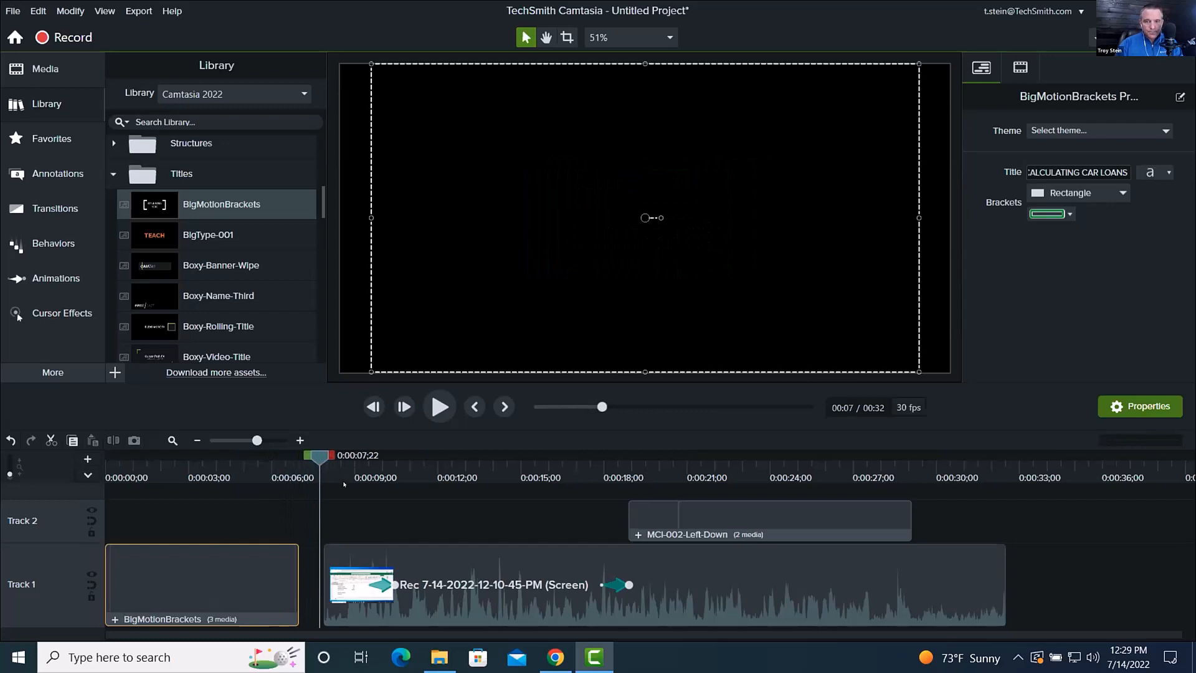
mouse_move(321, 455)
left_mouse_down()
mouse_move(274, 461)
mouse_move(322, 464)
left_mouse_up()
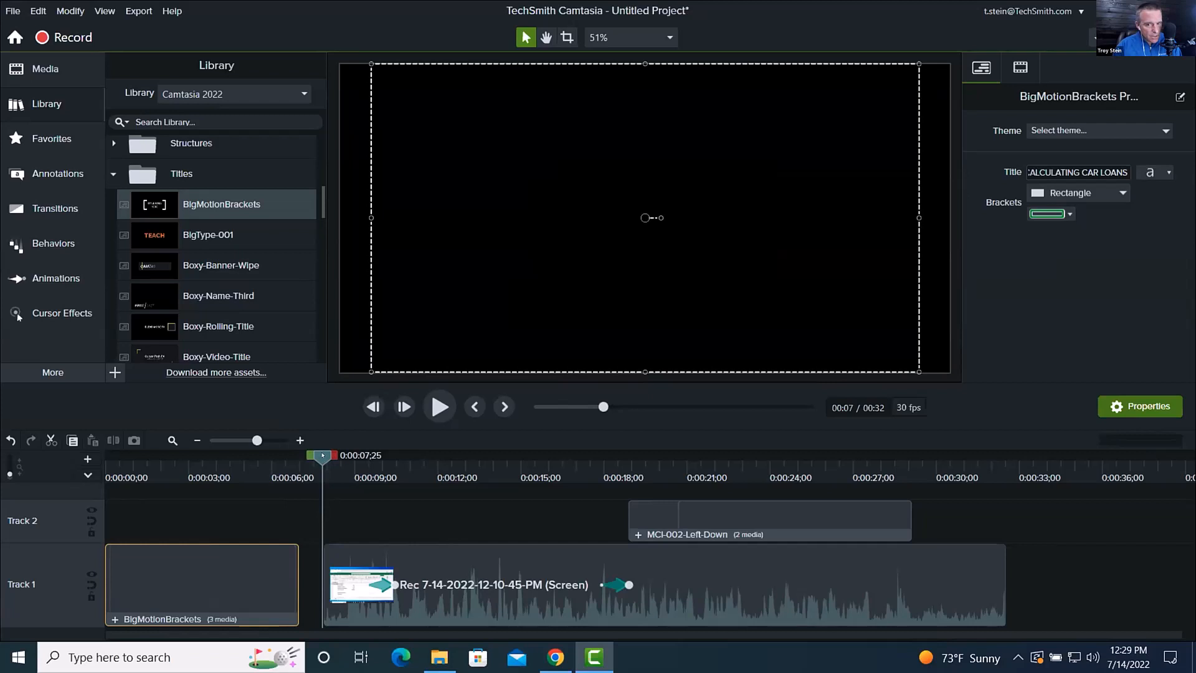
left_click_drag(322, 455, 466, 455)
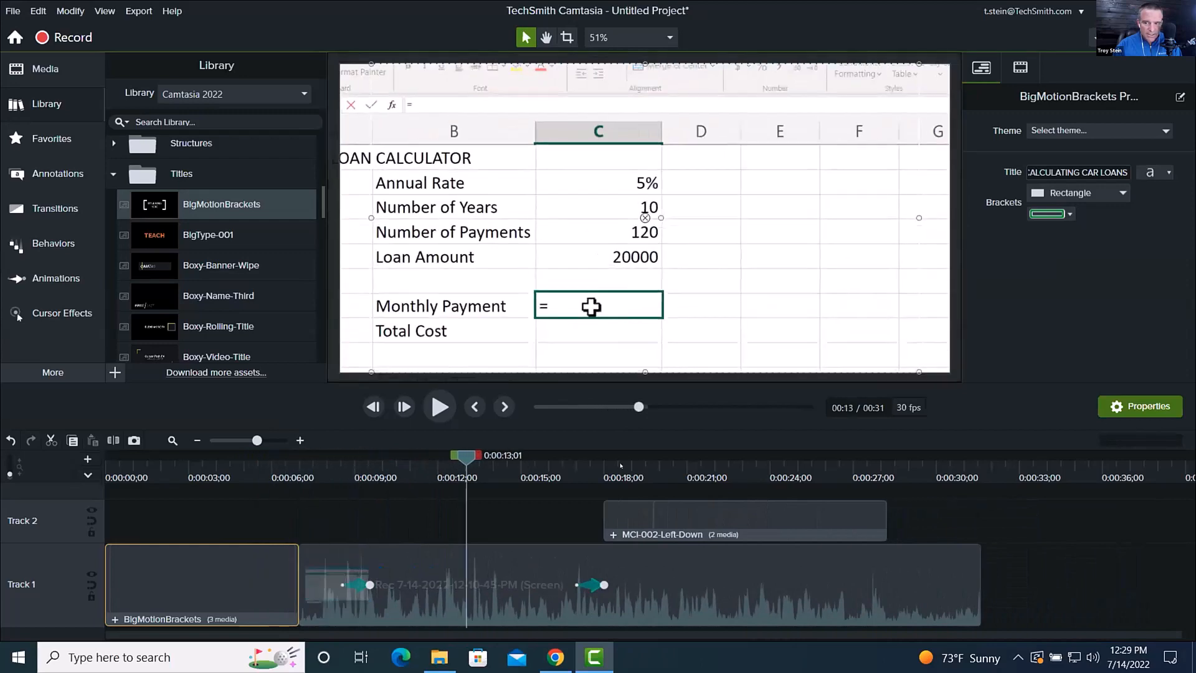
Add a second BigMotionBrackets title directly after the recording on Track 1 and show its frame at 0:00:34;07
left_click_drag(620, 464, 970, 495)
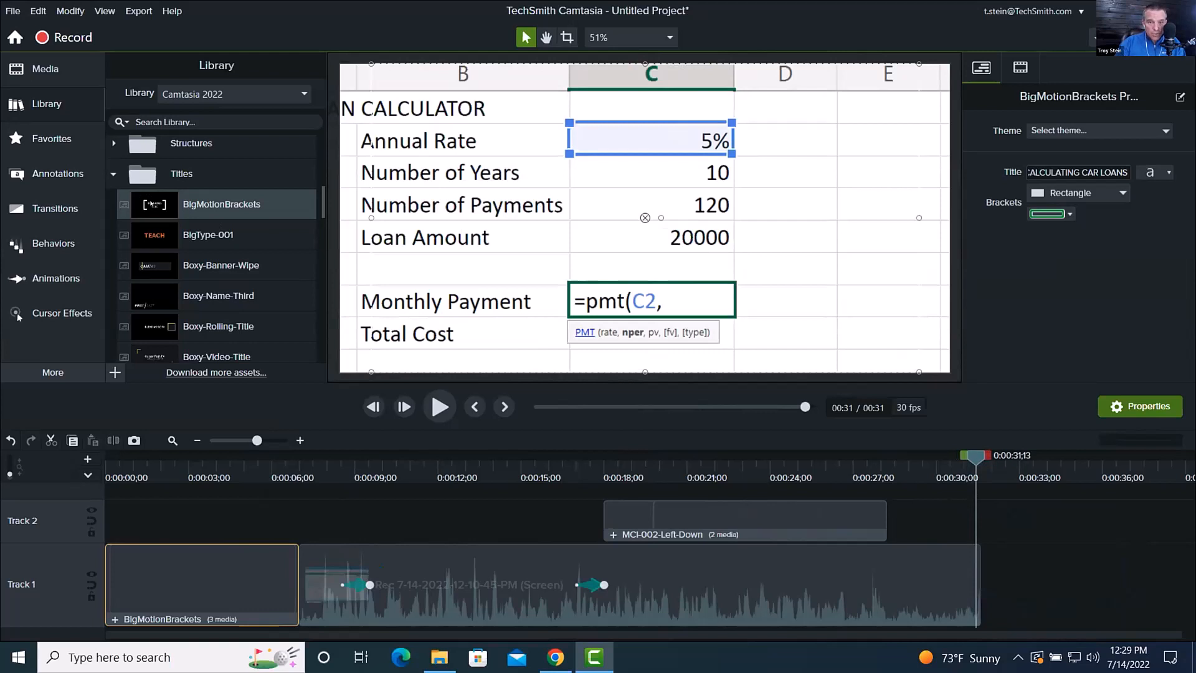
left_click_drag(151, 204, 992, 585)
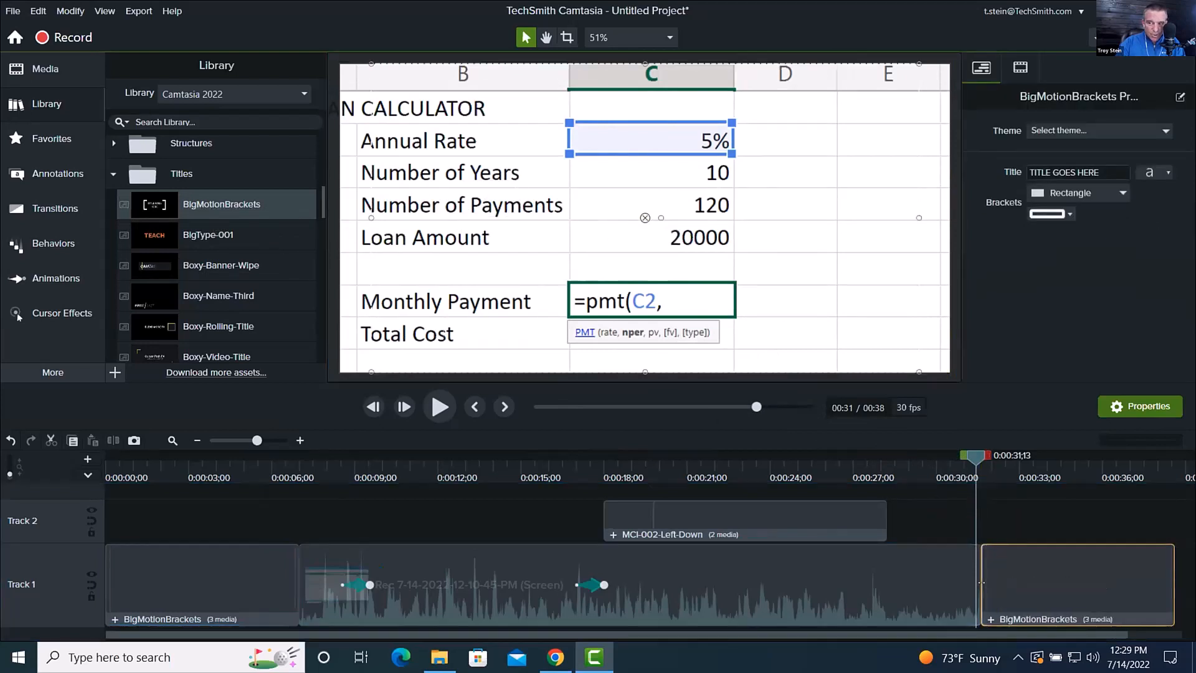
left_click_drag(1020, 464, 1053, 467)
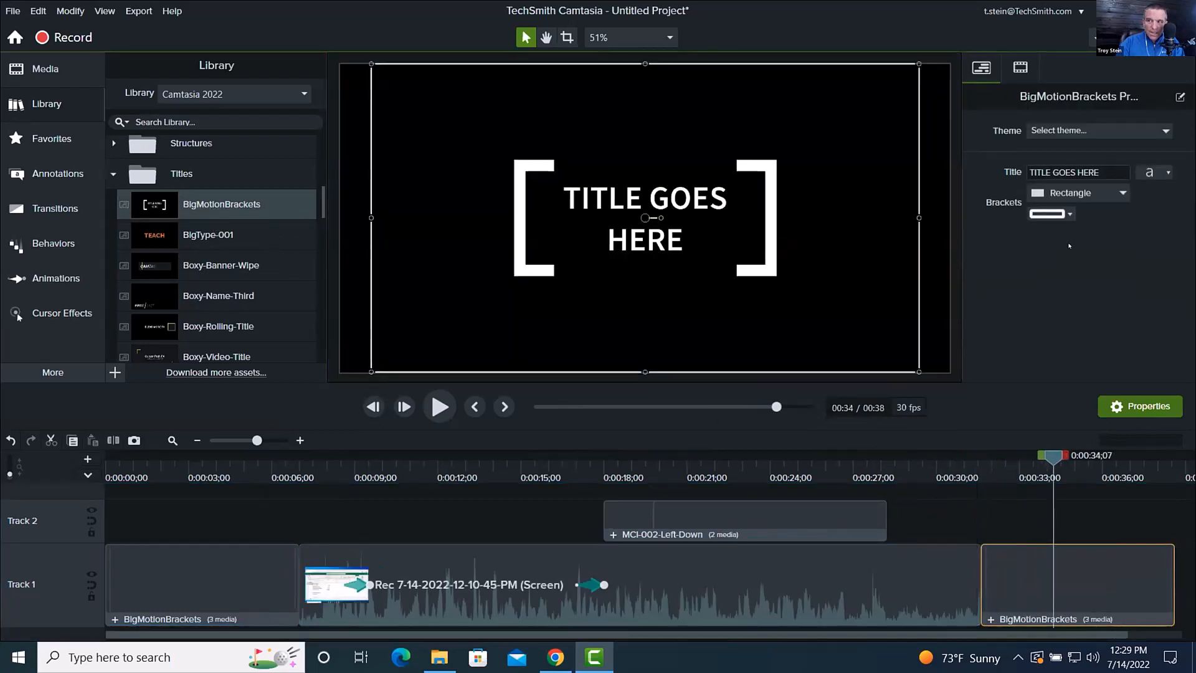
left_click(1052, 166)
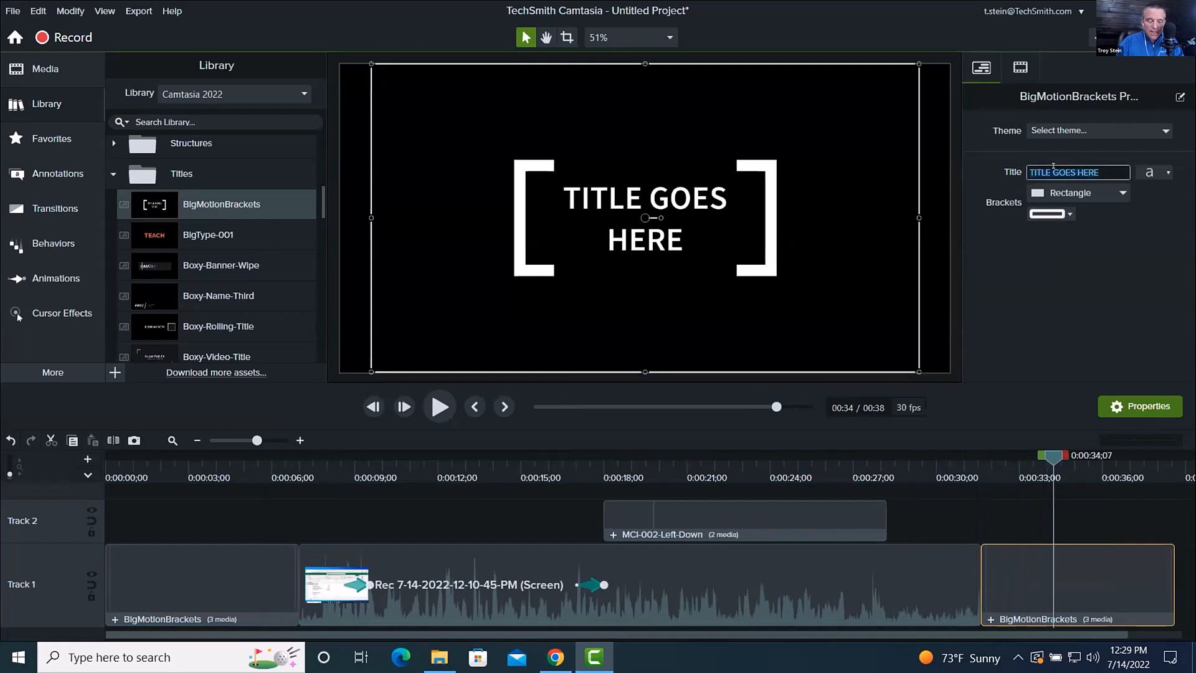
type("LEARN")
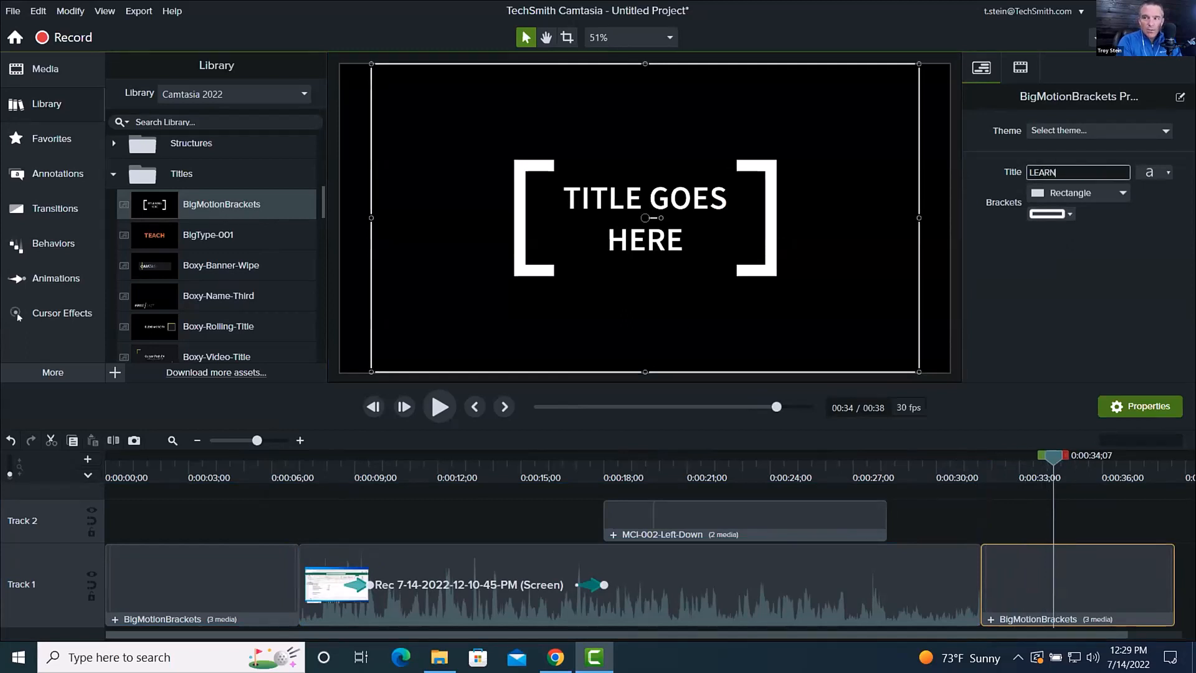
type(" MORE AT WWW.COMPOAN")
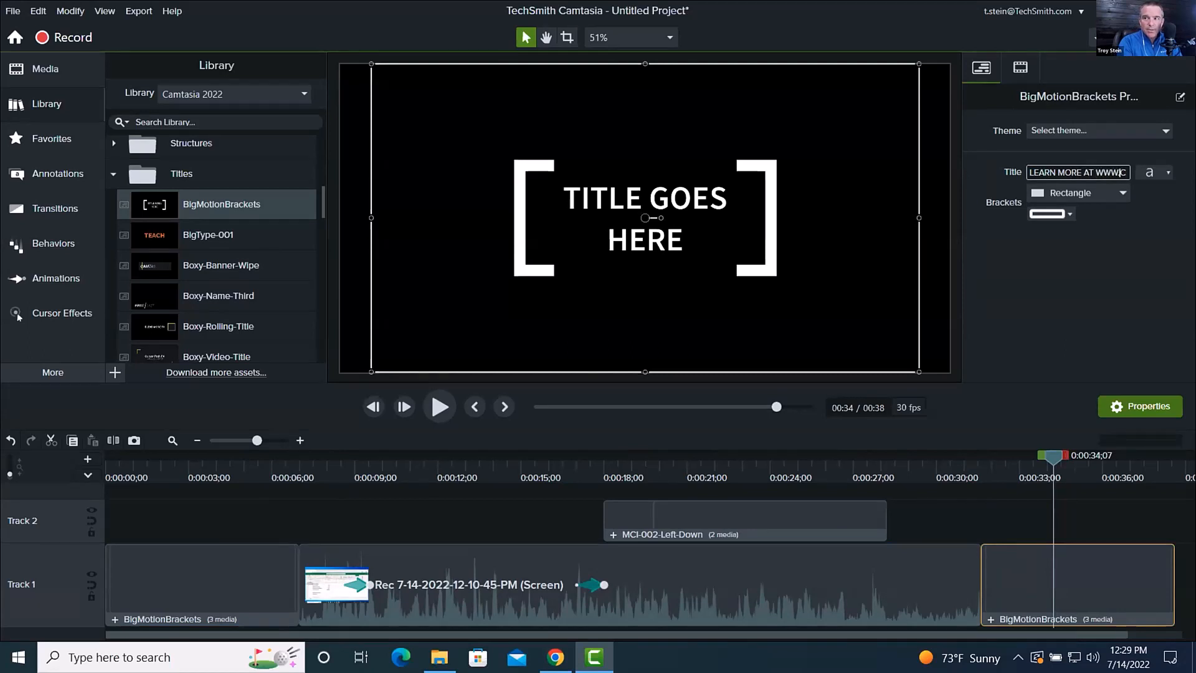
key("BackSpace")
key("BackSpace")
key("BackSpace")
type("ANY.COM")
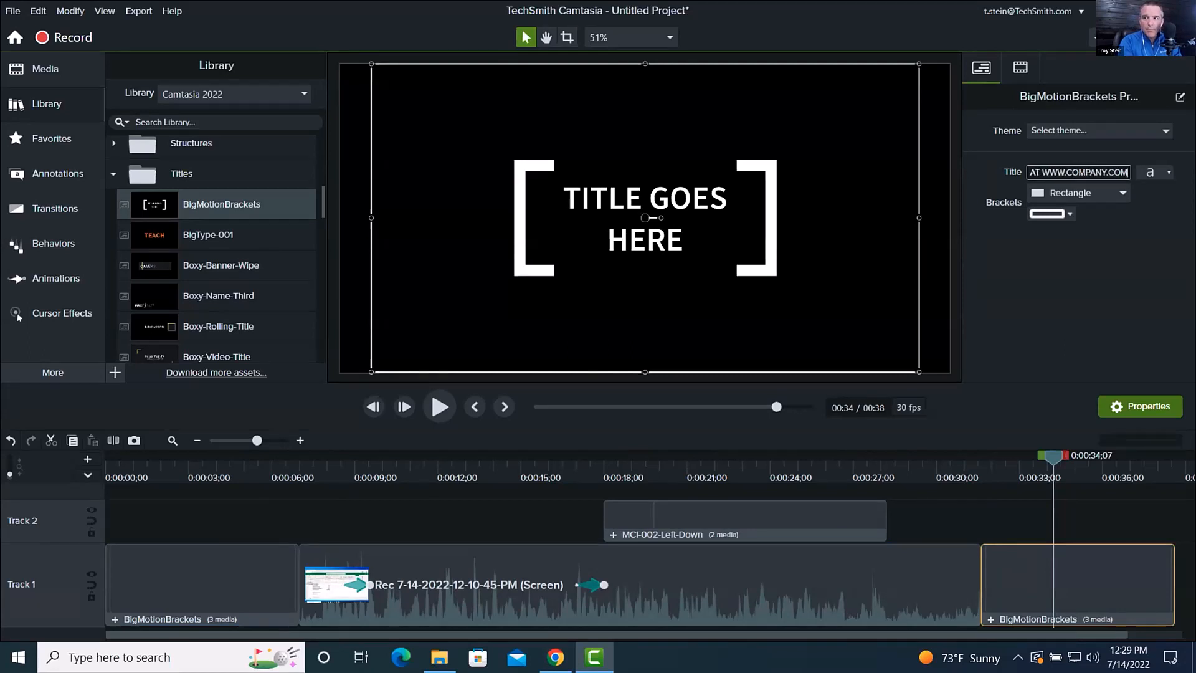
key("Return")
Change the colour of the closing title's brackets to dark green, #007900
left_click(1072, 193)
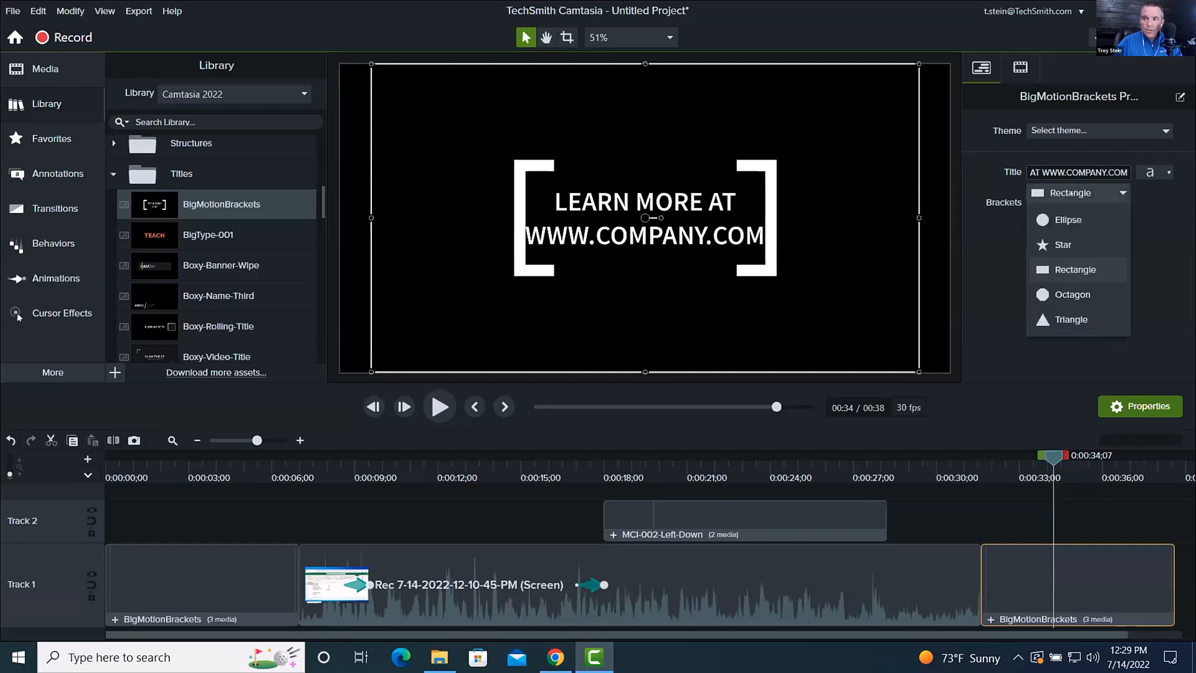
left_click(997, 215)
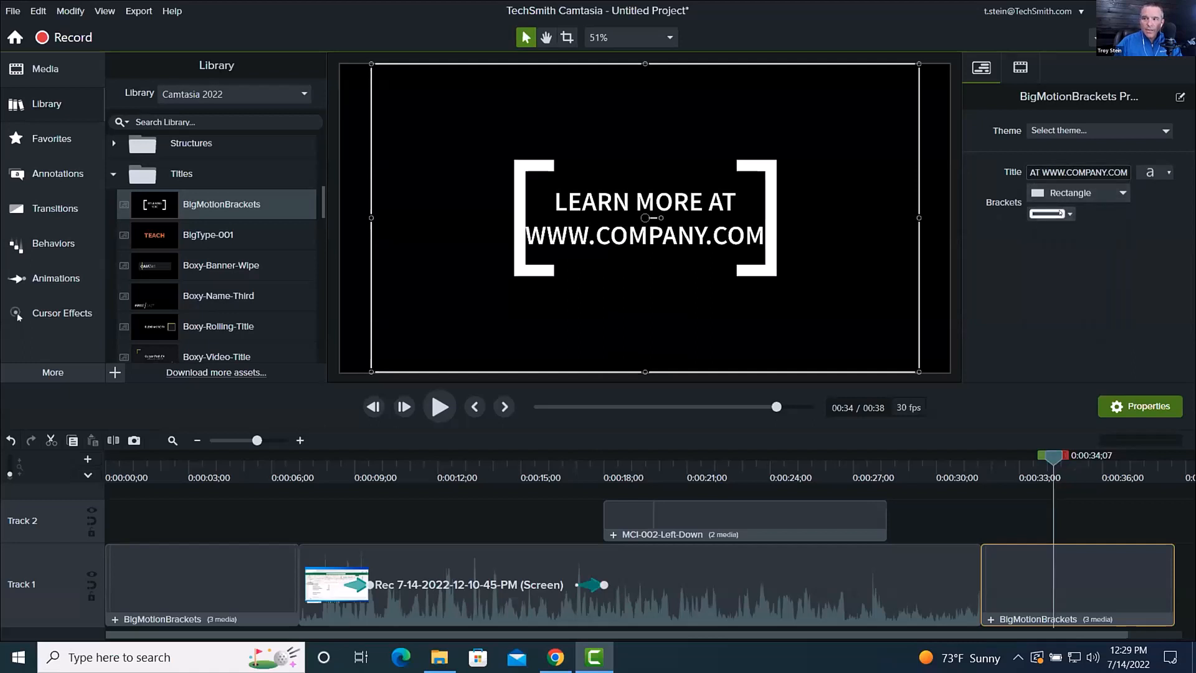
left_click(1062, 214)
left_click(1110, 343)
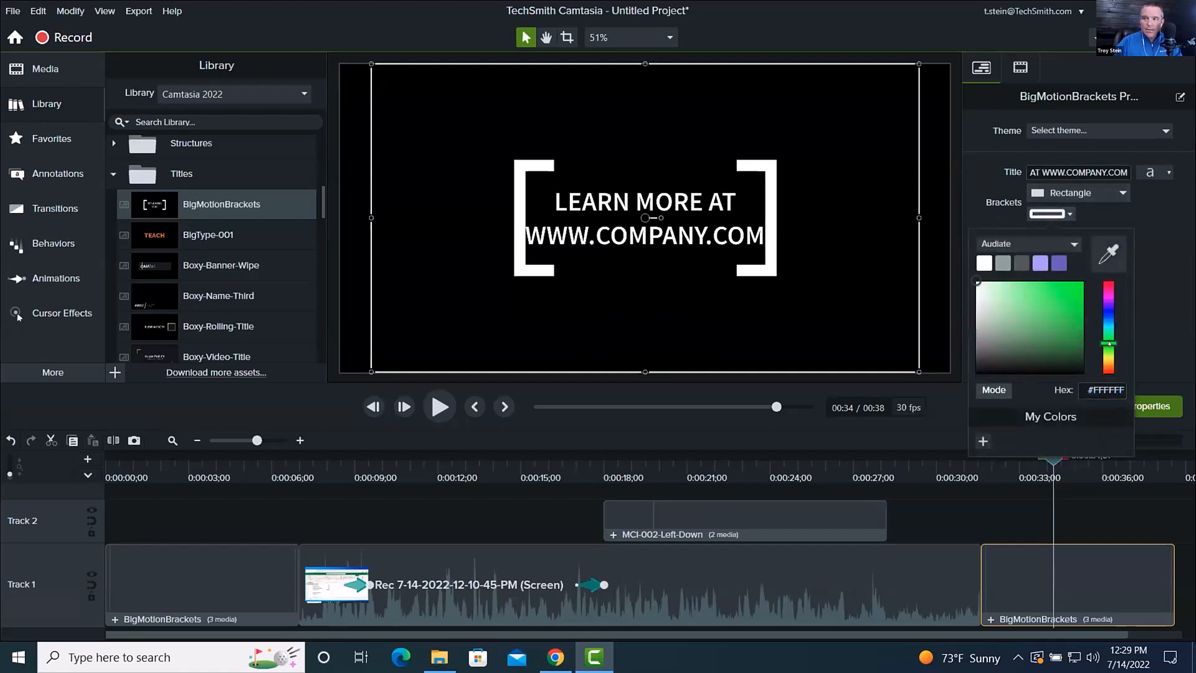
left_click(1082, 330)
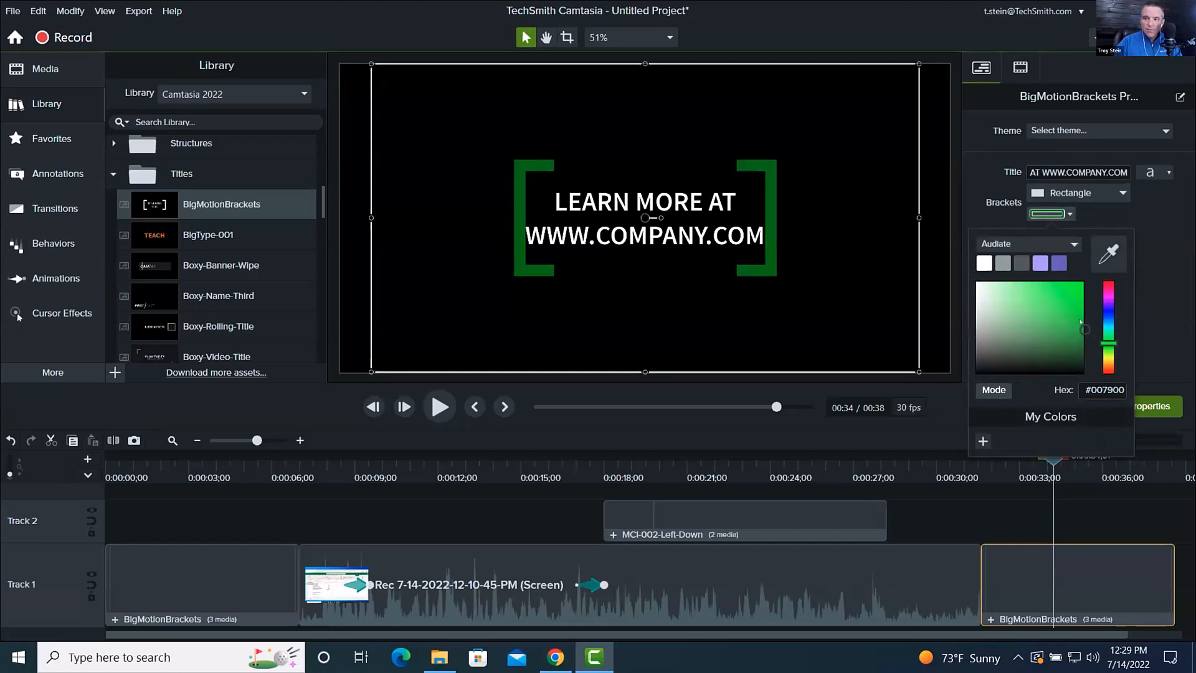
left_click(1149, 200)
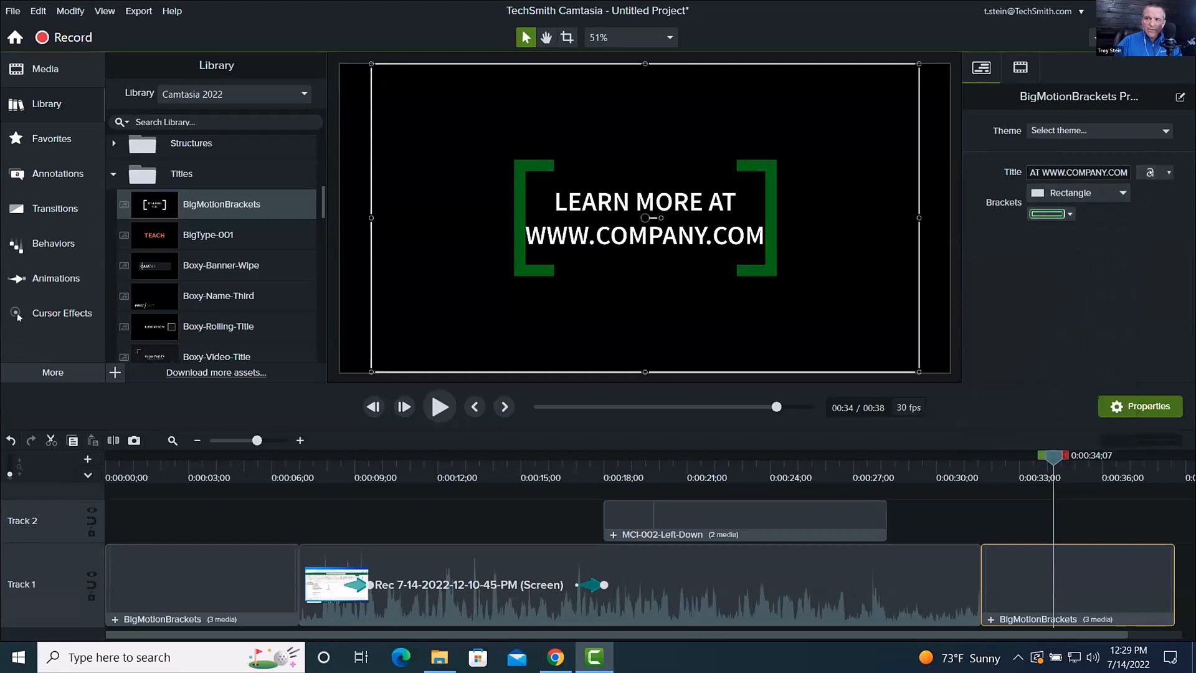
Reduce the closing title's font size to 73 and show the frame at 0:00:37;25
left_click(1150, 172)
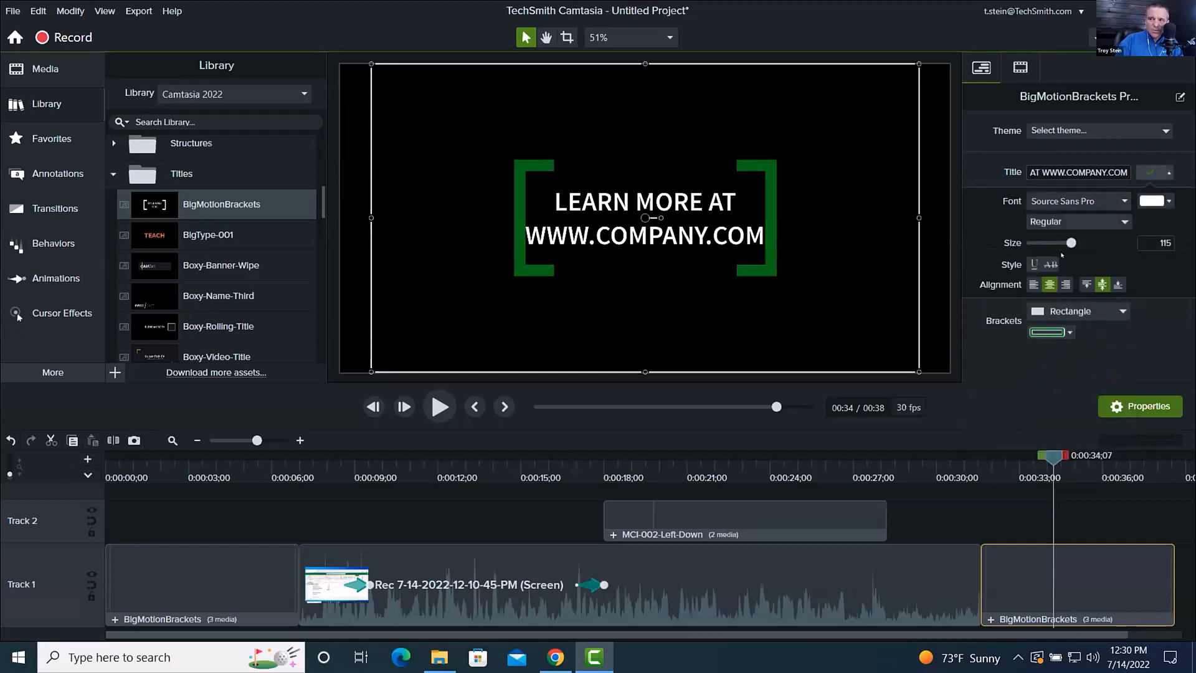
left_click_drag(1071, 243, 1055, 243)
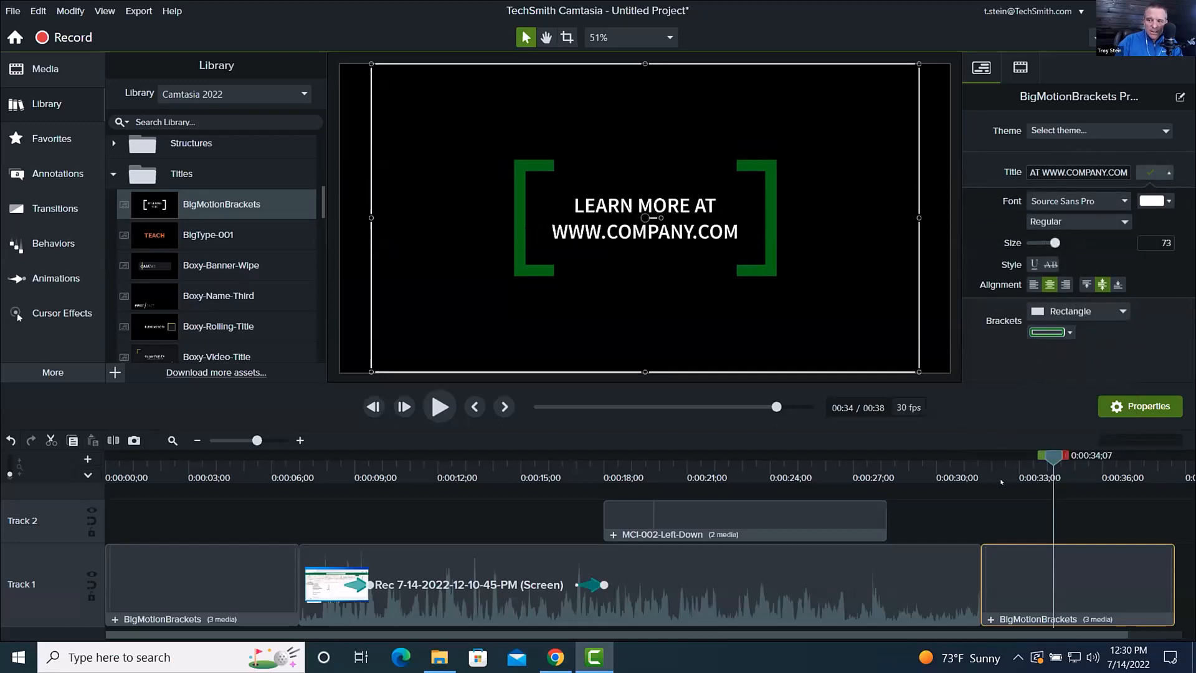
left_click_drag(1000, 475, 1150, 473)
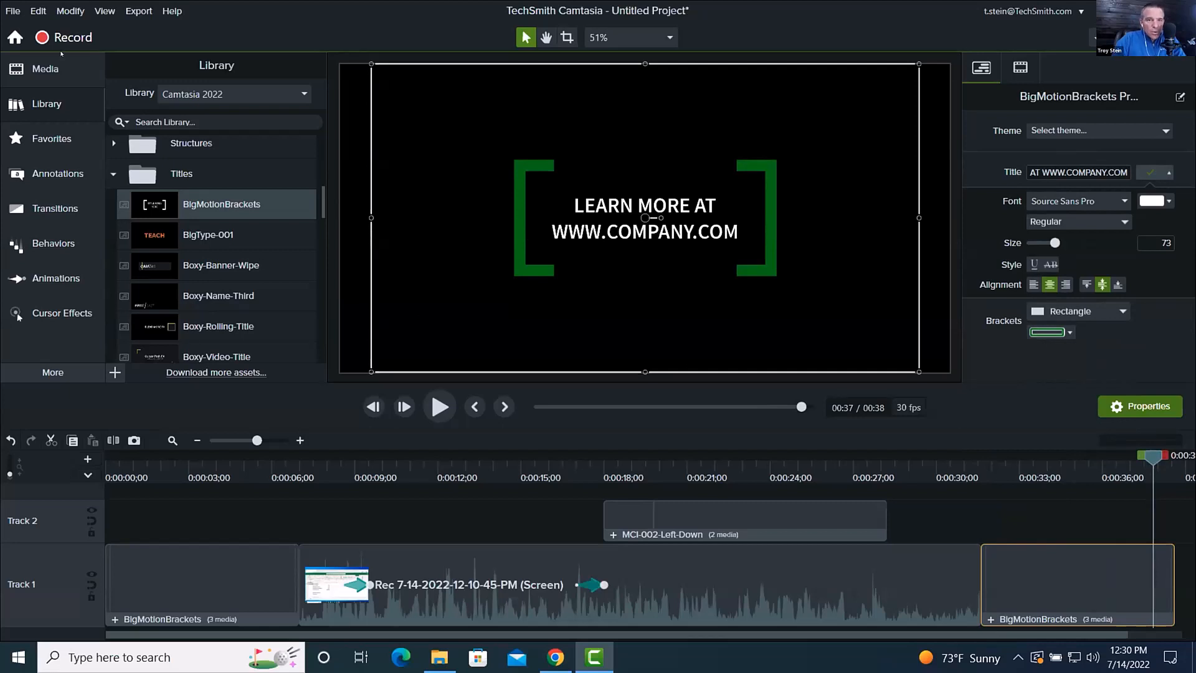
Start importing media into the Media Bin and browse to the Art folder in Dropbox for Business
left_click(42, 67)
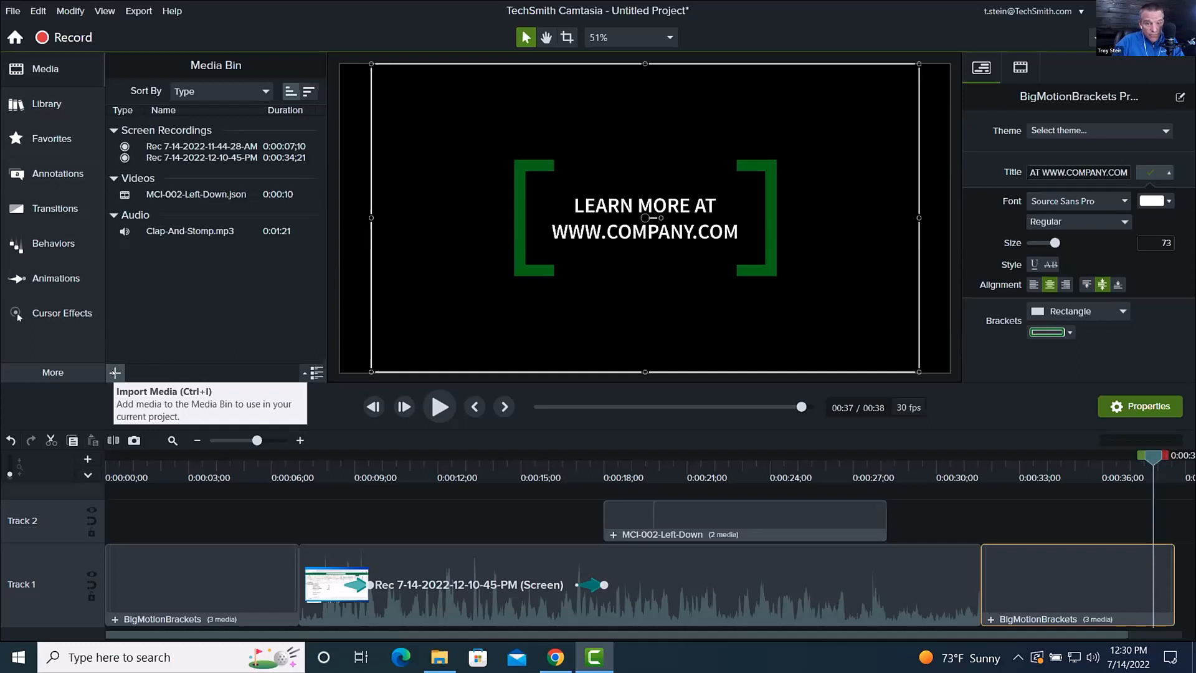
left_click(114, 373)
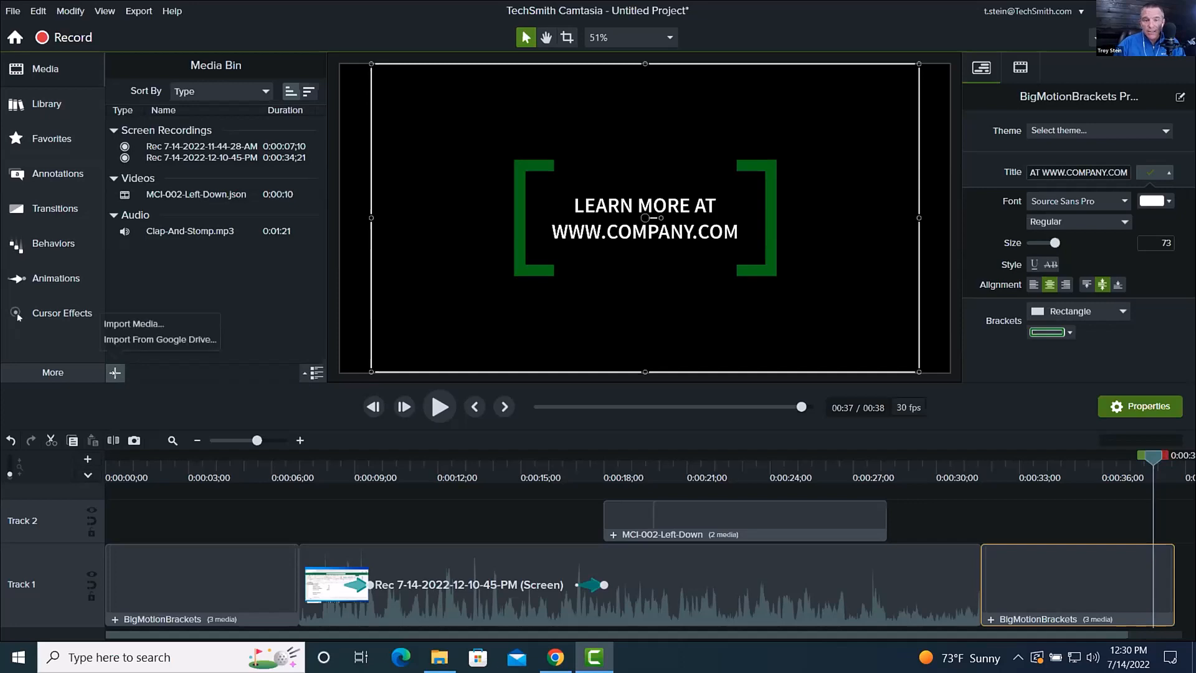
left_click(125, 324)
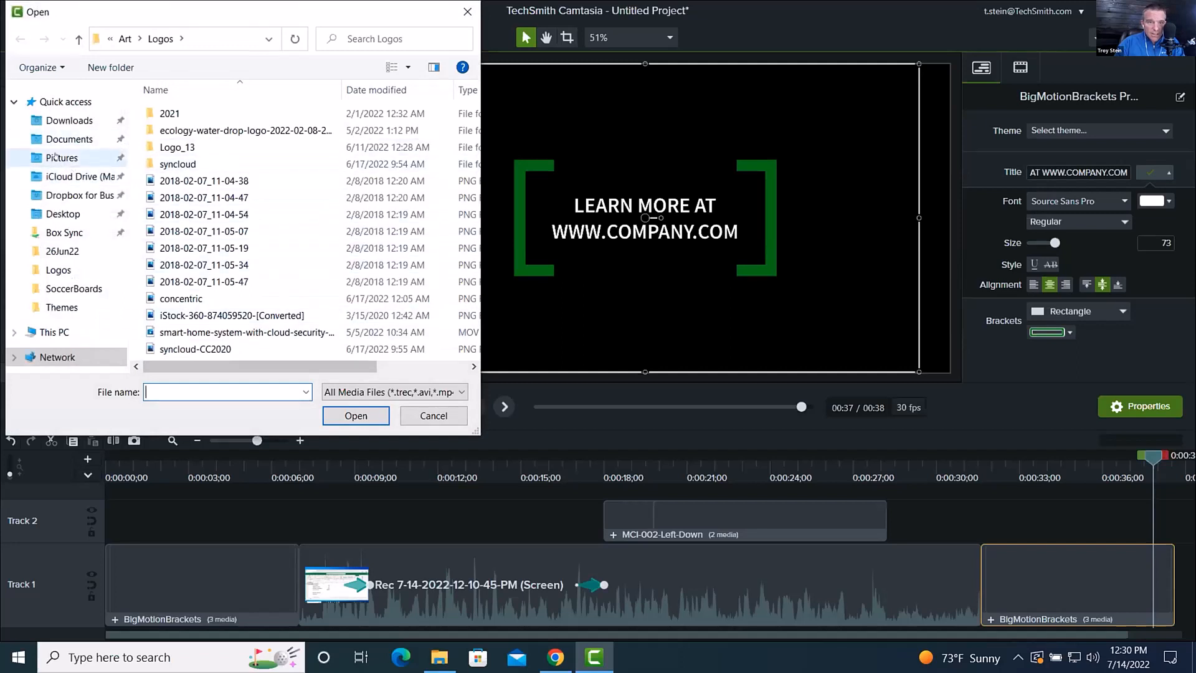
left_click(69, 176)
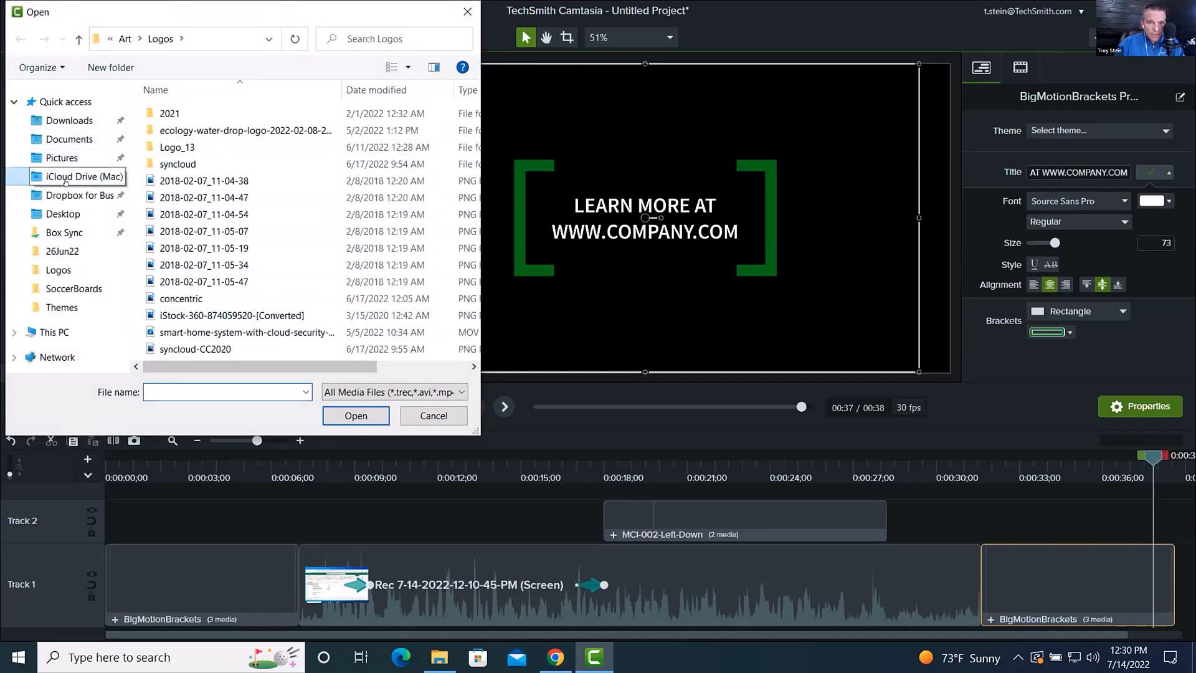
left_click(79, 195)
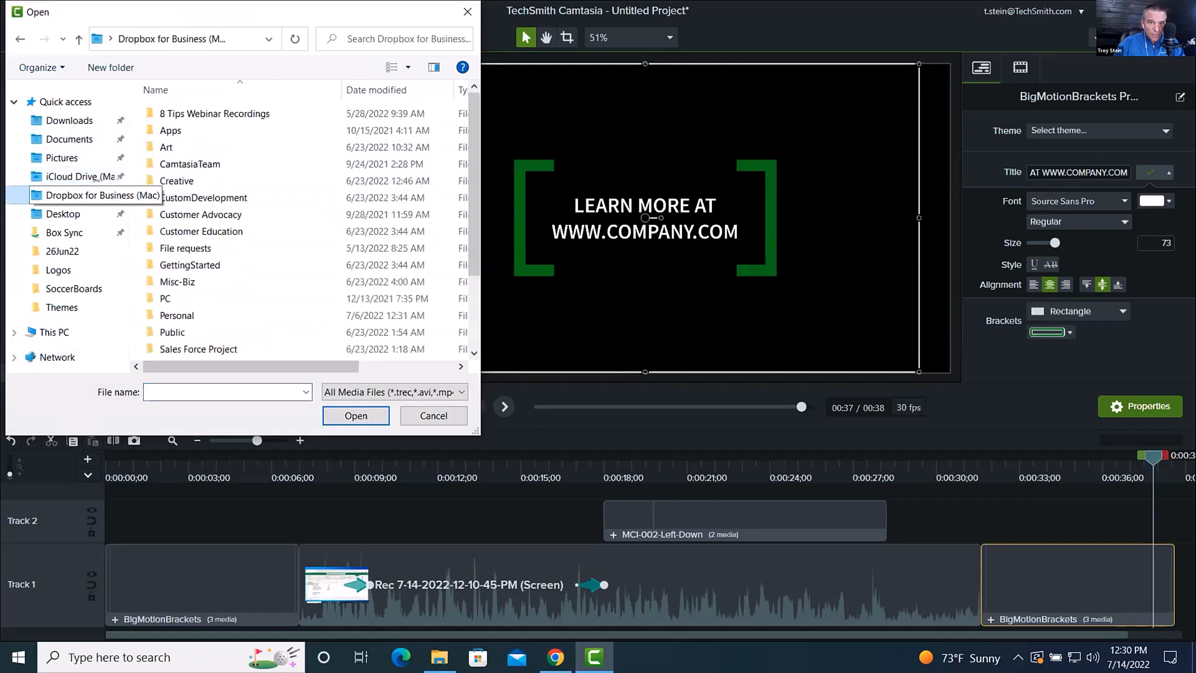
double_click(152, 147)
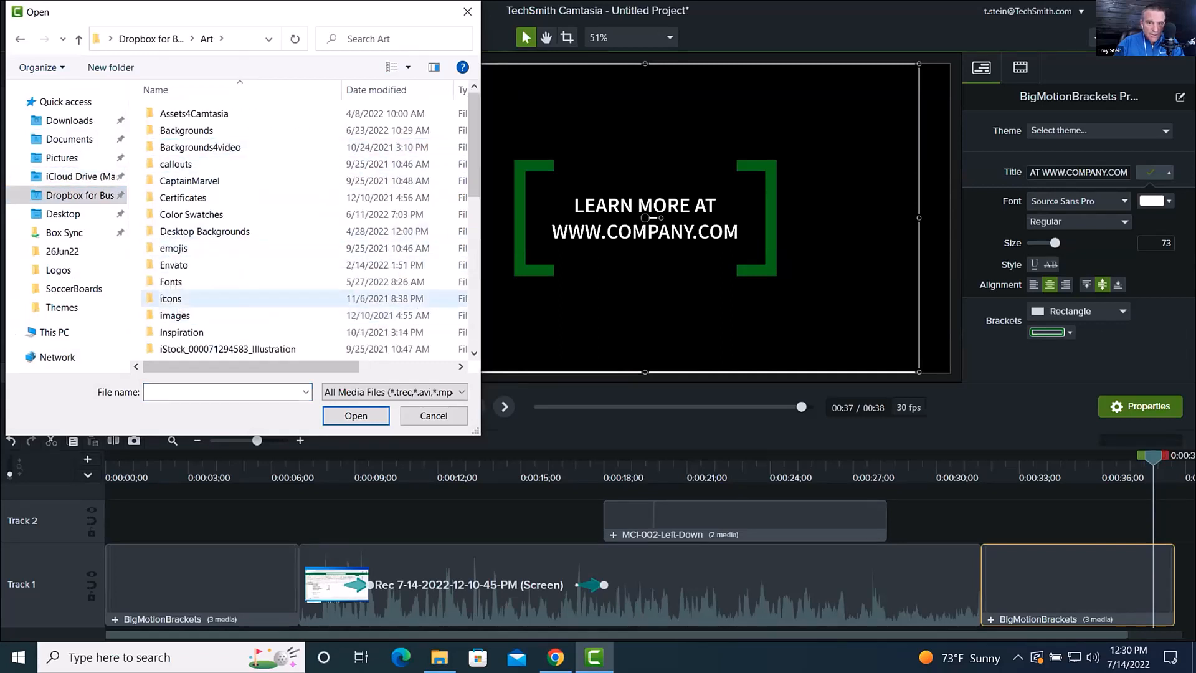
double_click(161, 298)
scroll(262, 305, "down", 5)
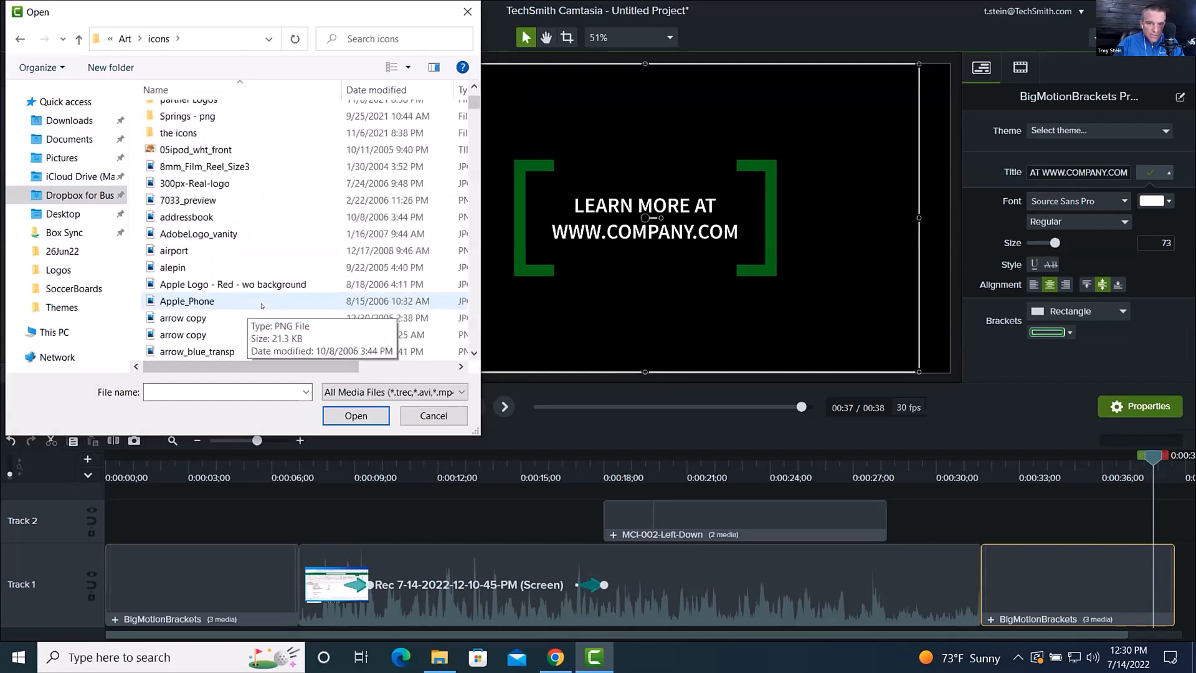
scroll(262, 305, "down", 2)
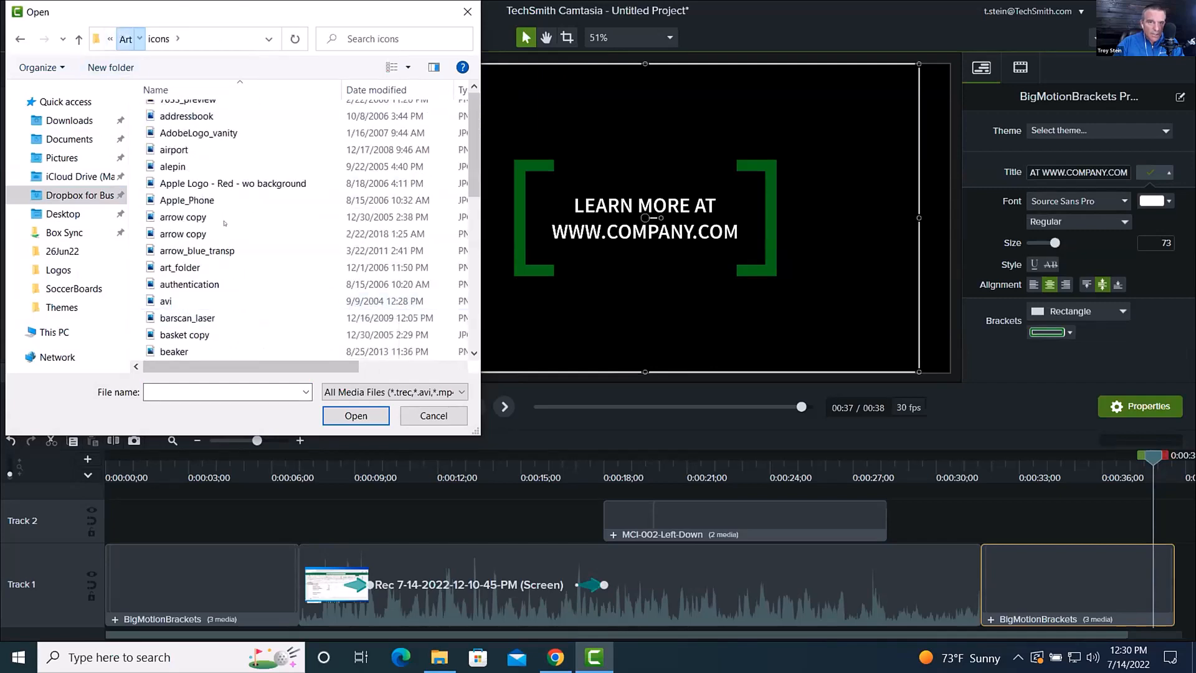
key("alt+Left")
Import the concentric image from the Logos folder into the Media Bin
scroll(464, 242, "down", 3)
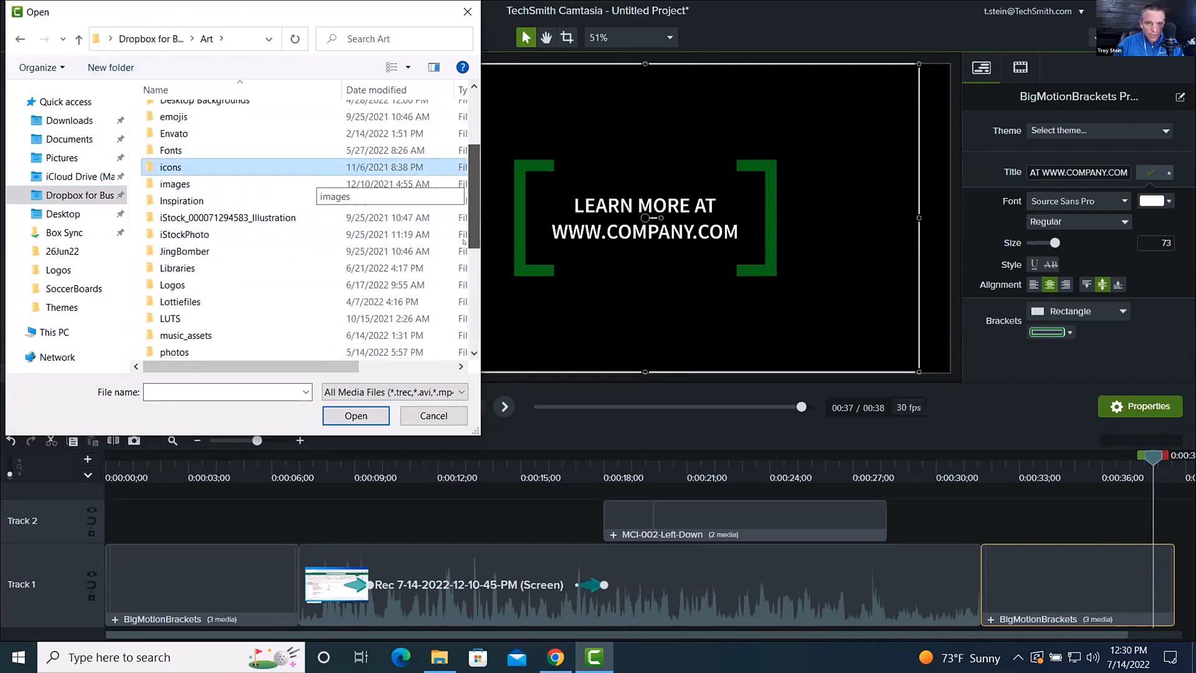
double_click(201, 284)
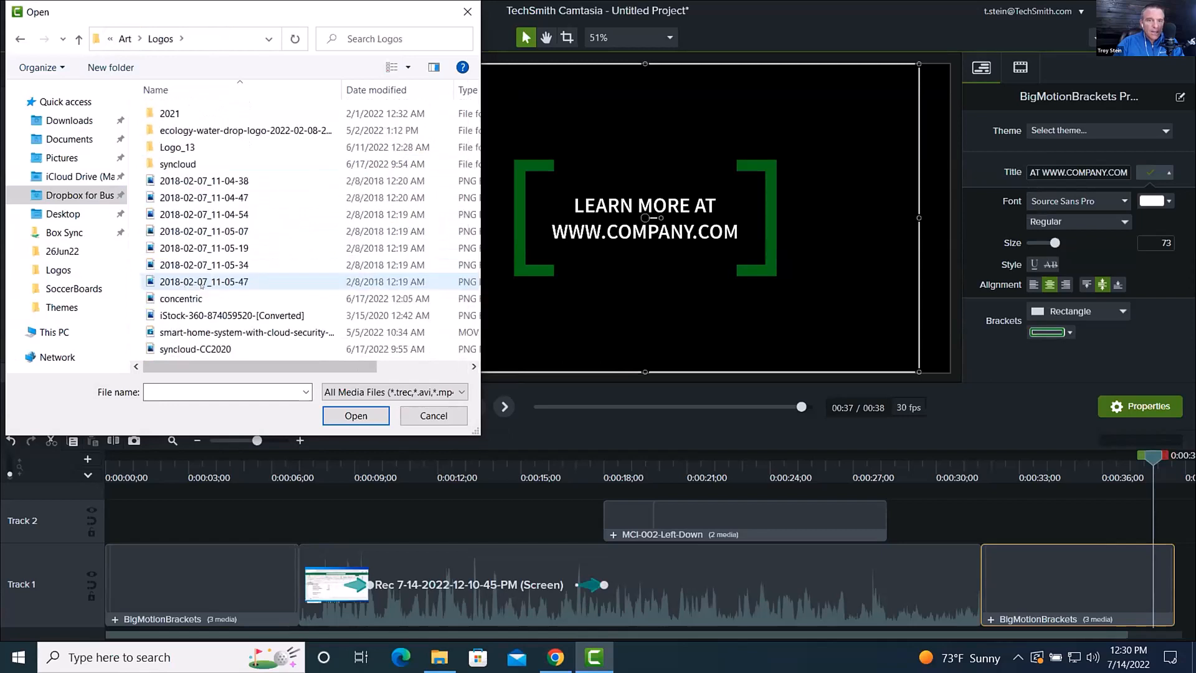
left_click(173, 301)
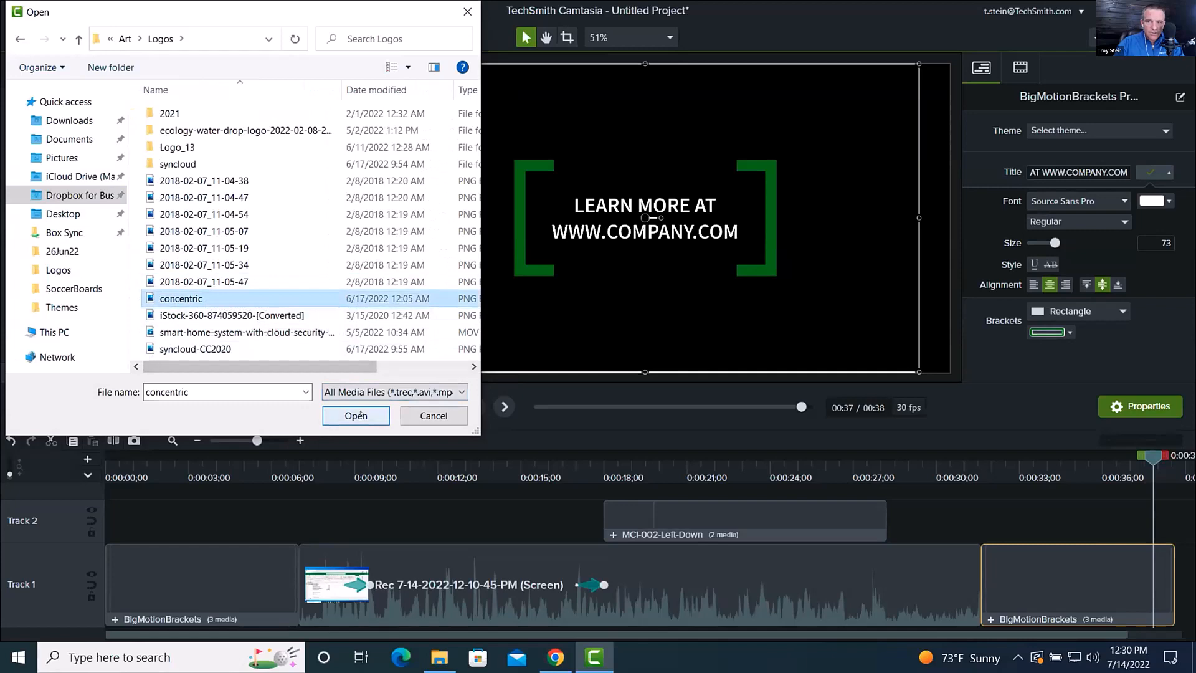
left_click(356, 415)
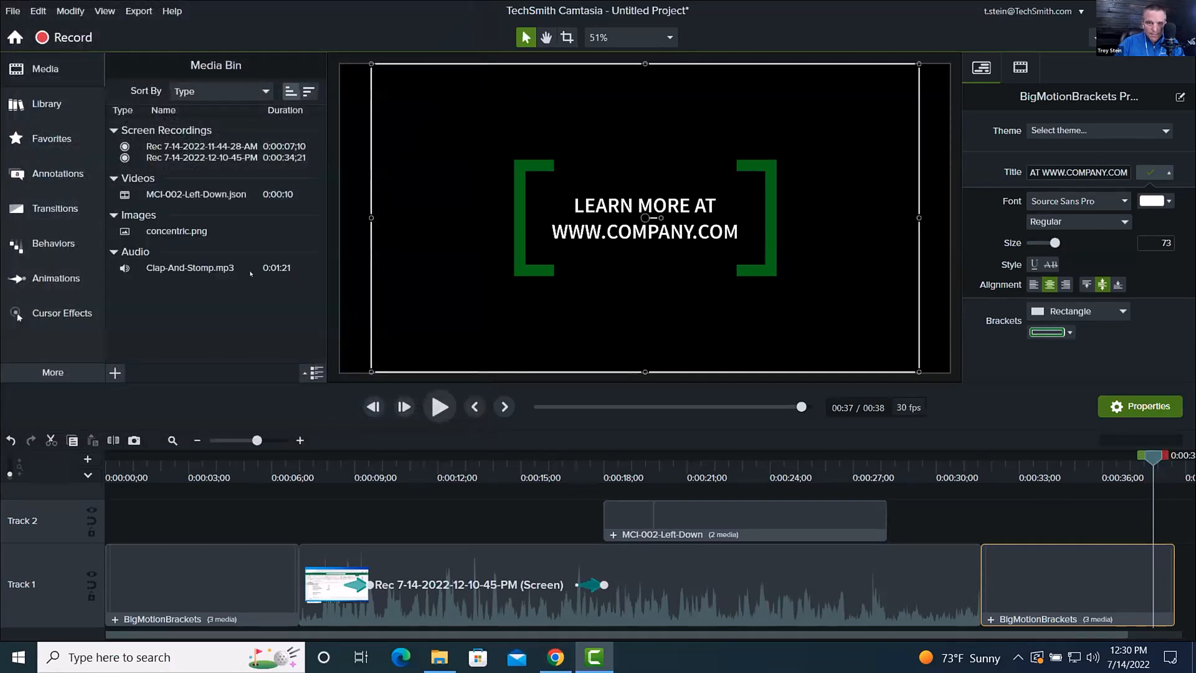
Place the concentric logo image on Track 2 and line up its start with the end of the closing title
left_click_drag(177, 231, 1121, 515)
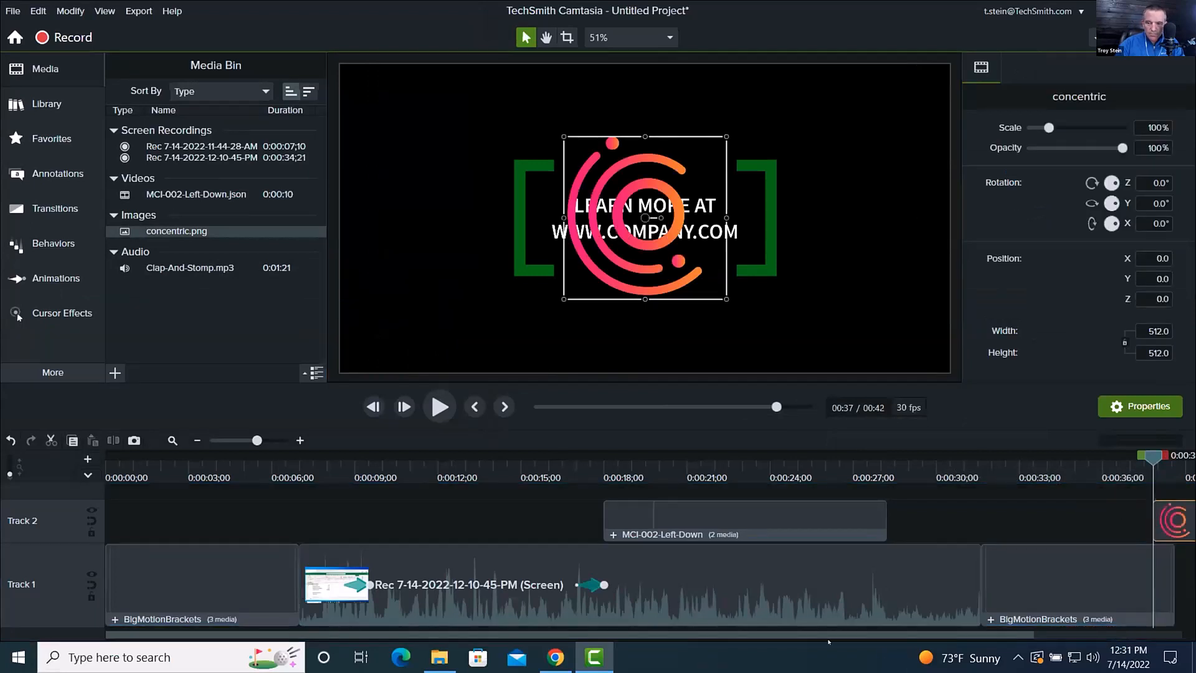
left_click_drag(798, 633, 1108, 631)
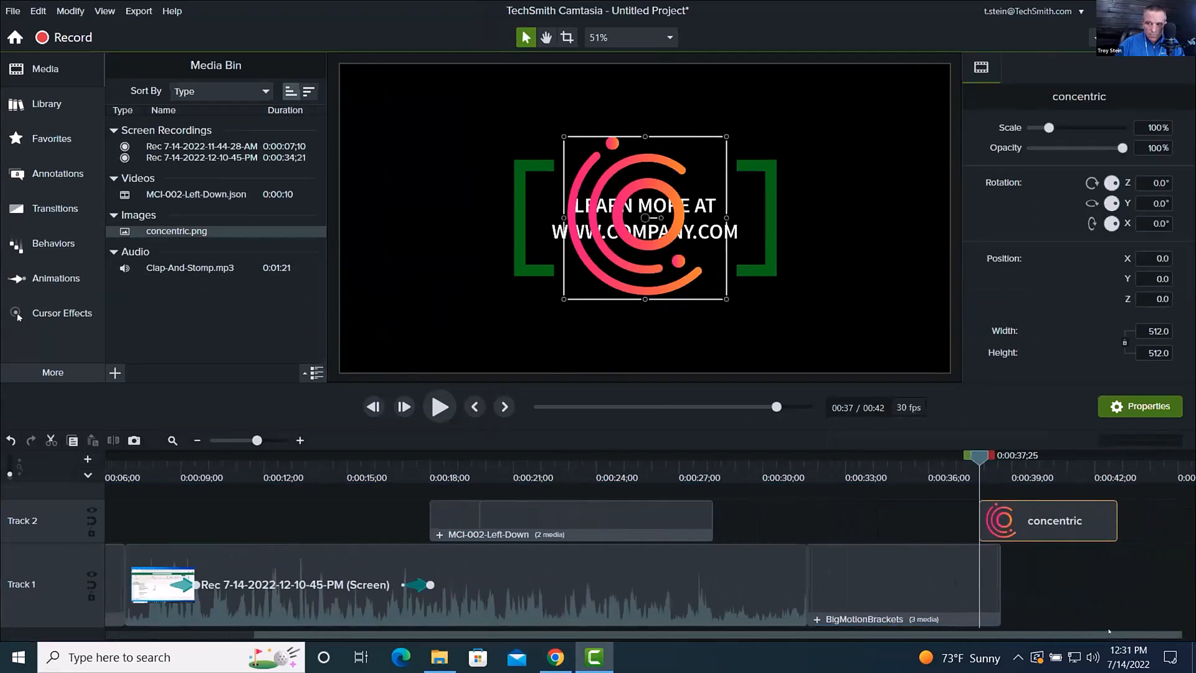
left_click_drag(930, 477, 994, 474)
left_click_drag(1011, 521, 1019, 520)
left_click_drag(940, 476, 998, 481)
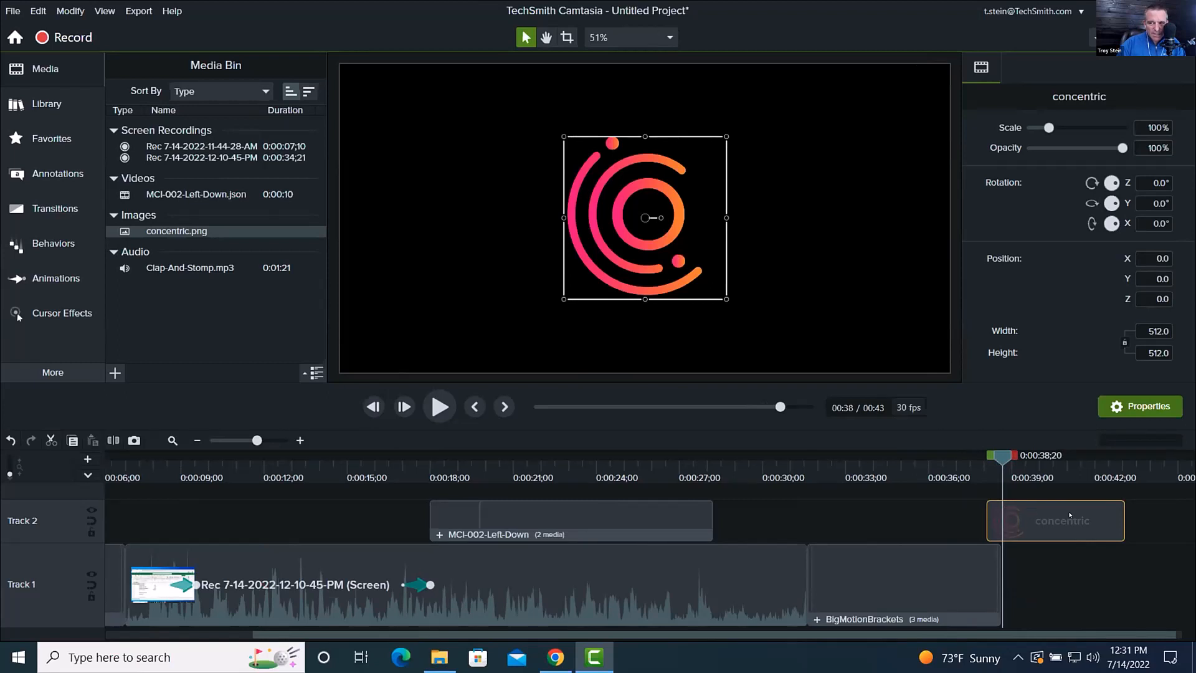
left_click_drag(1070, 515, 1086, 515)
left_click_drag(1022, 475, 1078, 472)
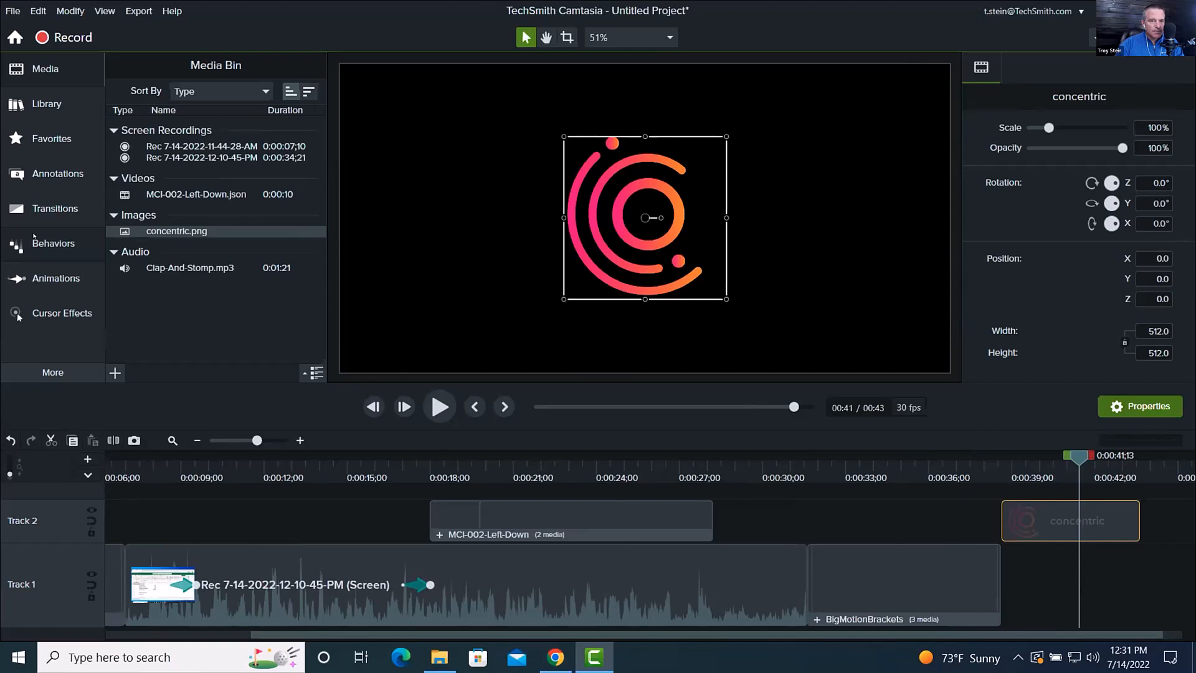
Apply the Scale behavior to the logo clip, start it slightly before the closing title ends, and preview the result
left_click(34, 236)
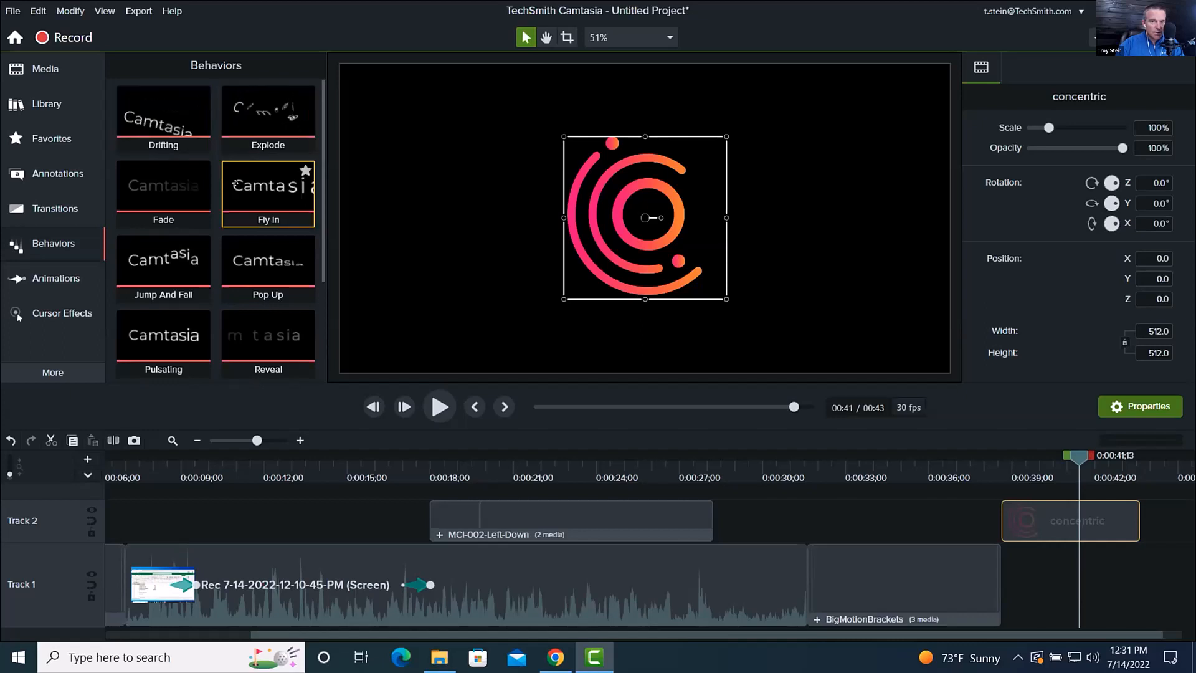
scroll(268, 255, "down", 2)
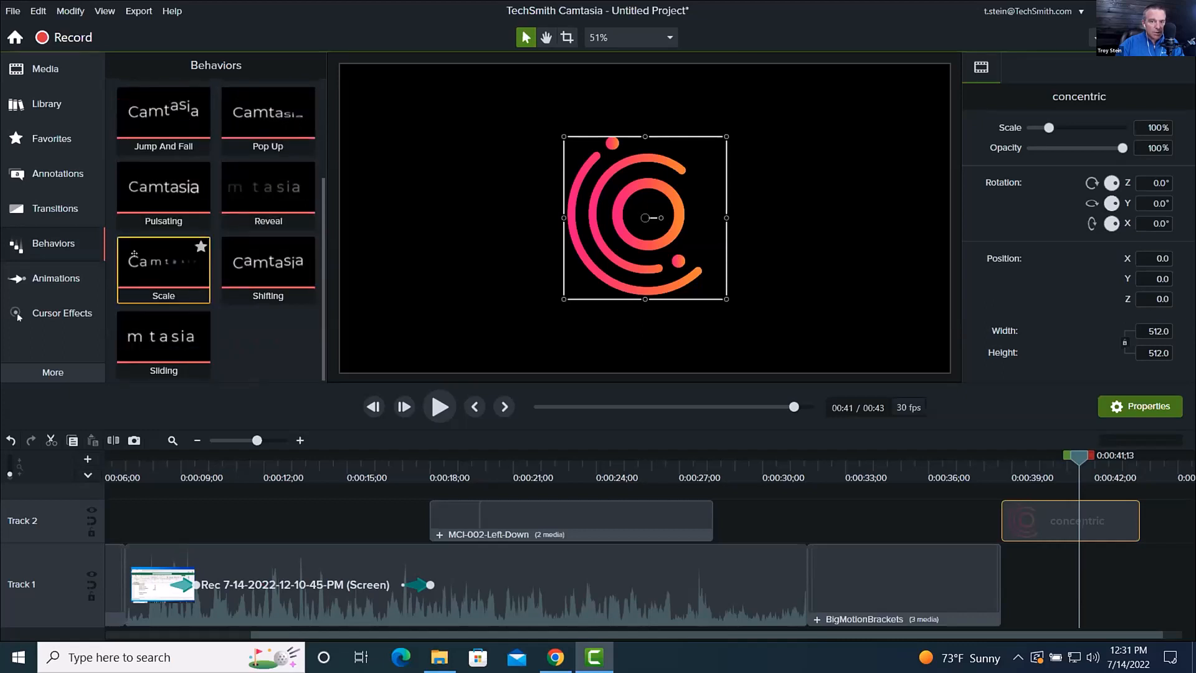
left_click_drag(134, 254, 1071, 524)
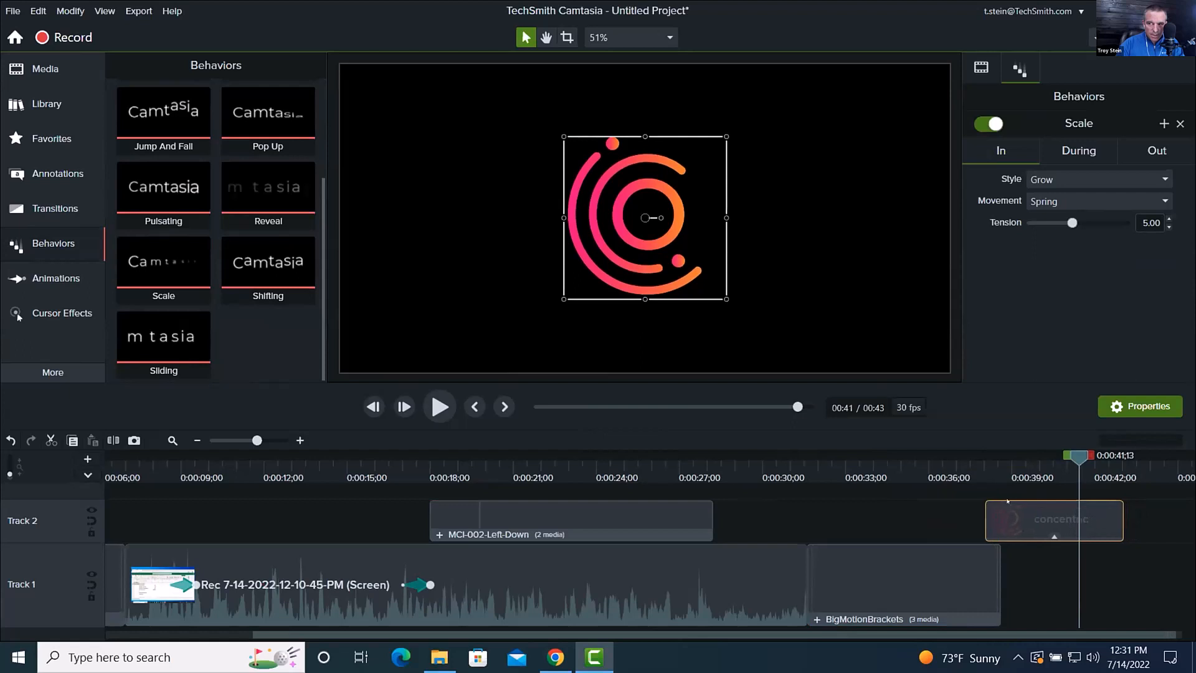
left_click(950, 475)
key("space")
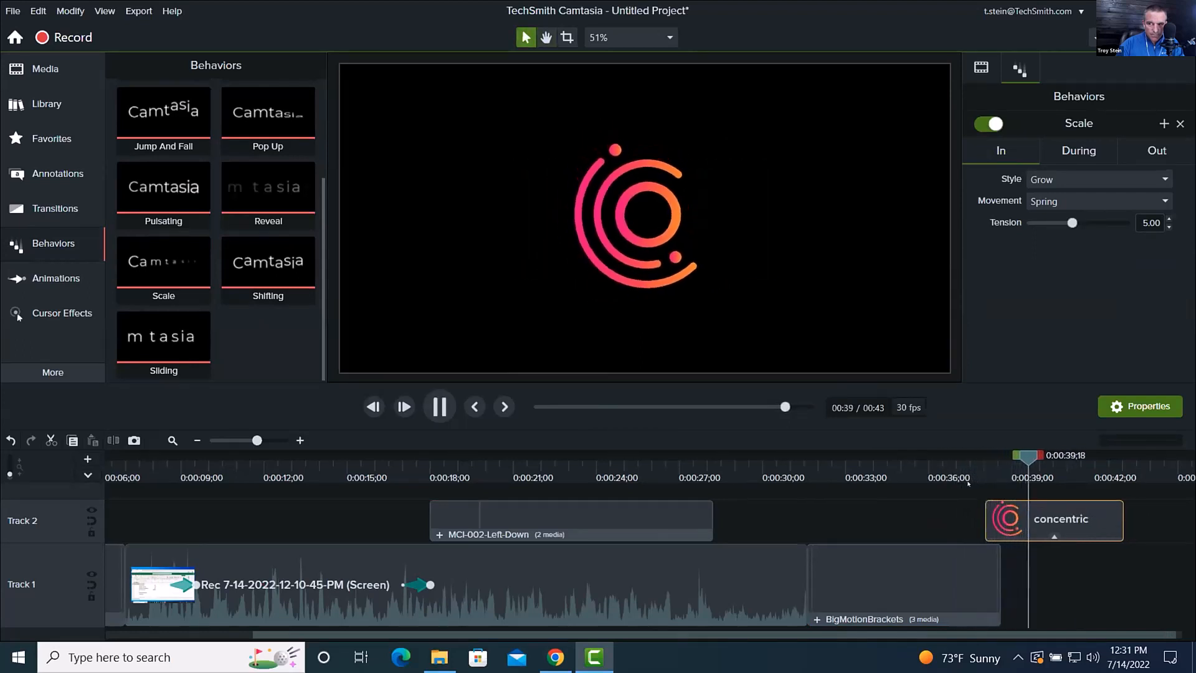
Recolour the closing title's brackets with the orange sampled from the logo clip on the timeline
left_click(981, 576)
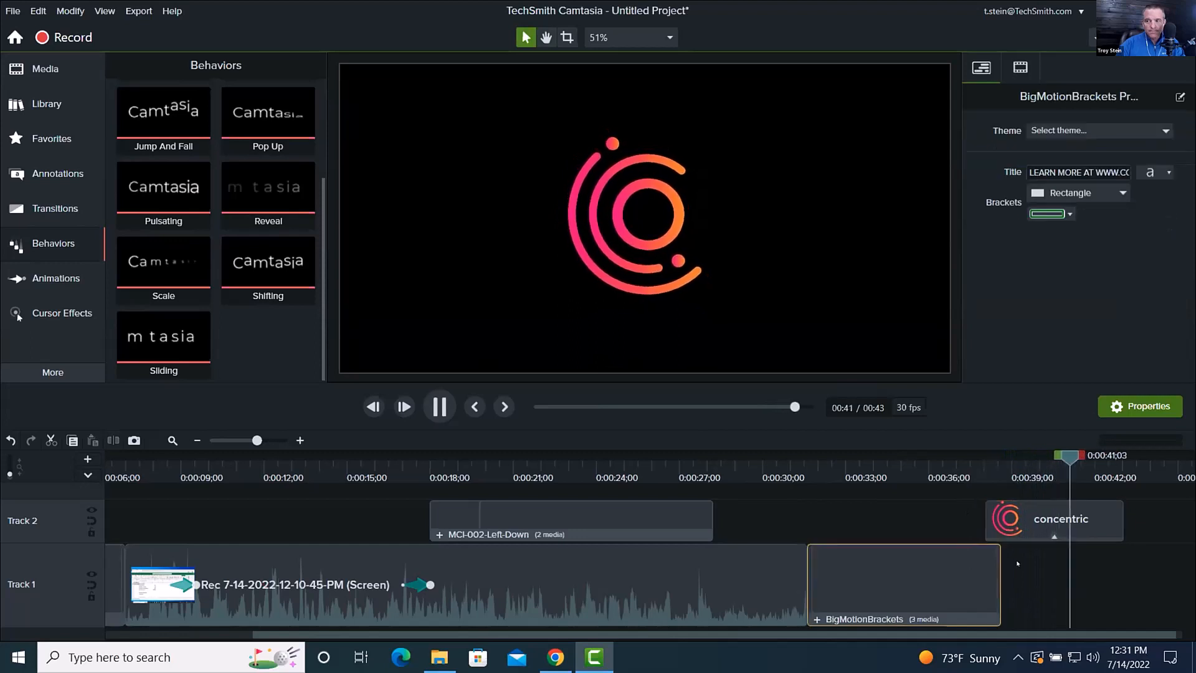
left_click(1020, 524)
left_click_drag(932, 461, 987, 474)
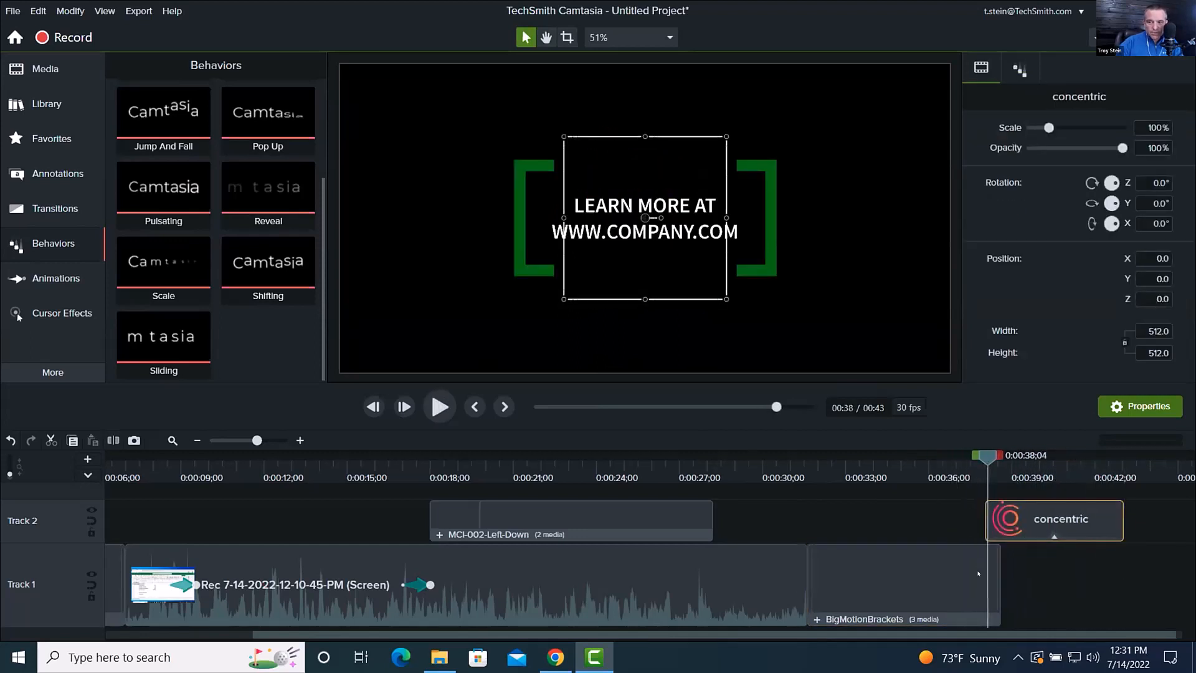
left_click(981, 591)
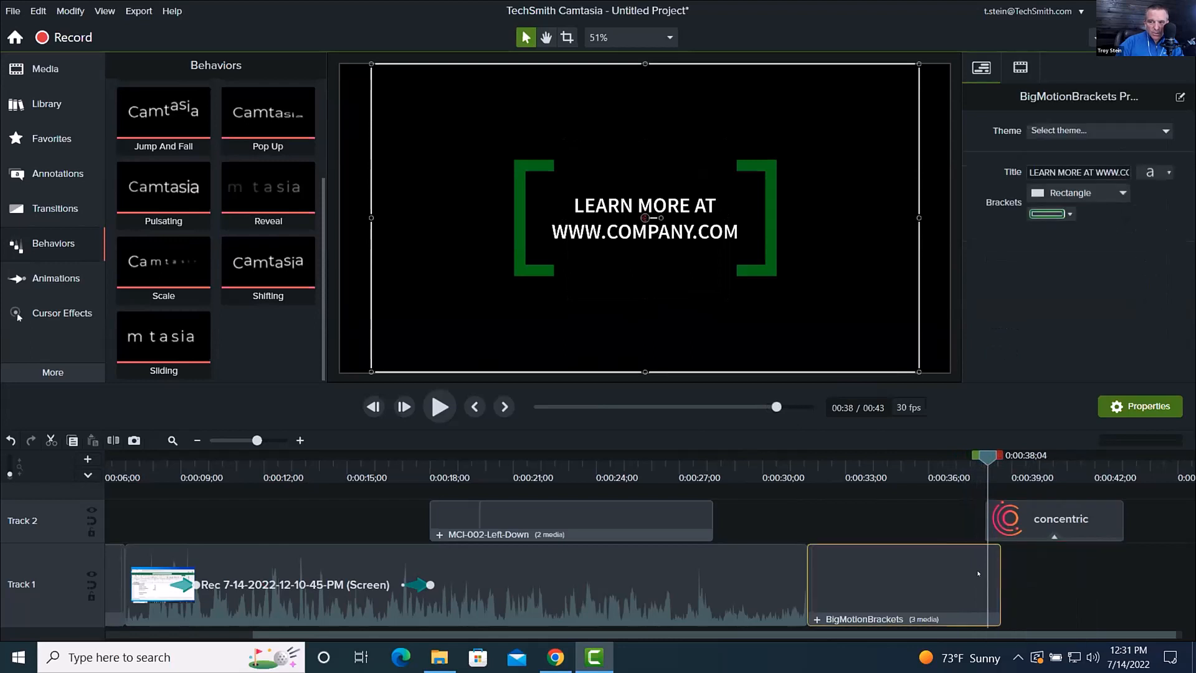
left_click(1070, 215)
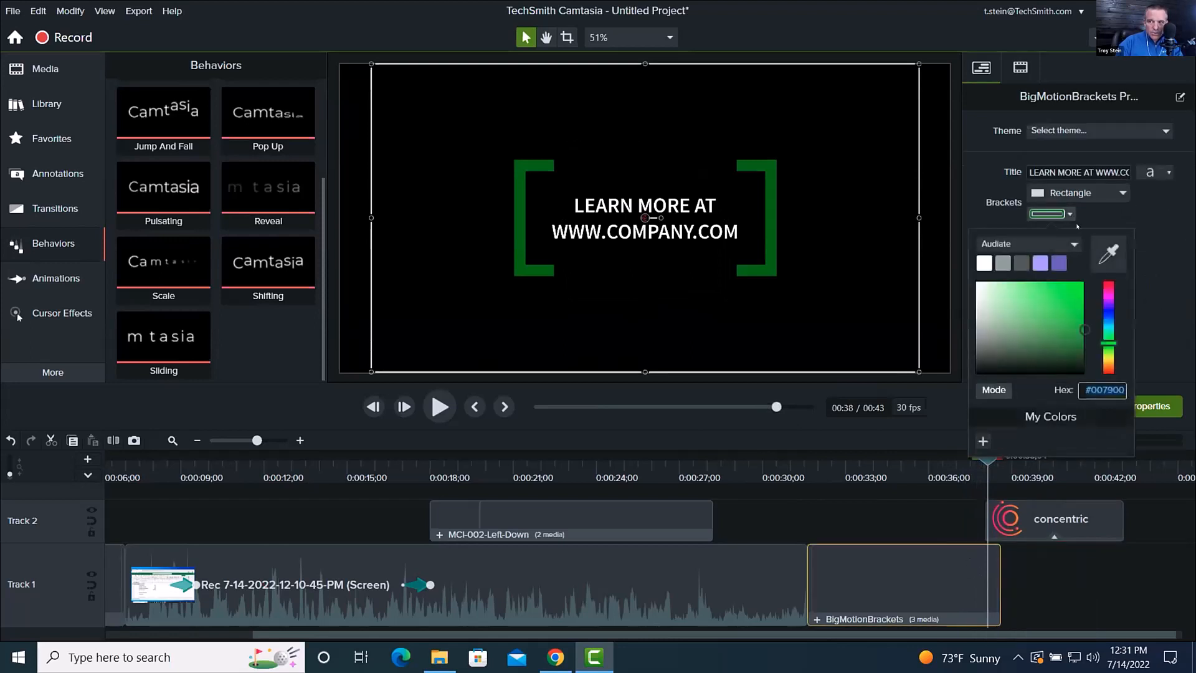
left_click(1108, 253)
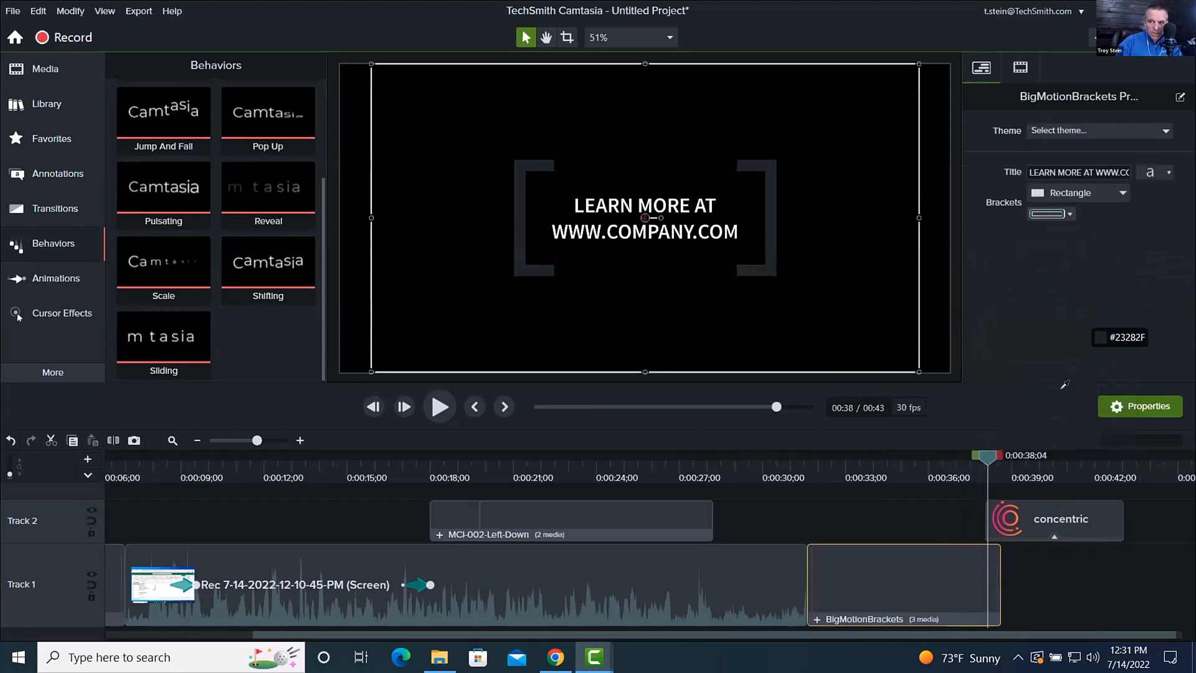
left_click(1011, 493)
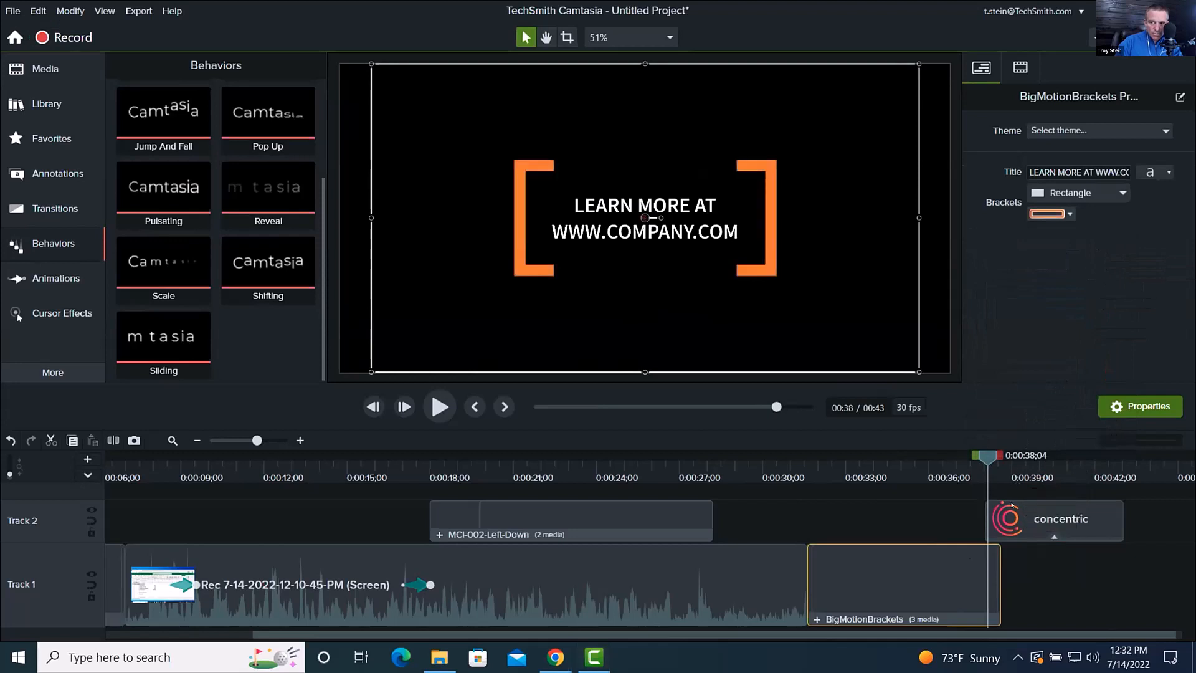
left_click_drag(988, 463, 888, 502)
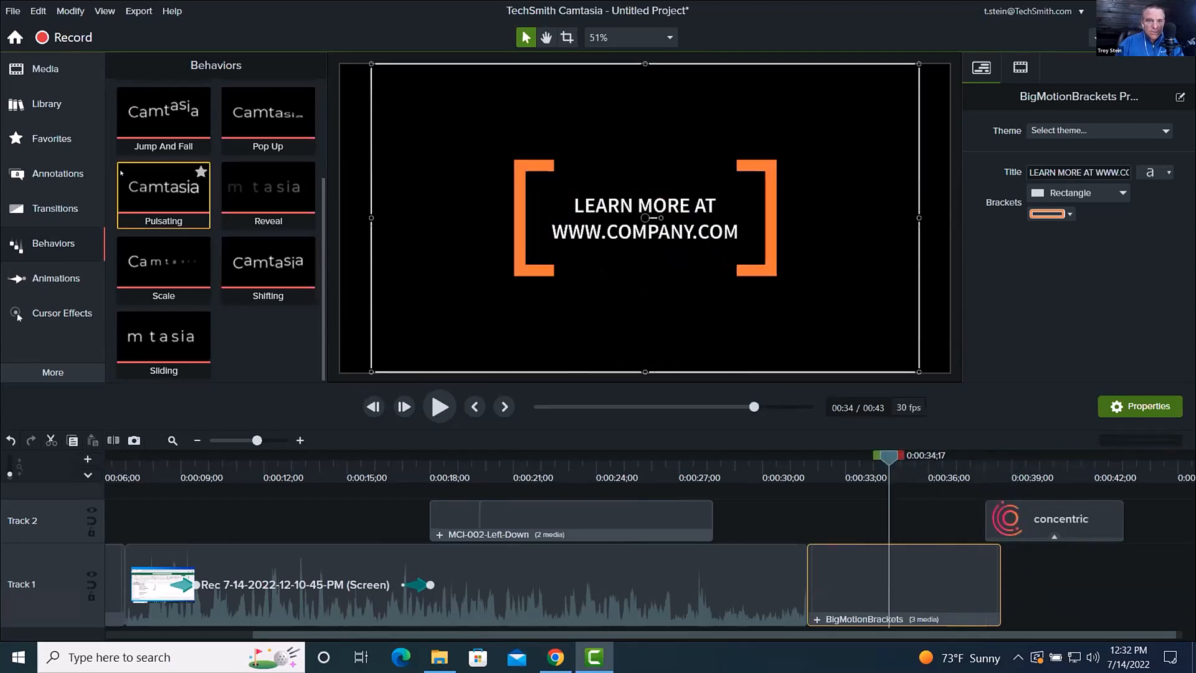
left_click(62, 111)
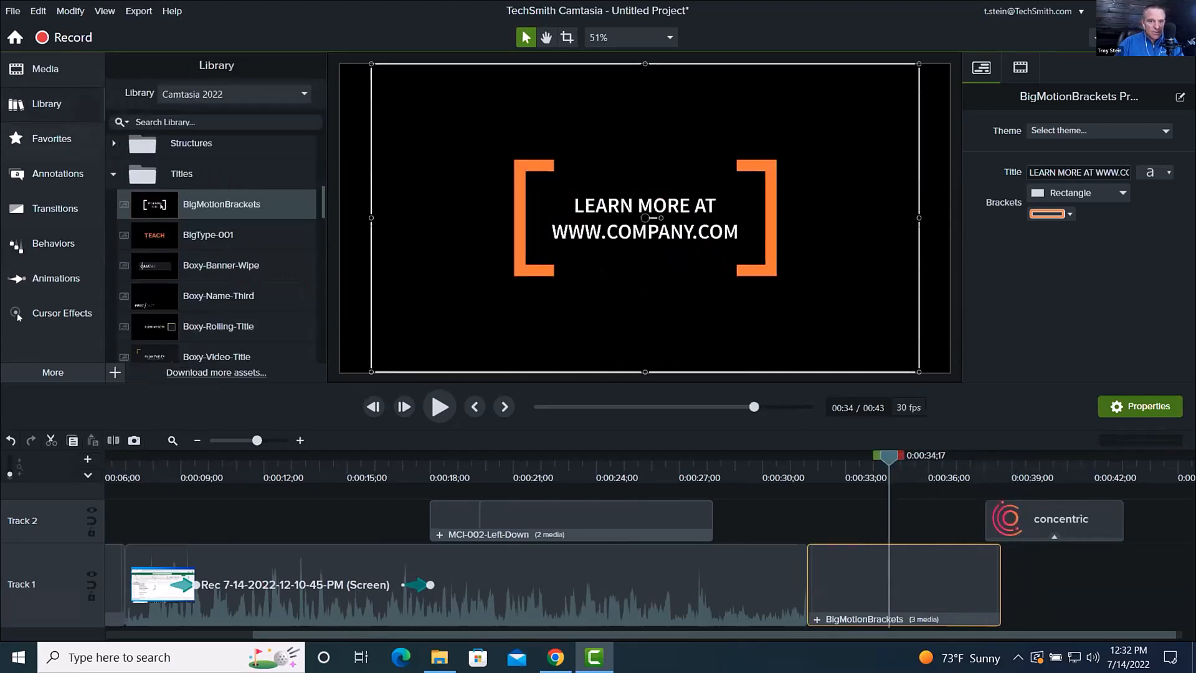
left_click(1000, 476)
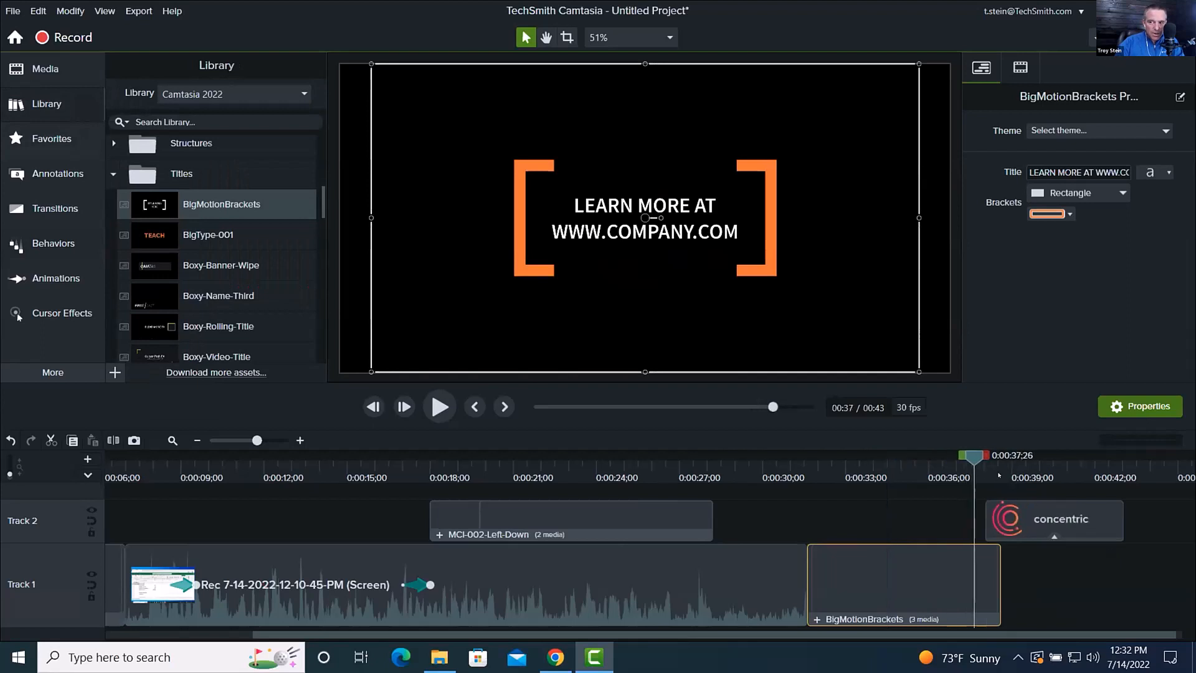
left_click(1022, 520)
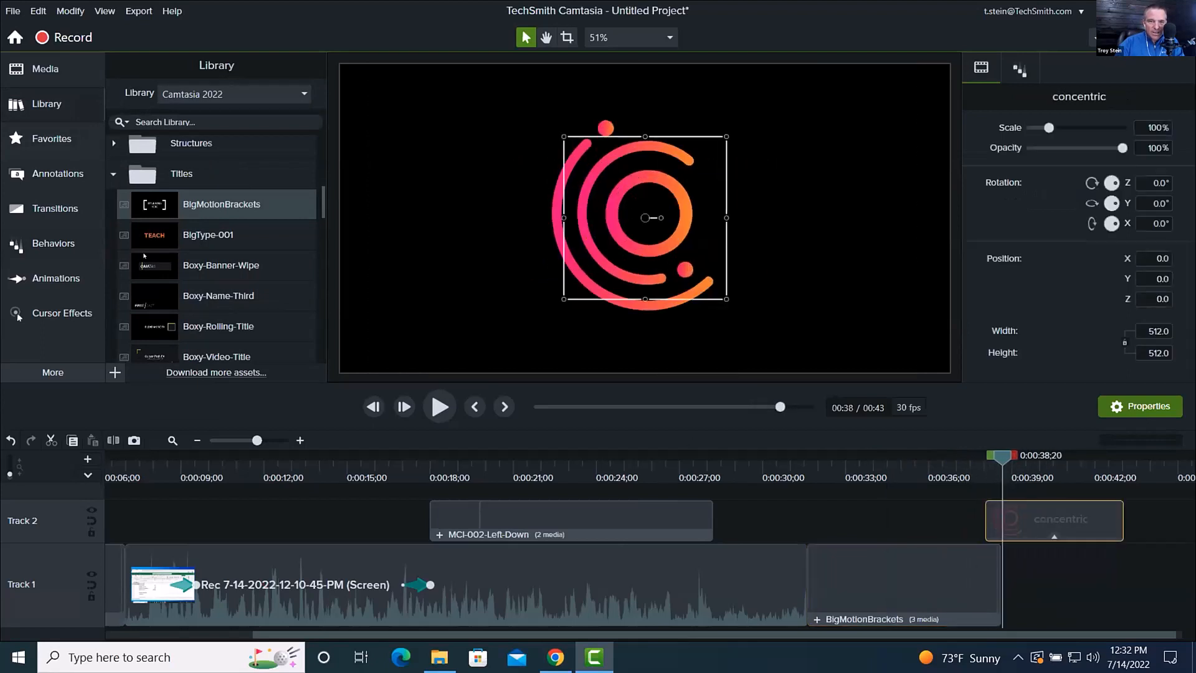
left_click(54, 245)
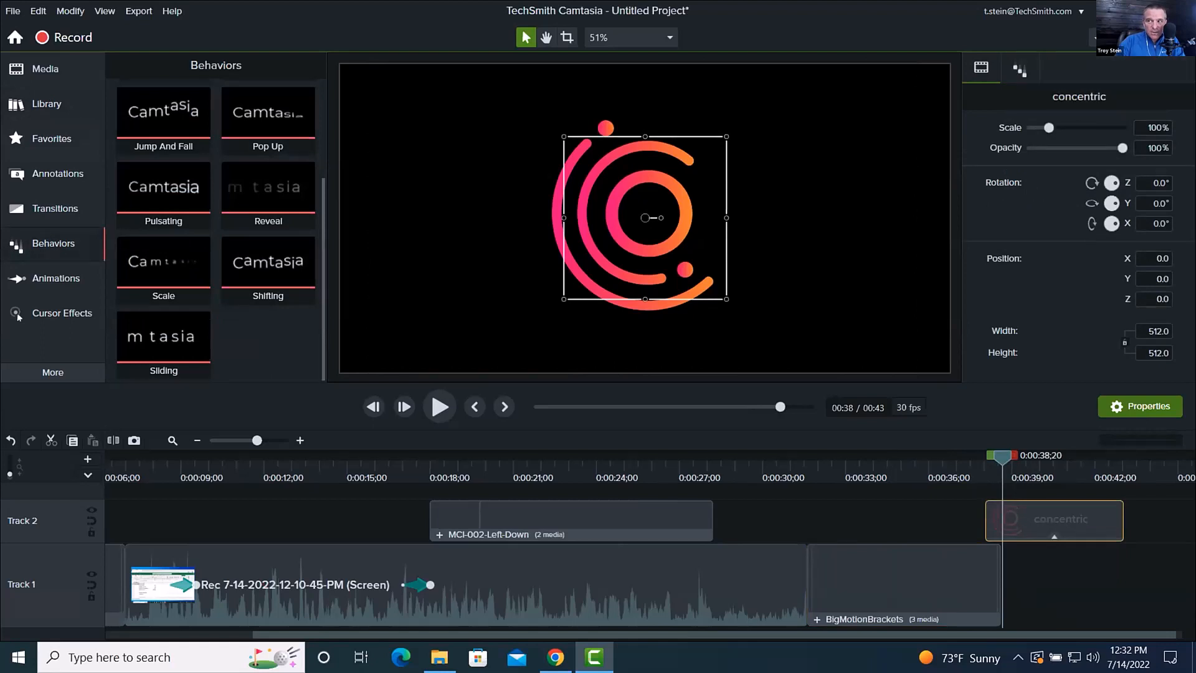
Review the settings for exporting the project as a local MP4 file and leave without exporting
left_click(1138, 38)
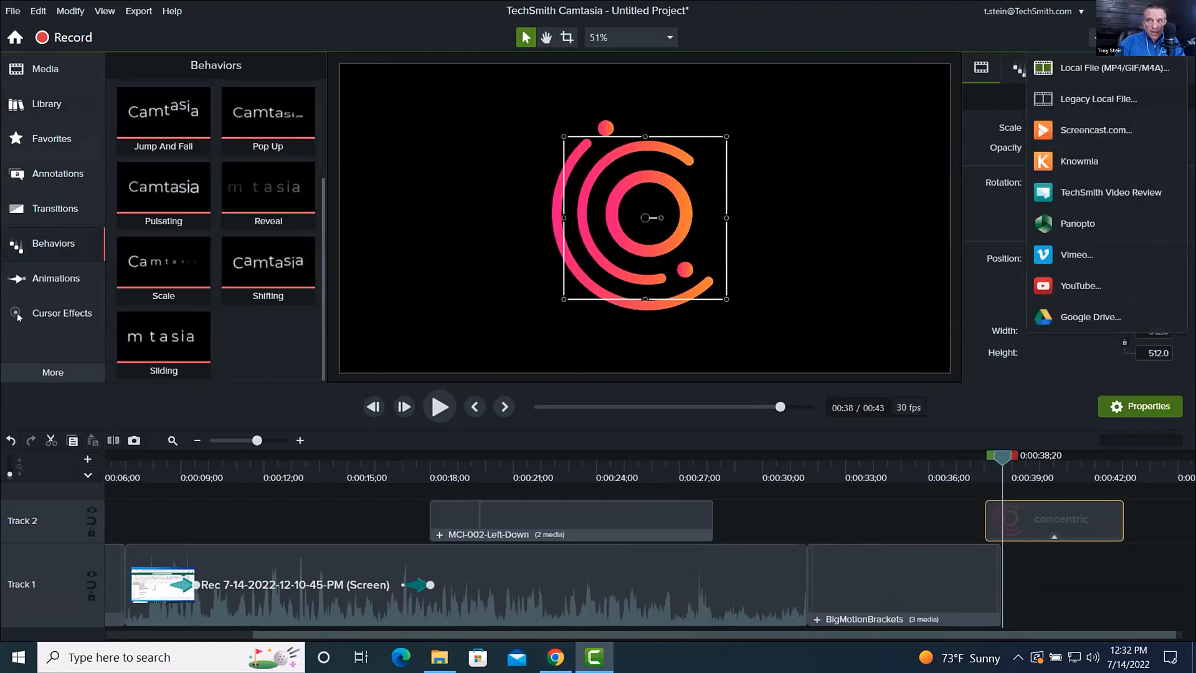
left_click(1078, 66)
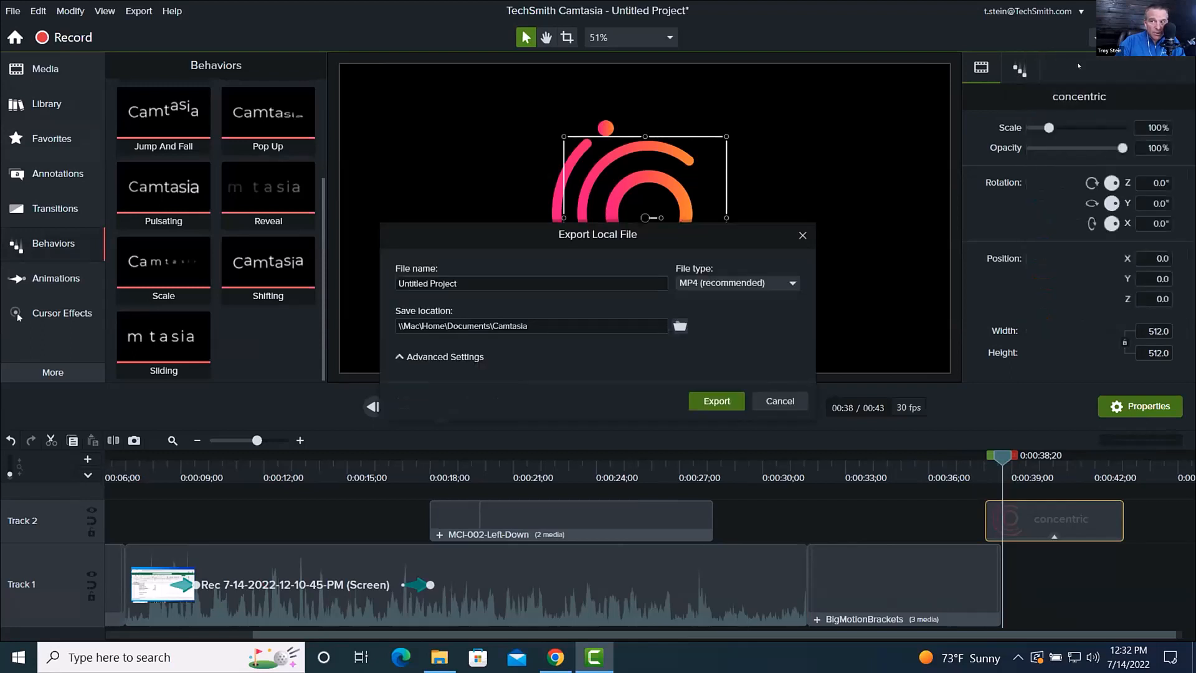
double_click(486, 278)
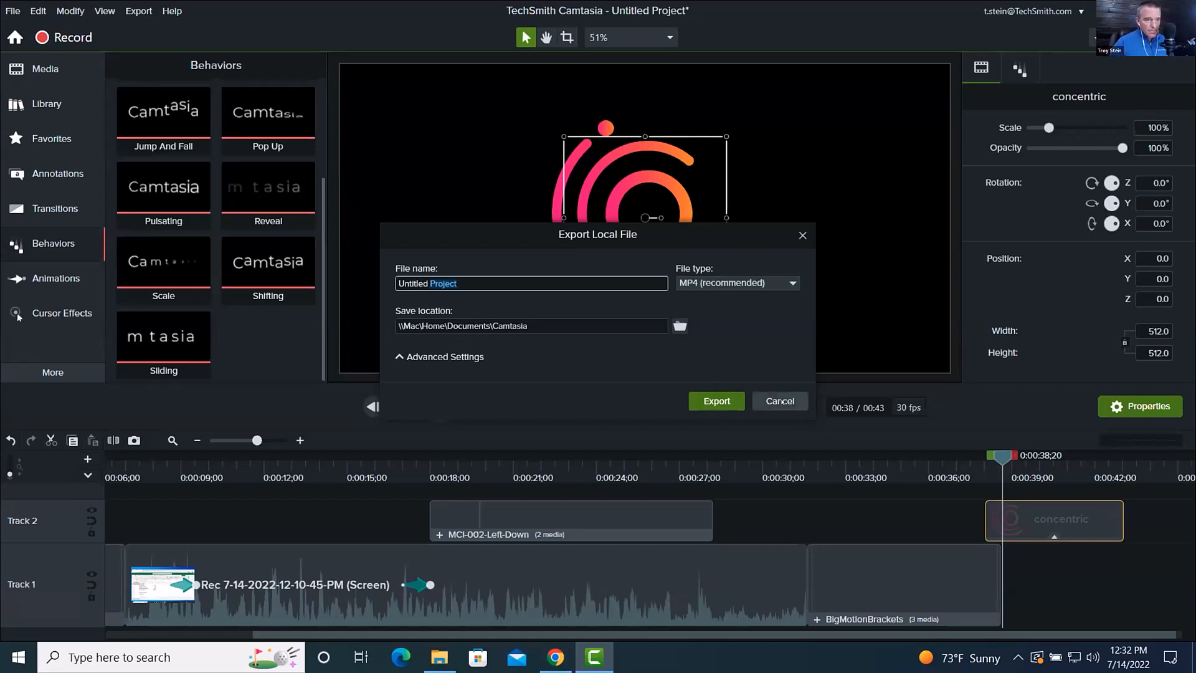
left_click(768, 396)
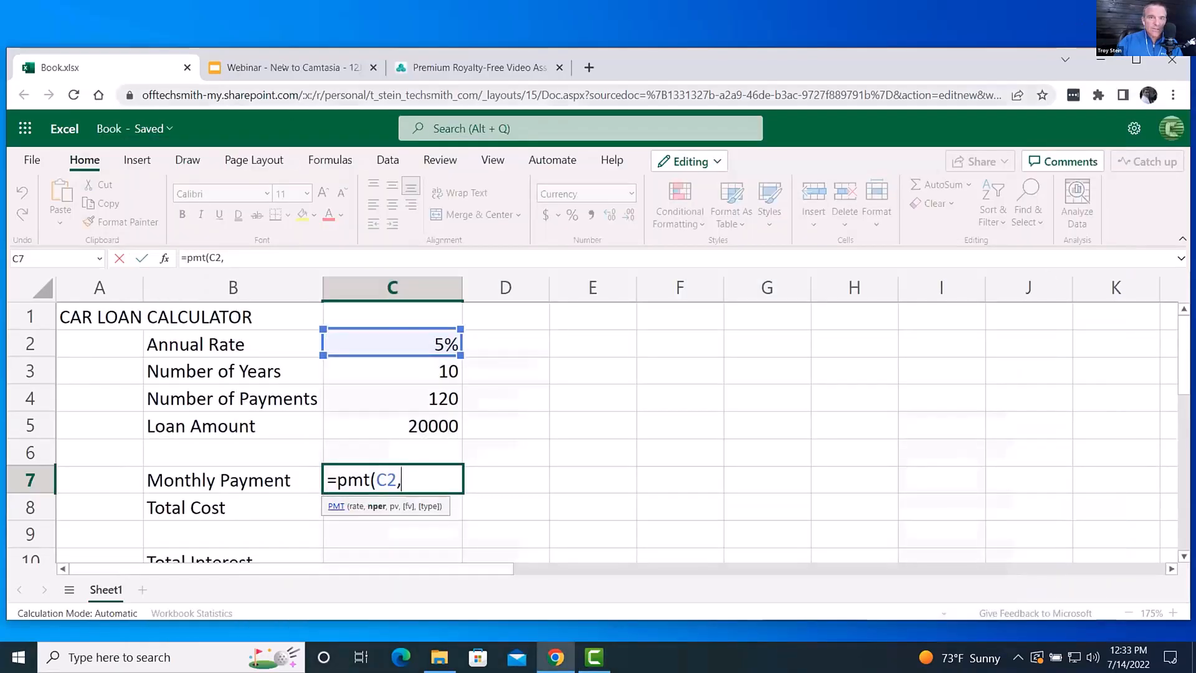
Switch to the Webinar - New to Camtasia slides in Chrome and start the slideshow
left_click(284, 68)
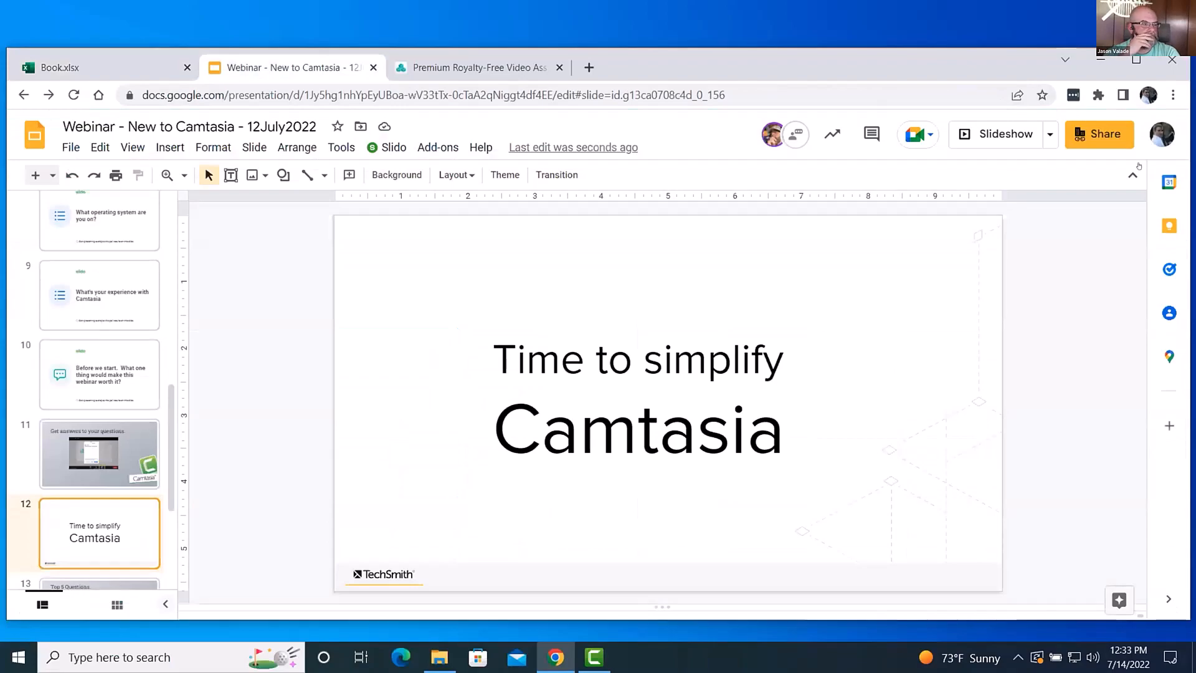
left_click(1005, 134)
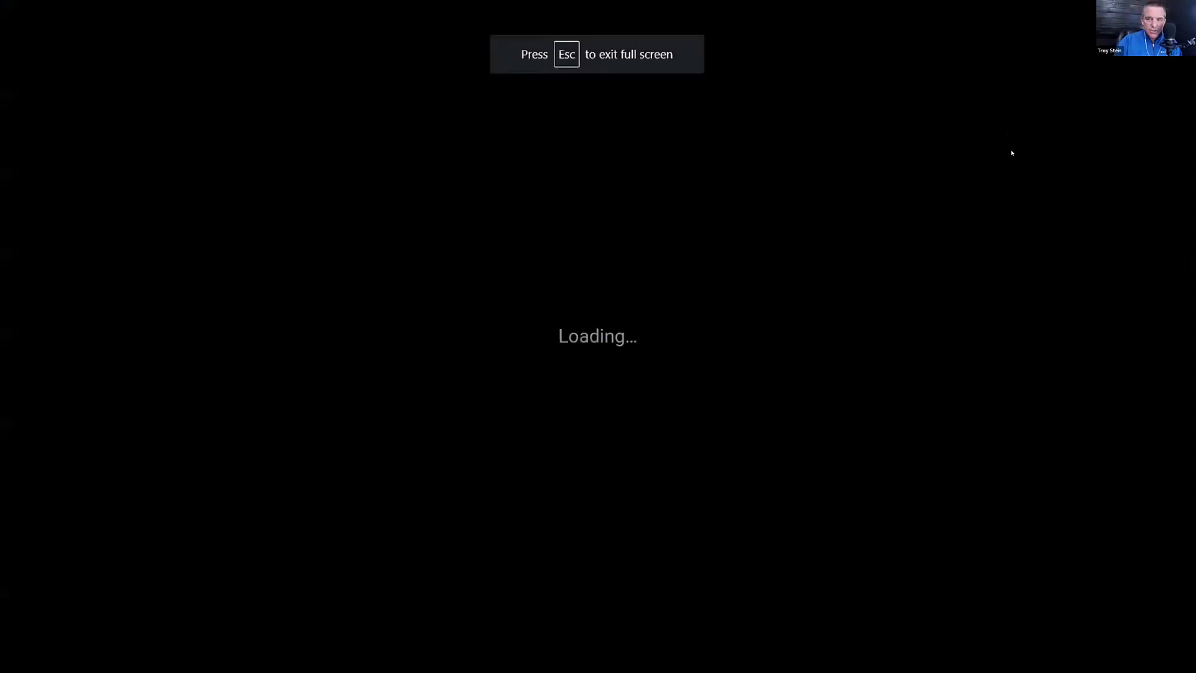
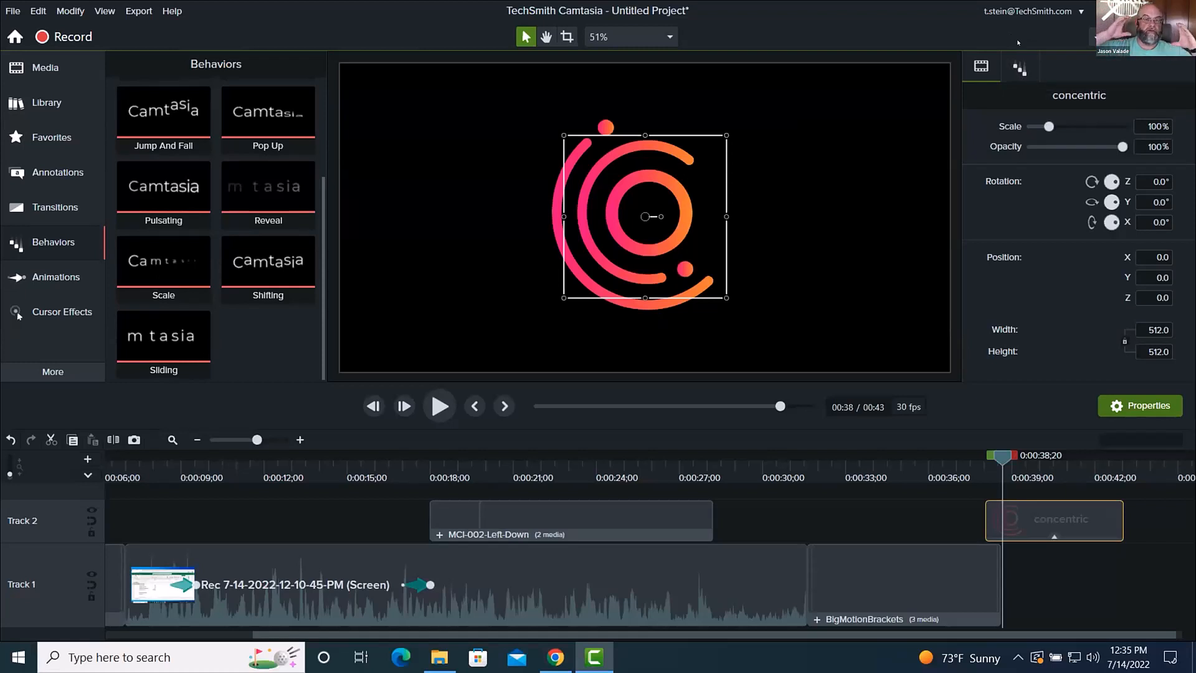
Open Camtasia's recorder to view its capture options, keeping the slide poll active, and return to the editor without recording
left_click(65, 38)
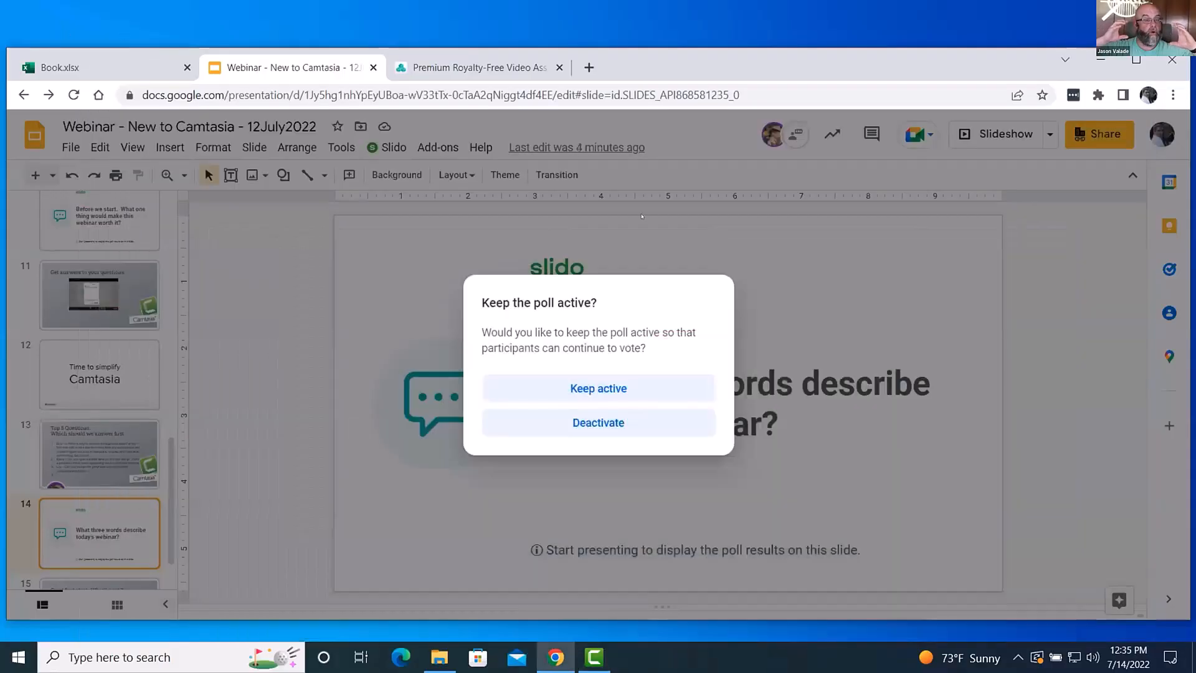
left_click(575, 386)
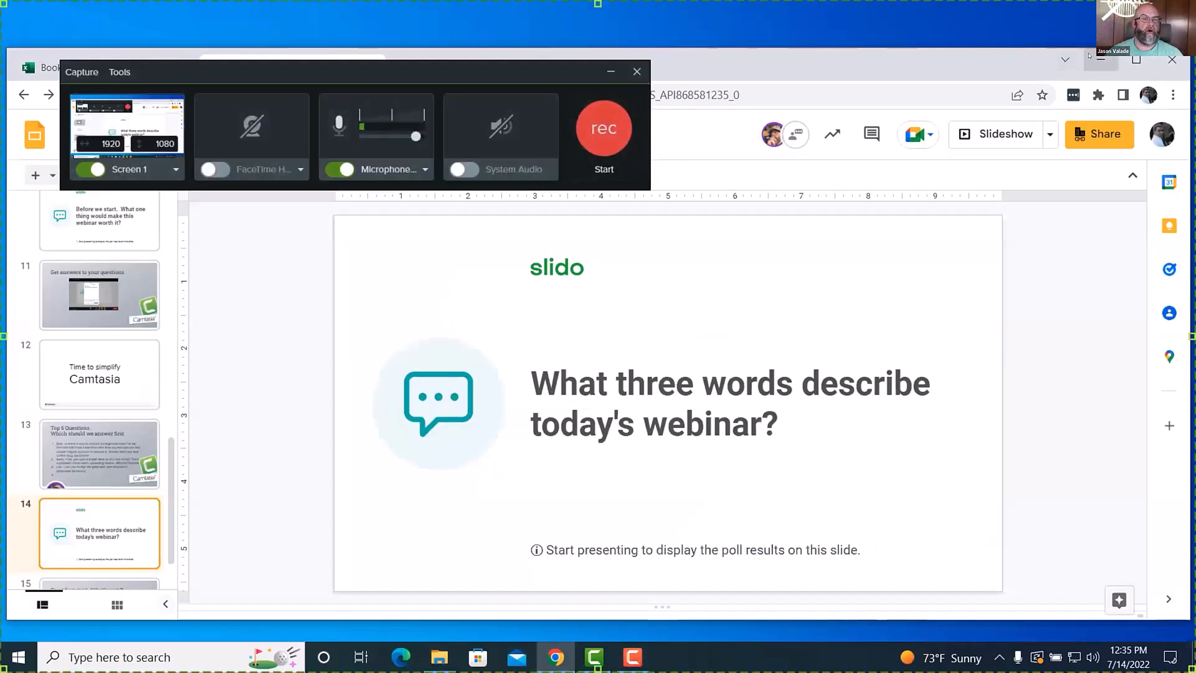
left_click(1090, 56)
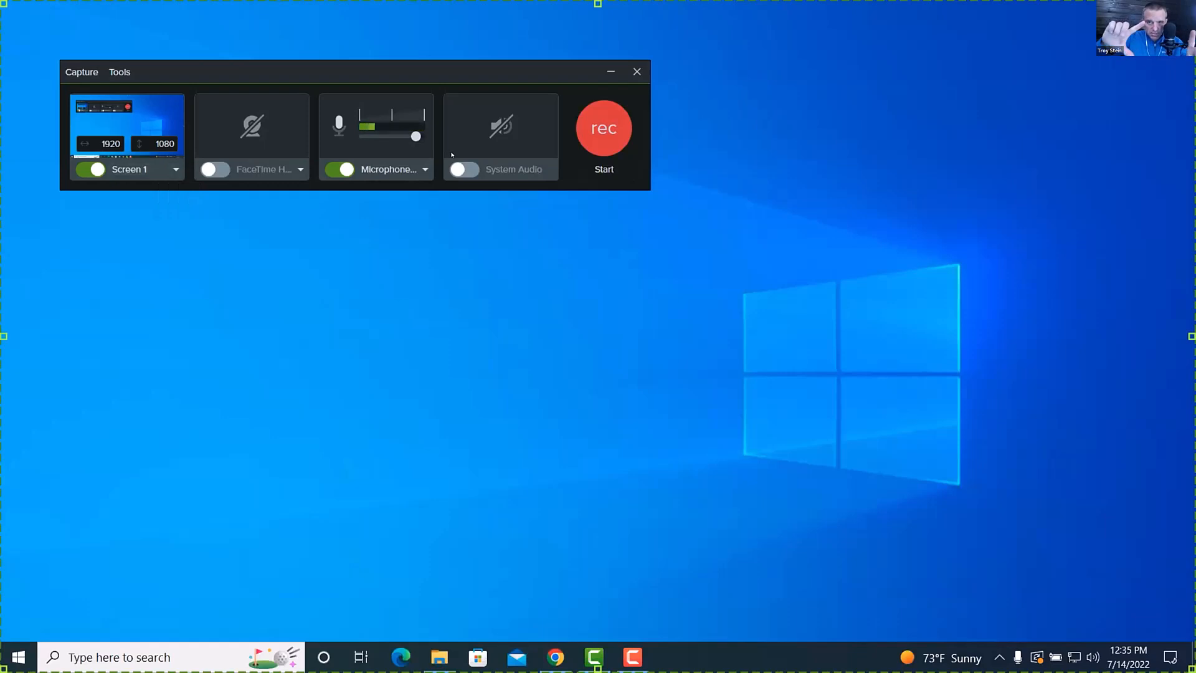
left_click(636, 71)
left_click(595, 656)
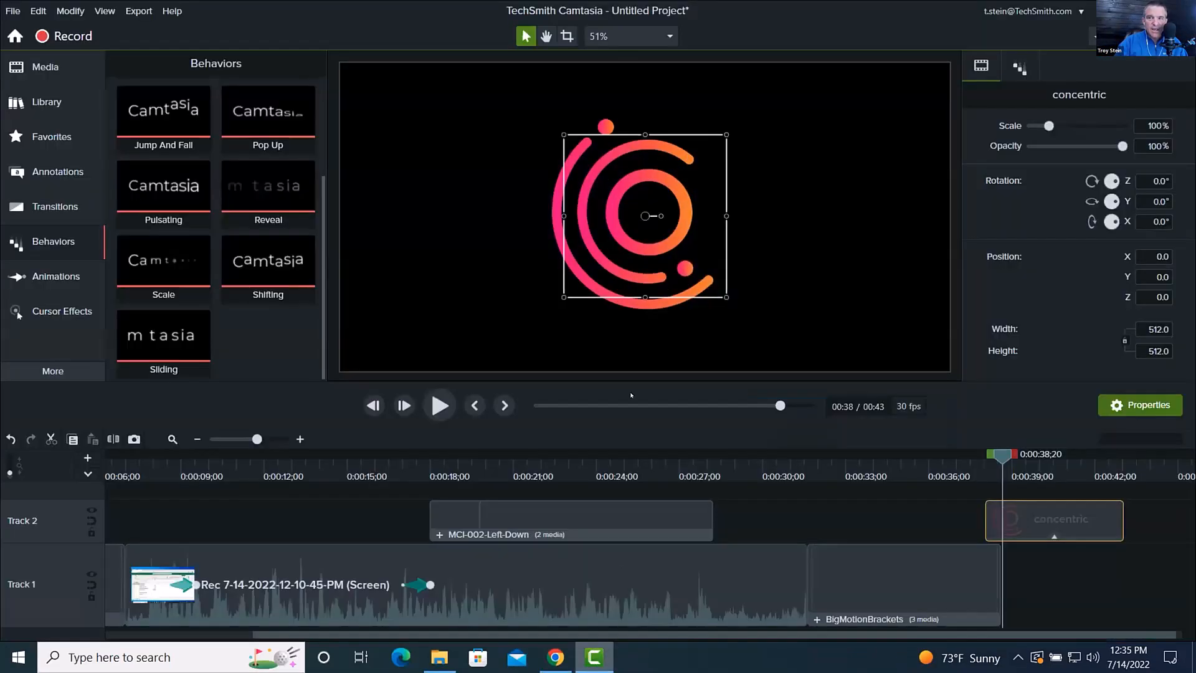
Examine the canvas dimension presets in the project settings and close them without applying a change
left_click(670, 38)
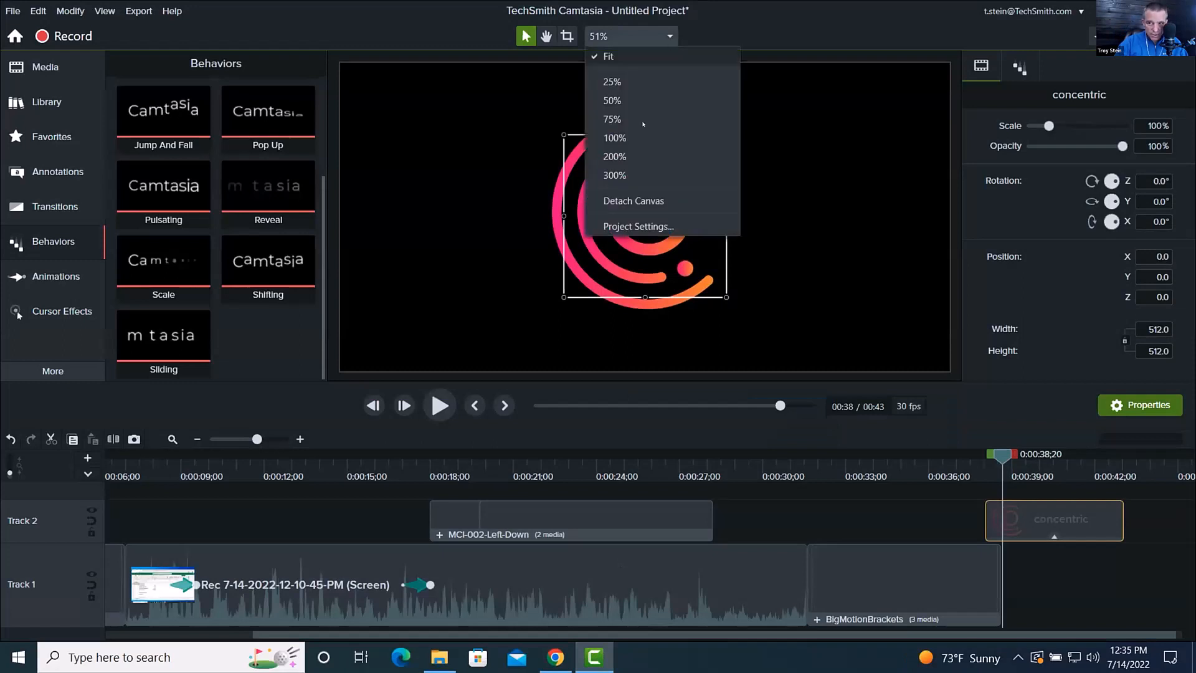
left_click(633, 226)
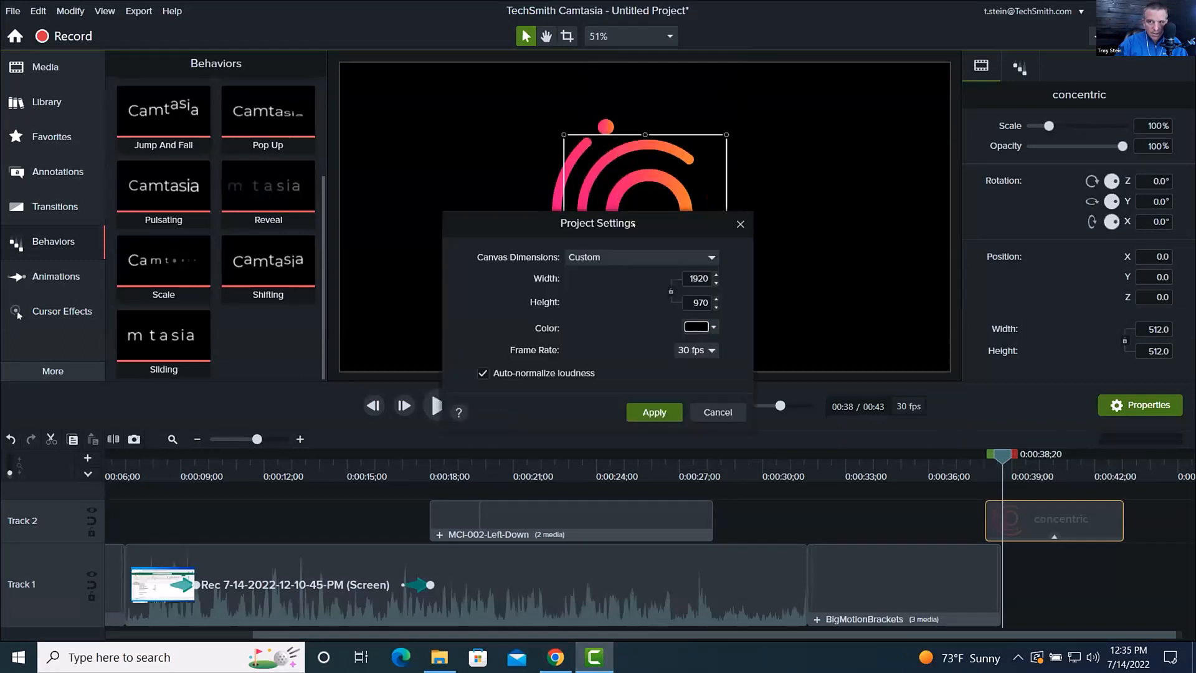
left_click(709, 258)
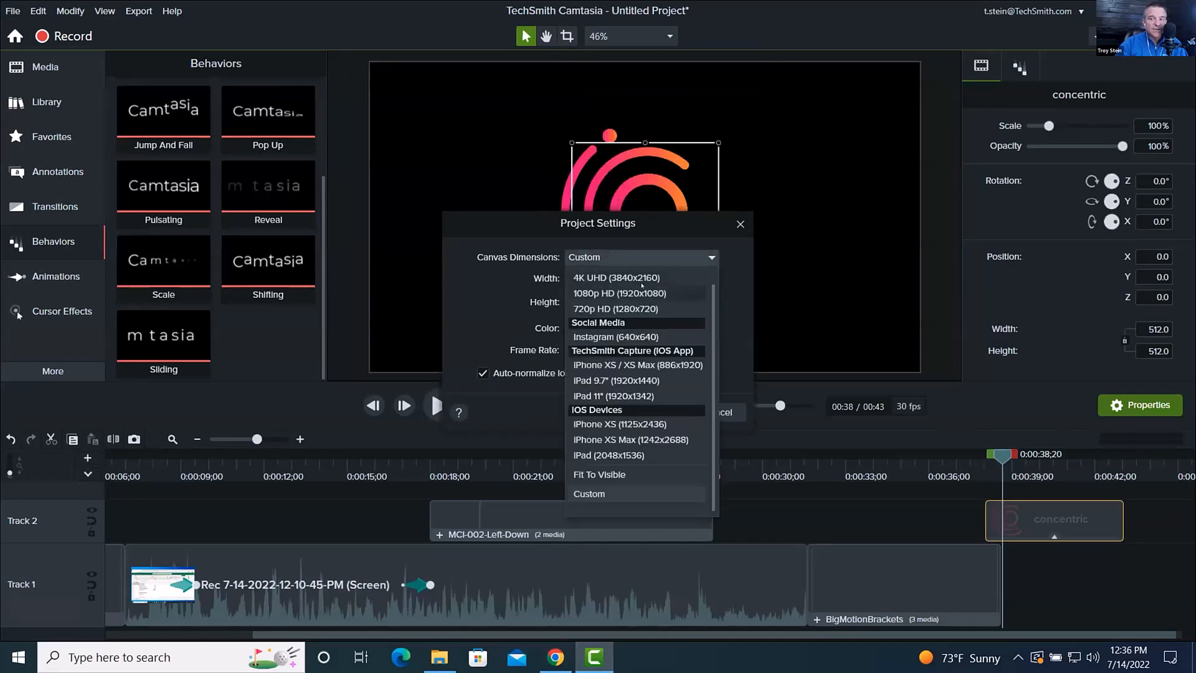
left_click(679, 246)
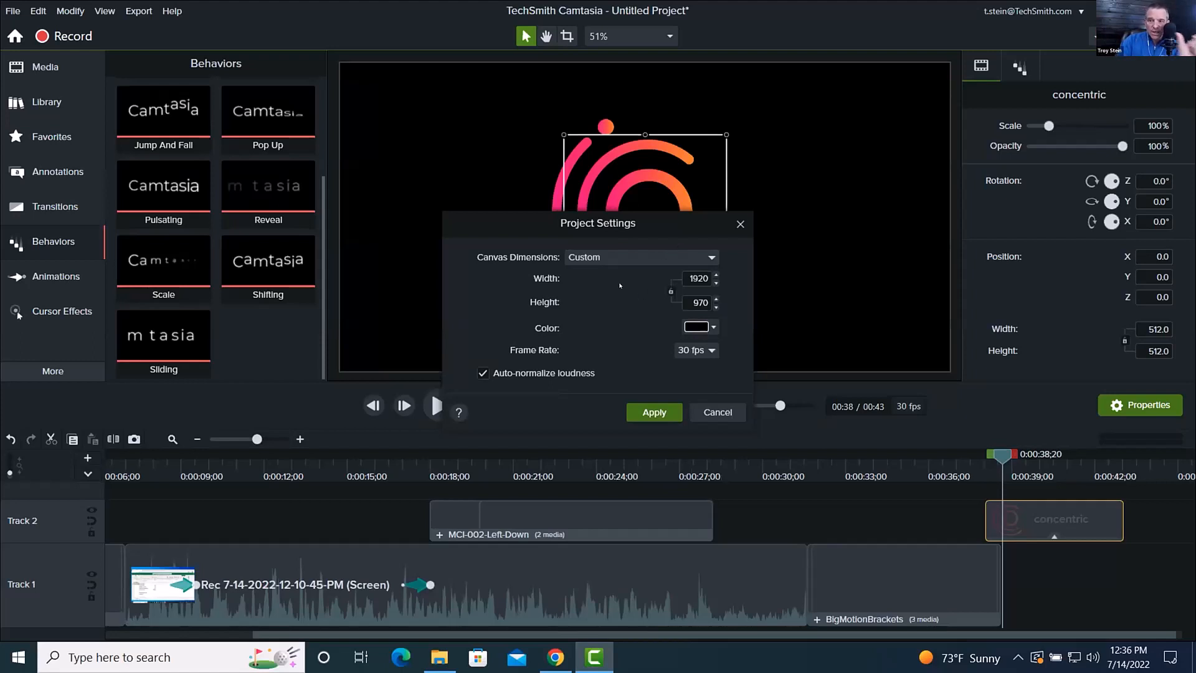
left_click(710, 410)
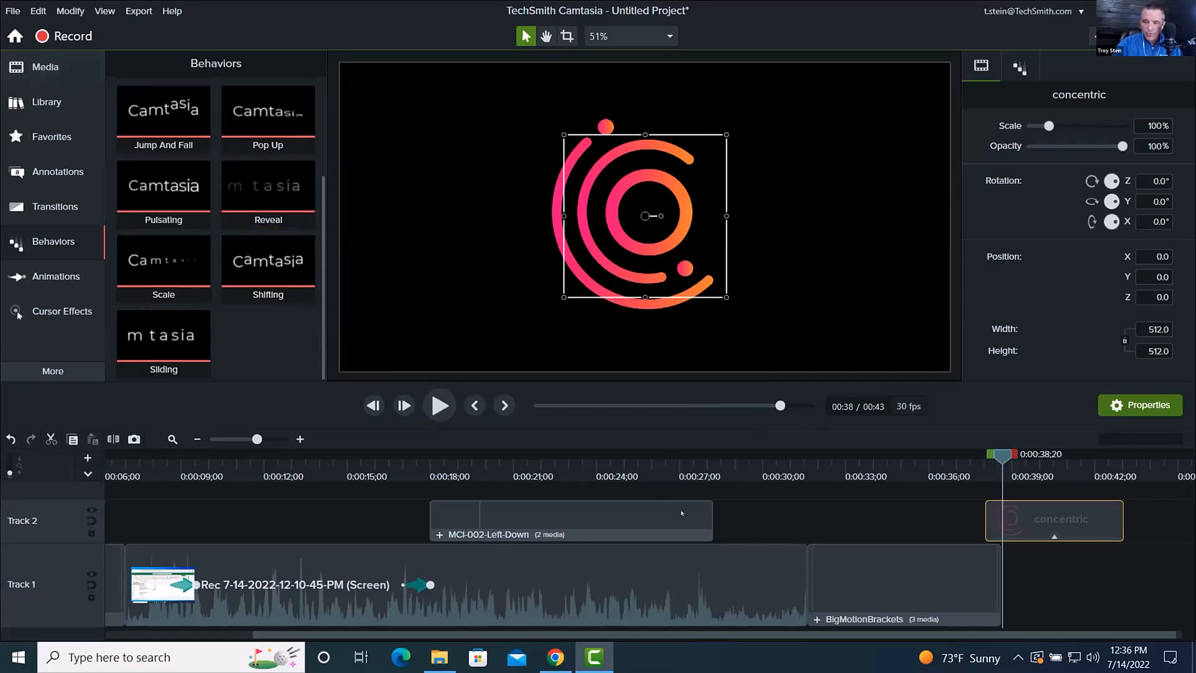
Switch to the Webinar slides in Chrome, review the background noise question on the Top 5 Questions slide, and return to Camtasia
left_click(556, 657)
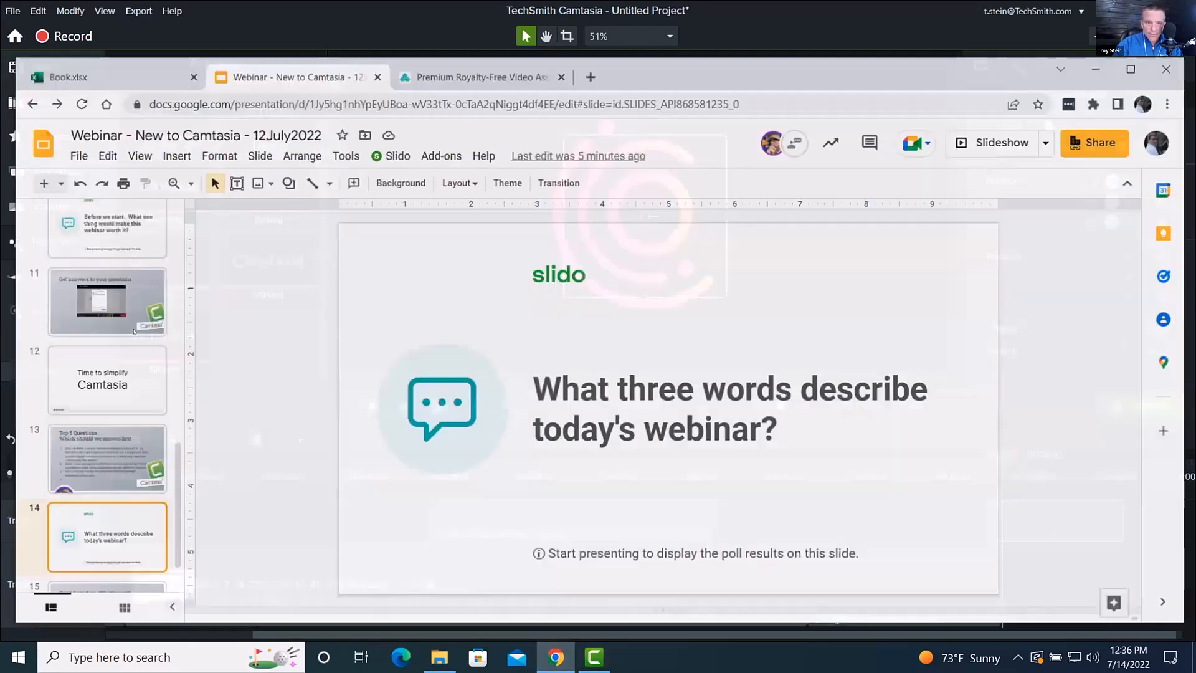
left_click(95, 471)
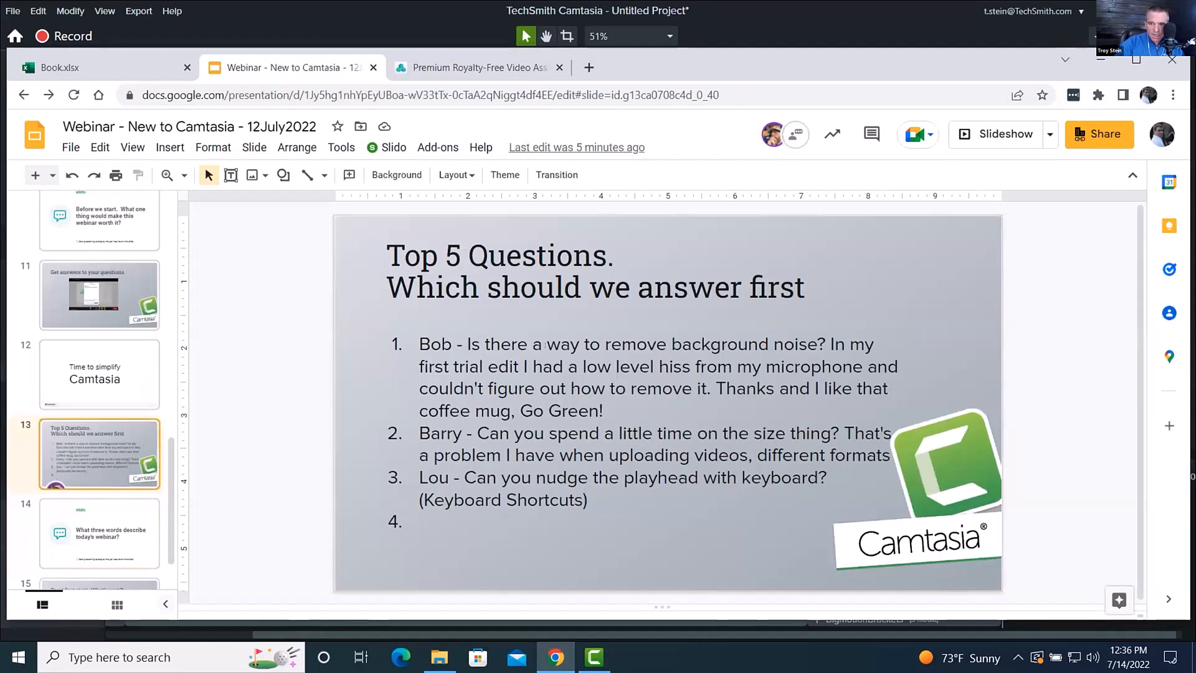
left_click_drag(545, 345, 721, 345)
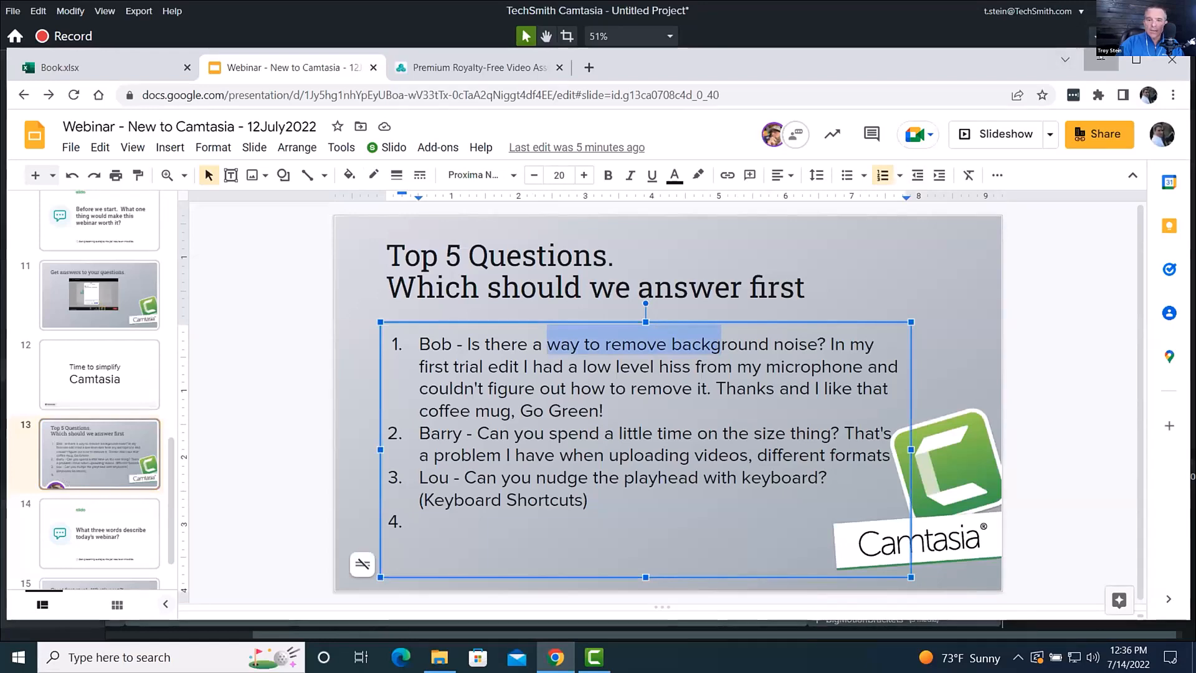
left_click(1101, 60)
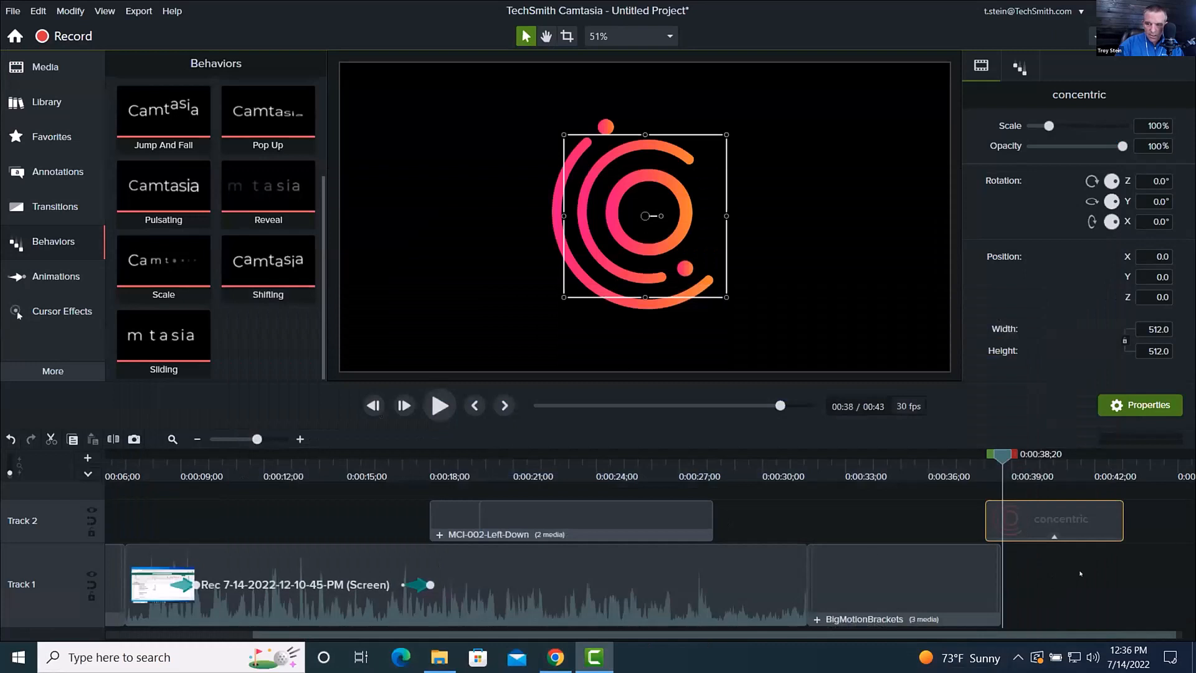
Record a short voice narration on the empty timeline past the concentric clip and save it as Narration 1 in m4a format
left_click(1102, 555)
left_click(1152, 464)
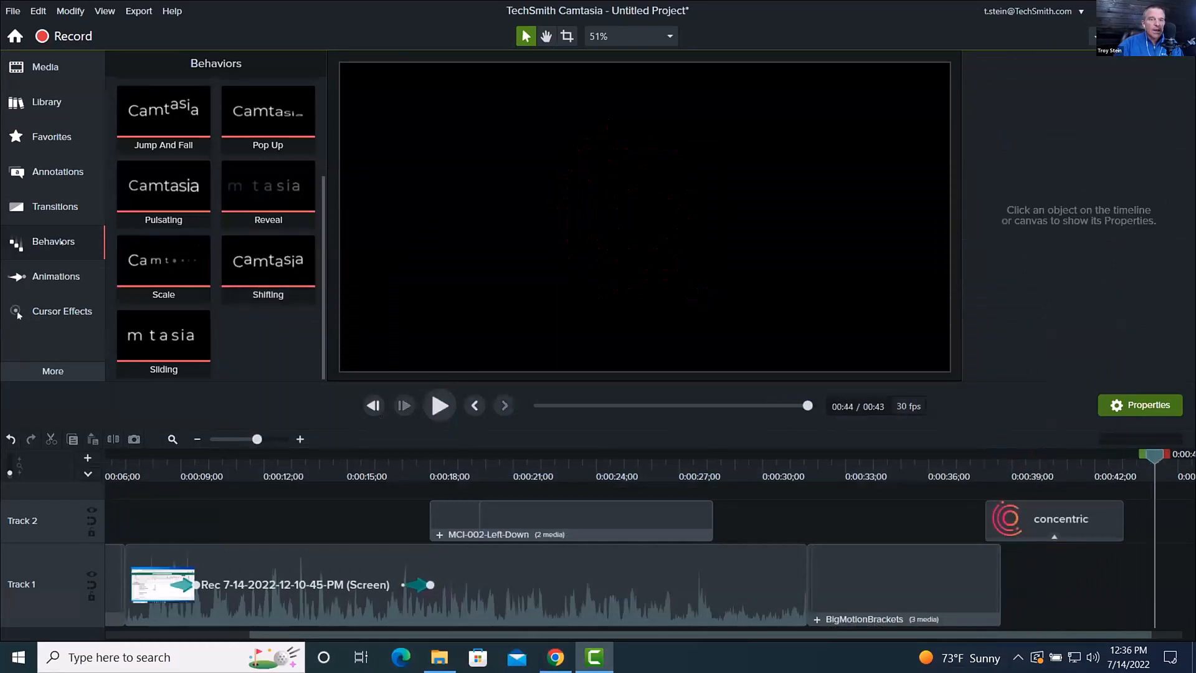
left_click(31, 363)
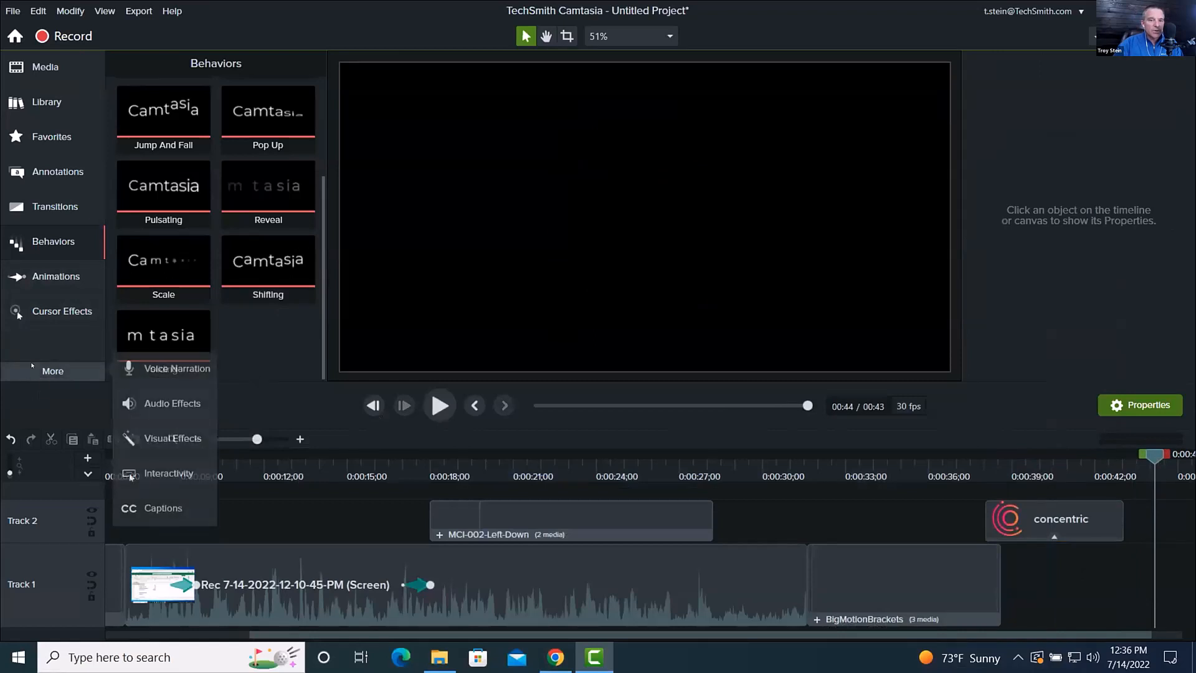
left_click(171, 368)
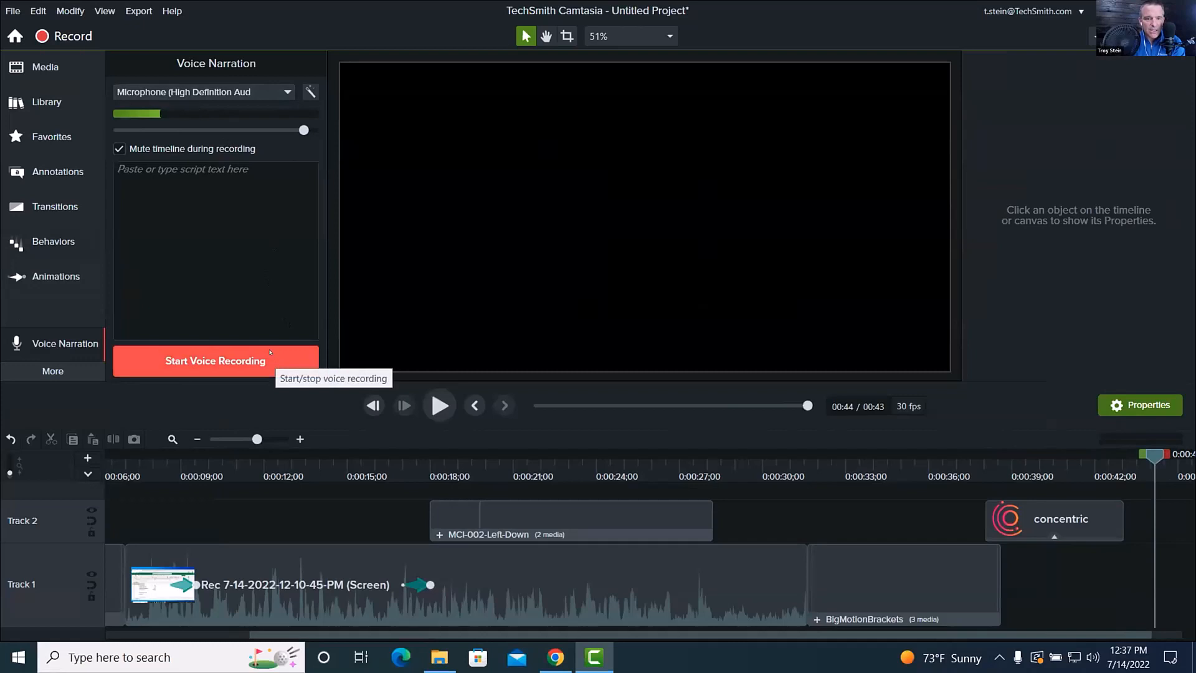
left_click(252, 361)
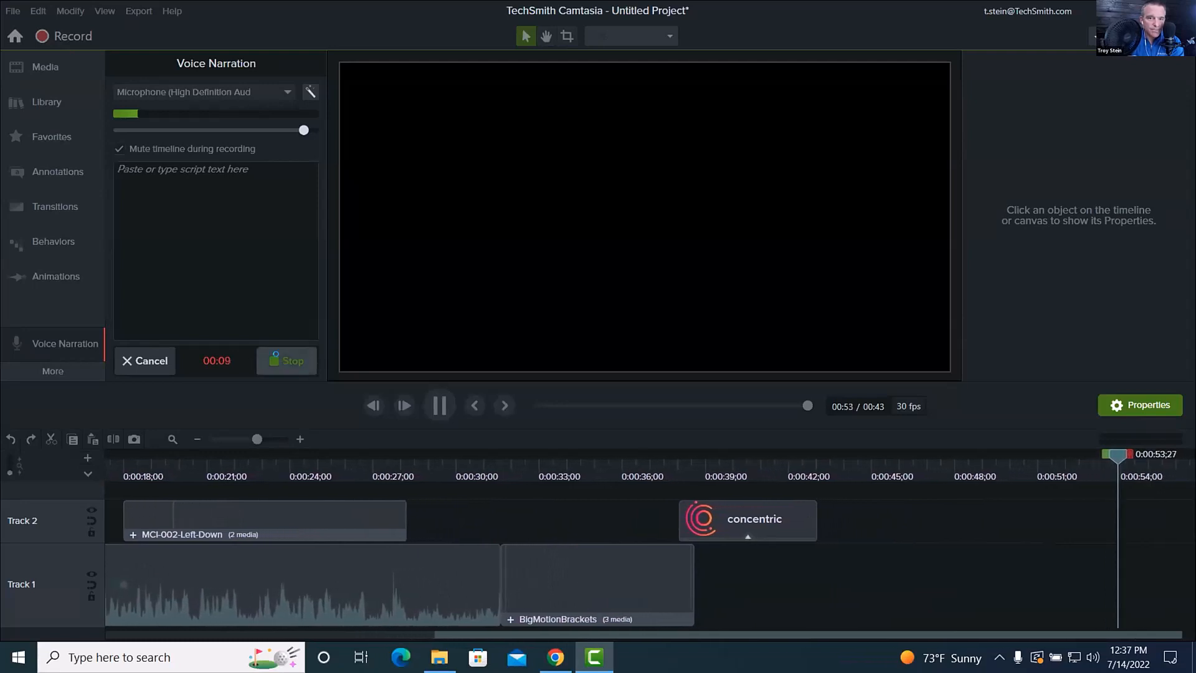
left_click(285, 361)
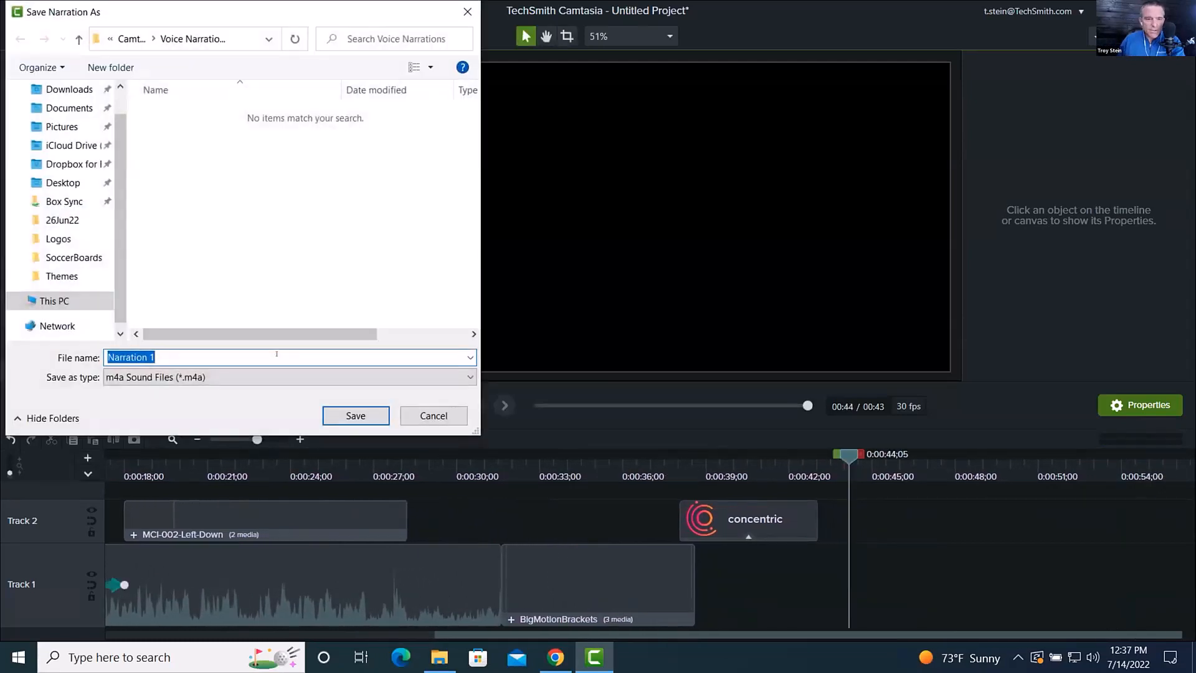
left_click(334, 414)
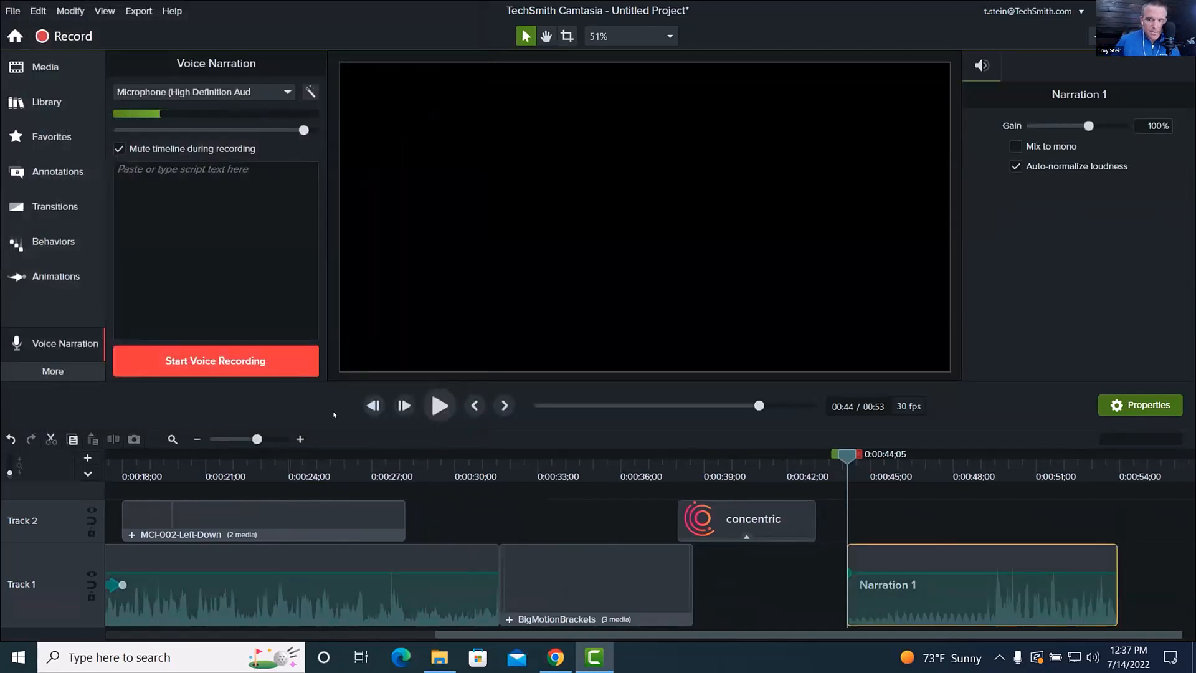
Apply the Noise Removal audio effect to the Narration 1 clip
mouse_move(939, 613)
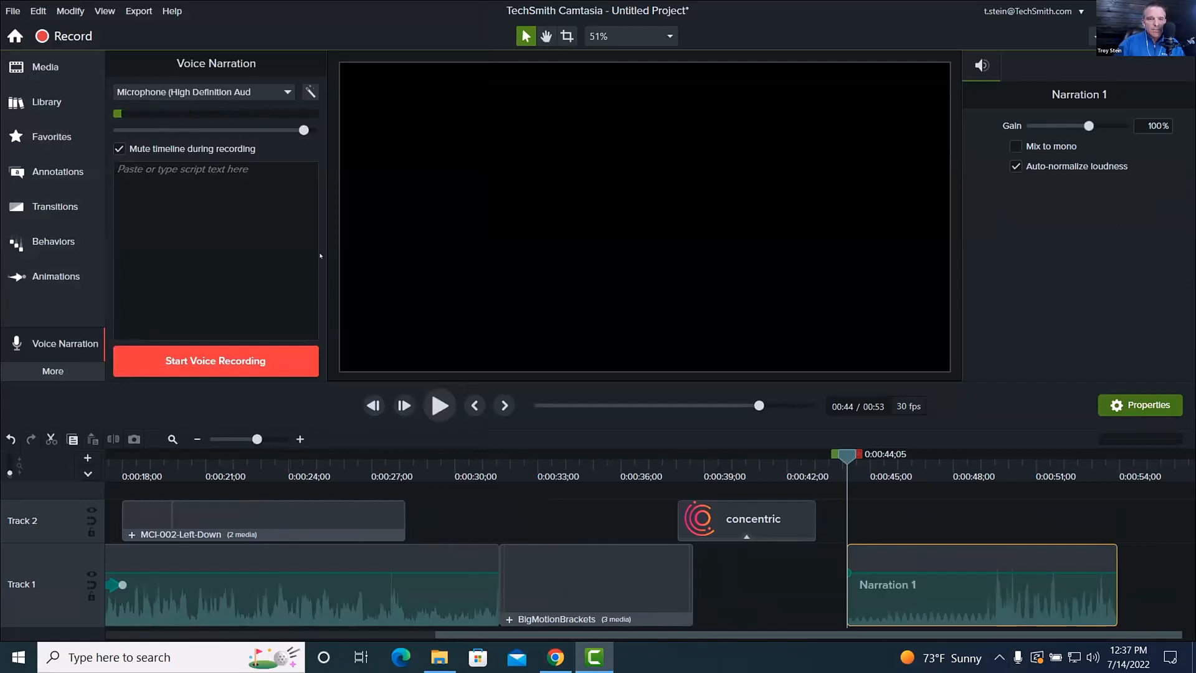
left_click(52, 371)
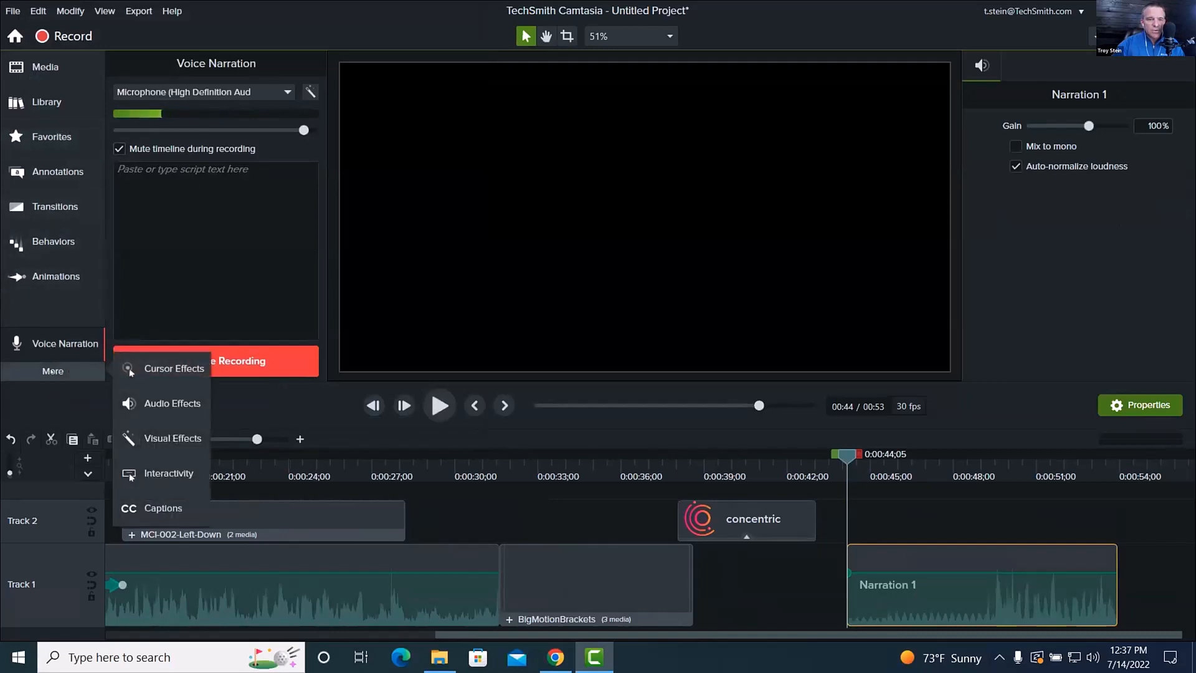
left_click(163, 401)
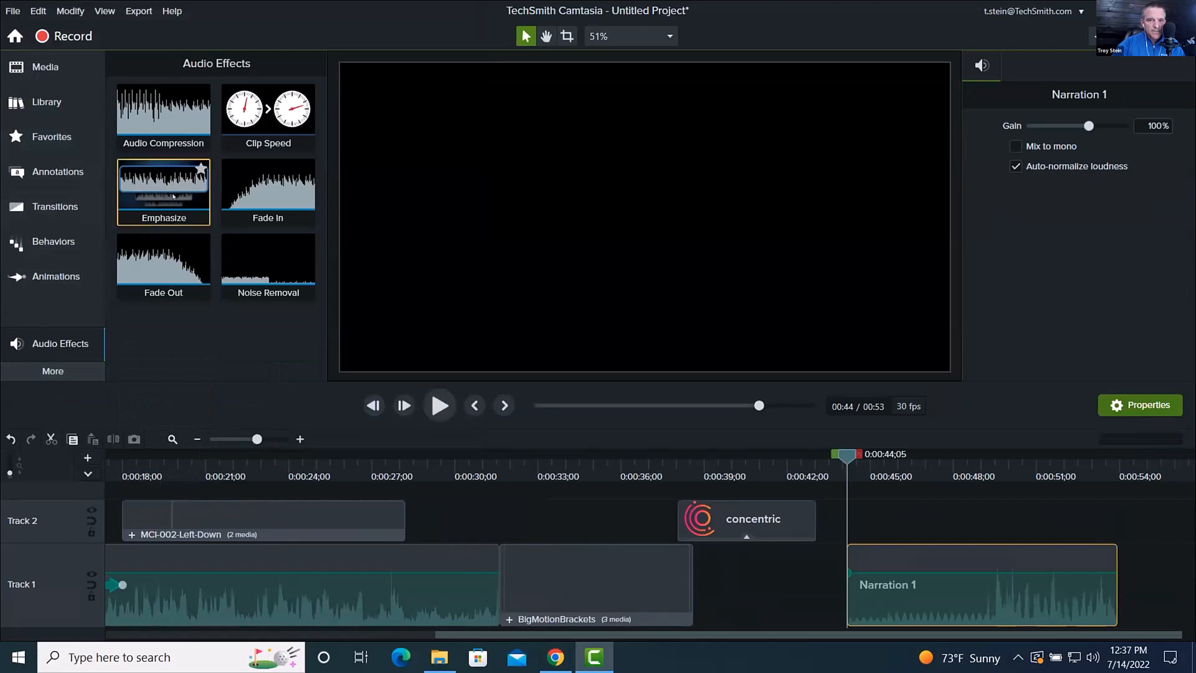
left_click_drag(242, 253, 943, 584)
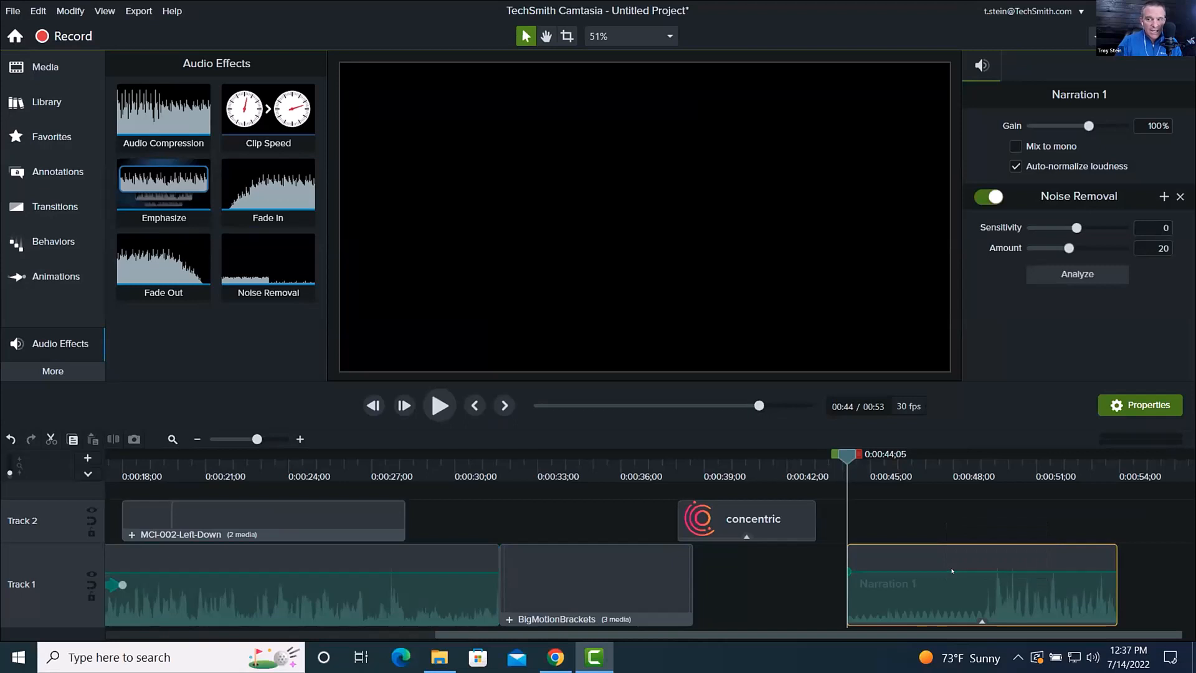
Set the narration's noise removal sensitivity to -10, analyze the audio, and play the clip from its beginning
mouse_move(950, 468)
left_mouse_down()
mouse_move(900, 472)
mouse_move(972, 464)
left_mouse_up()
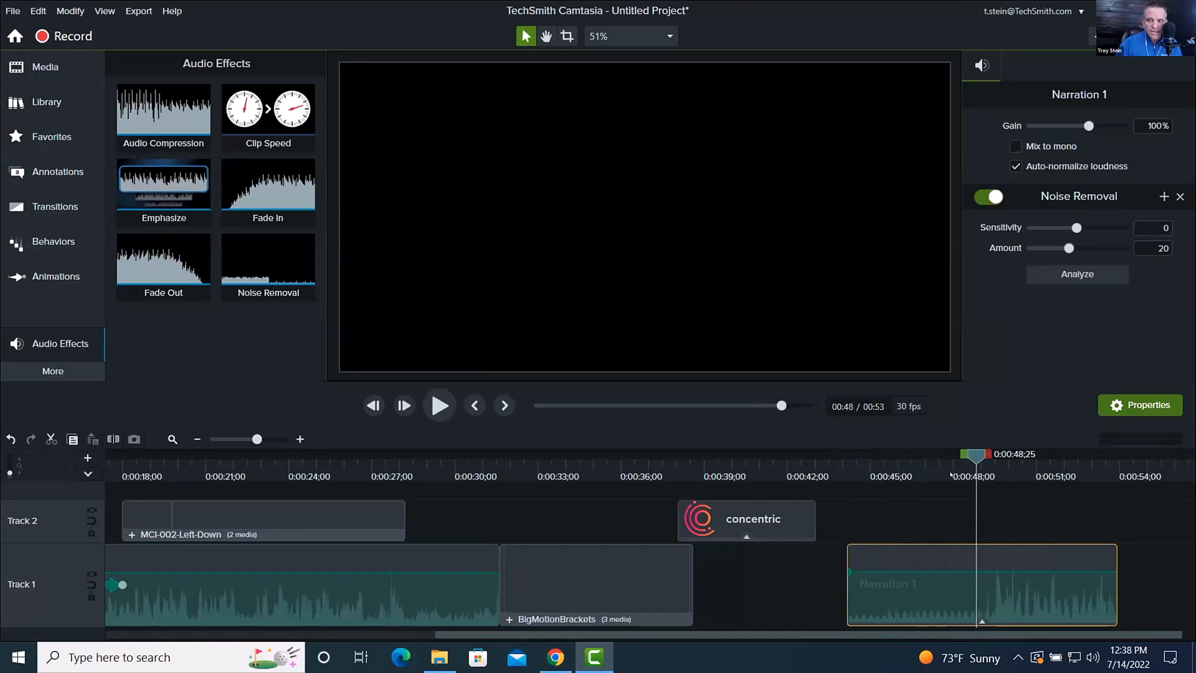
left_click_drag(881, 480, 928, 471)
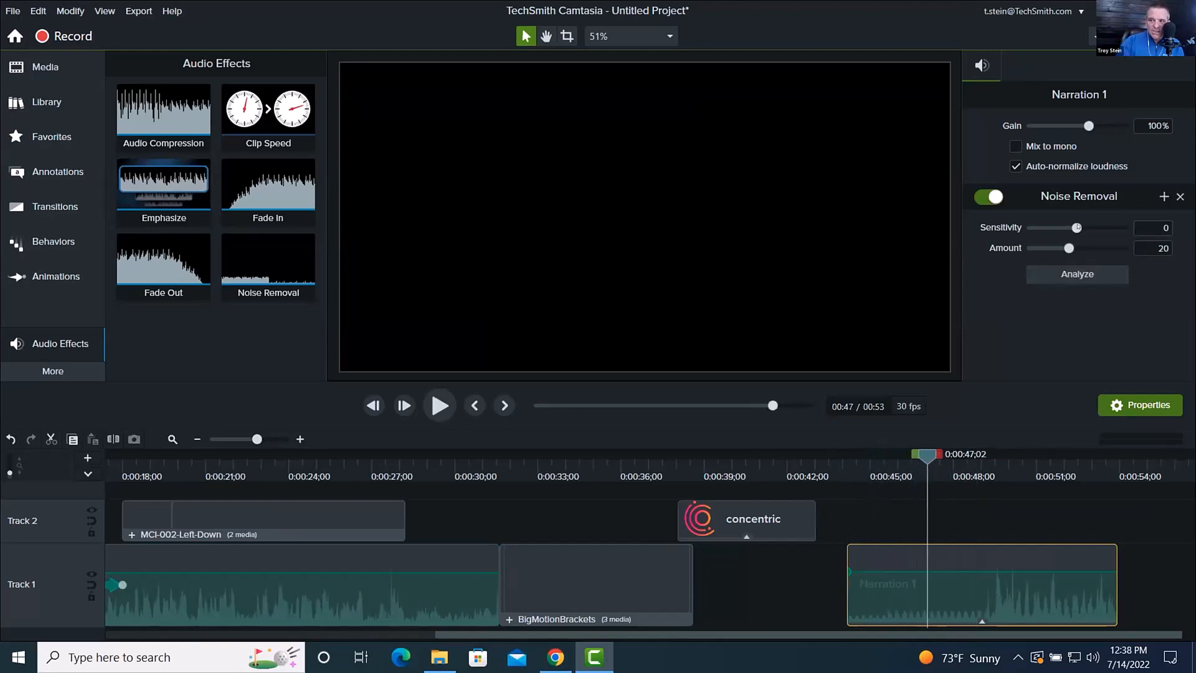
left_click_drag(1074, 227, 1053, 227)
left_click(1067, 274)
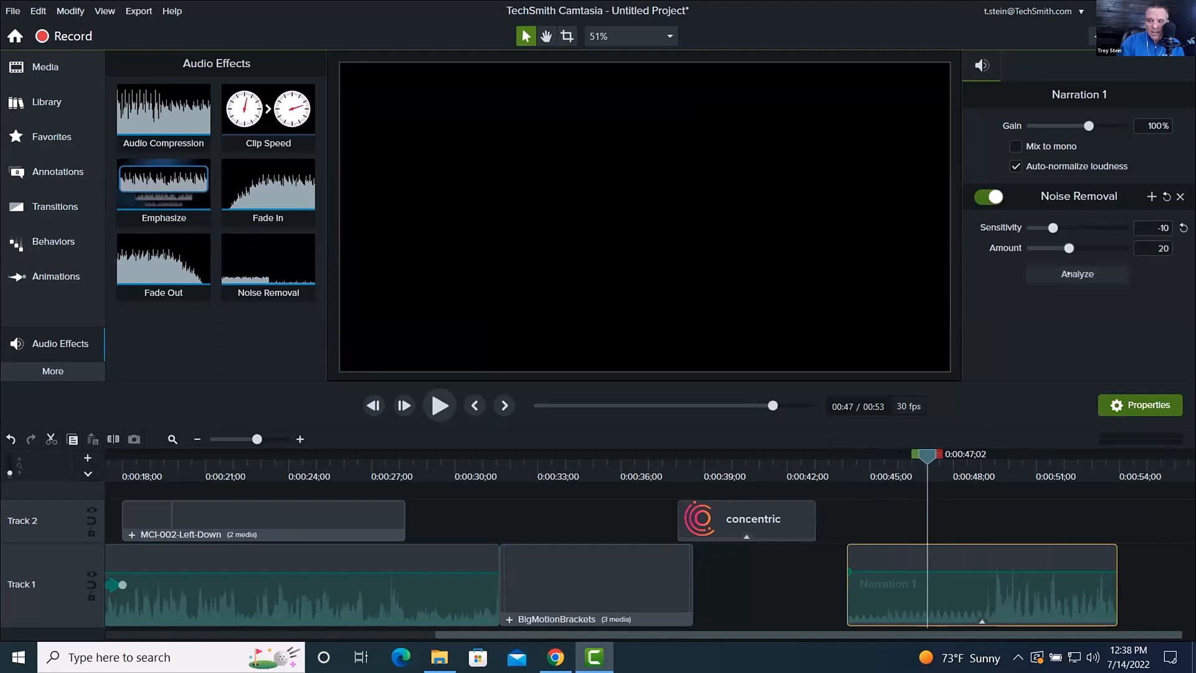
left_click_drag(926, 456, 854, 457)
left_click(440, 406)
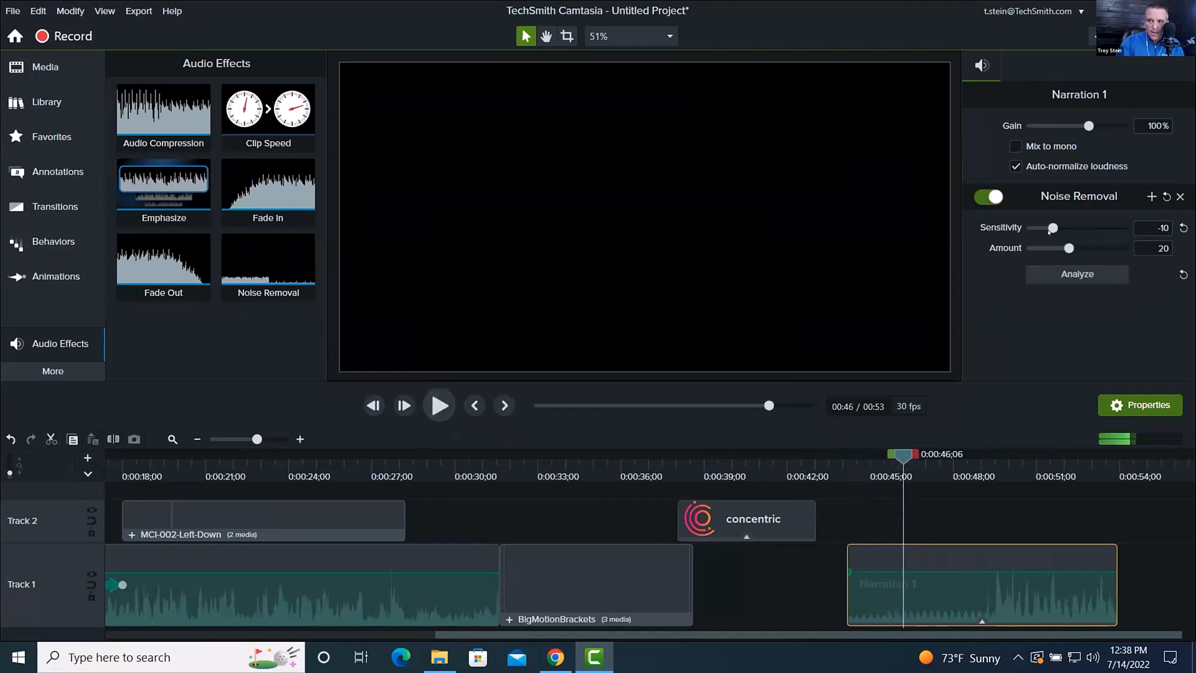
Set the noise removal sensitivity to 11 and play back the rest of the narration to hear the difference
left_click_drag(1052, 227, 1100, 227)
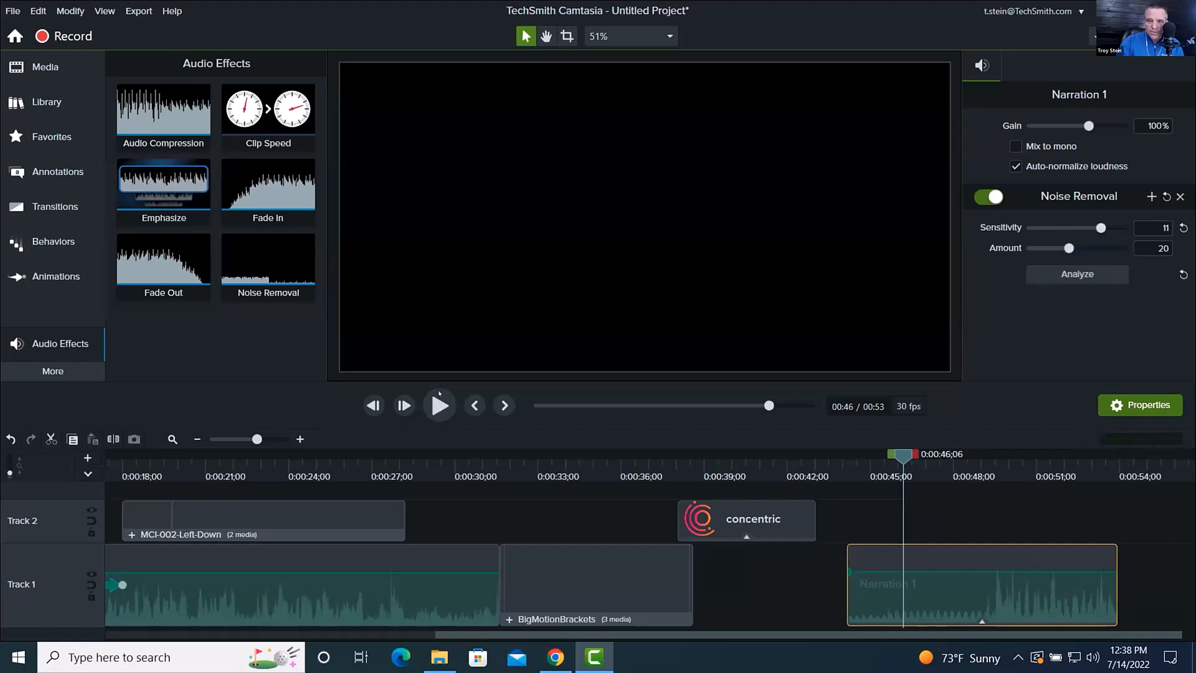
left_click(441, 403)
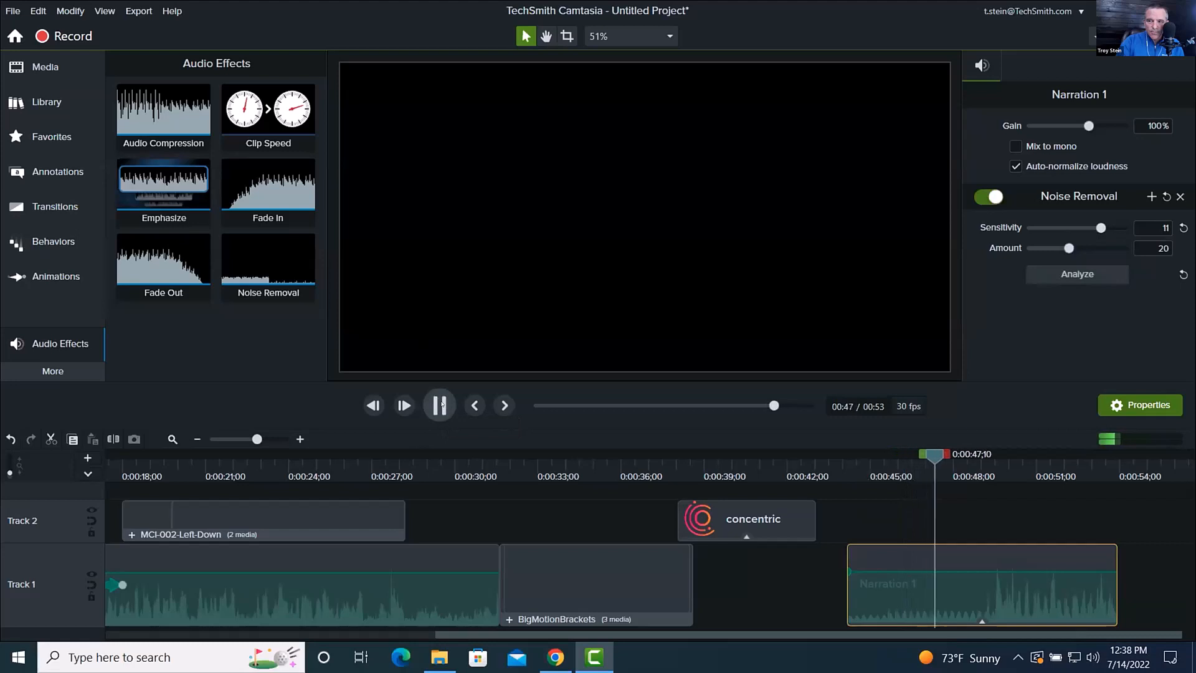
left_click(440, 405)
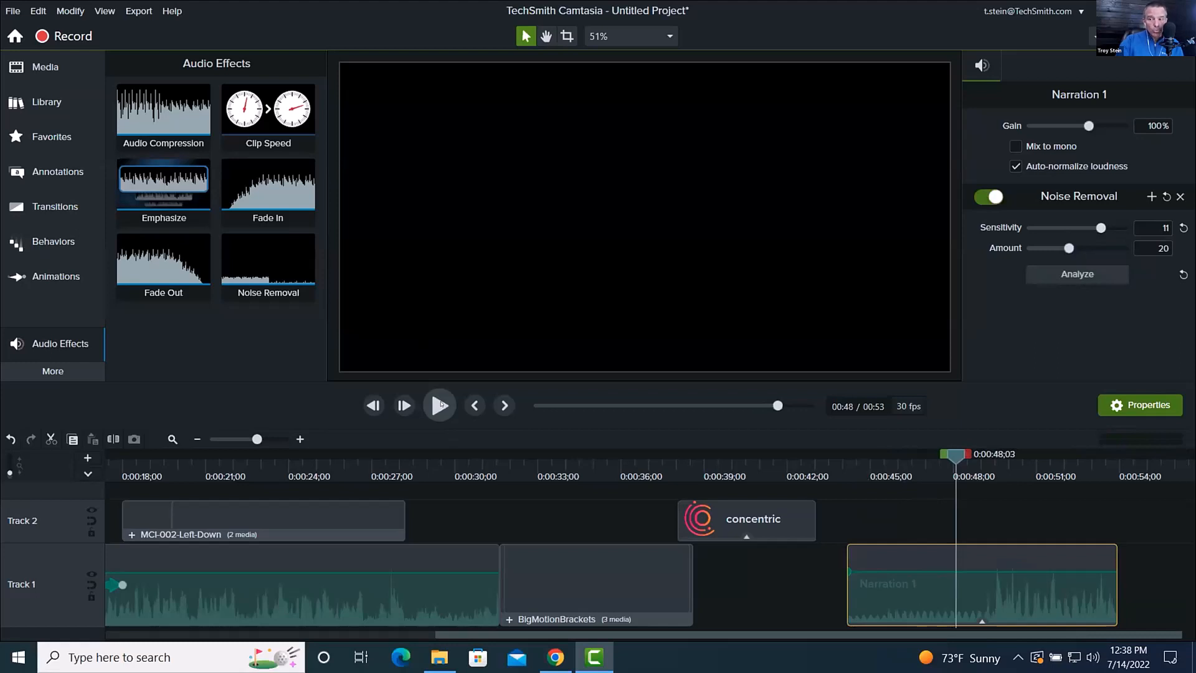
left_click(440, 405)
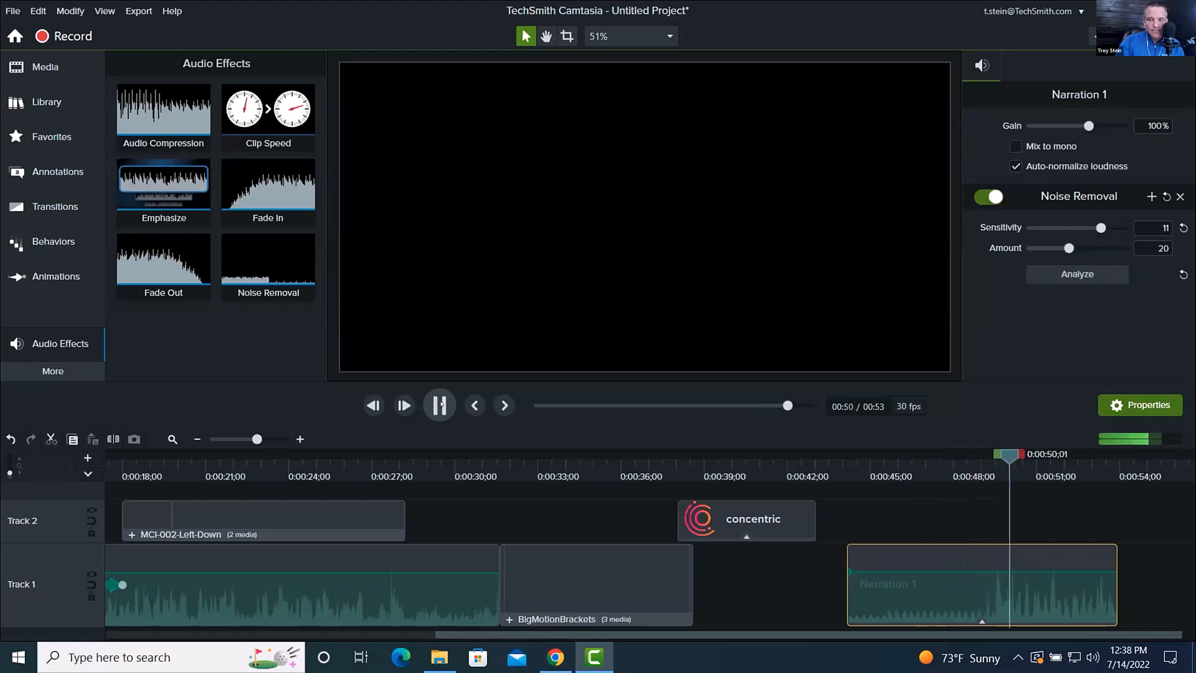
left_click(440, 405)
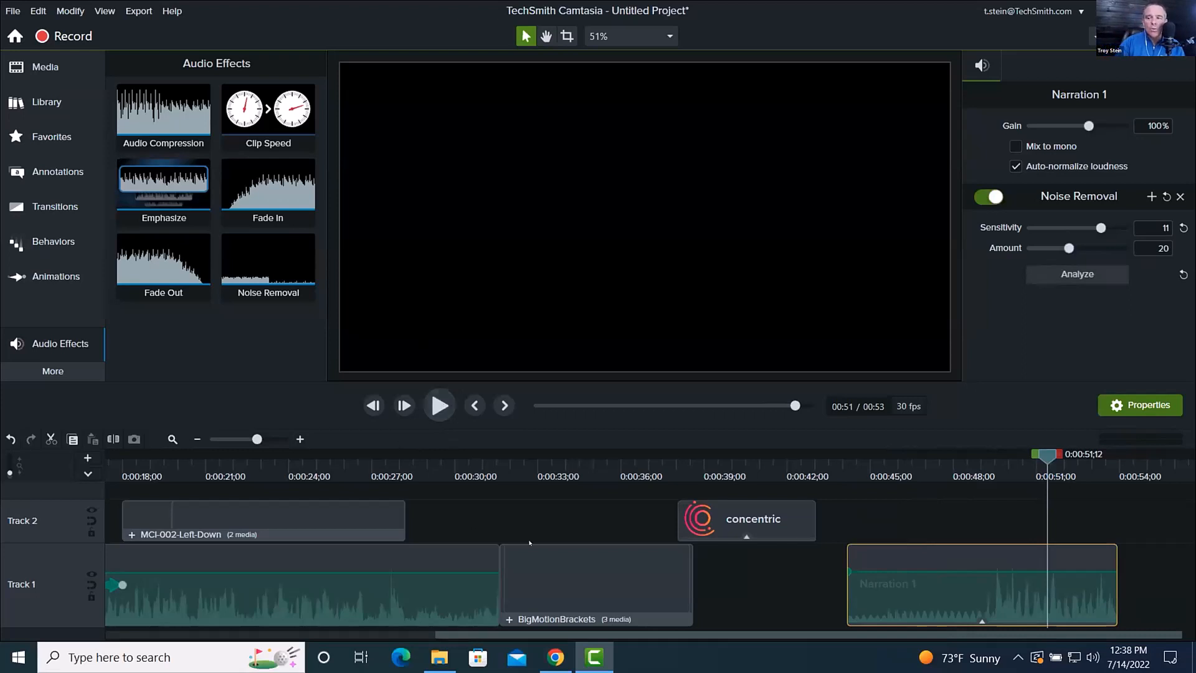
View the narration clip's Audiate editing option without using it, check the Top 5 Questions slide in Chrome, and return to Camtasia
right_click(902, 583)
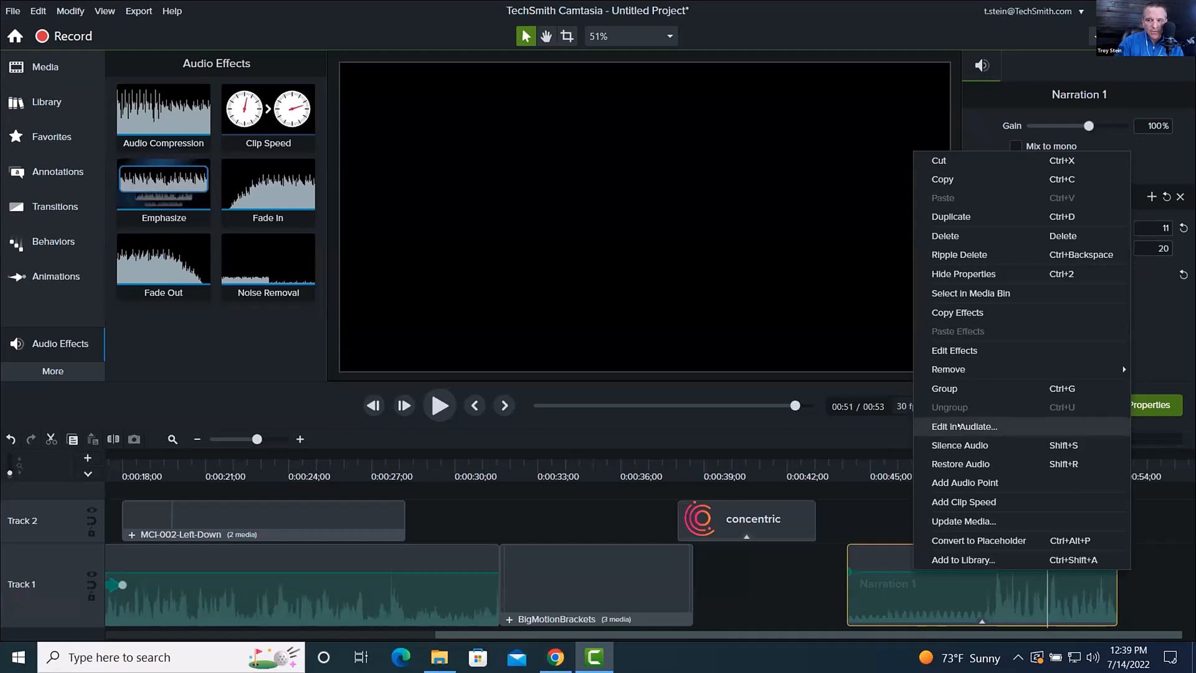
left_click(881, 425)
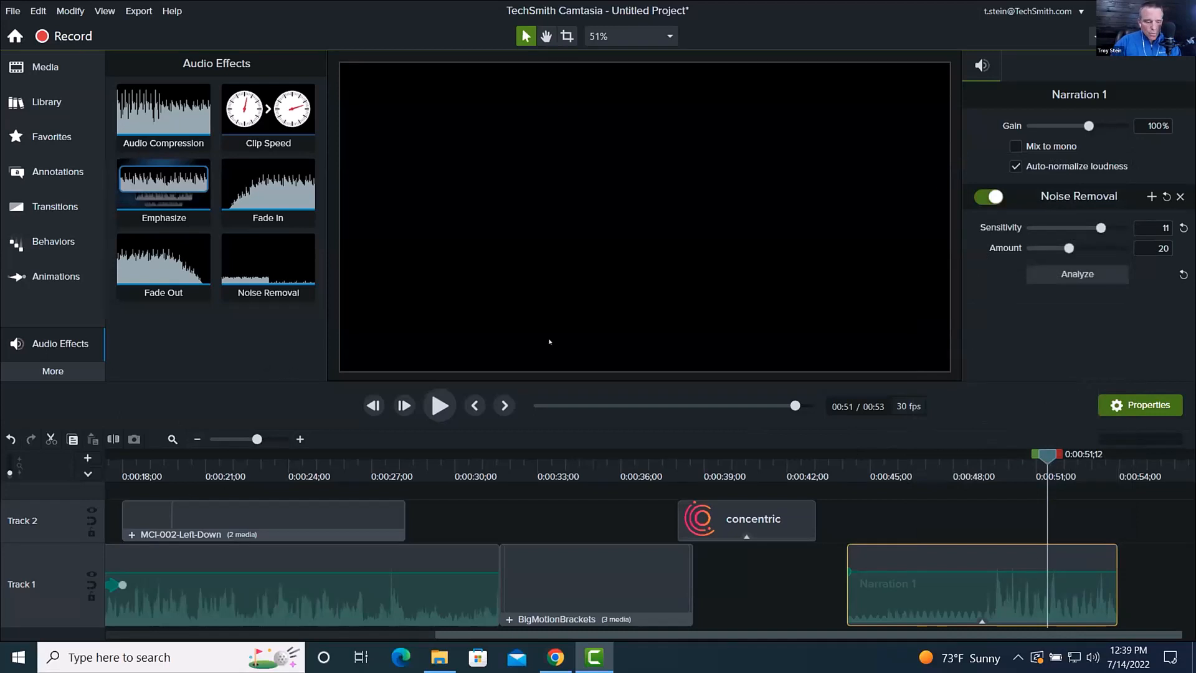
key("alt+Tab")
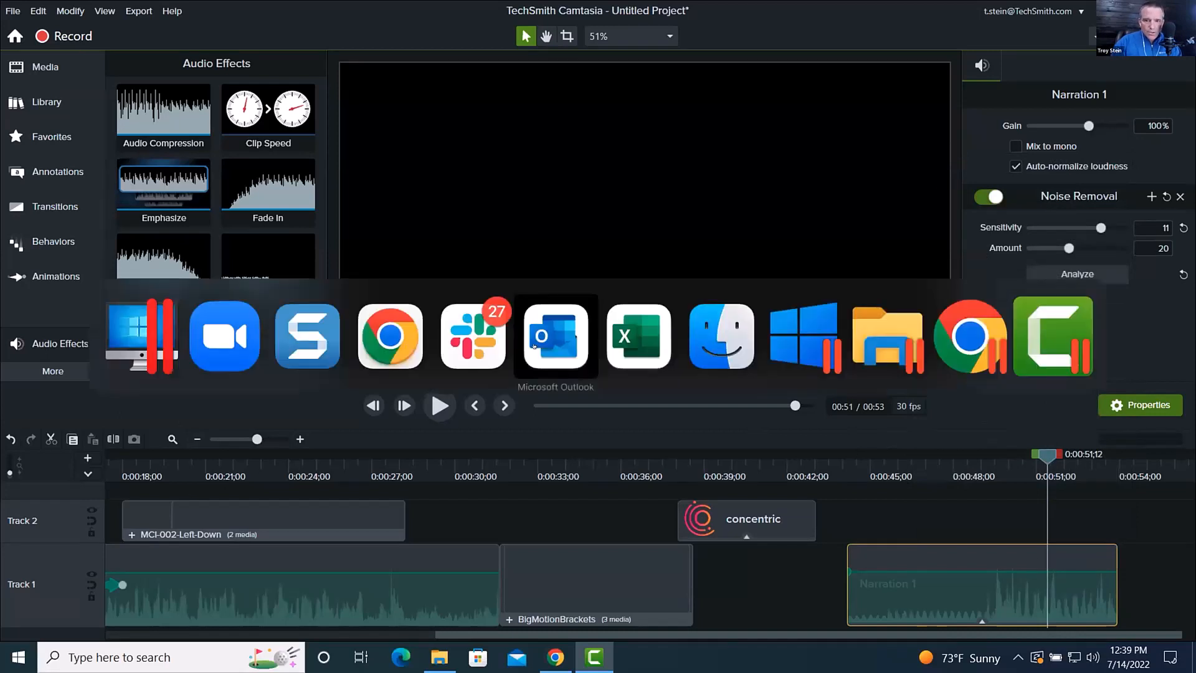
left_click(396, 346)
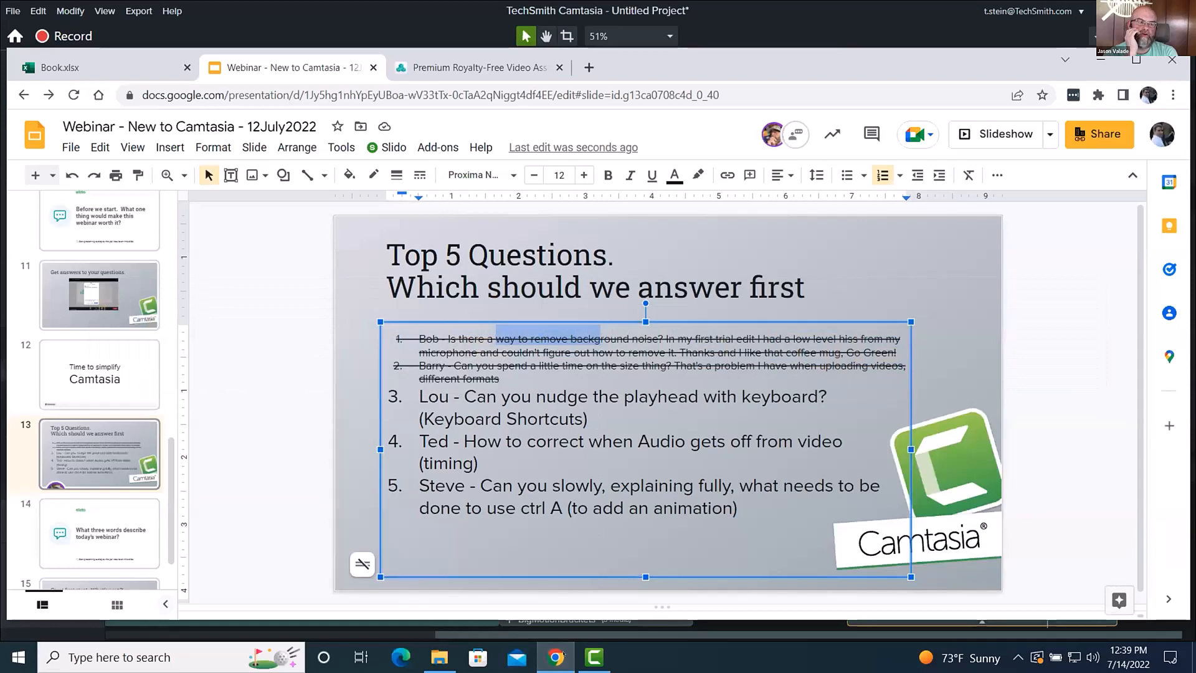
left_click(589, 655)
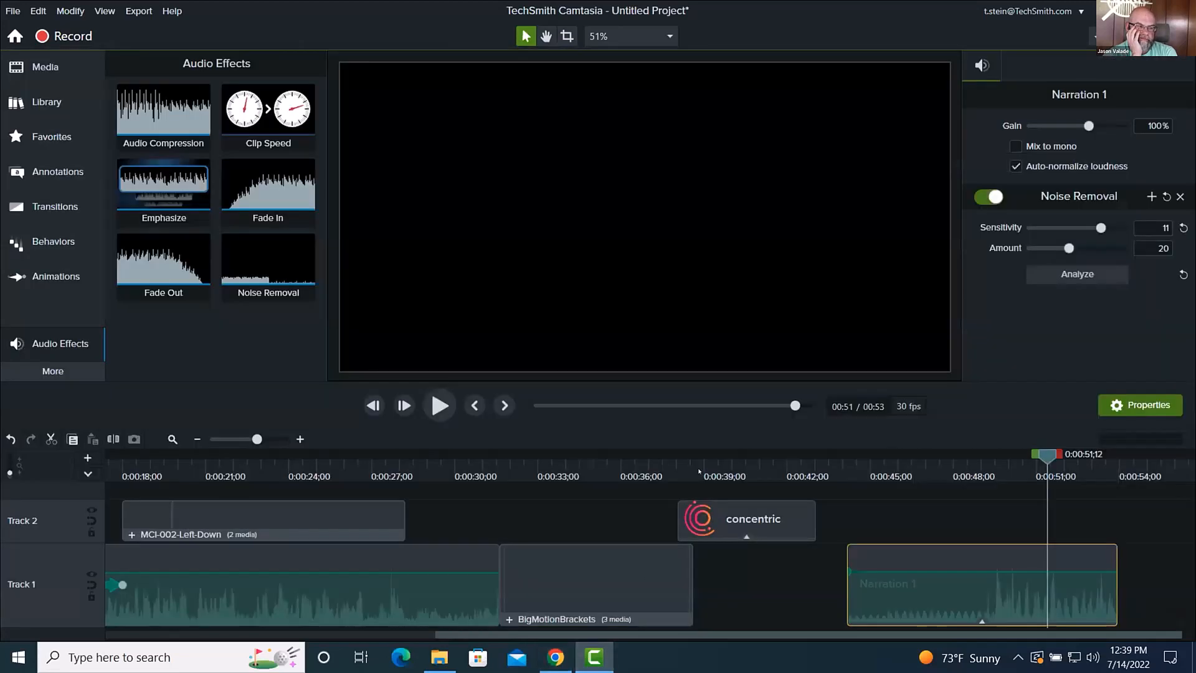
Place the playhead just before the concentric clip and nudge it forward frame by frame to the end of the BigMotionBrackets clip
left_click(675, 462)
left_click_drag(672, 462, 747, 462)
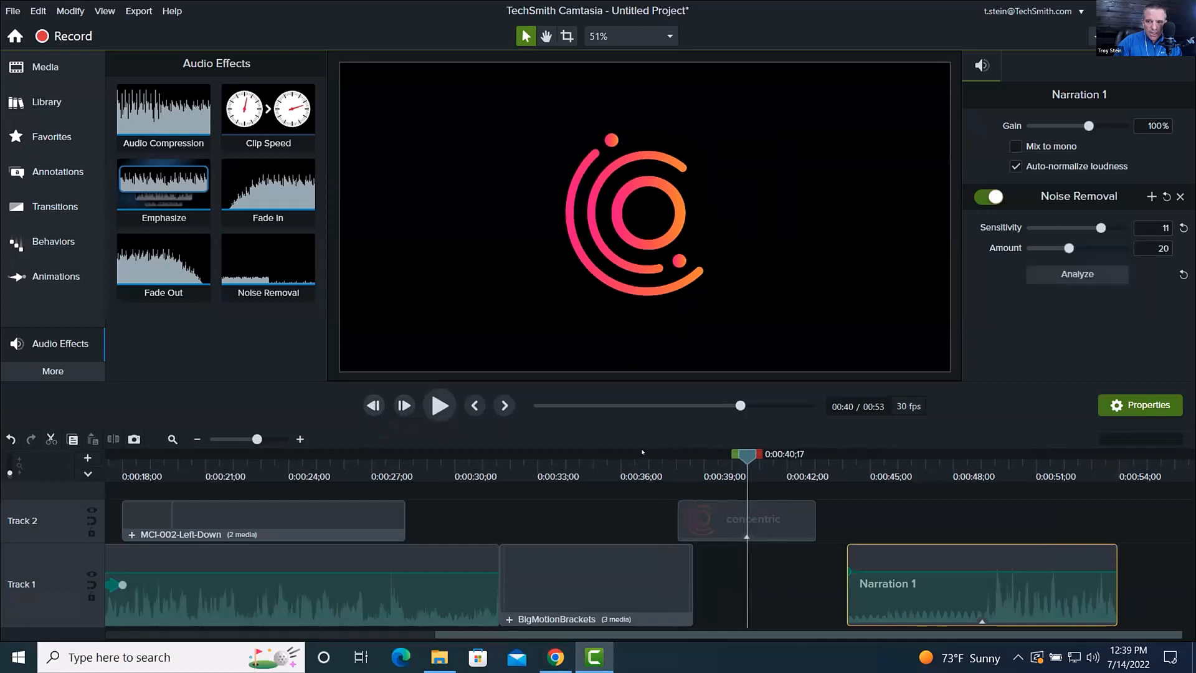
left_click(672, 461)
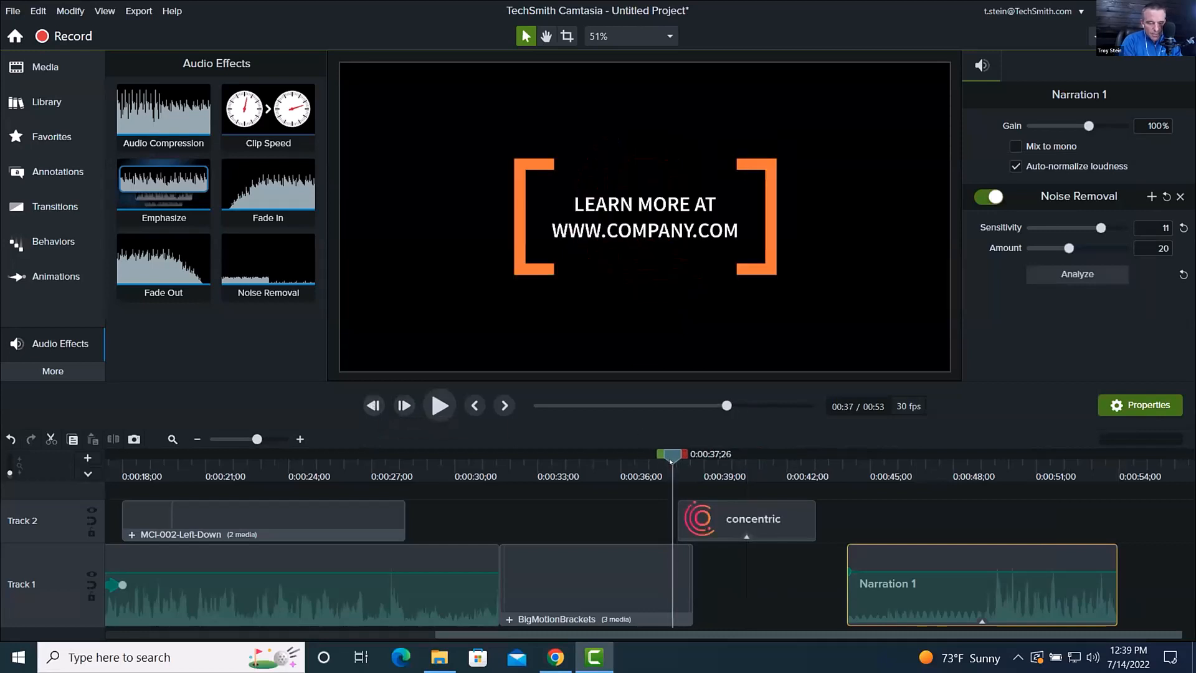
key("period")
key("period")
key("period")
key("period")
key("period")
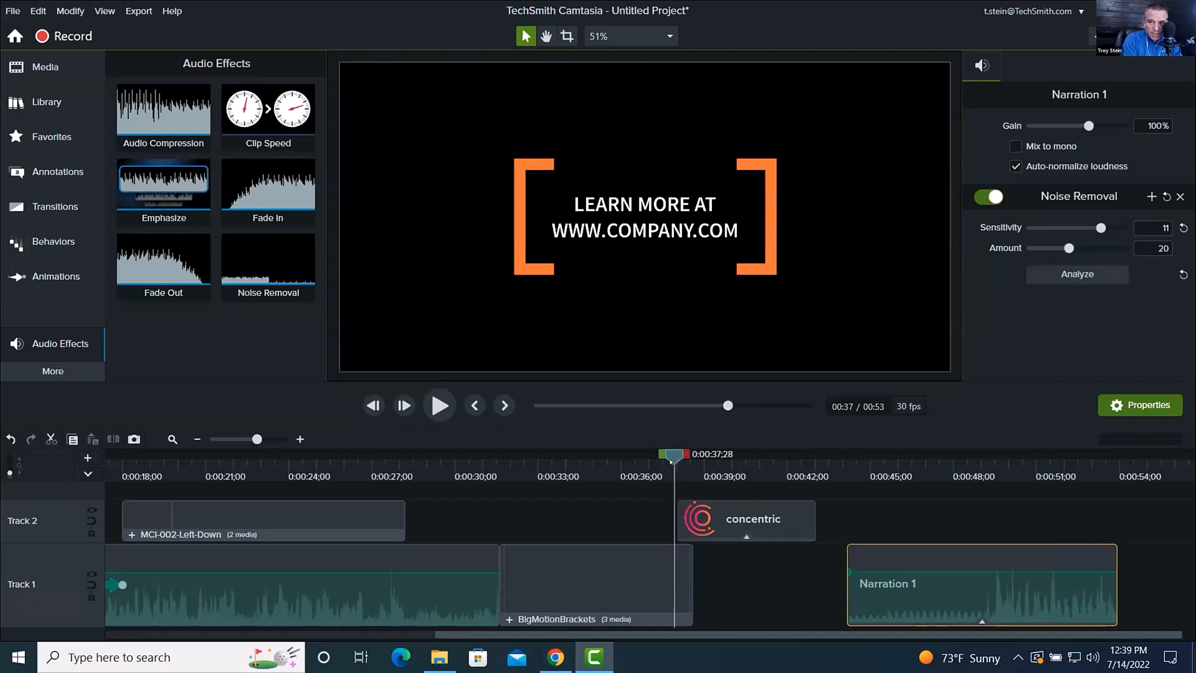
key("period")
key("period")
key("period")
key("period")
key("period")
key("period")
key("period")
key("period")
key("period")
key("period")
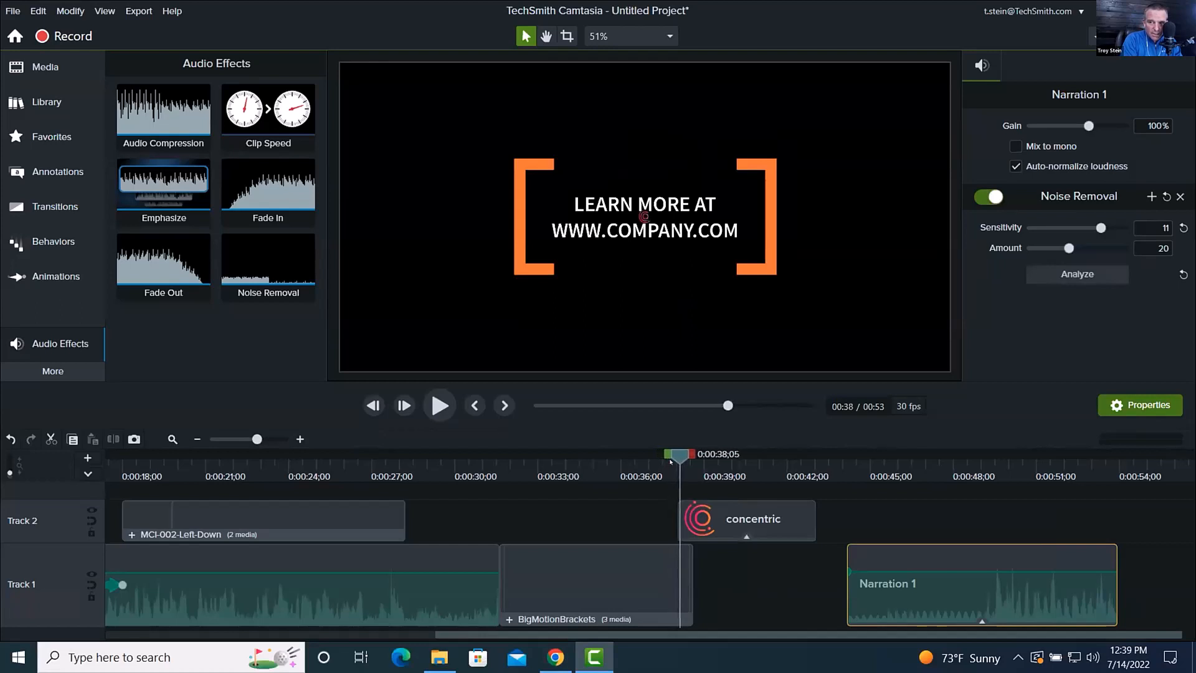
key("period")
key("period")
key("period")
key("period")
key("period")
key("period")
key("period")
key("period")
key("period")
key("period")
key("period")
key("period")
key("period")
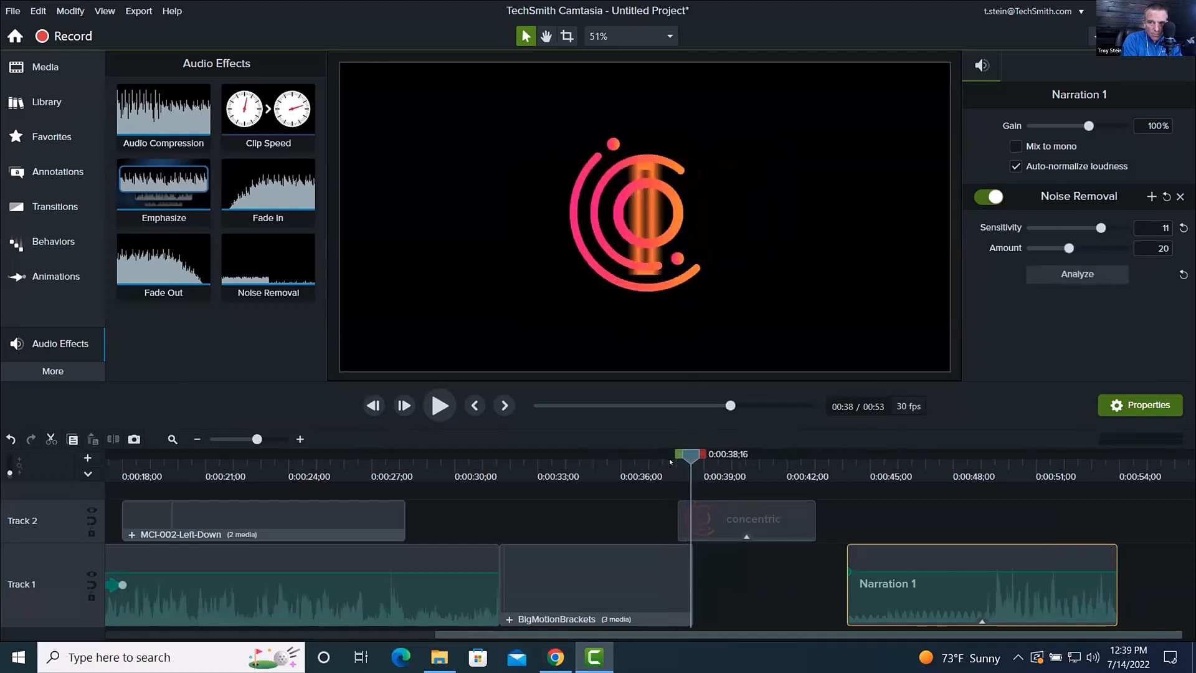
Nudge the playhead backward frame by frame, and jump back through the media edges to the start of the BigMotionBrackets clip
key("comma")
key("comma")
key("comma")
key("comma")
key("comma")
key("comma")
key("comma")
key("comma")
key("comma")
key("comma")
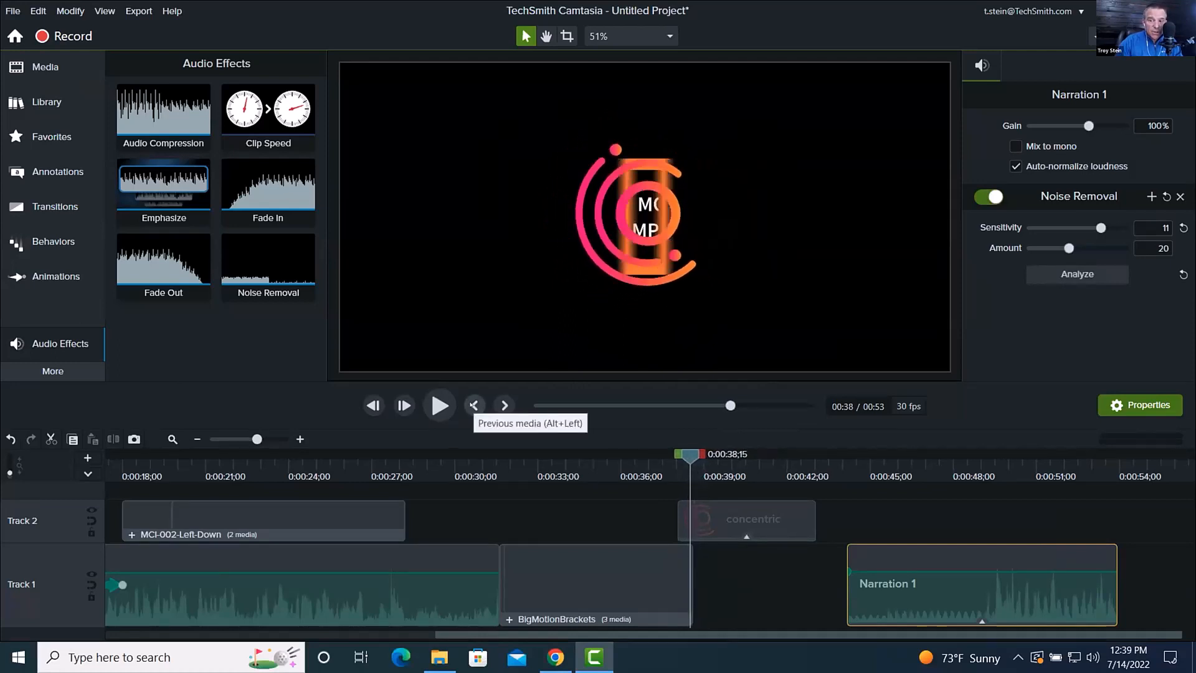
left_click(473, 406)
left_click(473, 405)
left_click(473, 405)
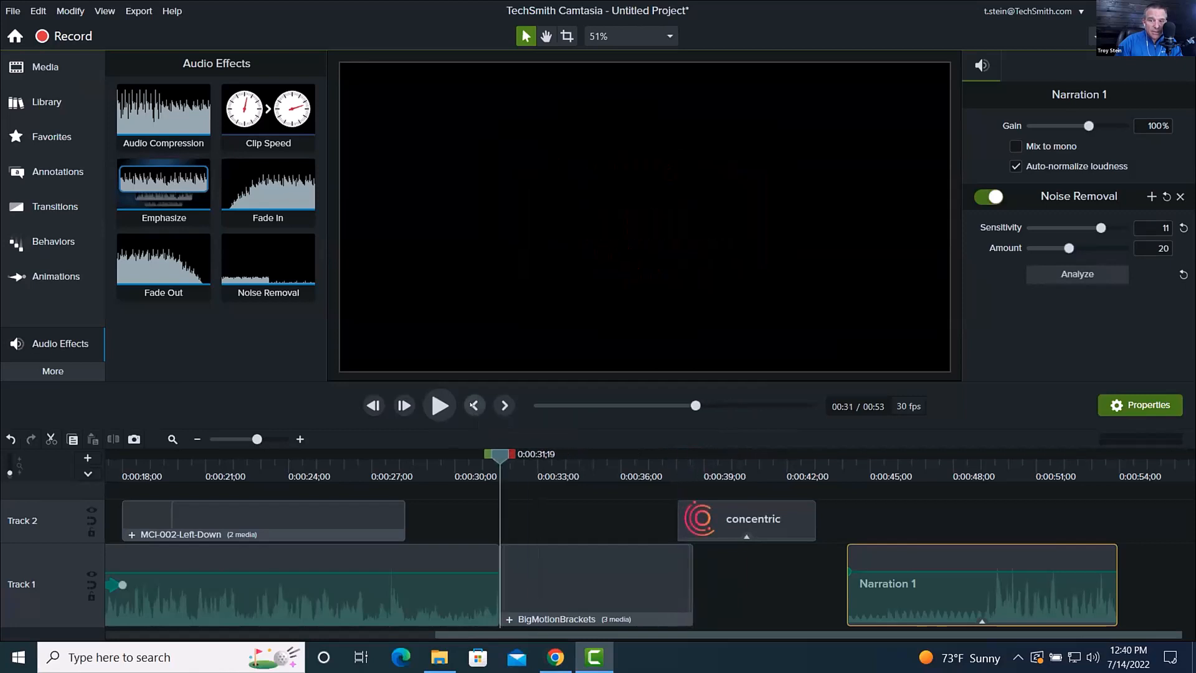
Jump the playhead back to the previous media edge, and forward edge by edge to the start of the Narration 1 clip
left_click(474, 405)
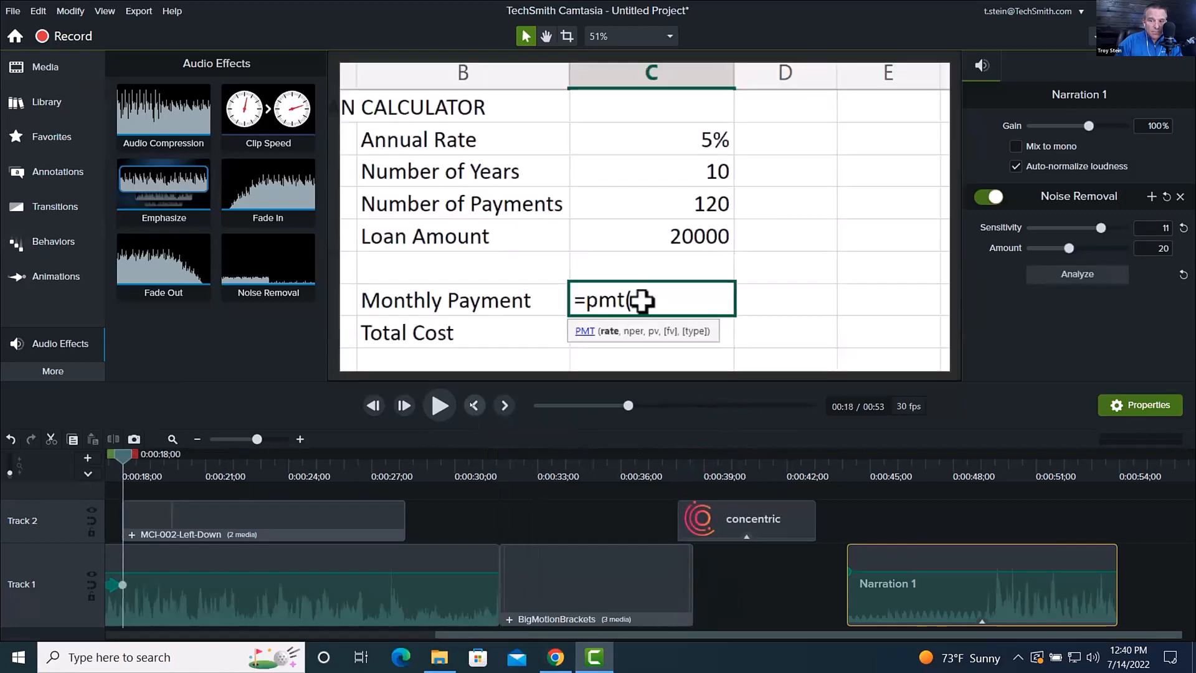
left_click(505, 406)
left_click(506, 406)
left_click(506, 405)
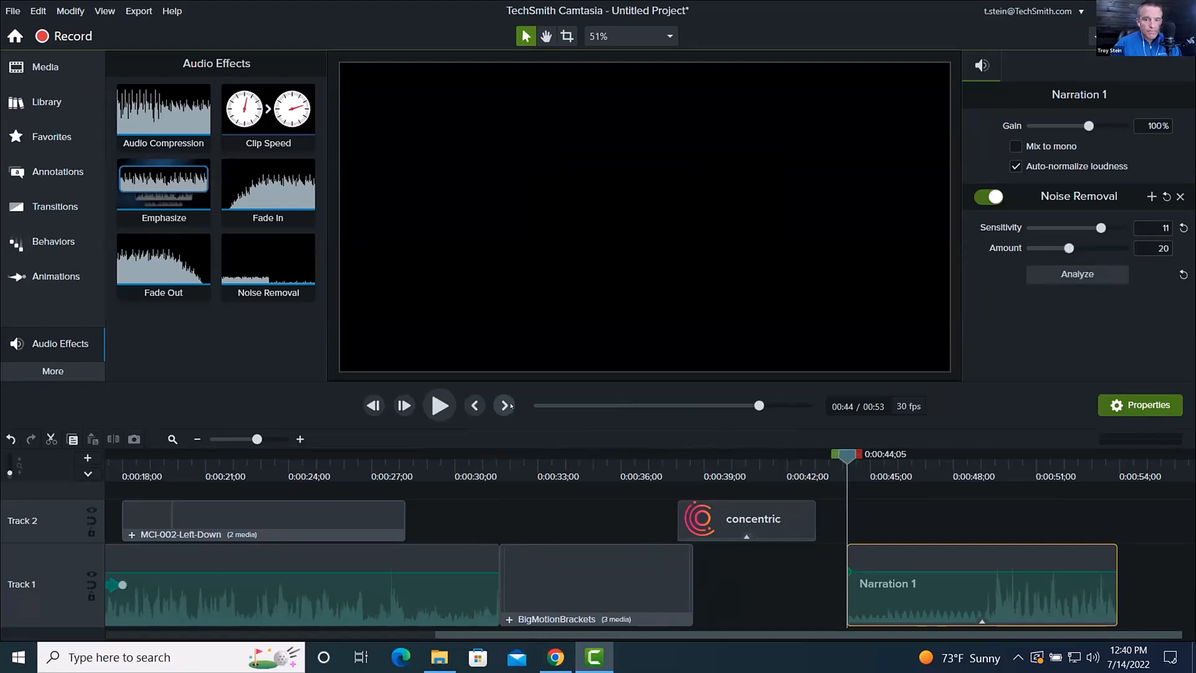
Highlight the fourth question, on audio getting off from video, on the Top 5 Questions slide in Chrome, and return to Camtasia
left_click(545, 655)
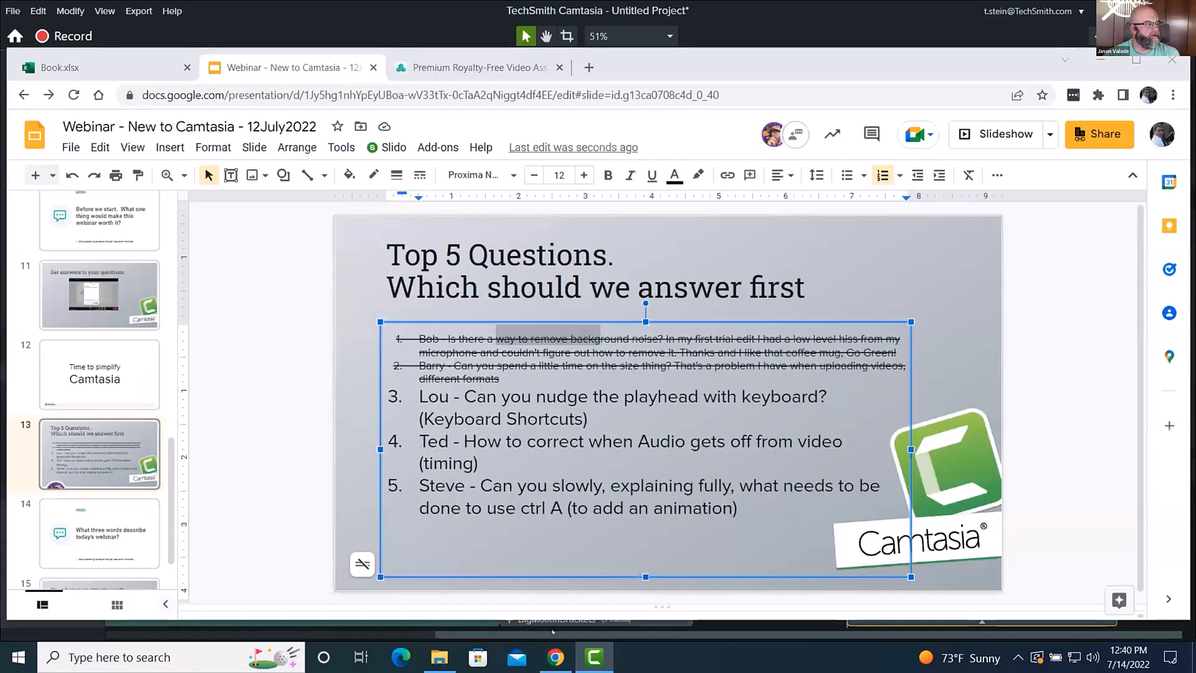
left_click(500, 461)
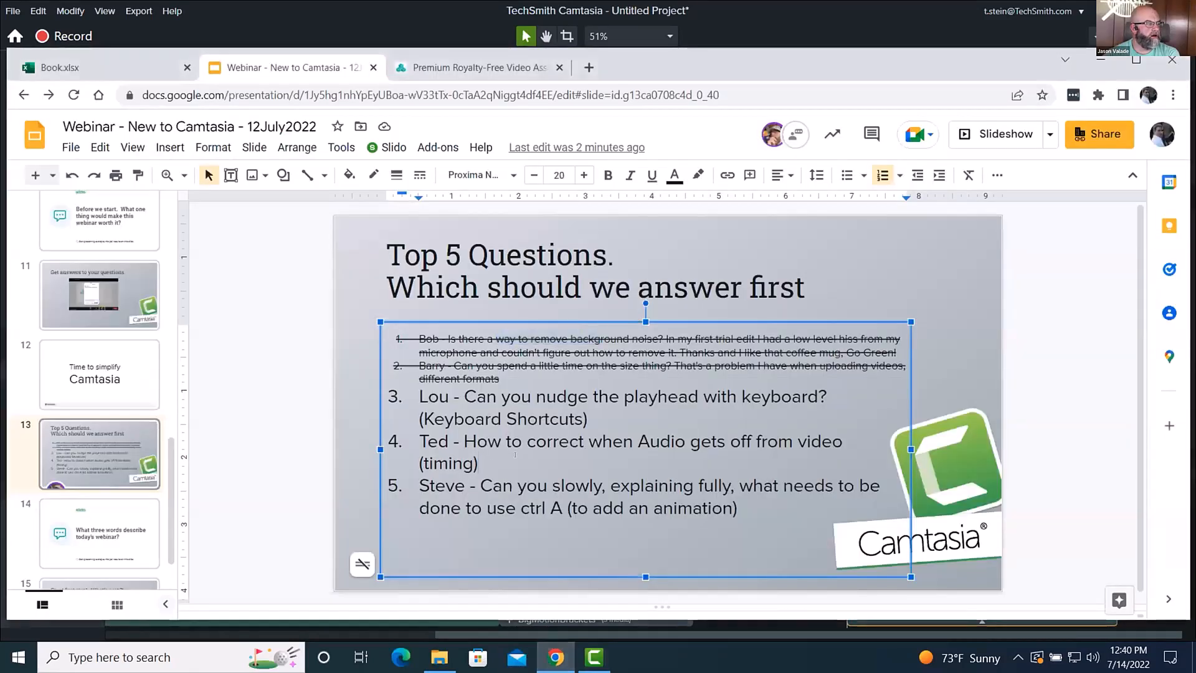
triple_click(434, 436)
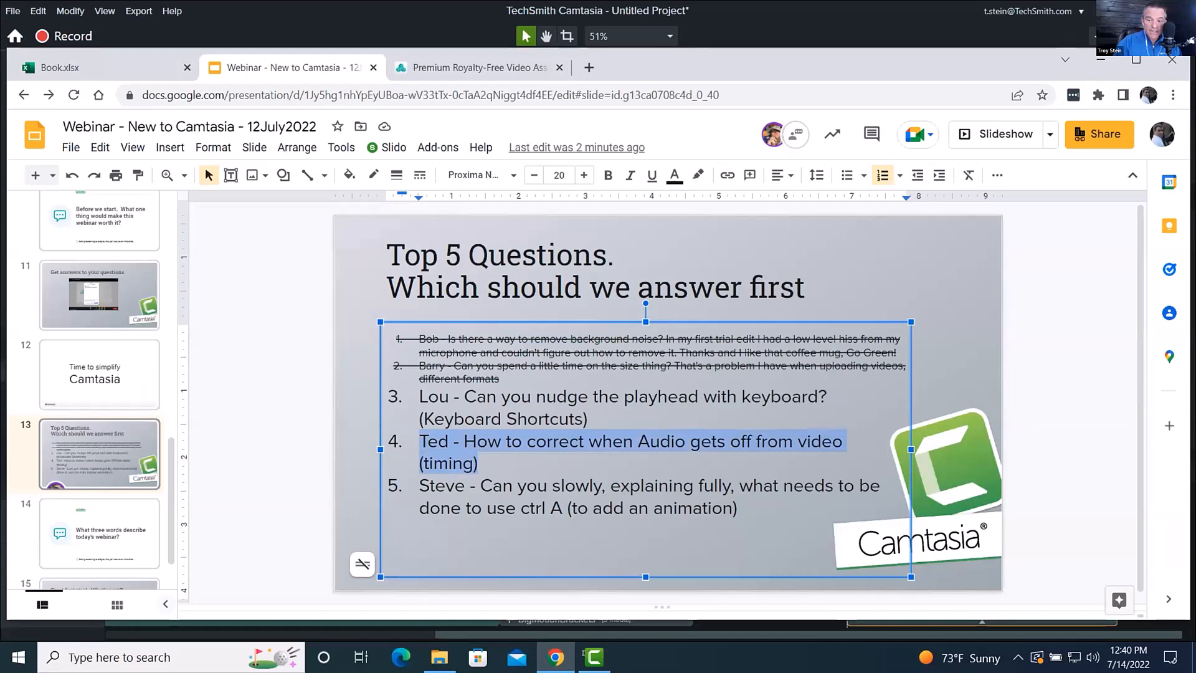
left_click(594, 657)
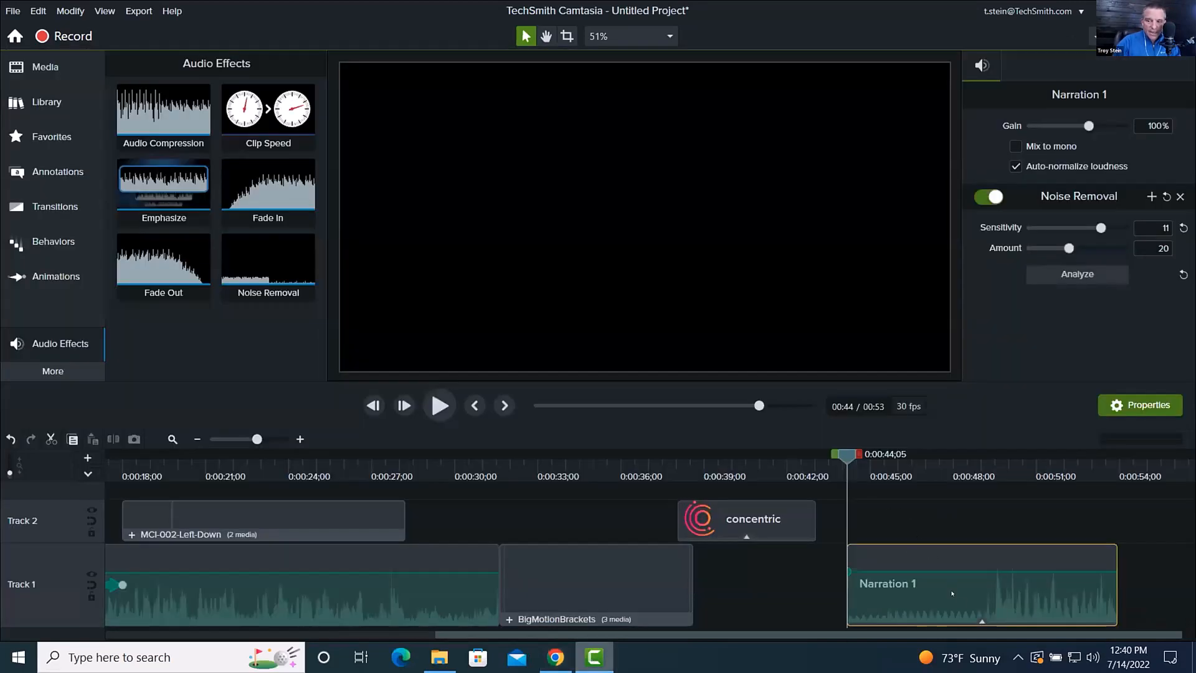
Place the playhead midway through the Narration 1 clip and view the clip's available commands without using any, leaving nothing selected
left_click(959, 464)
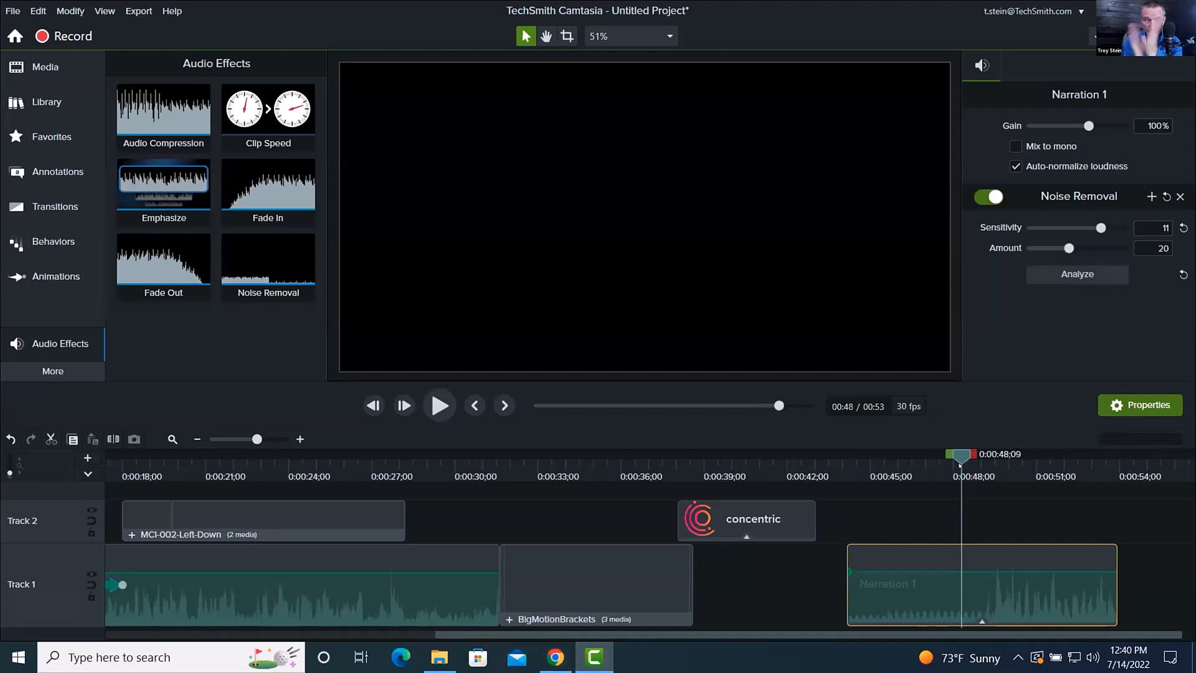
right_click(932, 591)
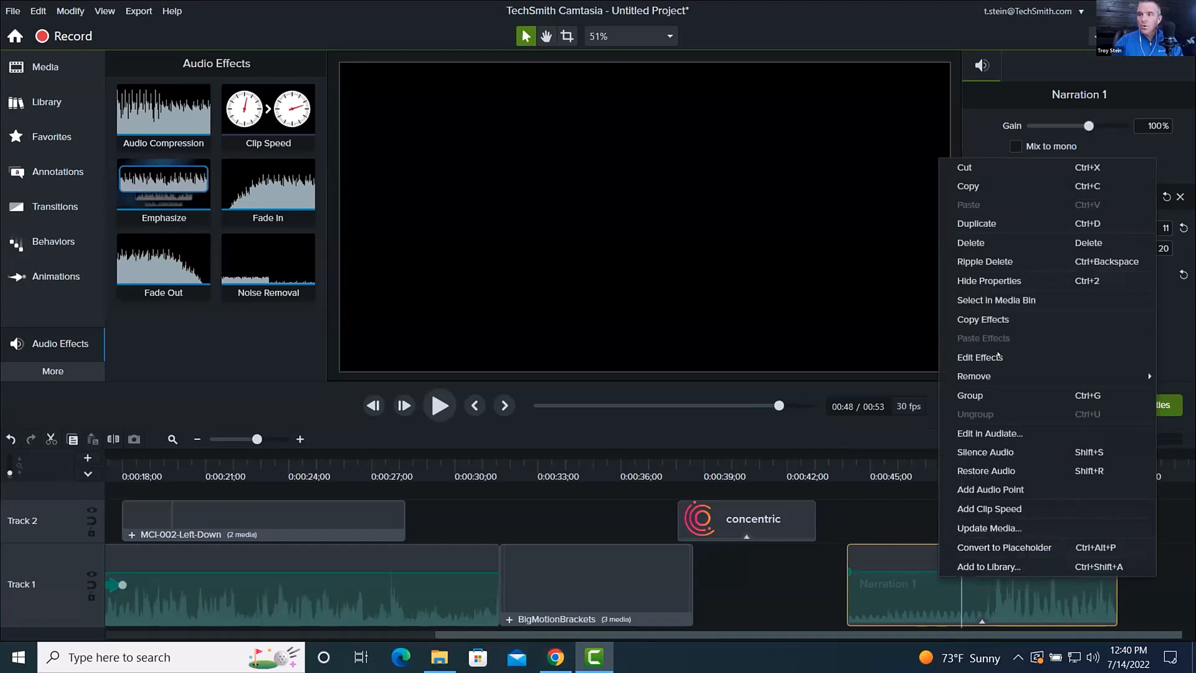
left_click(922, 523)
left_click(980, 589)
right_click(980, 581)
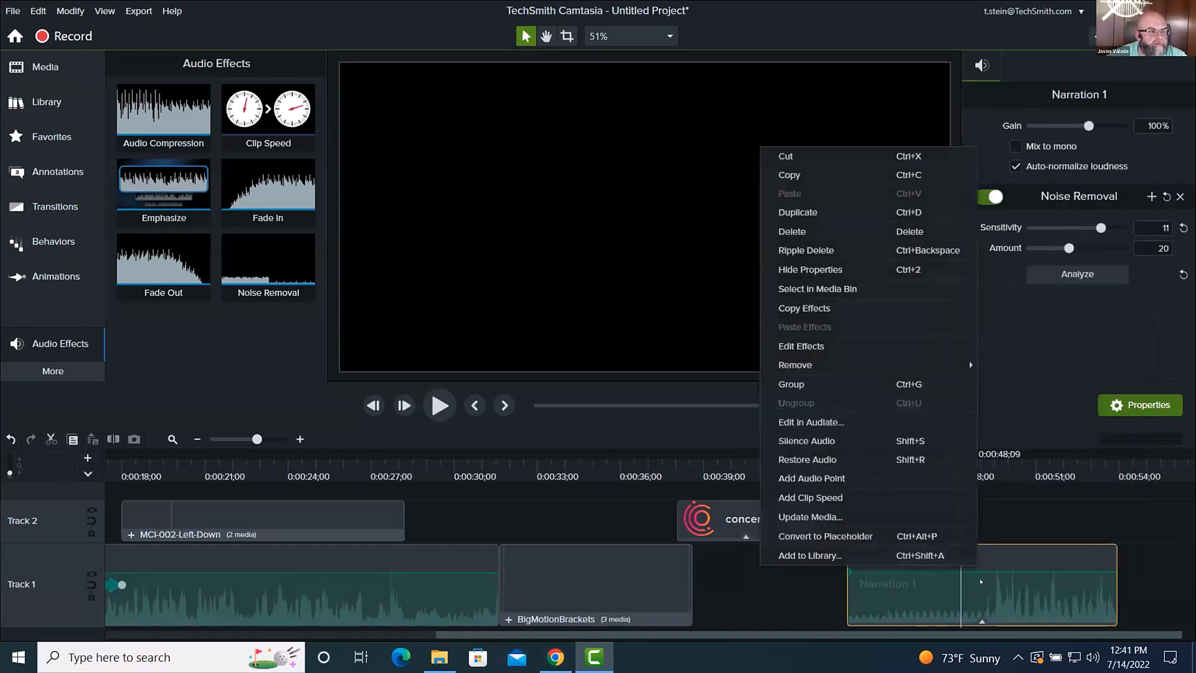
left_click(1033, 505)
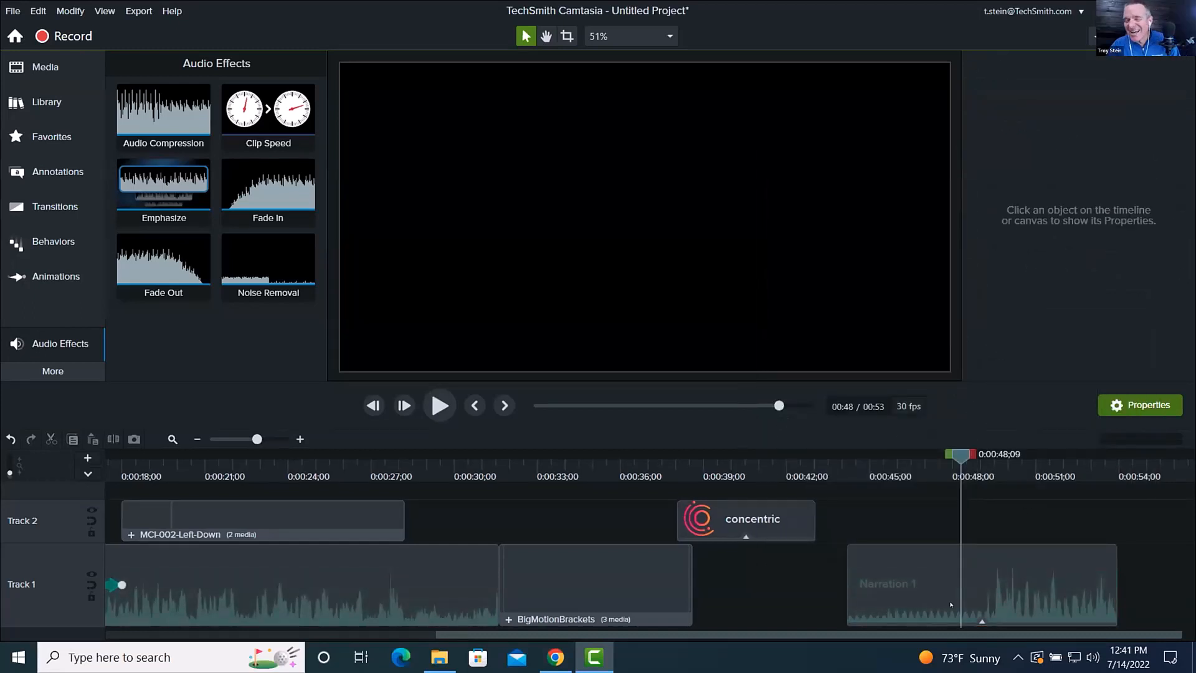
Delete the MCI-002-Left-Down clip from Track 2, and separate the audio and video of the screen recording on Track 1
left_click(301, 505)
key("Delete")
left_click_drag(251, 464, 347, 464)
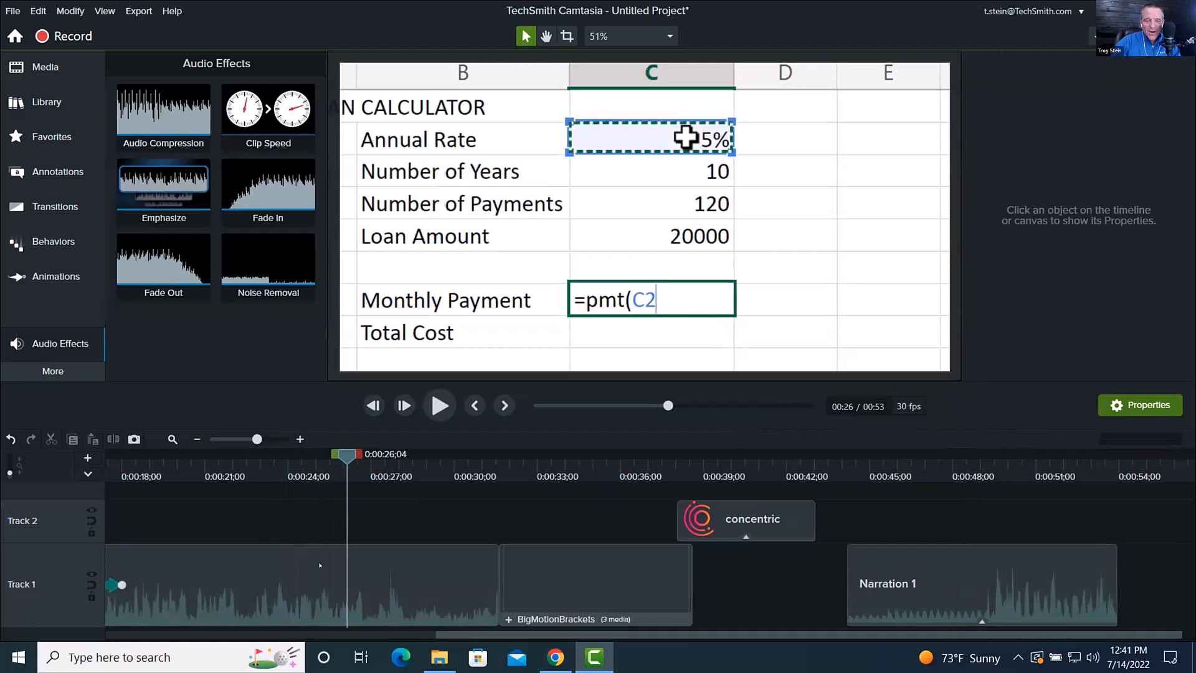
left_click(330, 565)
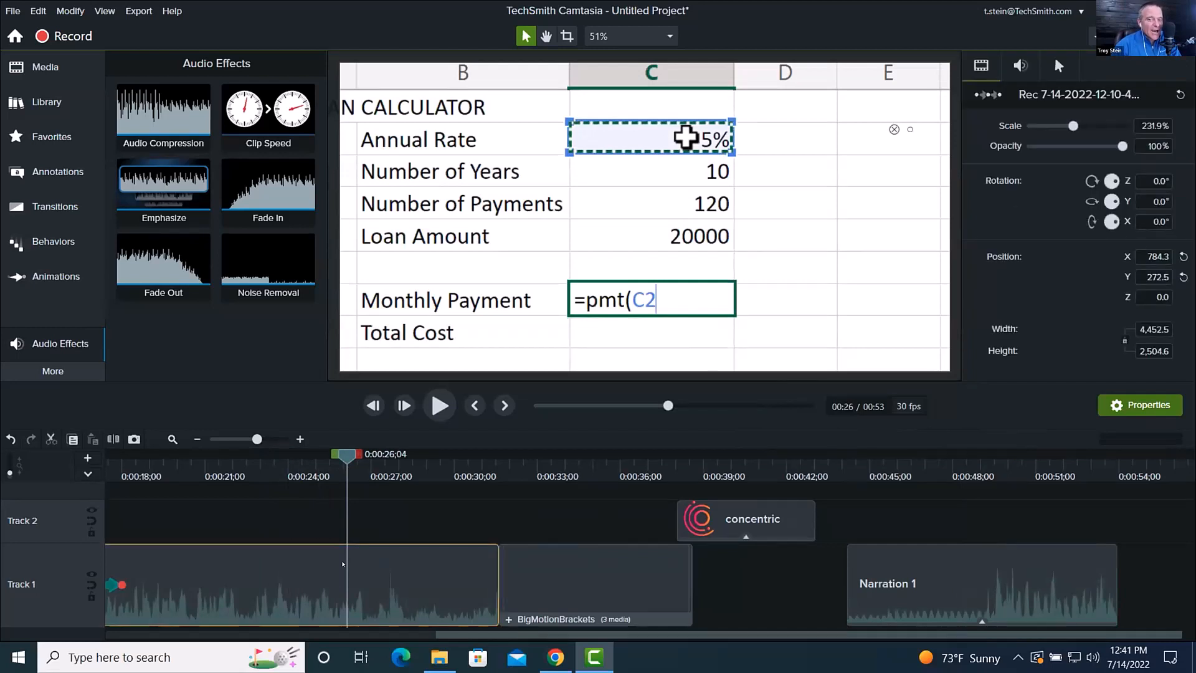
right_click(342, 564)
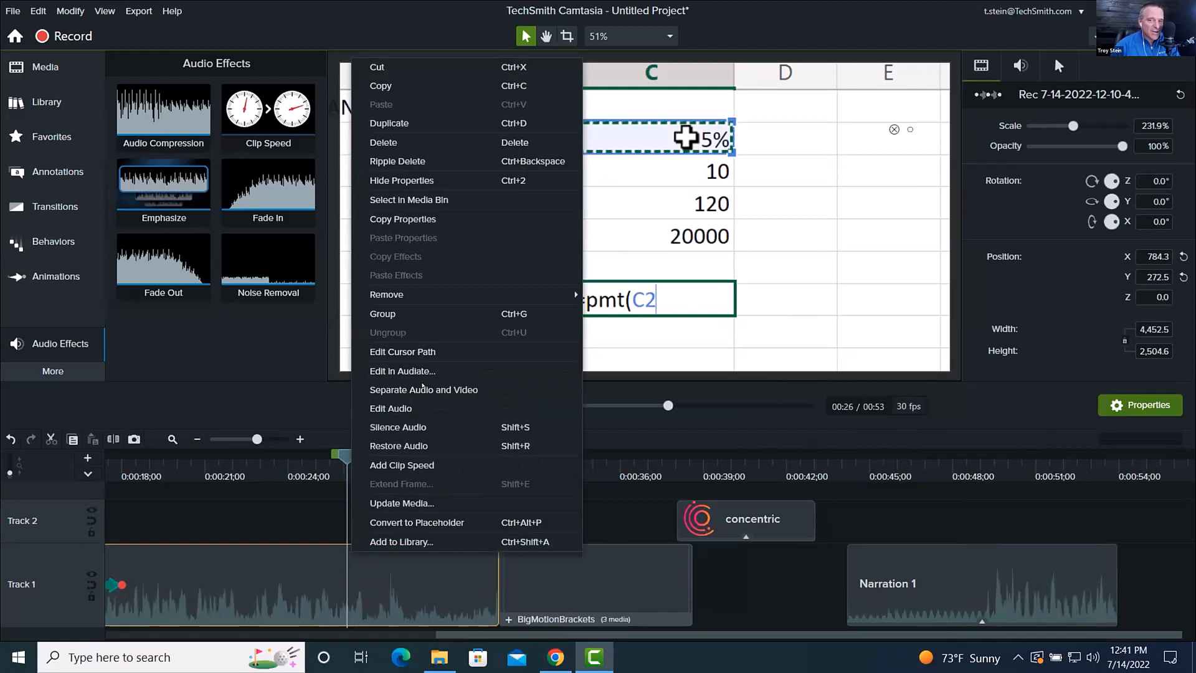
left_click(422, 389)
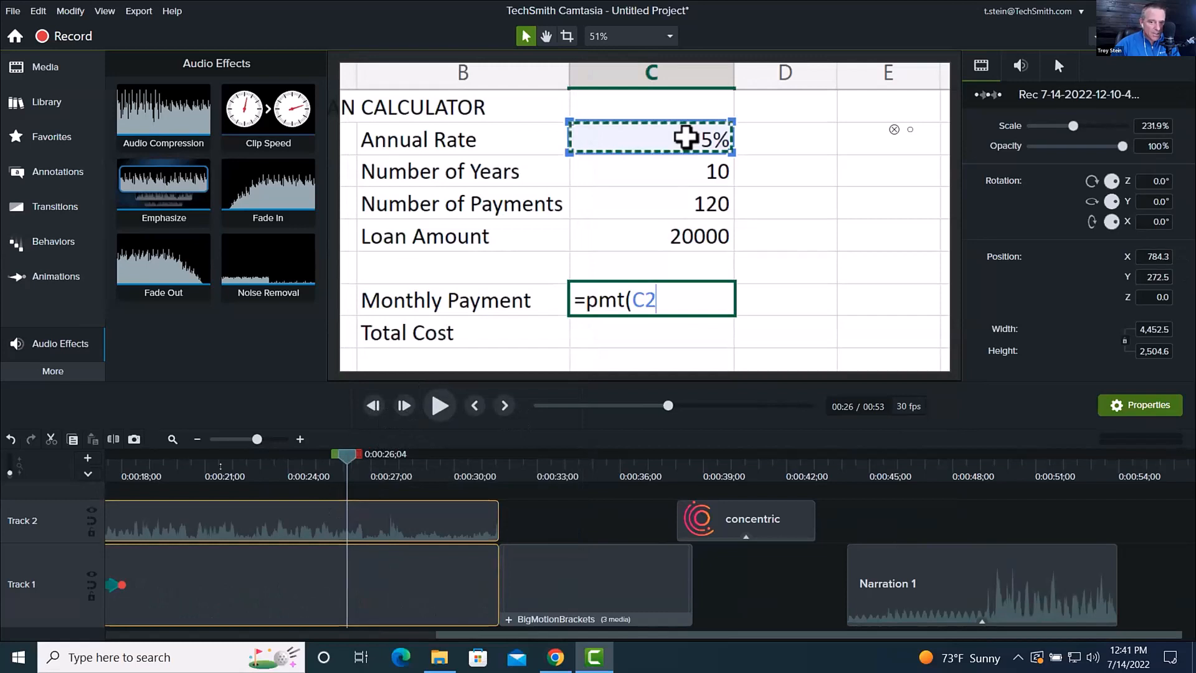
Shift the separated recording audio on Track 2 a few frames later to correct its timing against the video
mouse_move(258, 438)
left_mouse_down()
mouse_move(247, 439)
mouse_move(281, 439)
left_mouse_up()
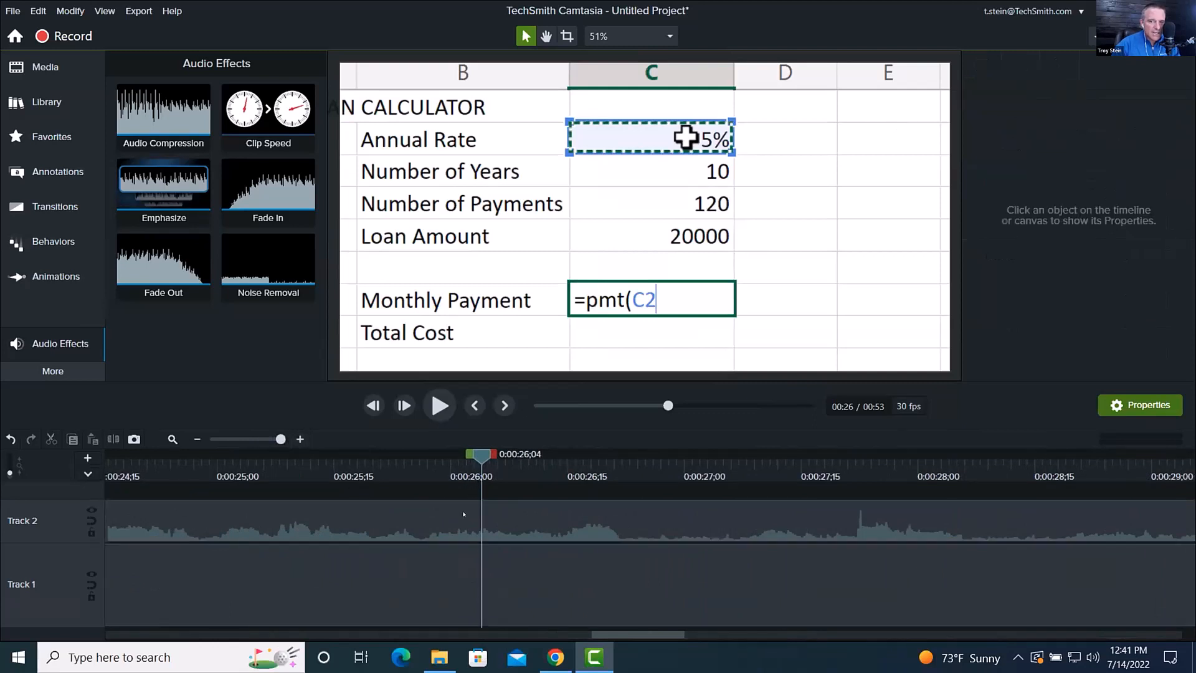
left_click(464, 522)
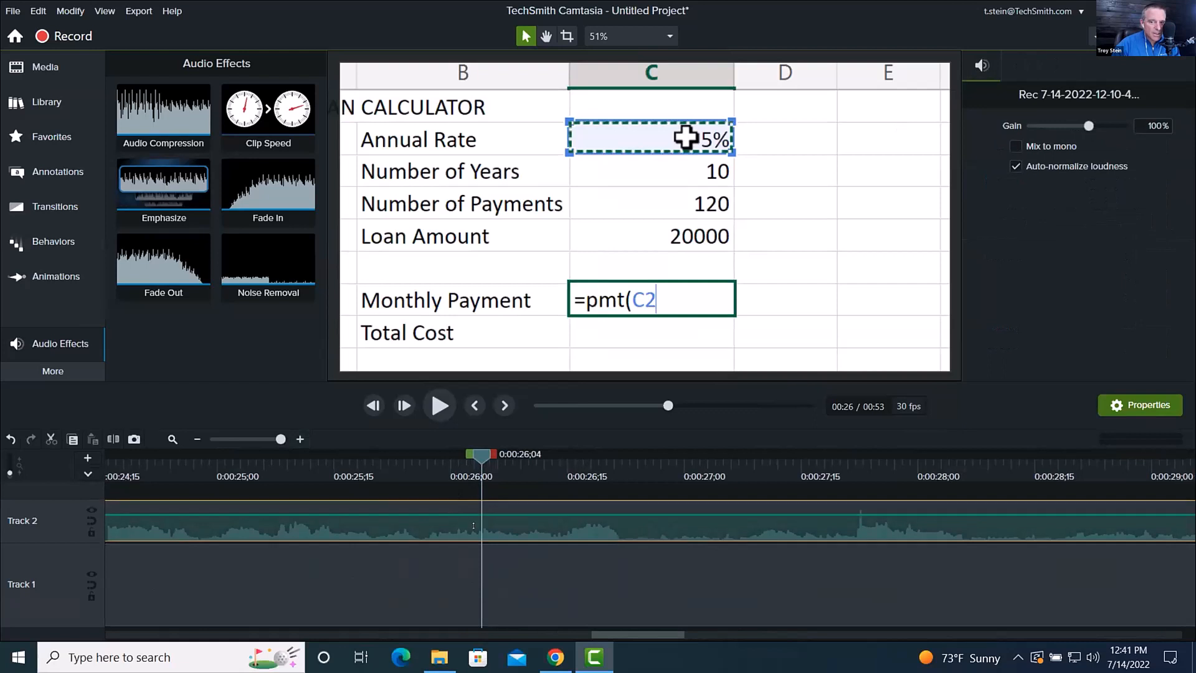
left_click_drag(482, 525, 513, 531)
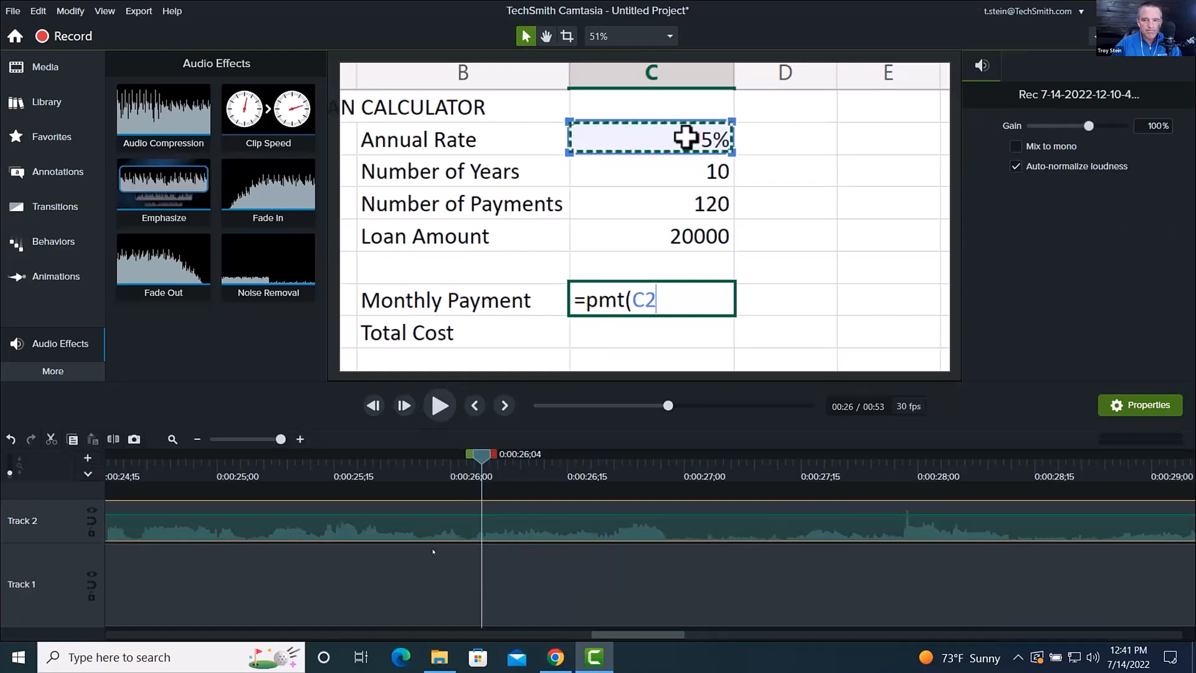
Read the remaining fifth question about adding an animation on the Top 5 Questions slide in Chrome, and return to Camtasia
left_click(560, 661)
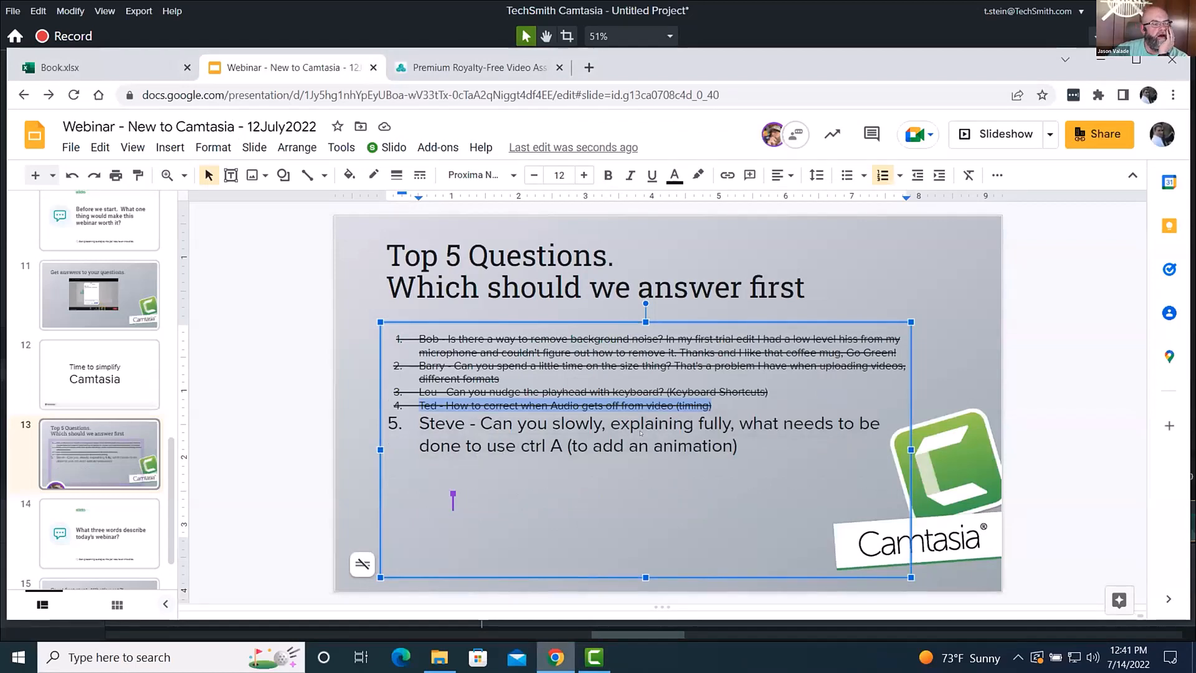
key("super+Tab")
key("super+Tab")
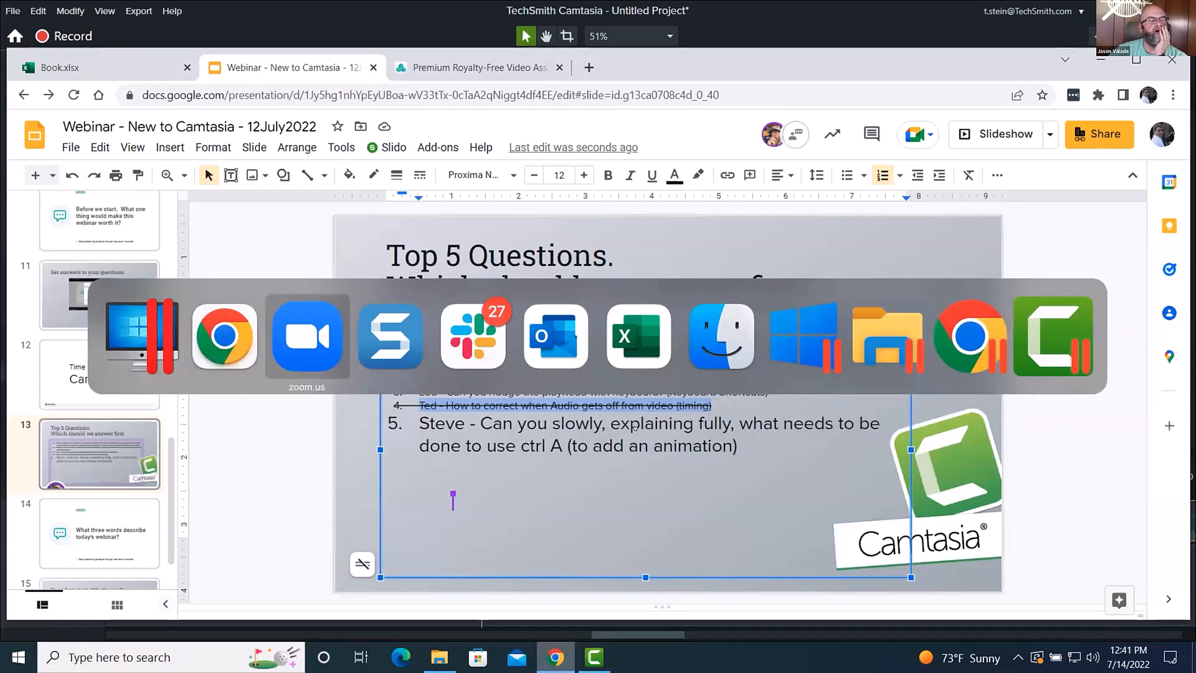
key("super+shift+Tab")
key("super+shift+Tab")
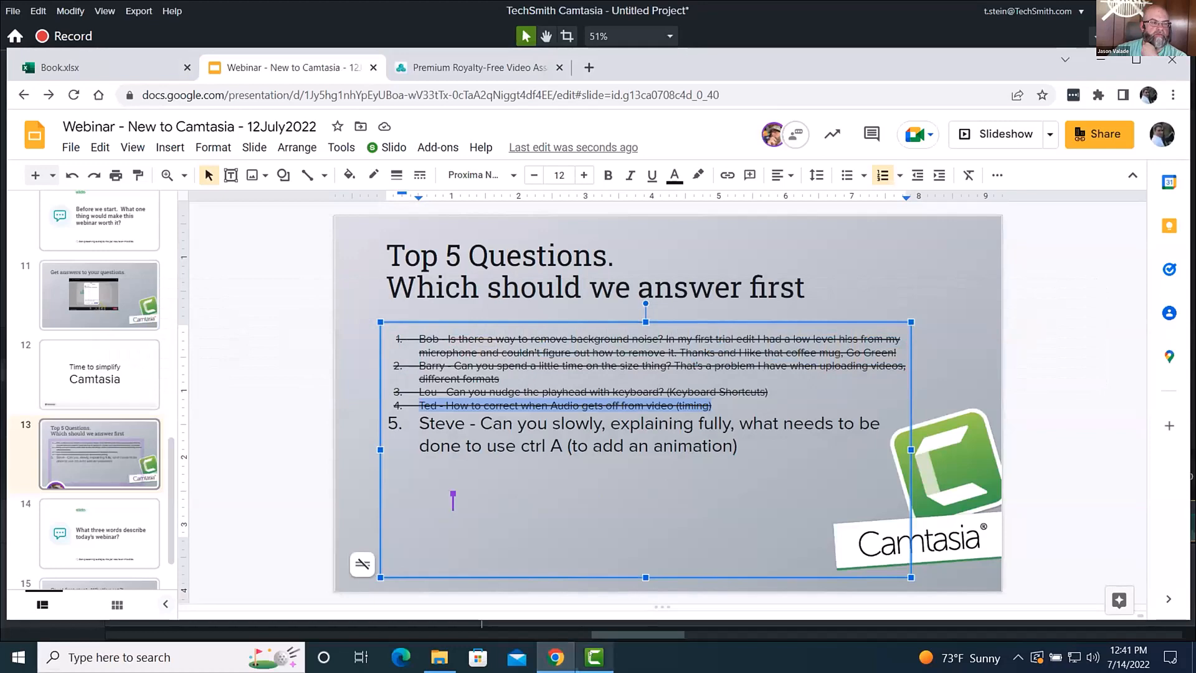
left_click(595, 657)
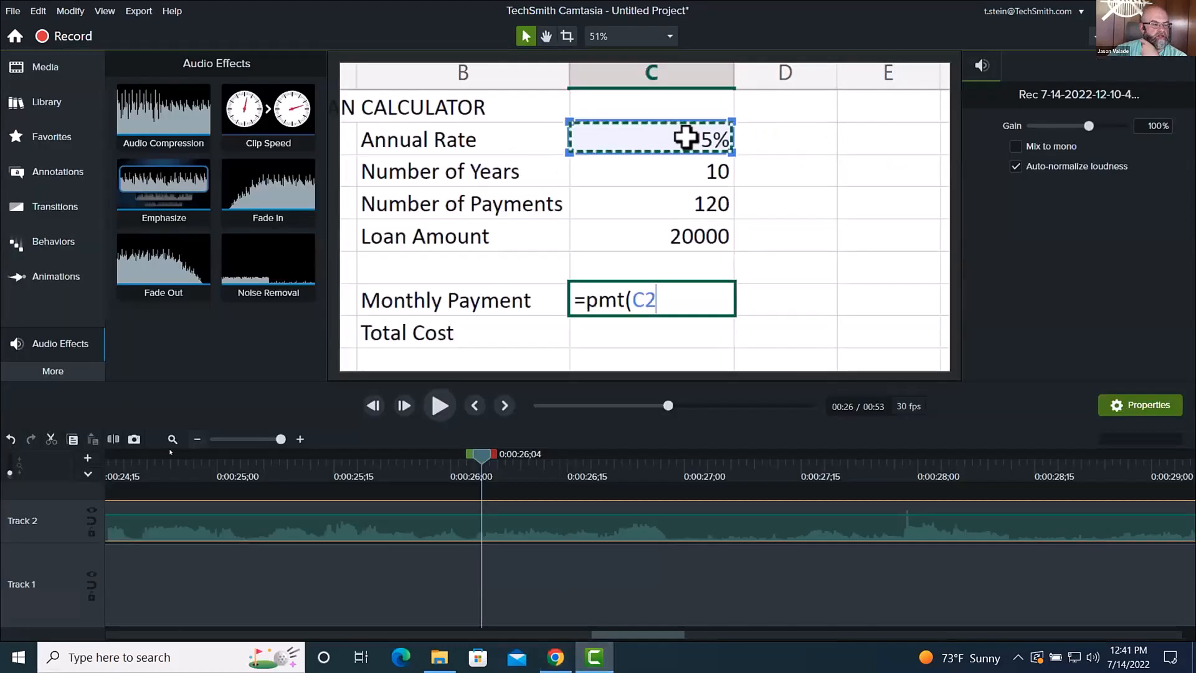
Delete all clips from both timeline tracks
left_click(221, 438)
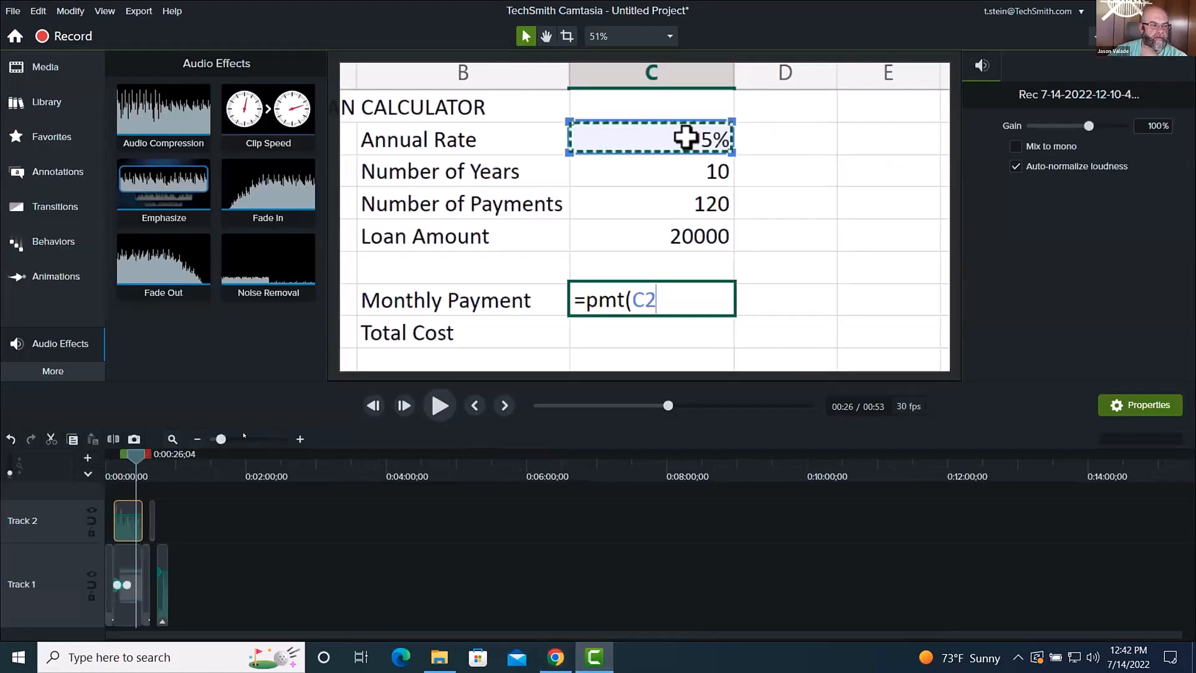
left_click_drag(221, 438, 250, 439)
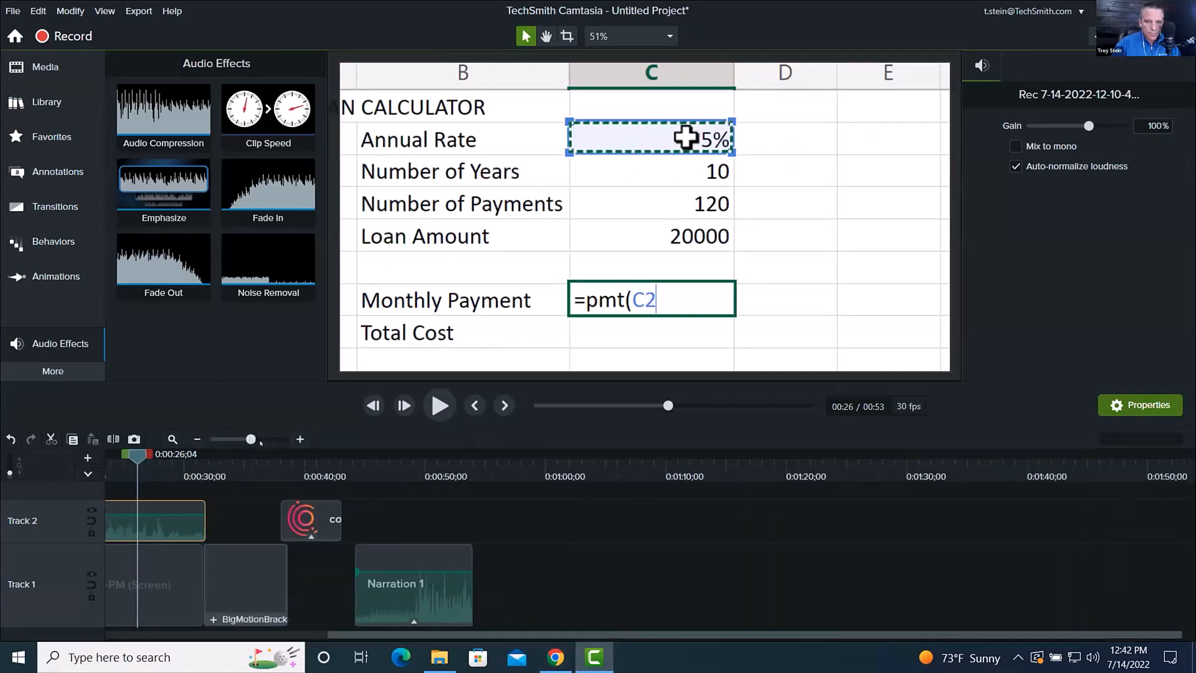
left_click(461, 505)
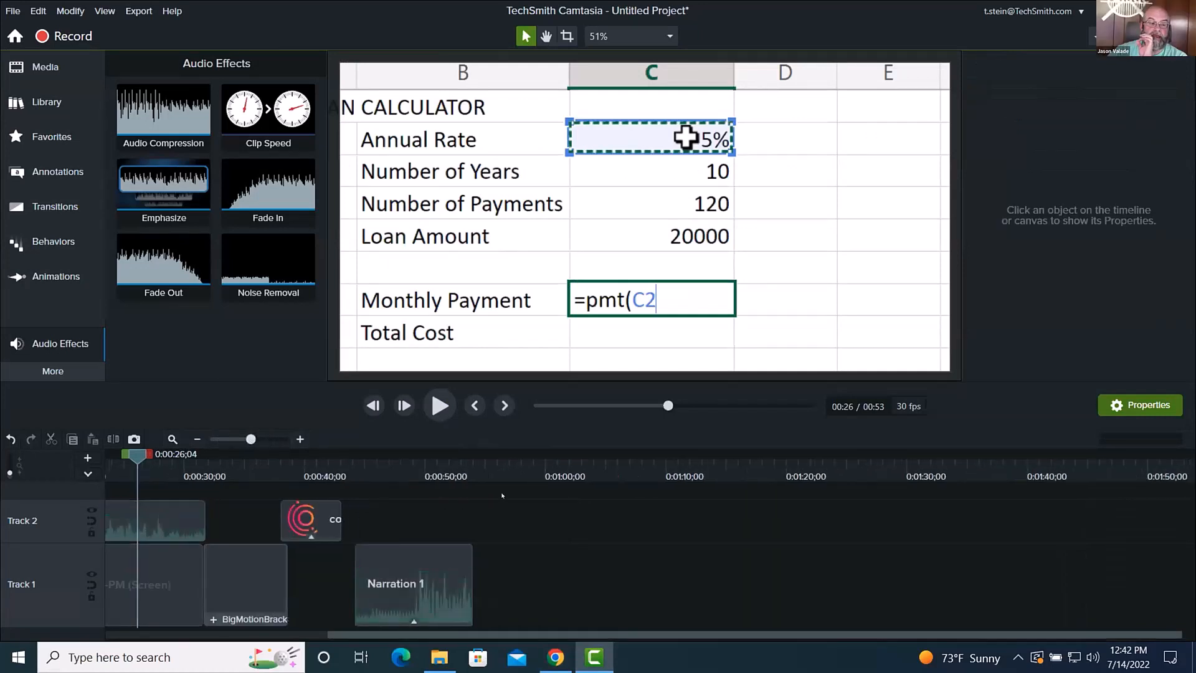
key("ctrl+a")
key("Delete")
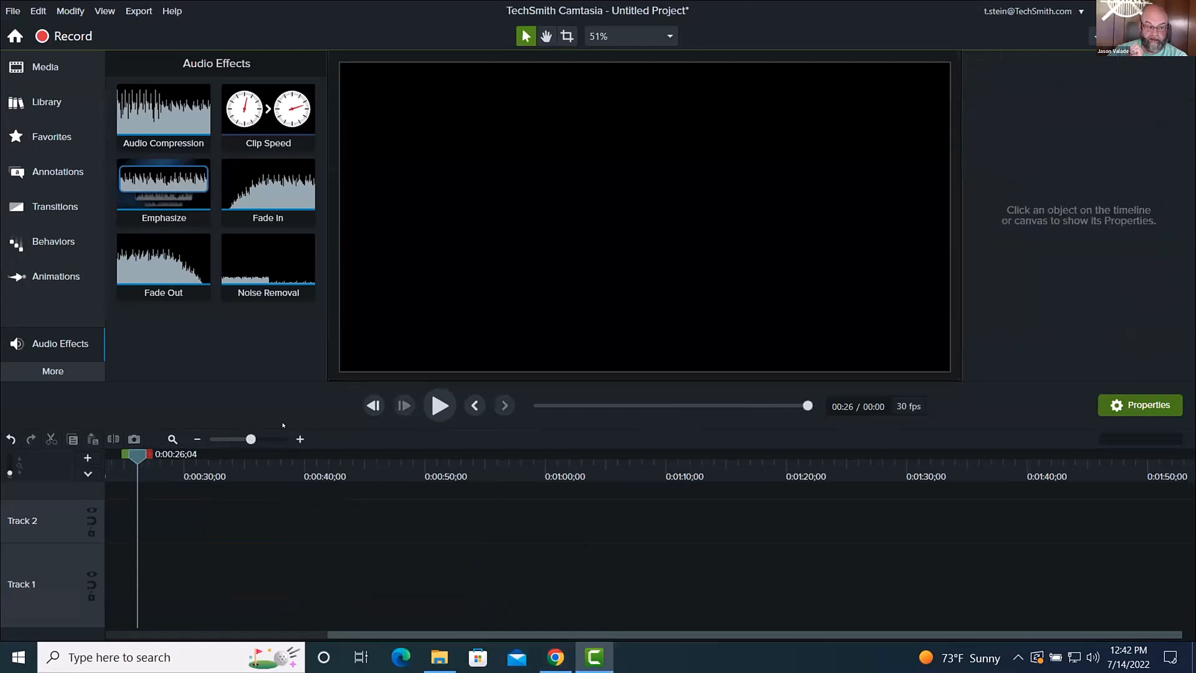
left_click(40, 67)
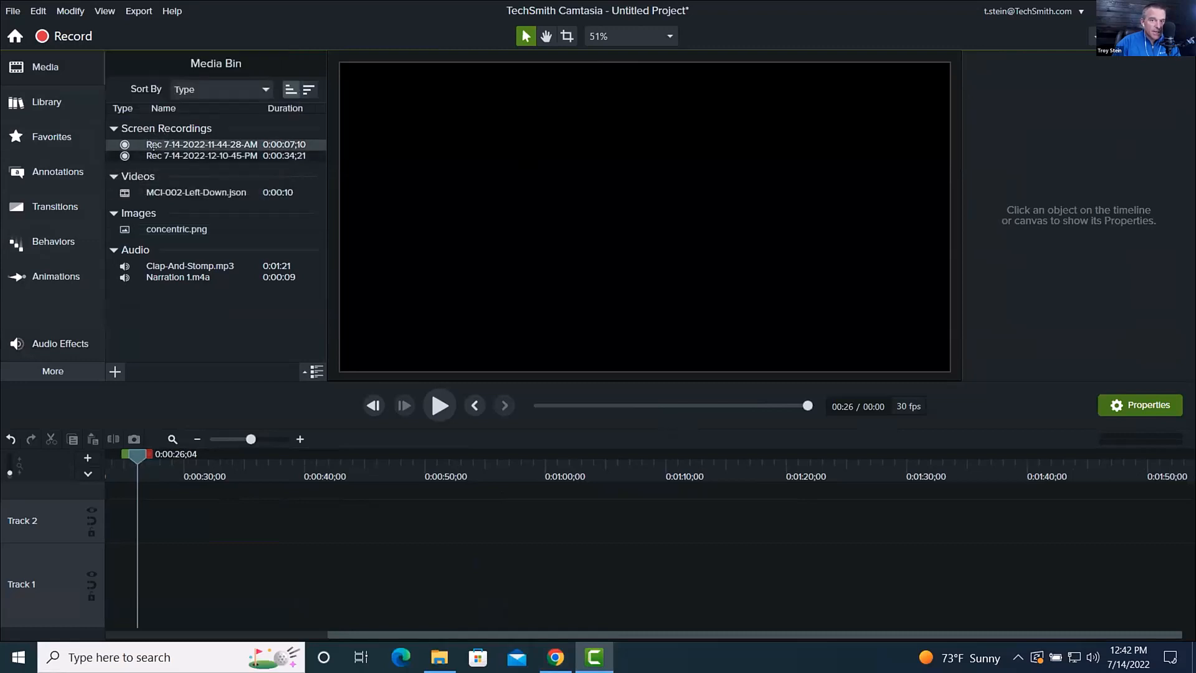
left_click_drag(149, 155, 224, 570)
left_click_drag(233, 462, 410, 473)
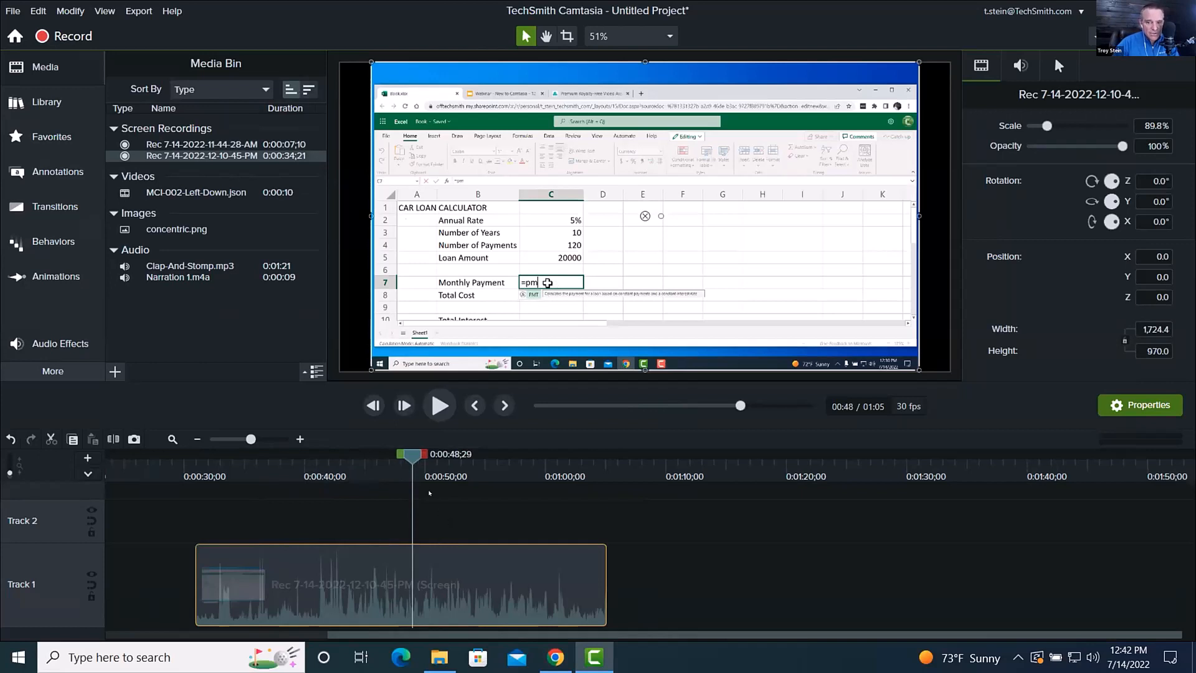
Add an animation to the recording at 0:00:48;20, scaling it to 196.4% and moving it to X 531.4, Y 311.8
mouse_move(410, 454)
left_mouse_down()
mouse_move(388, 454)
mouse_move(403, 454)
left_mouse_up()
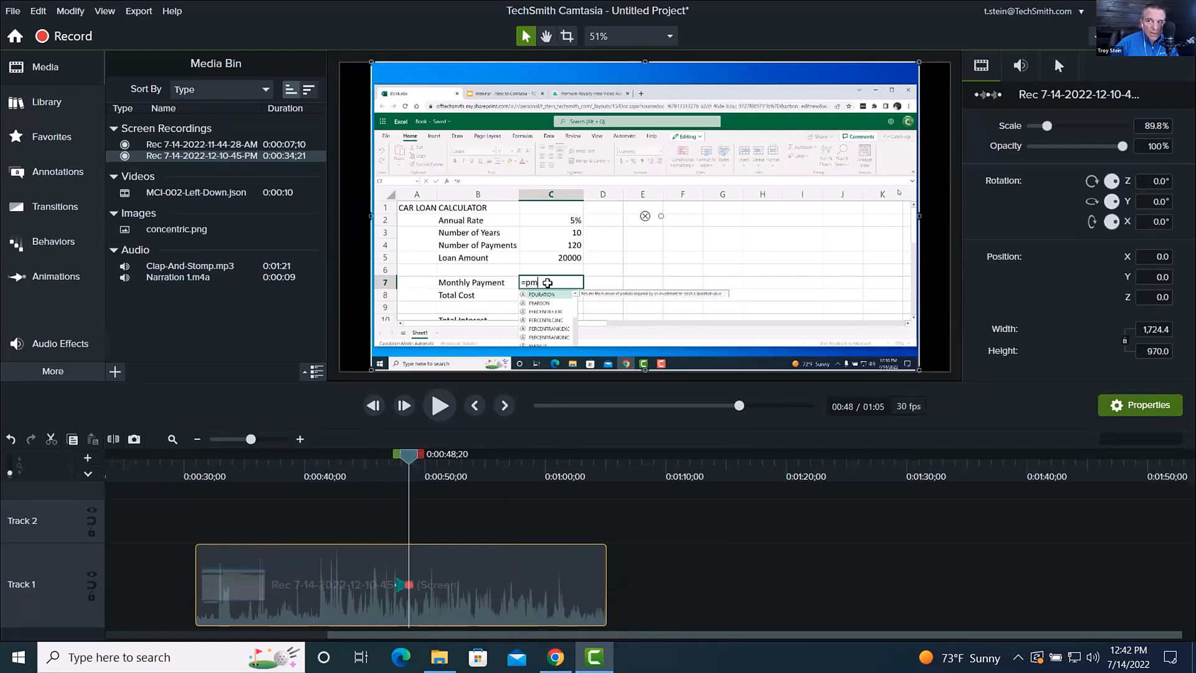
left_click_drag(1047, 125, 1067, 125)
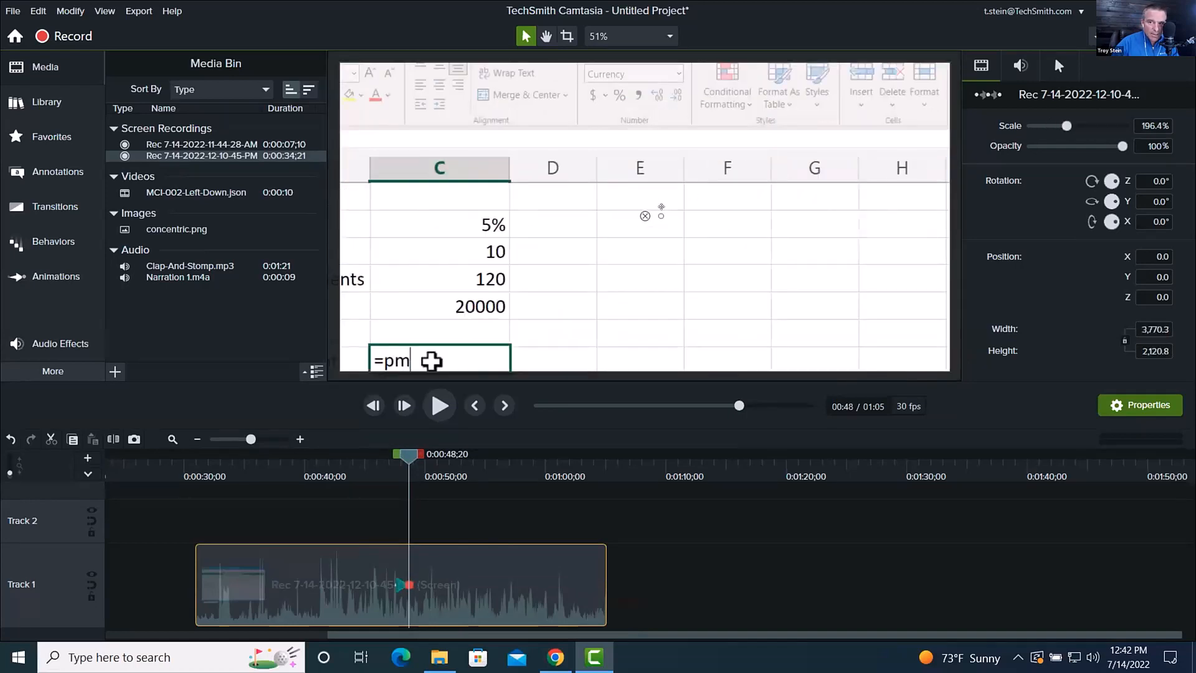
left_click_drag(641, 199, 808, 111)
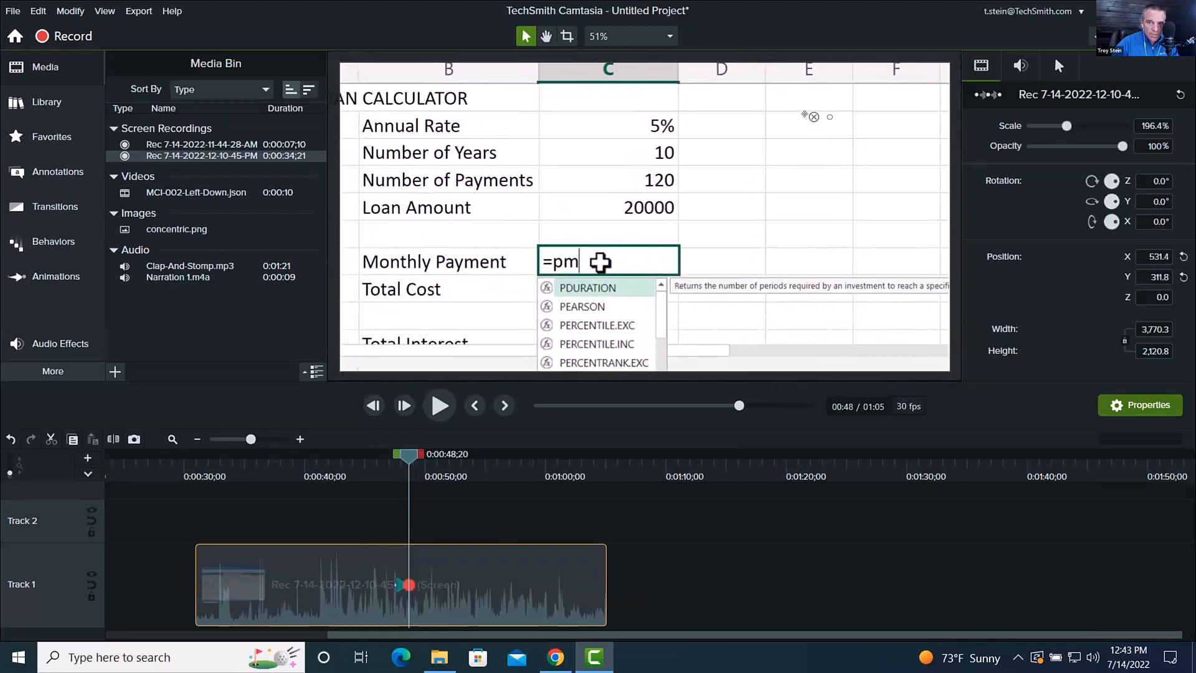
Scrub through the new zoom animation and on to 0:00:56;05 to preview the effect
left_click(371, 462)
left_click_drag(371, 462, 412, 462)
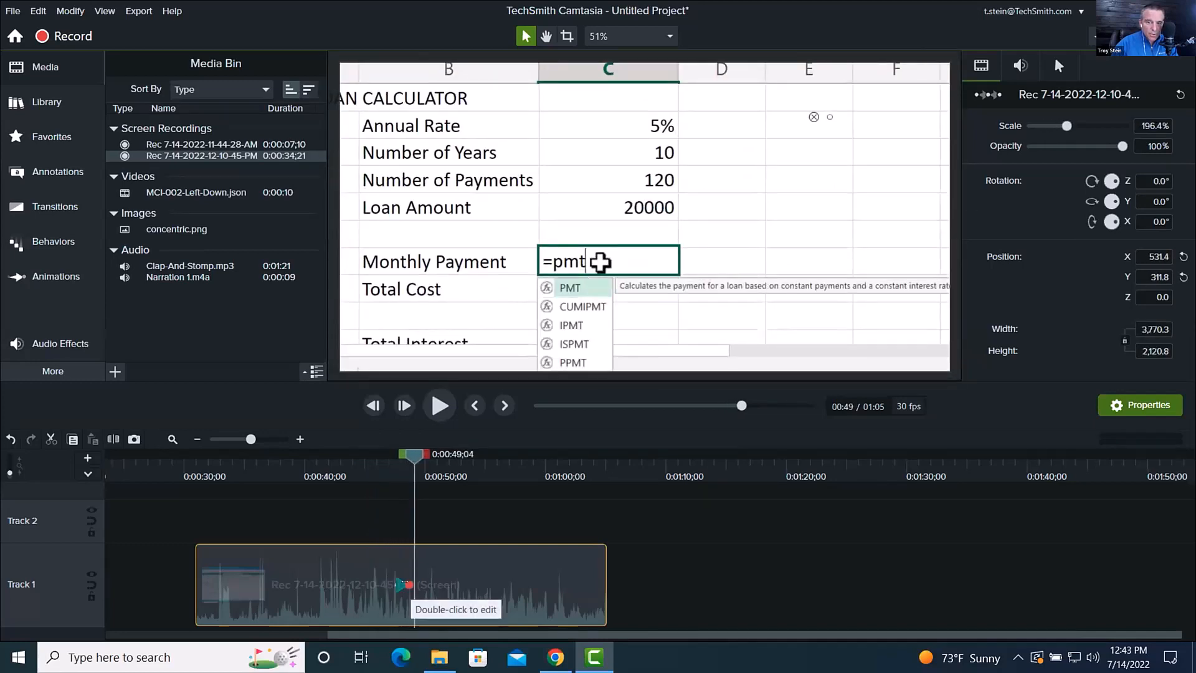
left_click_drag(414, 453, 498, 455)
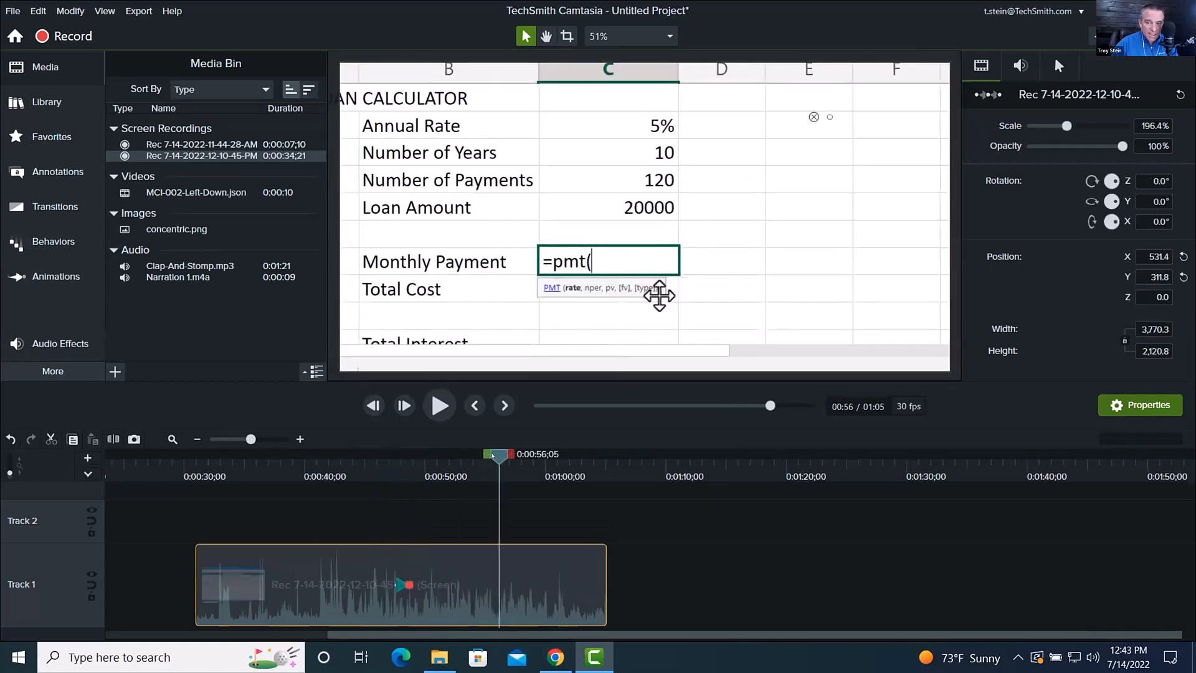
Lengthen the recording's zoom animation by extending its start back to about 0:00:37
left_click(683, 542)
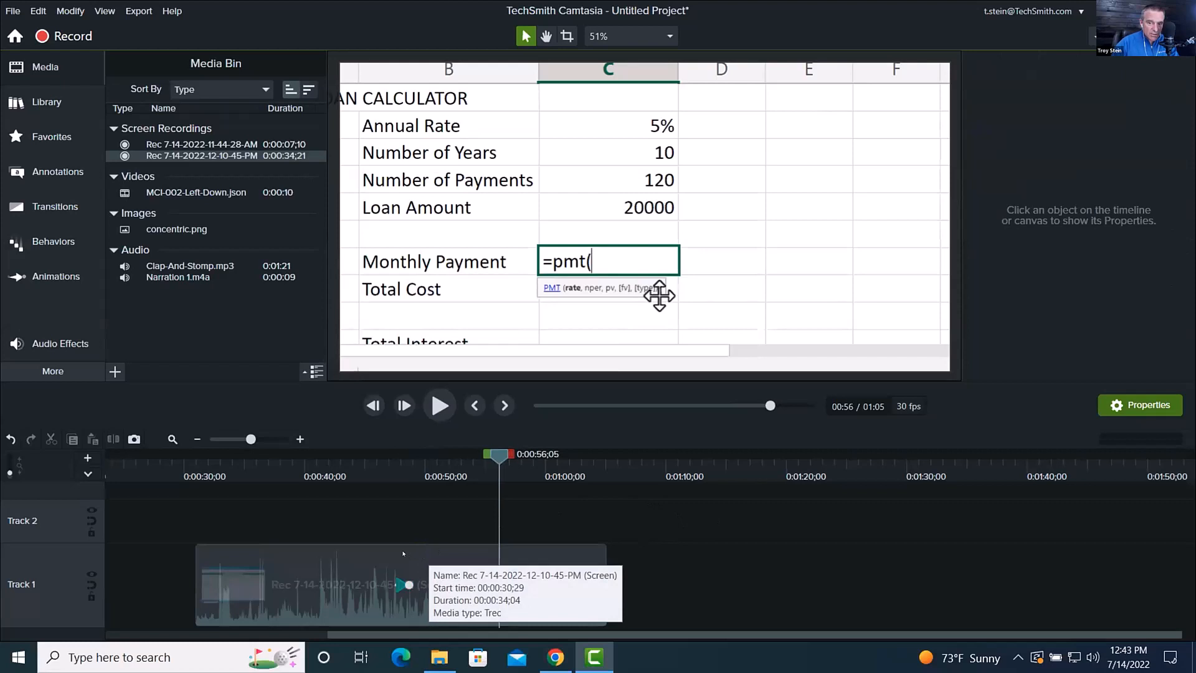
left_click(383, 551)
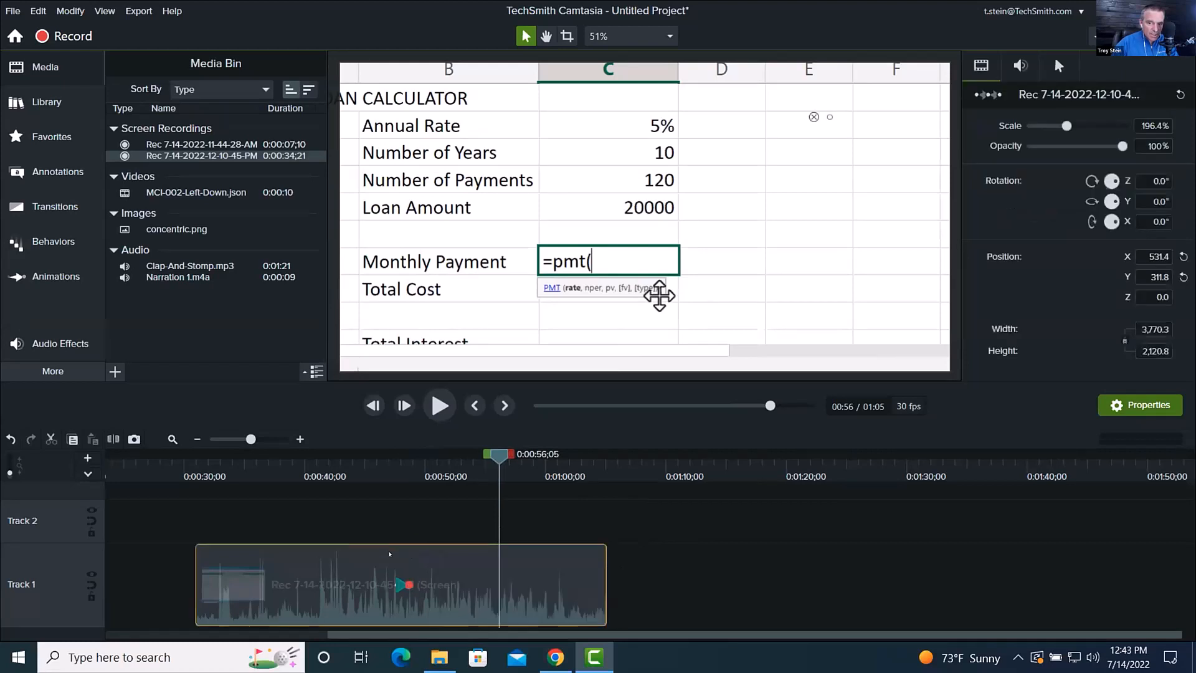
double_click(401, 585)
left_click_drag(402, 584, 357, 573)
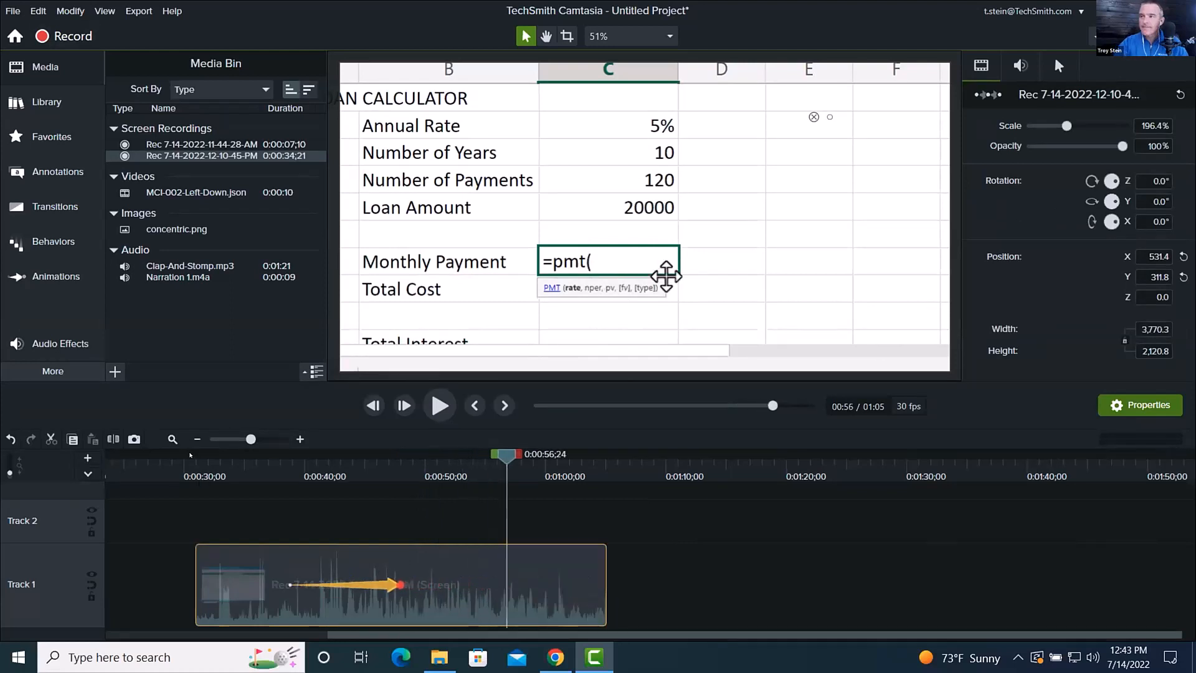
Switch to the webinar presentation in Google Chrome and present slide 14, the "What three words describe today's webinar?" poll
key("super+Tab")
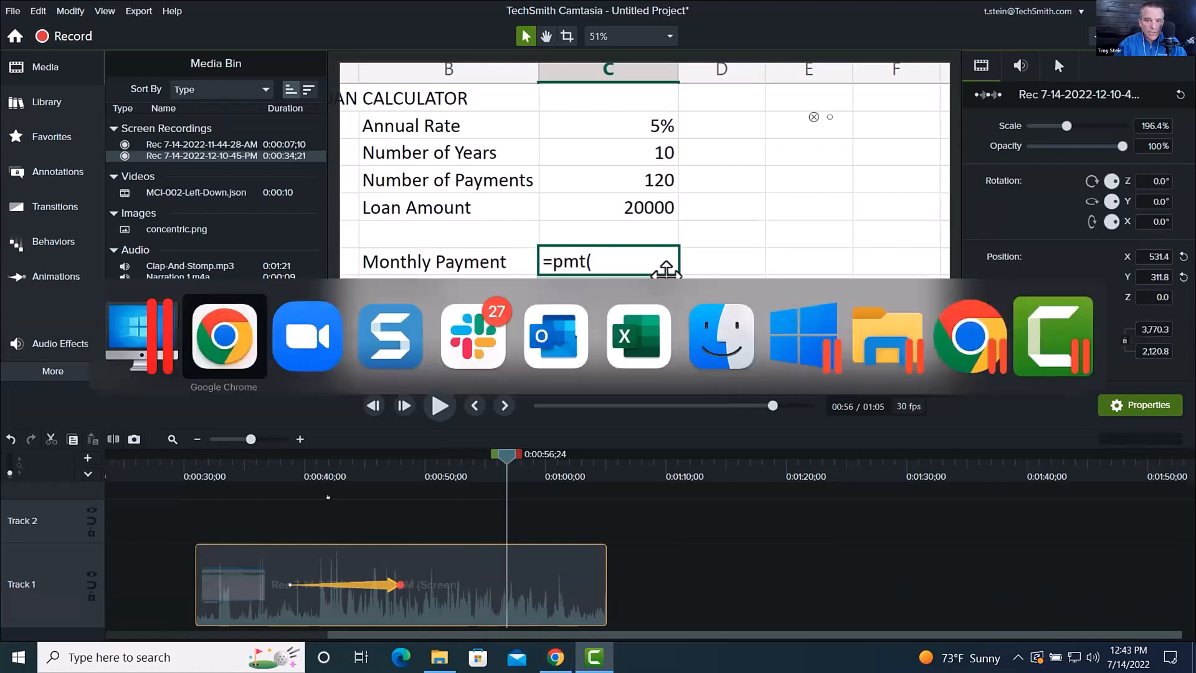
key("Escape")
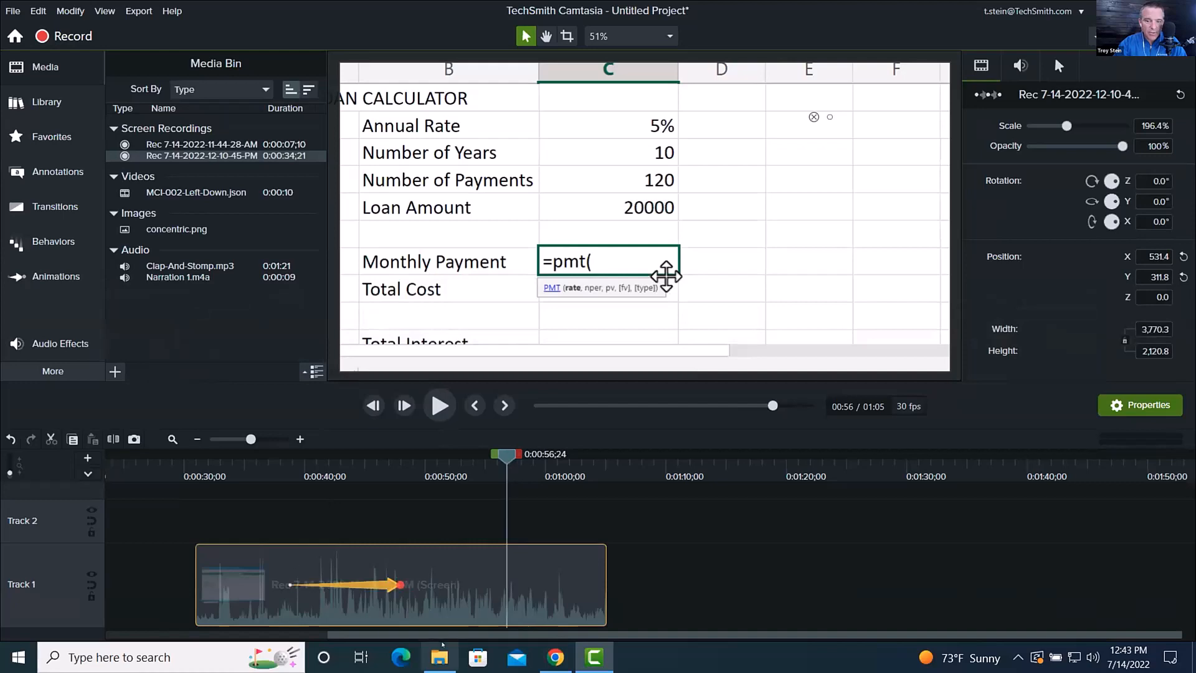
left_click(556, 657)
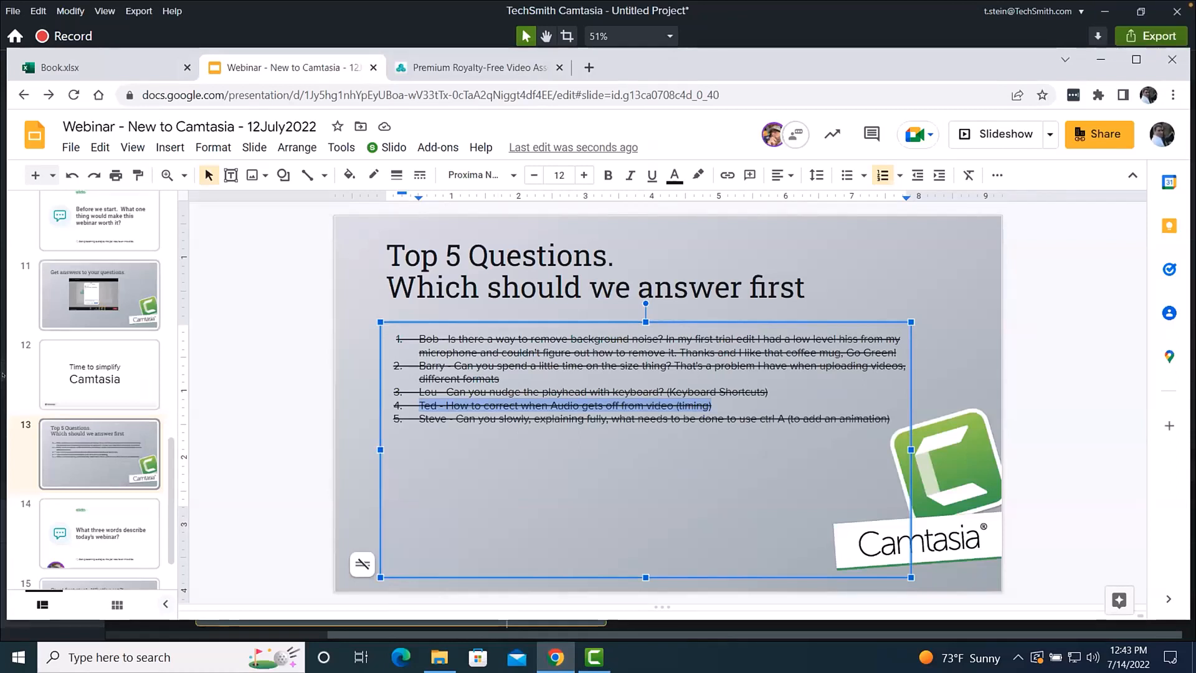
left_click(60, 548)
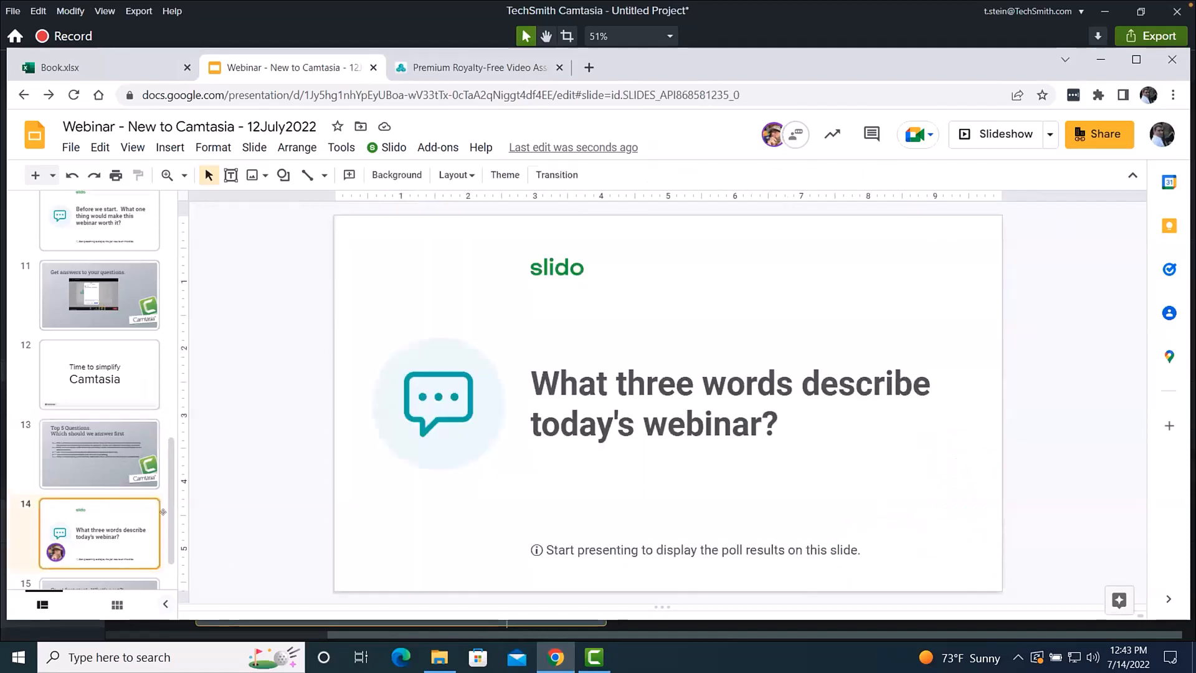
left_click(1002, 136)
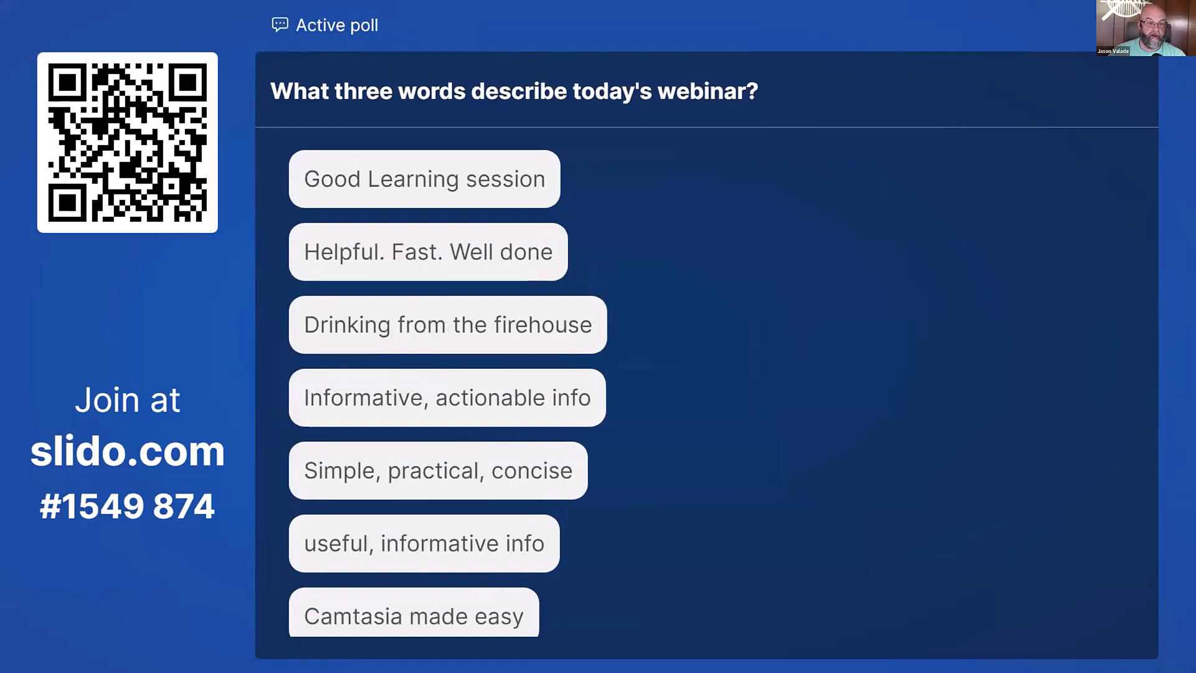
End the slideshow, deactivate the poll and show slide 15, "Great first step! What's next?!"
key("Escape")
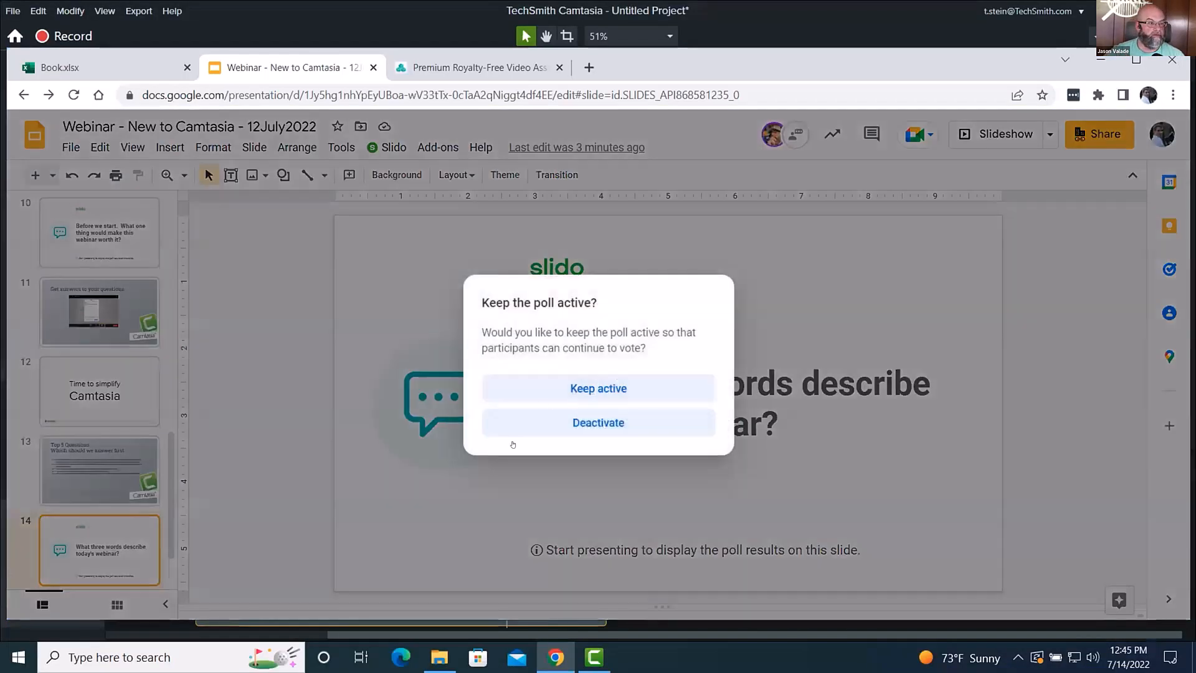
left_click(512, 433)
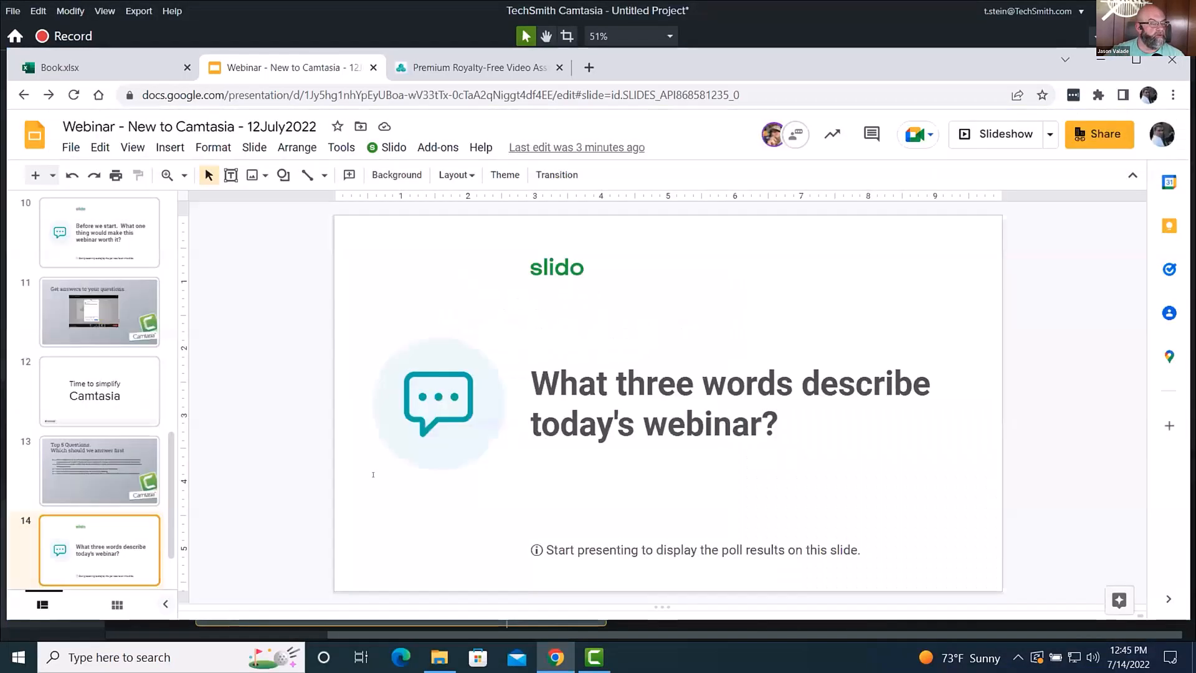
scroll(141, 533, "down", 2)
left_click(140, 535)
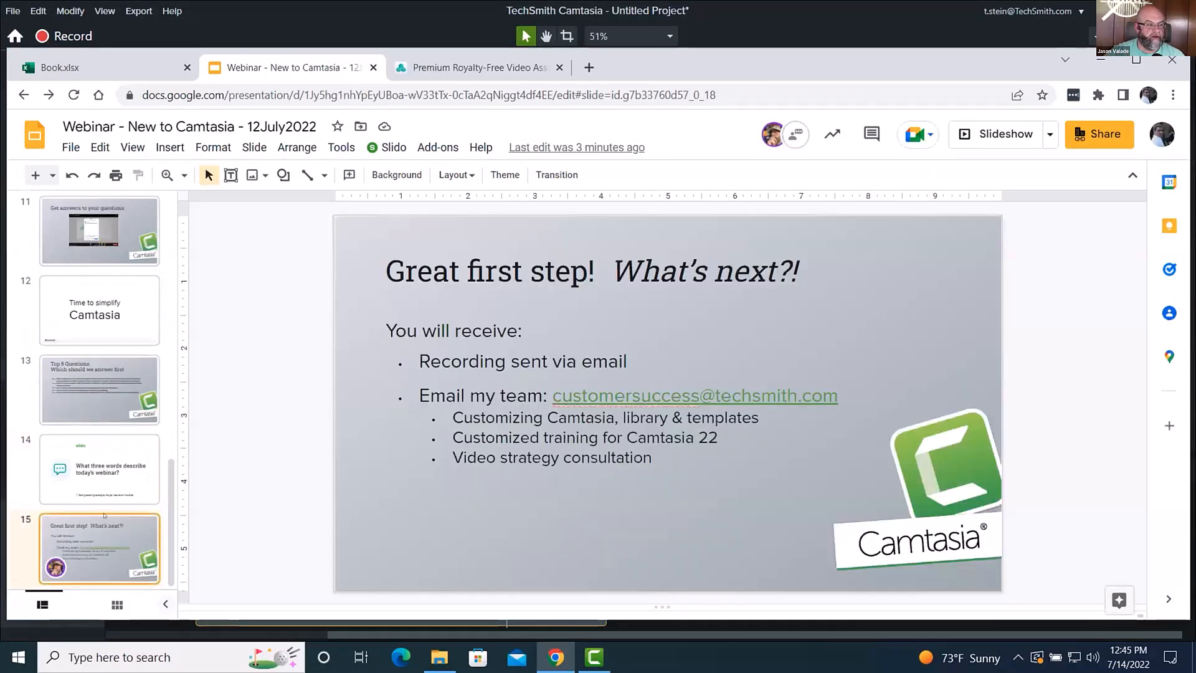
Open techsmith.com/webinars in a new browser tab and look over the upcoming Camtasia and Snagit webinars
left_click(589, 67)
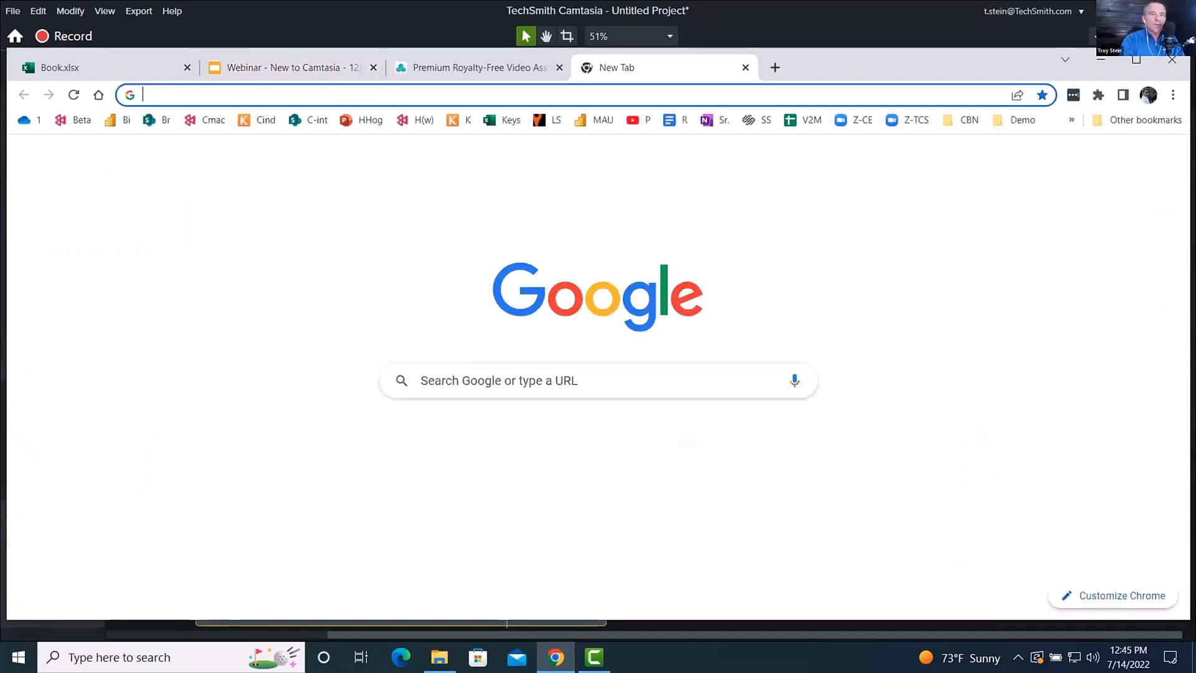
type("TE")
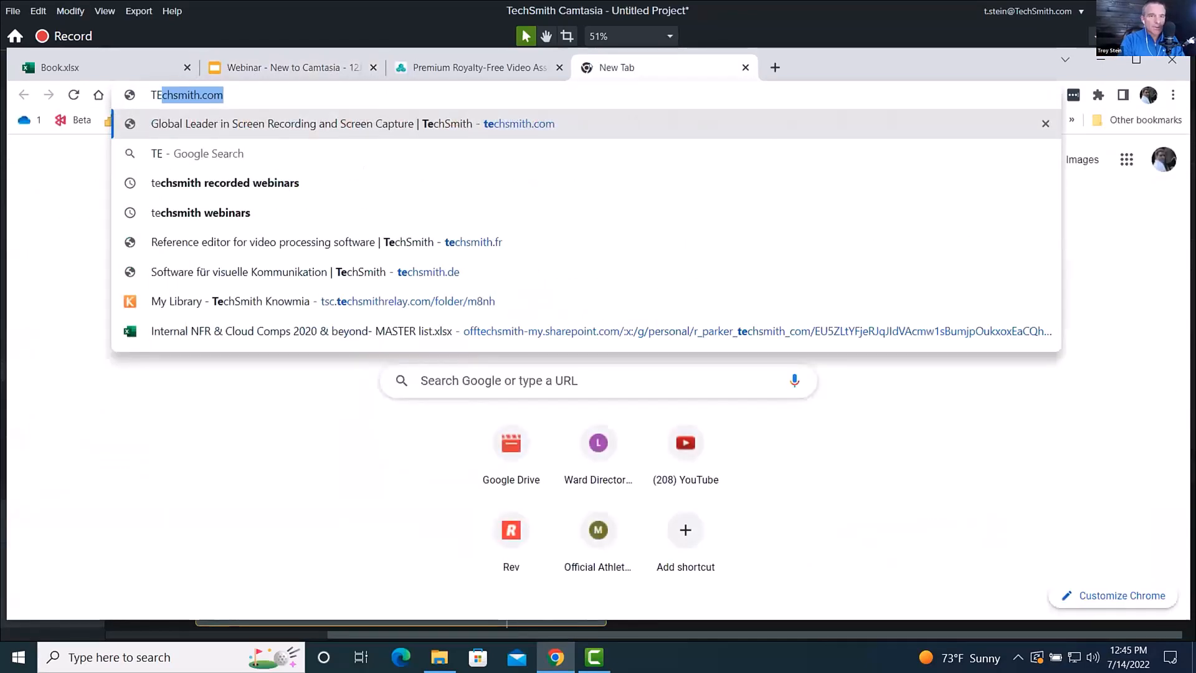
key("Right")
type("/WEBINARS")
key("Return")
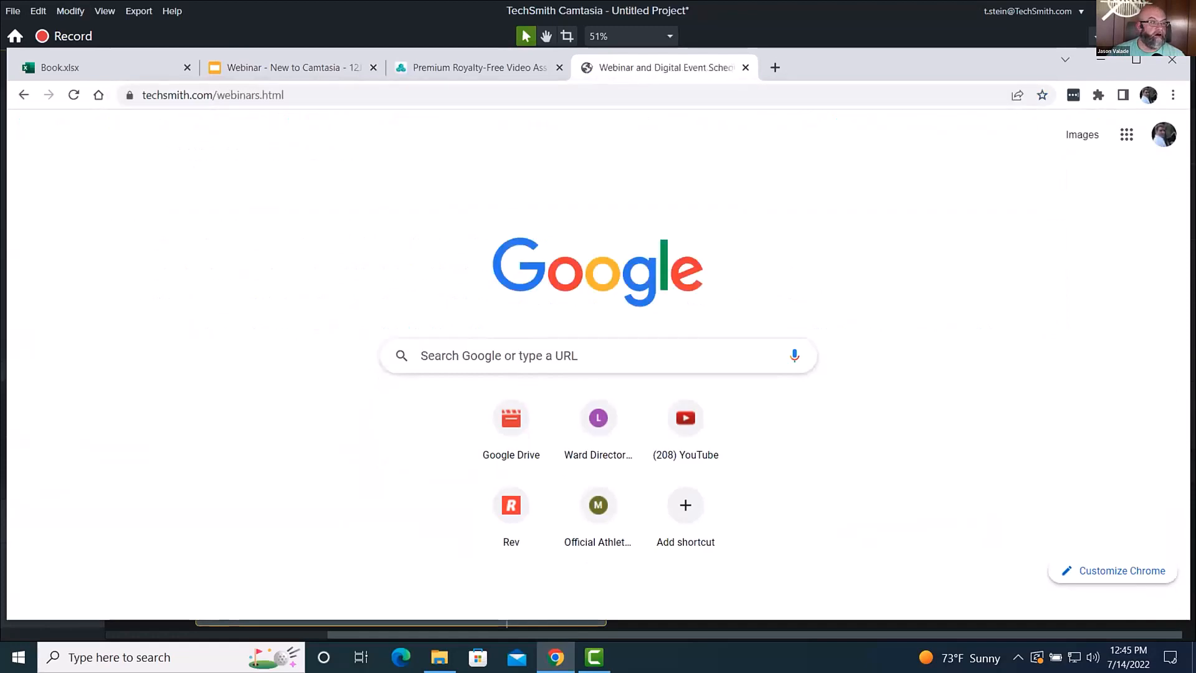
scroll(531, 264, "down", 5)
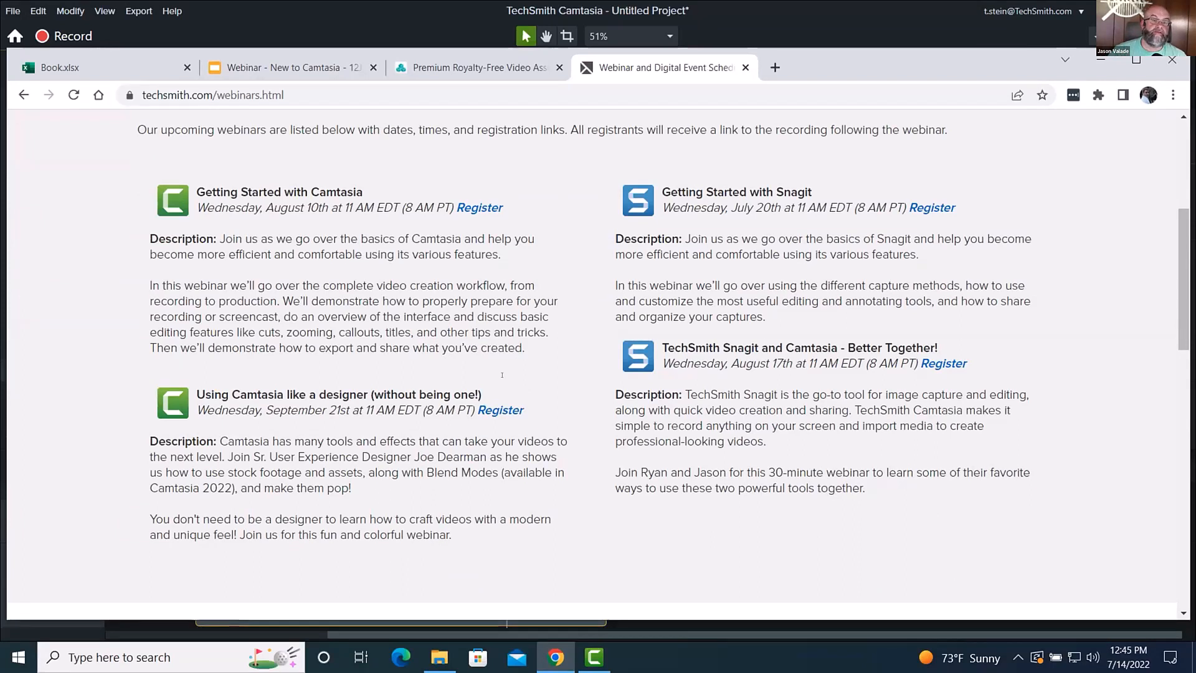
Search Google for "camtasia 5 day challenge" and open TechSmith's Camtasia 5 Day Challenge Archives page
left_click(302, 87)
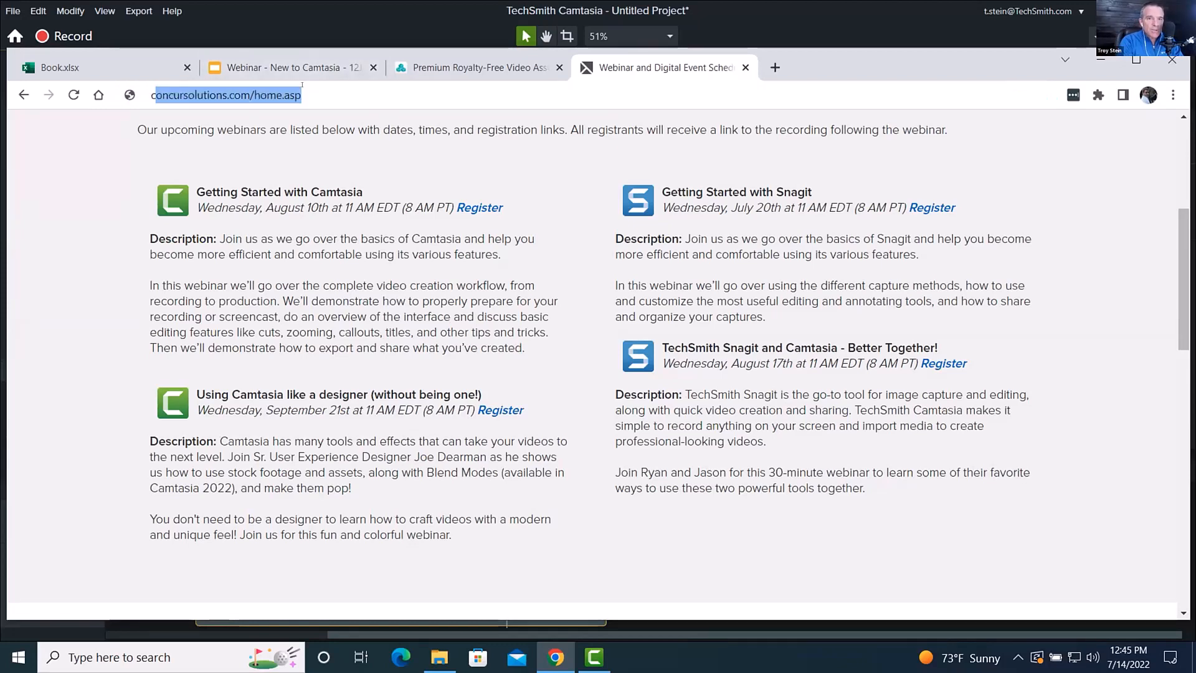
type("camta")
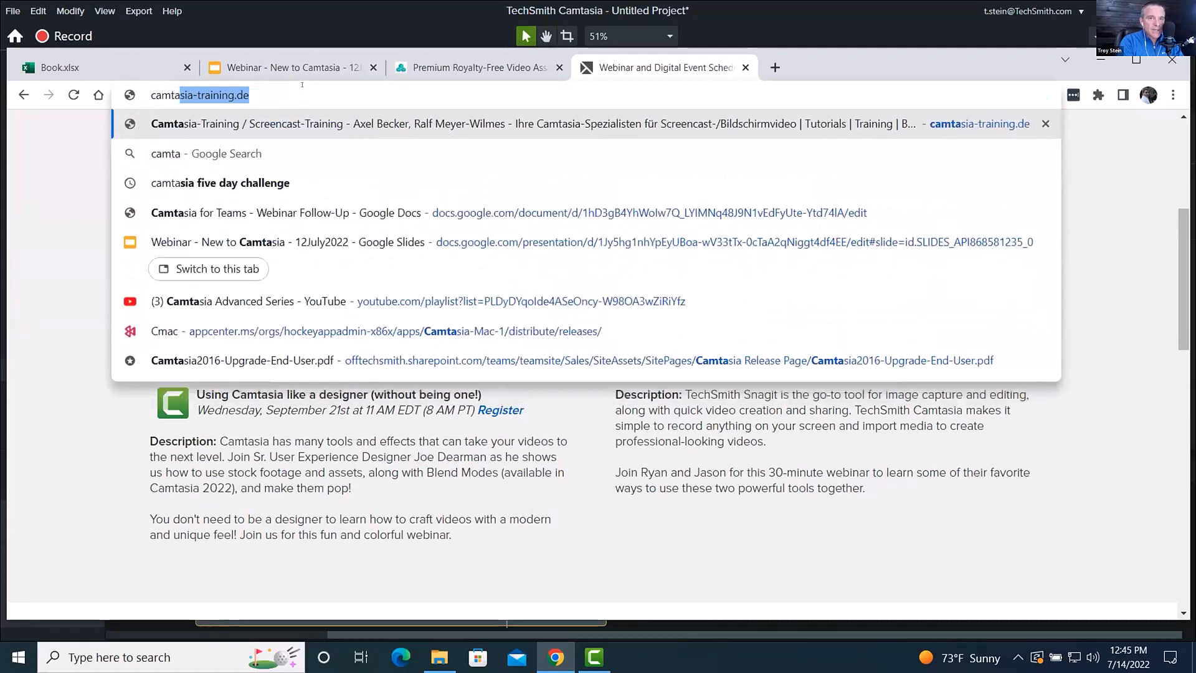
type("sia 5 c")
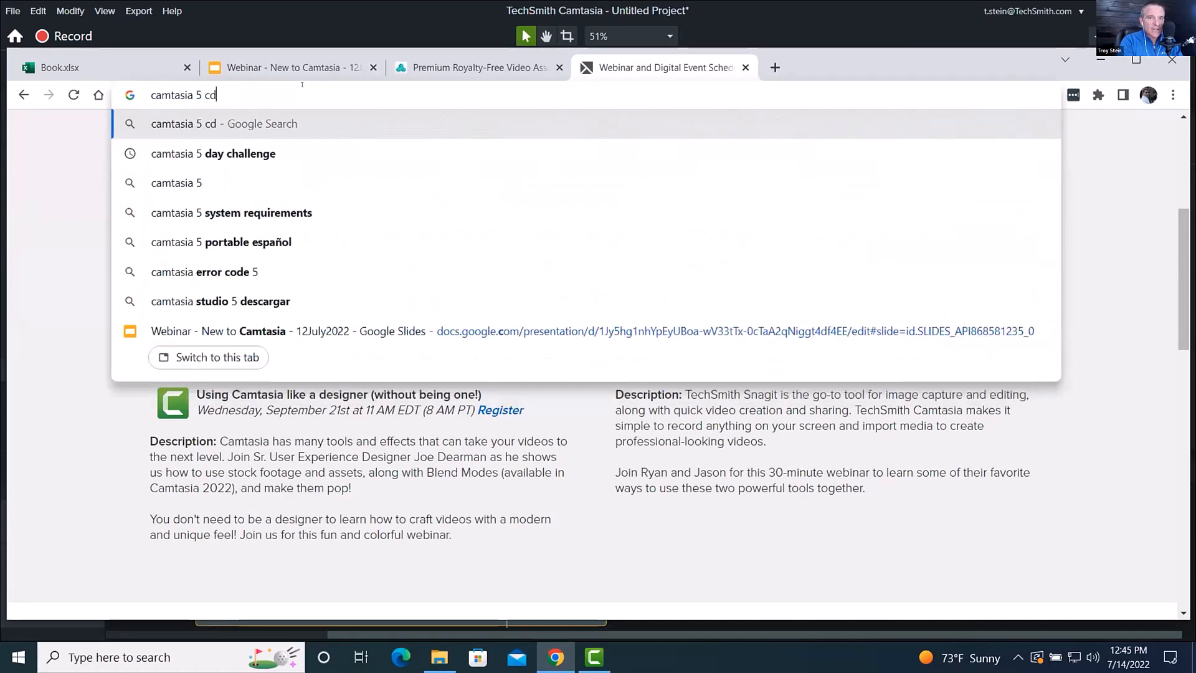
key("BackSpace")
type("day")
key("Return")
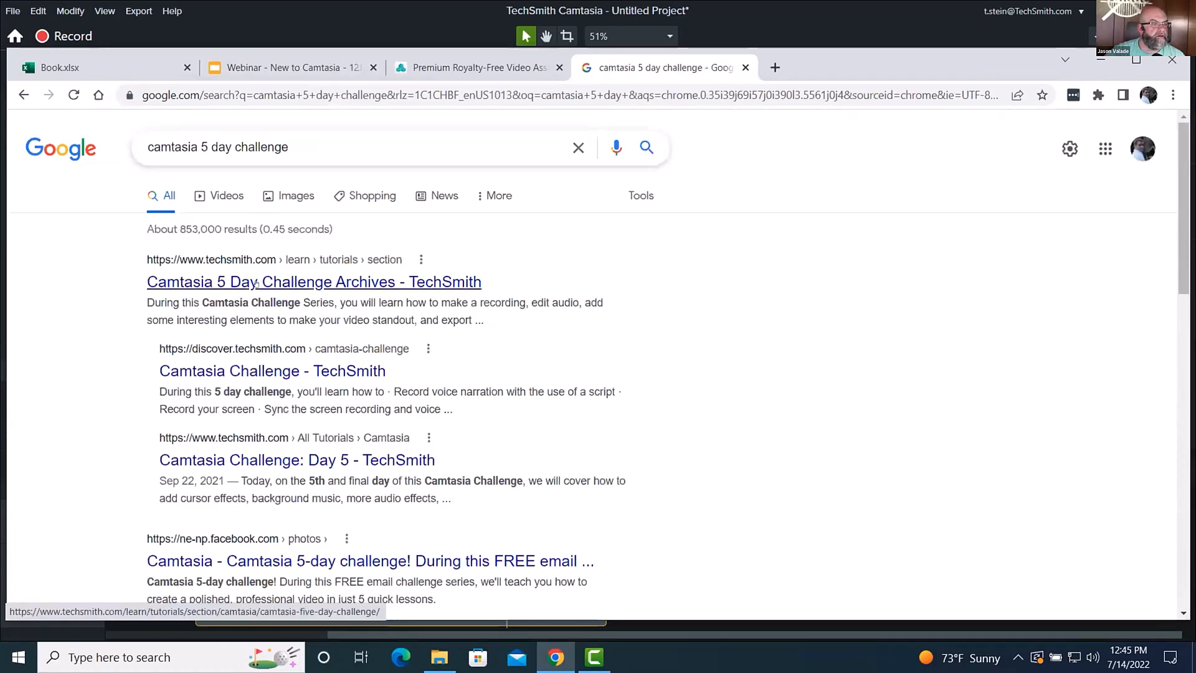
left_click(256, 283)
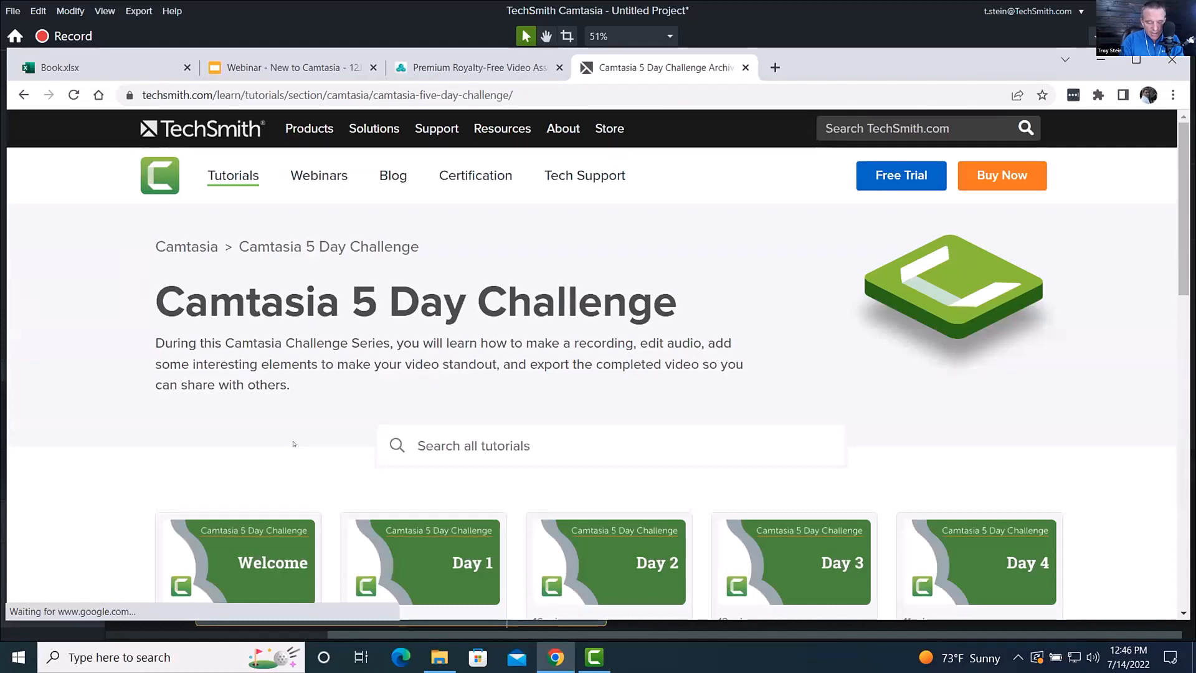
Look over the challenge's daily tutorials, select the page's web address and return to the webinar slides
scroll(293, 443, "down", 4)
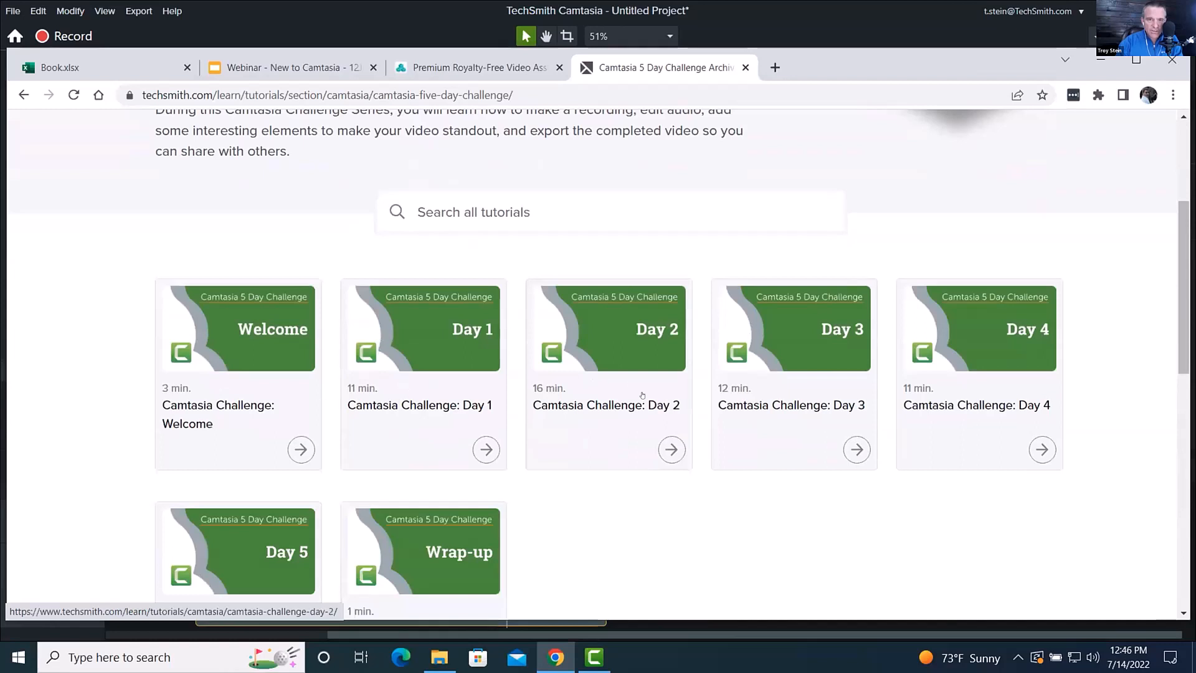
scroll(642, 395, "up", 4)
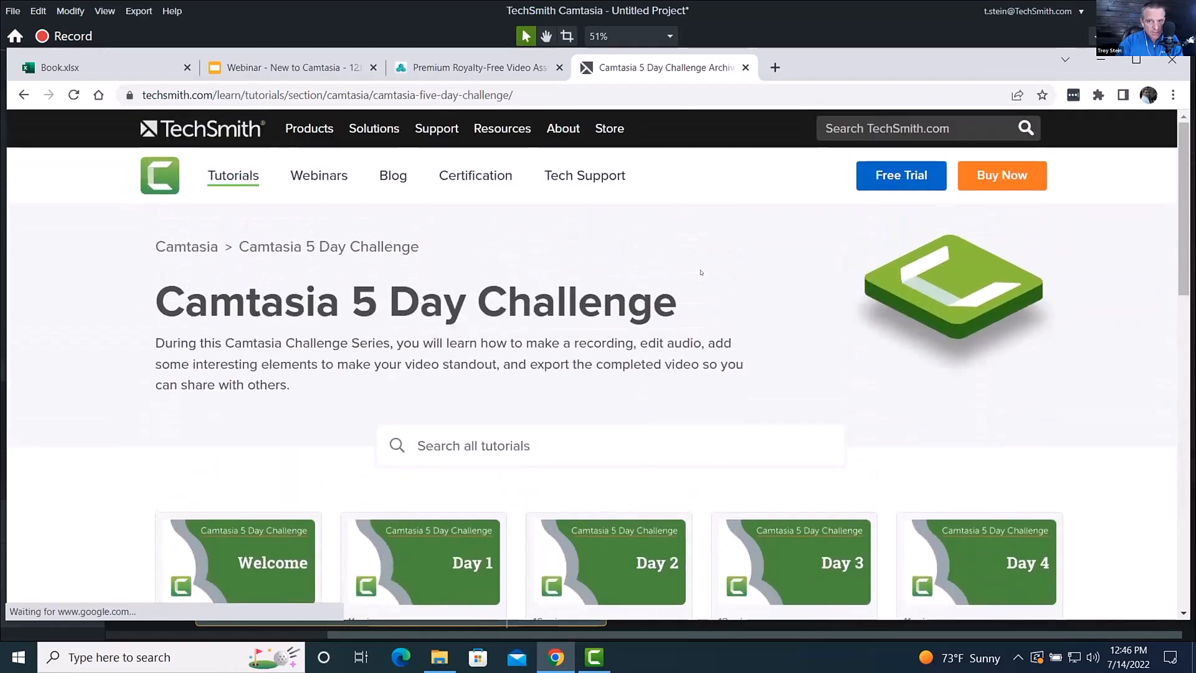
left_click(264, 87)
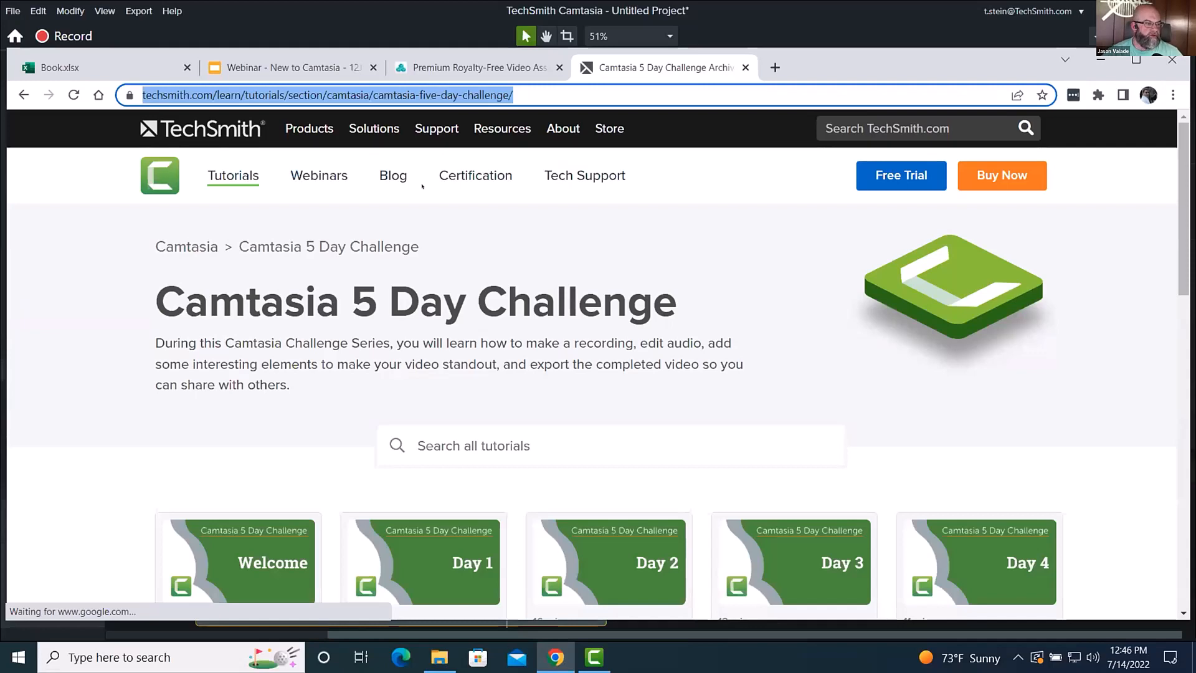
left_click(242, 67)
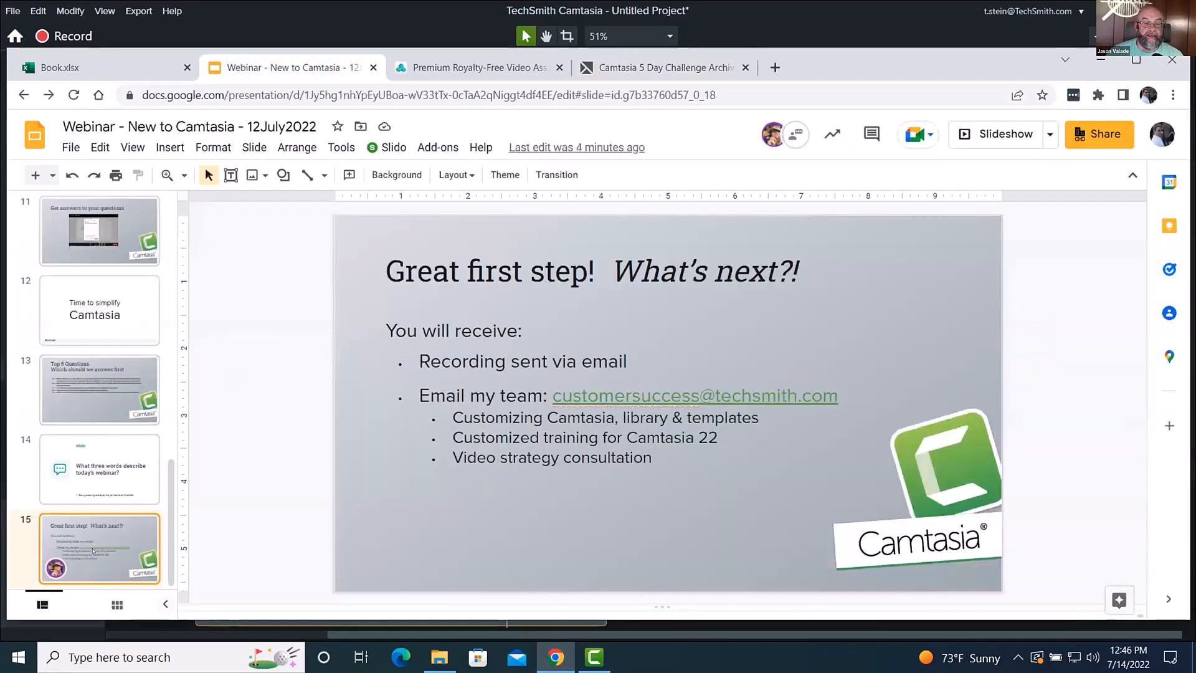